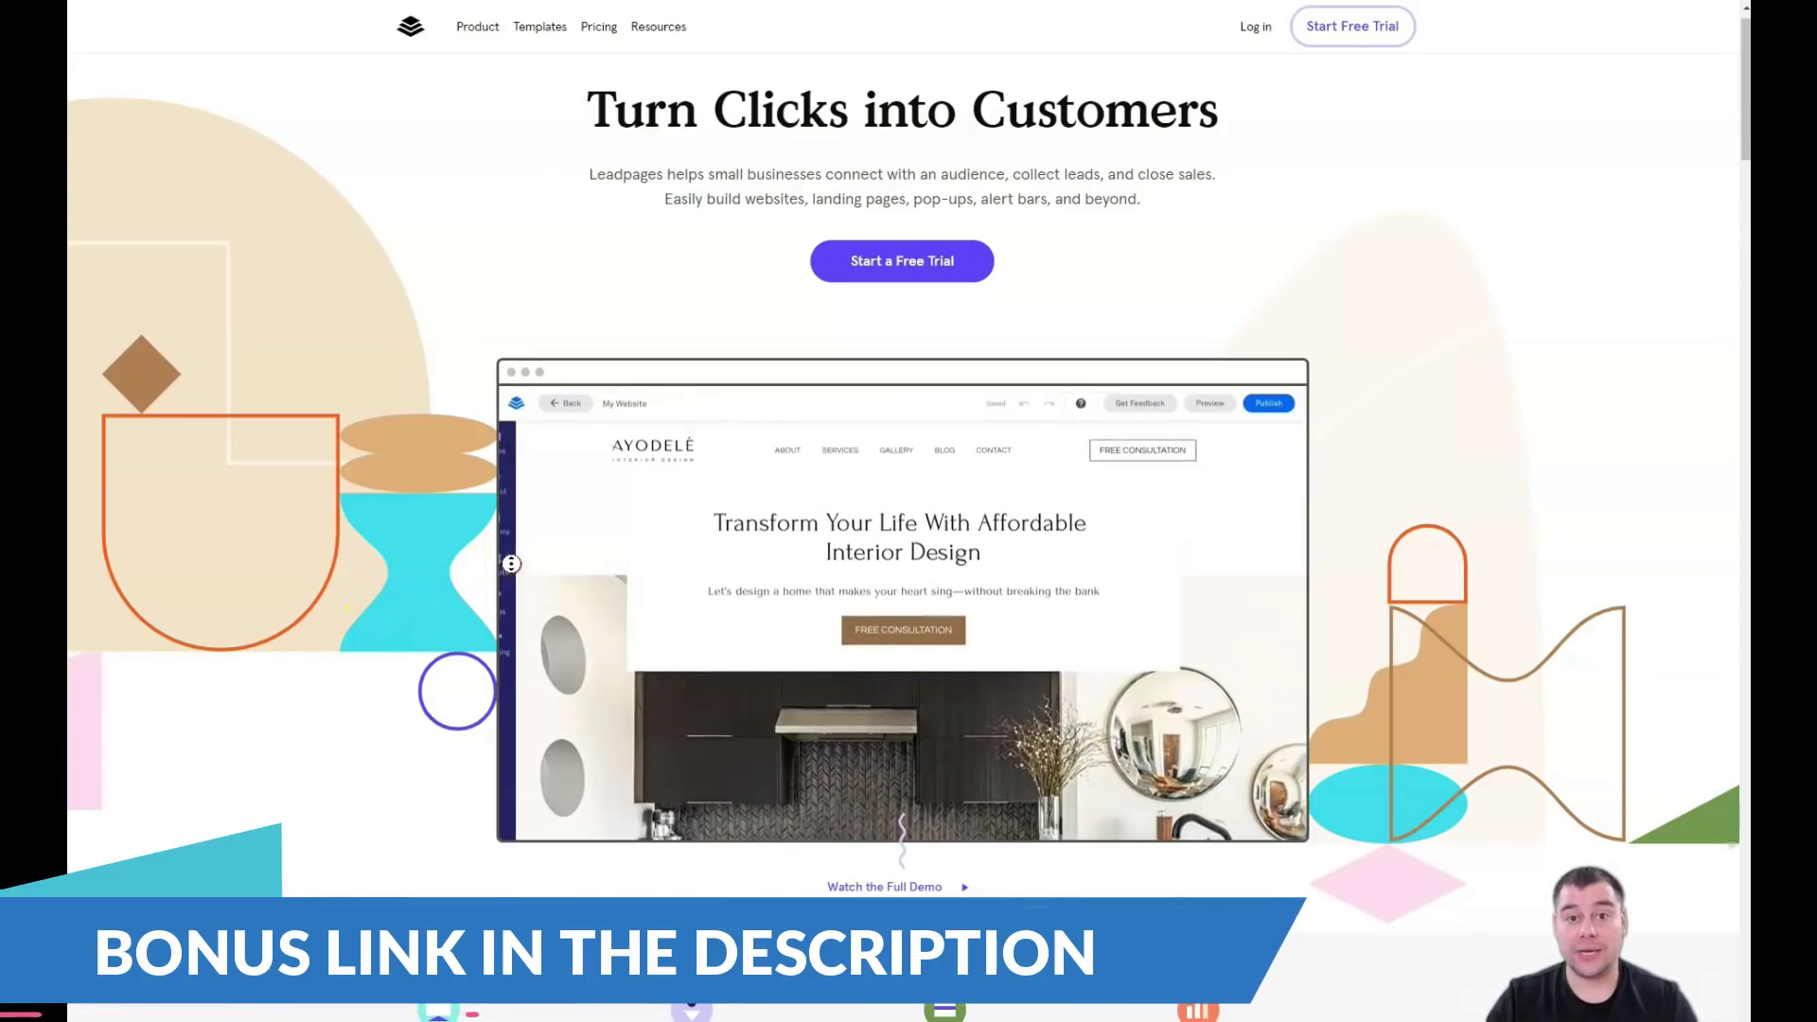
- Read through the Leadpages homepage from the headline and feature overview through customer stories, templates and integrations to the footer
{"action": "scroll", "coordinate": [509, 571], "scroll_direction": "down", "scroll_amount": 1}
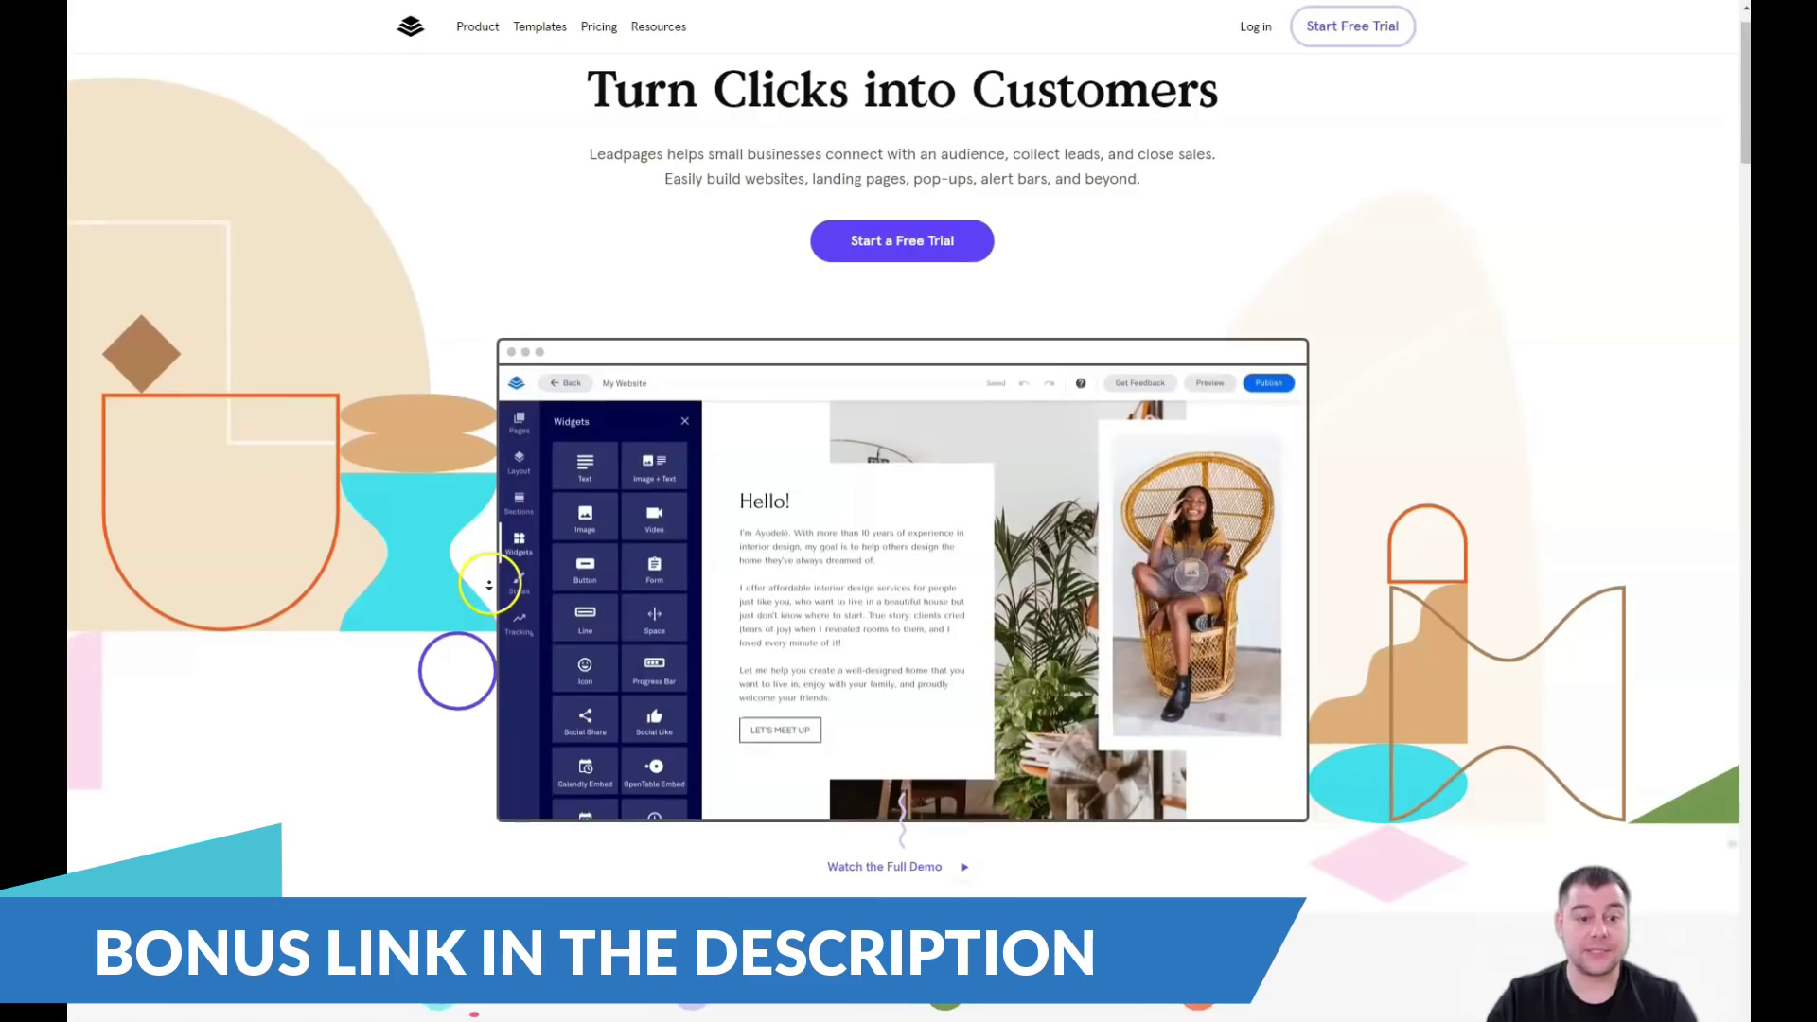
{"action": "scroll", "coordinate": [485, 593], "scroll_direction": "down", "scroll_amount": 3}
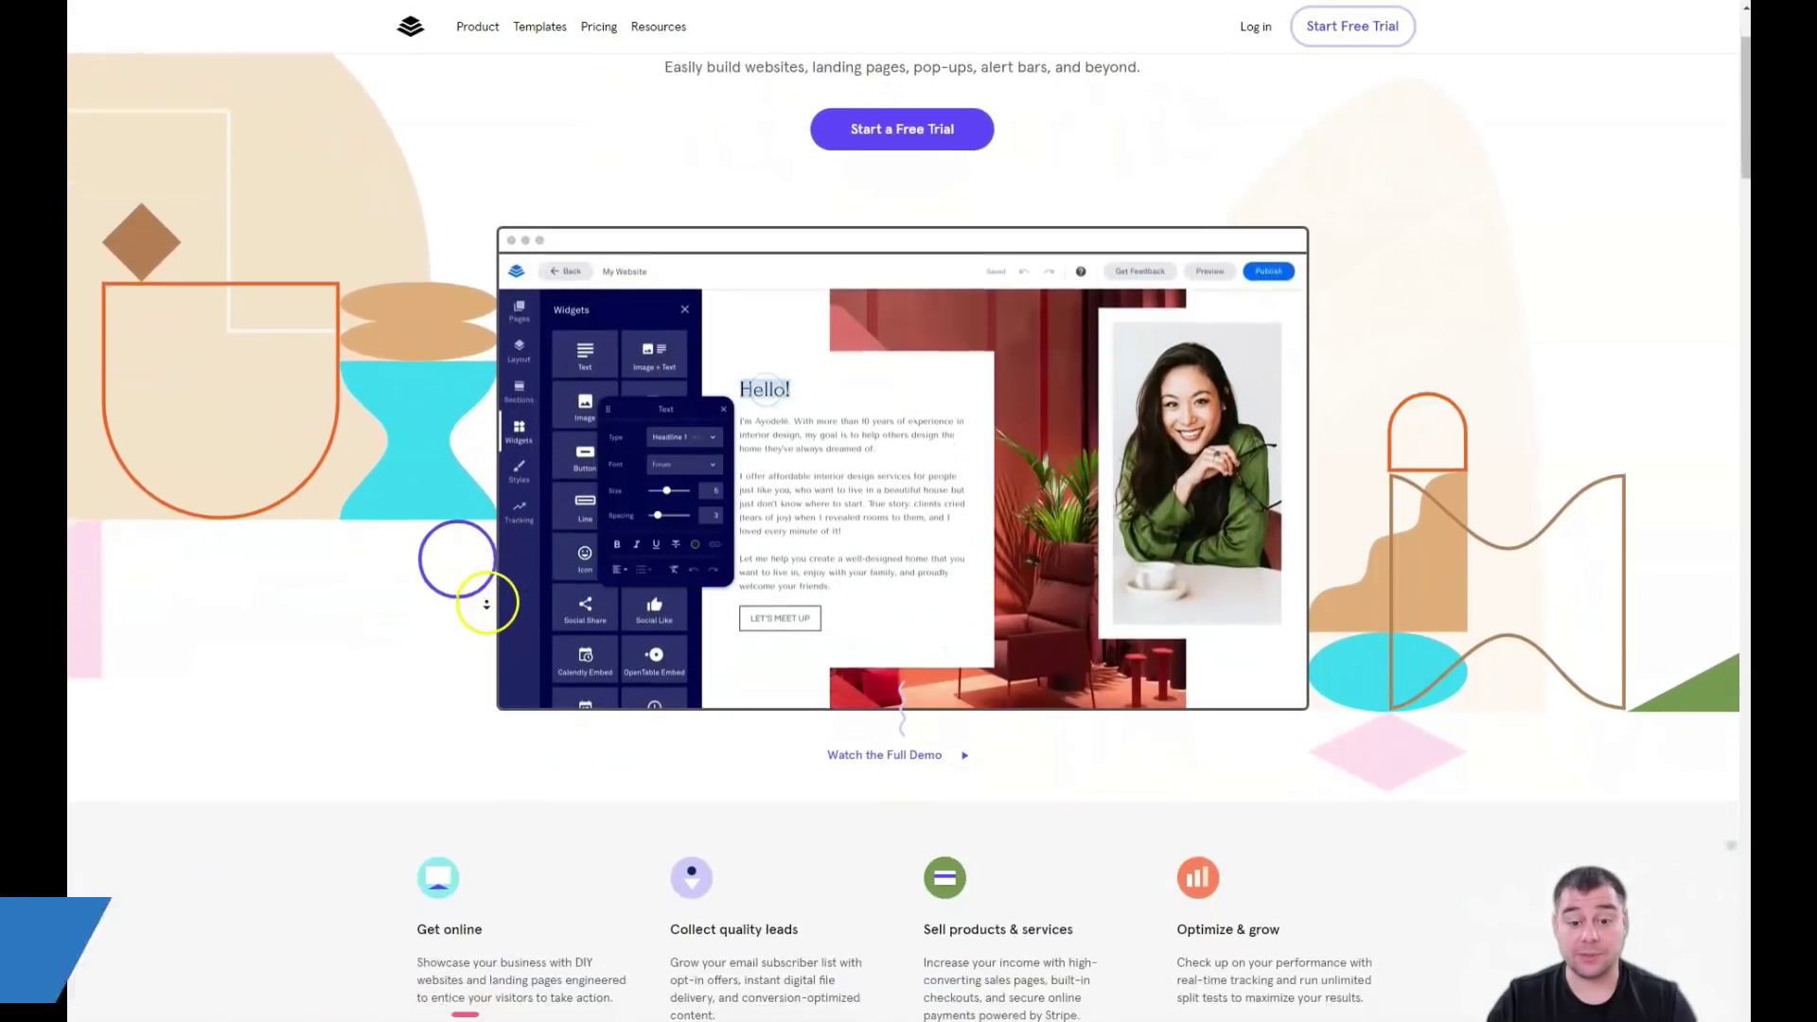
{"action": "scroll", "coordinate": [487, 603], "scroll_direction": "down", "scroll_amount": 4}
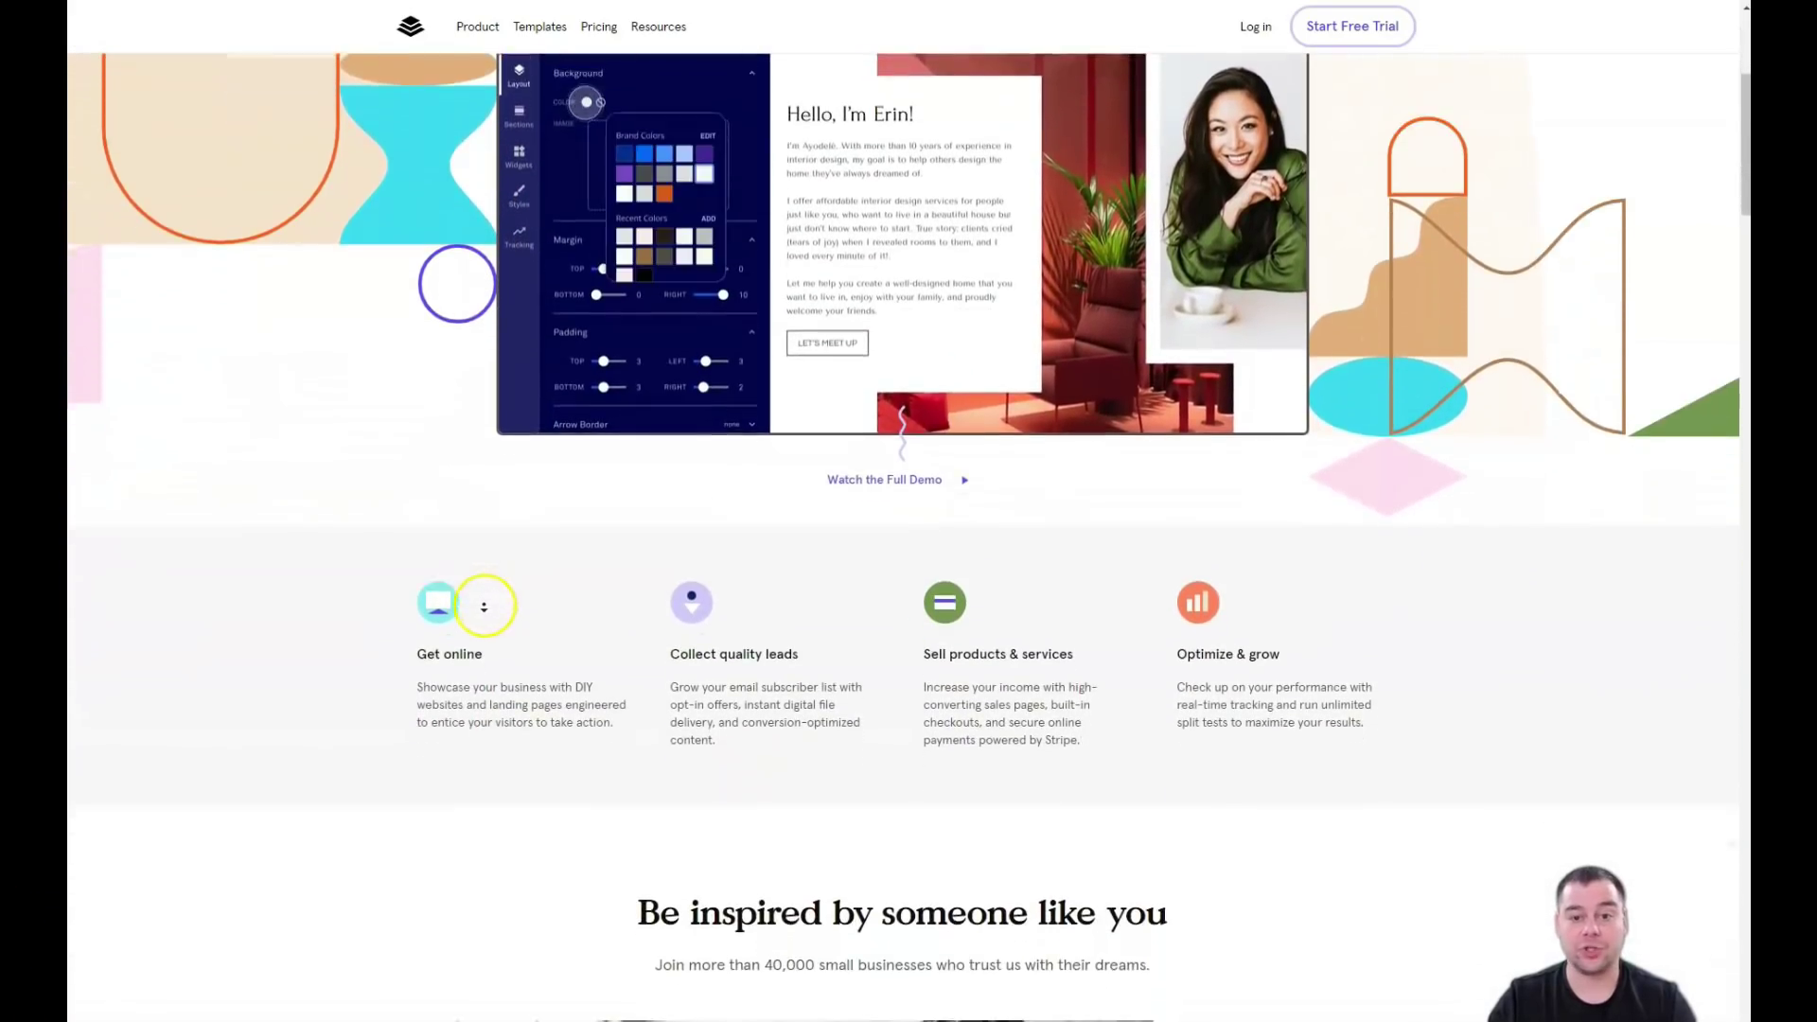
{"action": "scroll", "coordinate": [487, 604], "scroll_direction": "down", "scroll_amount": 4}
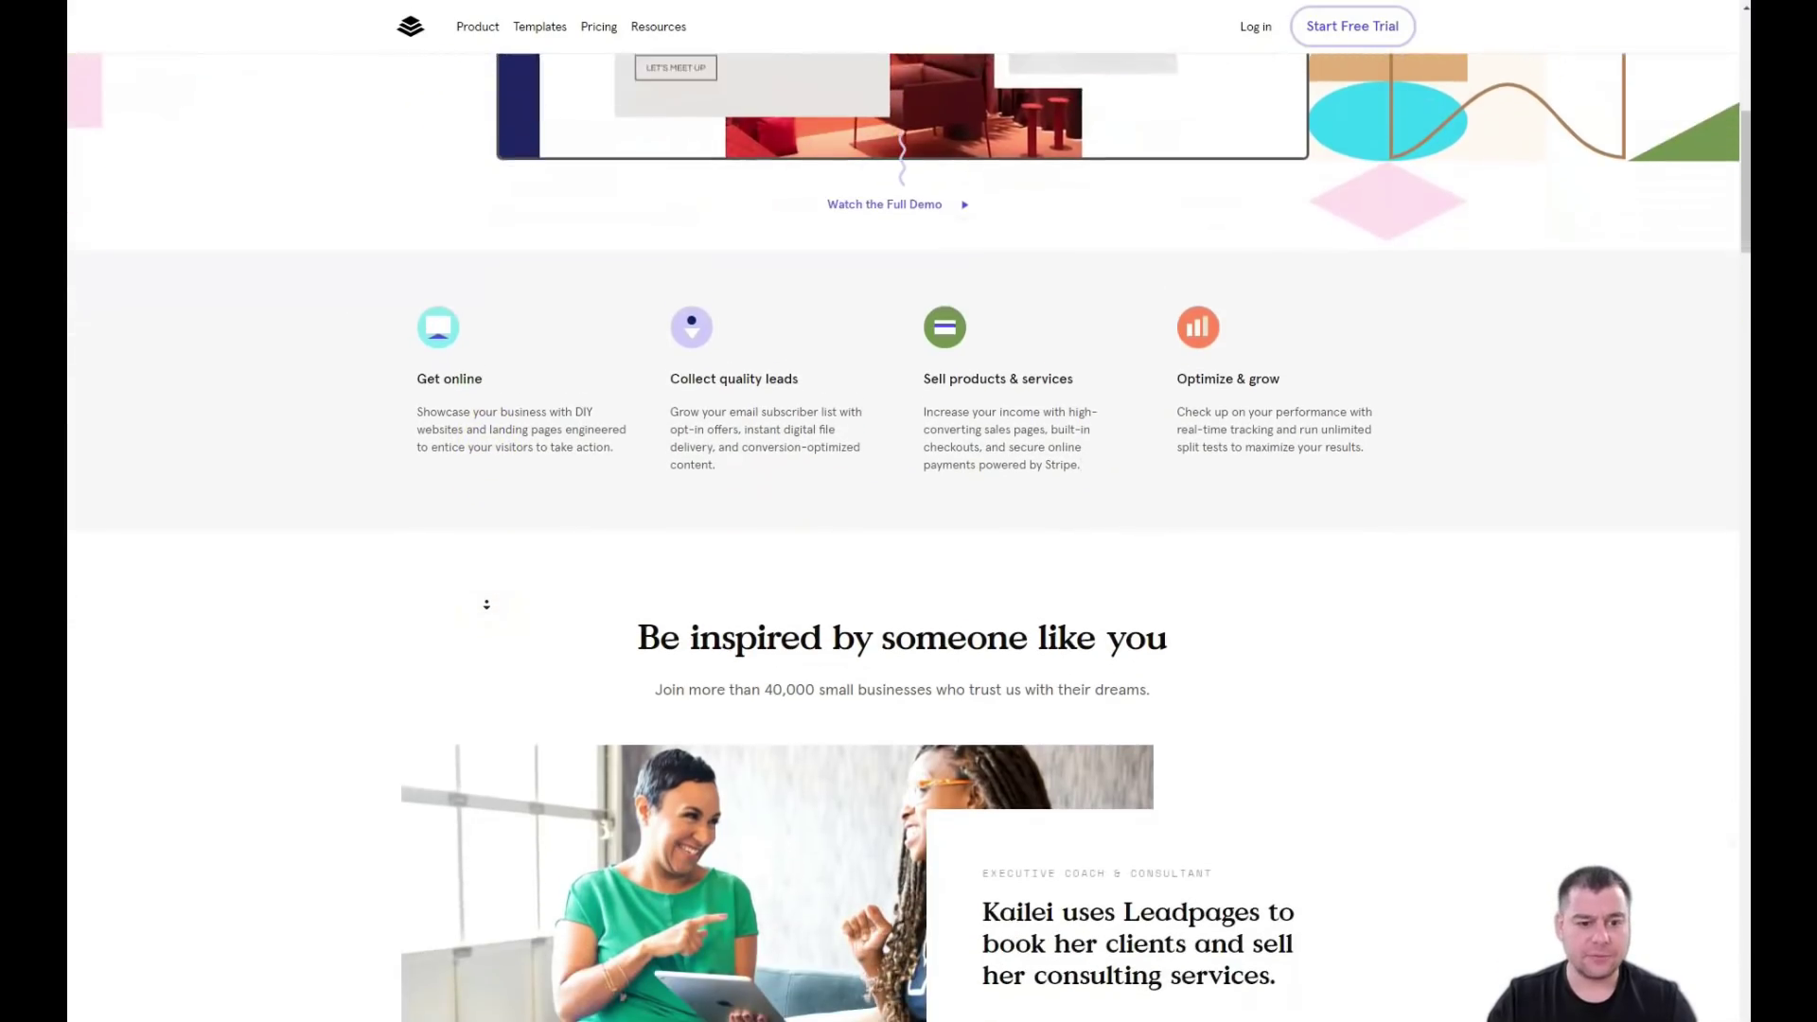
{"action": "scroll", "coordinate": [487, 604], "scroll_direction": "down", "scroll_amount": 4}
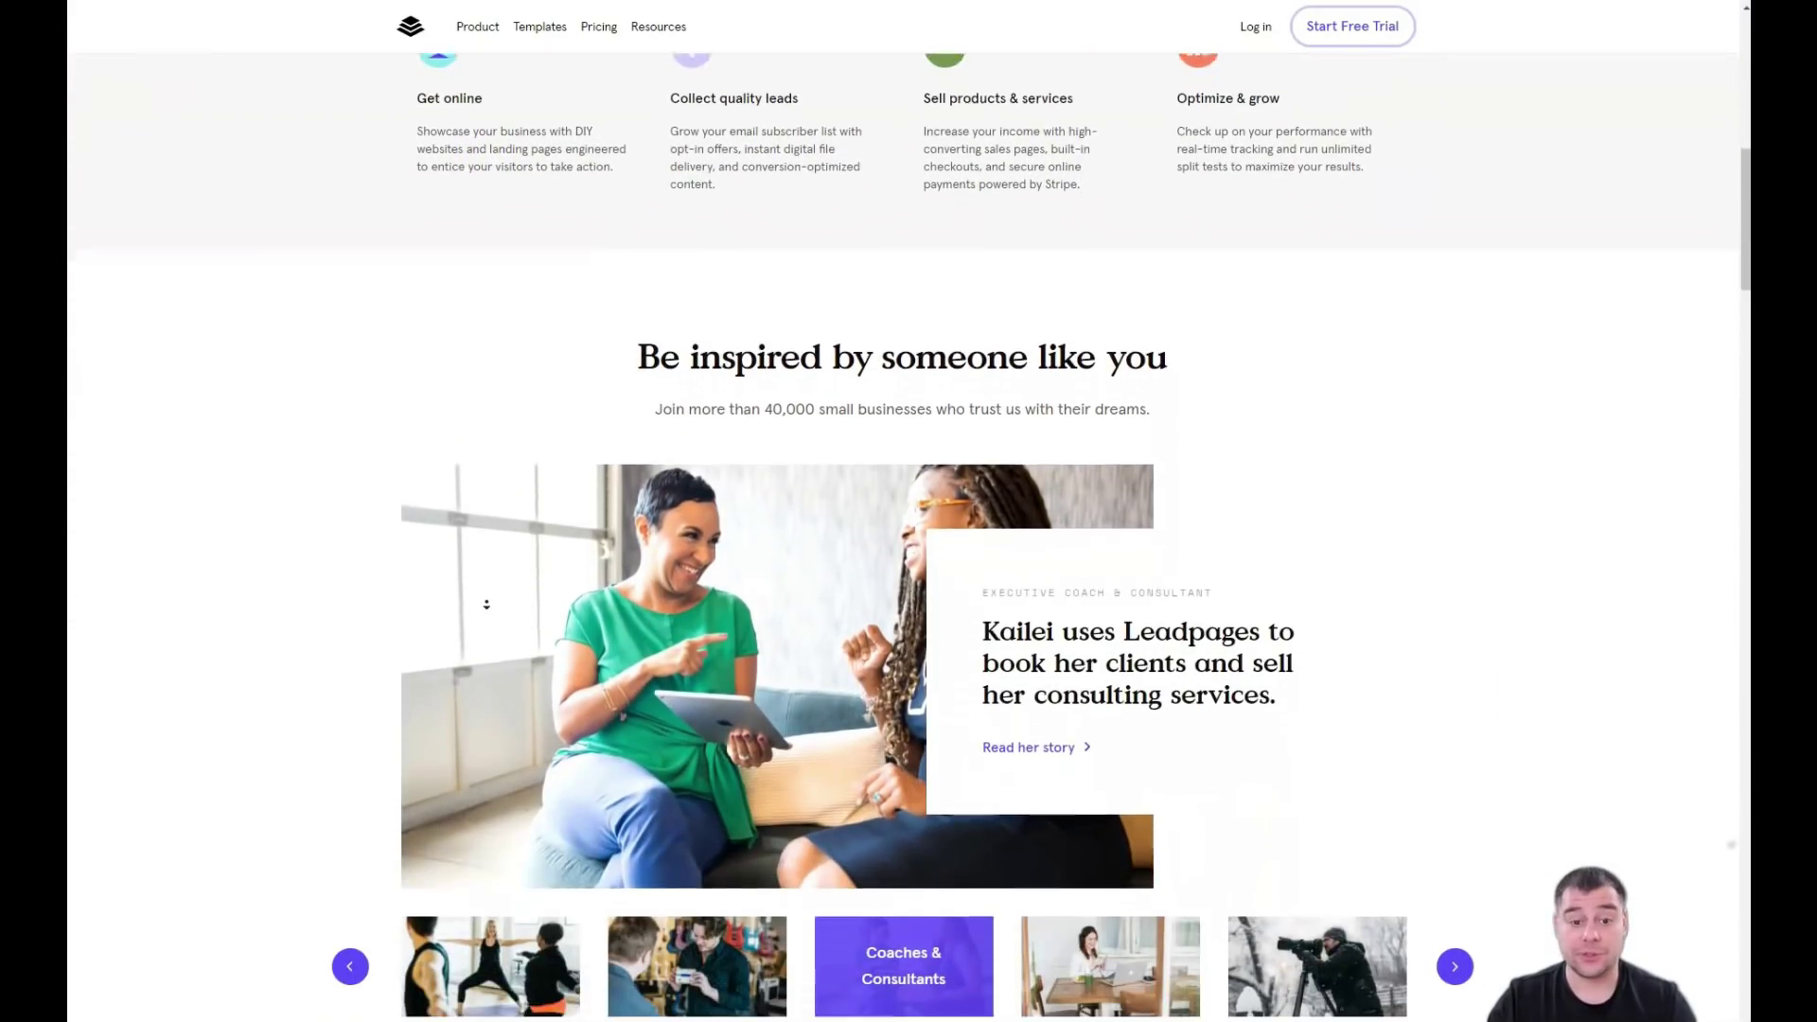
{"action": "scroll", "coordinate": [486, 603], "scroll_direction": "down", "scroll_amount": 4}
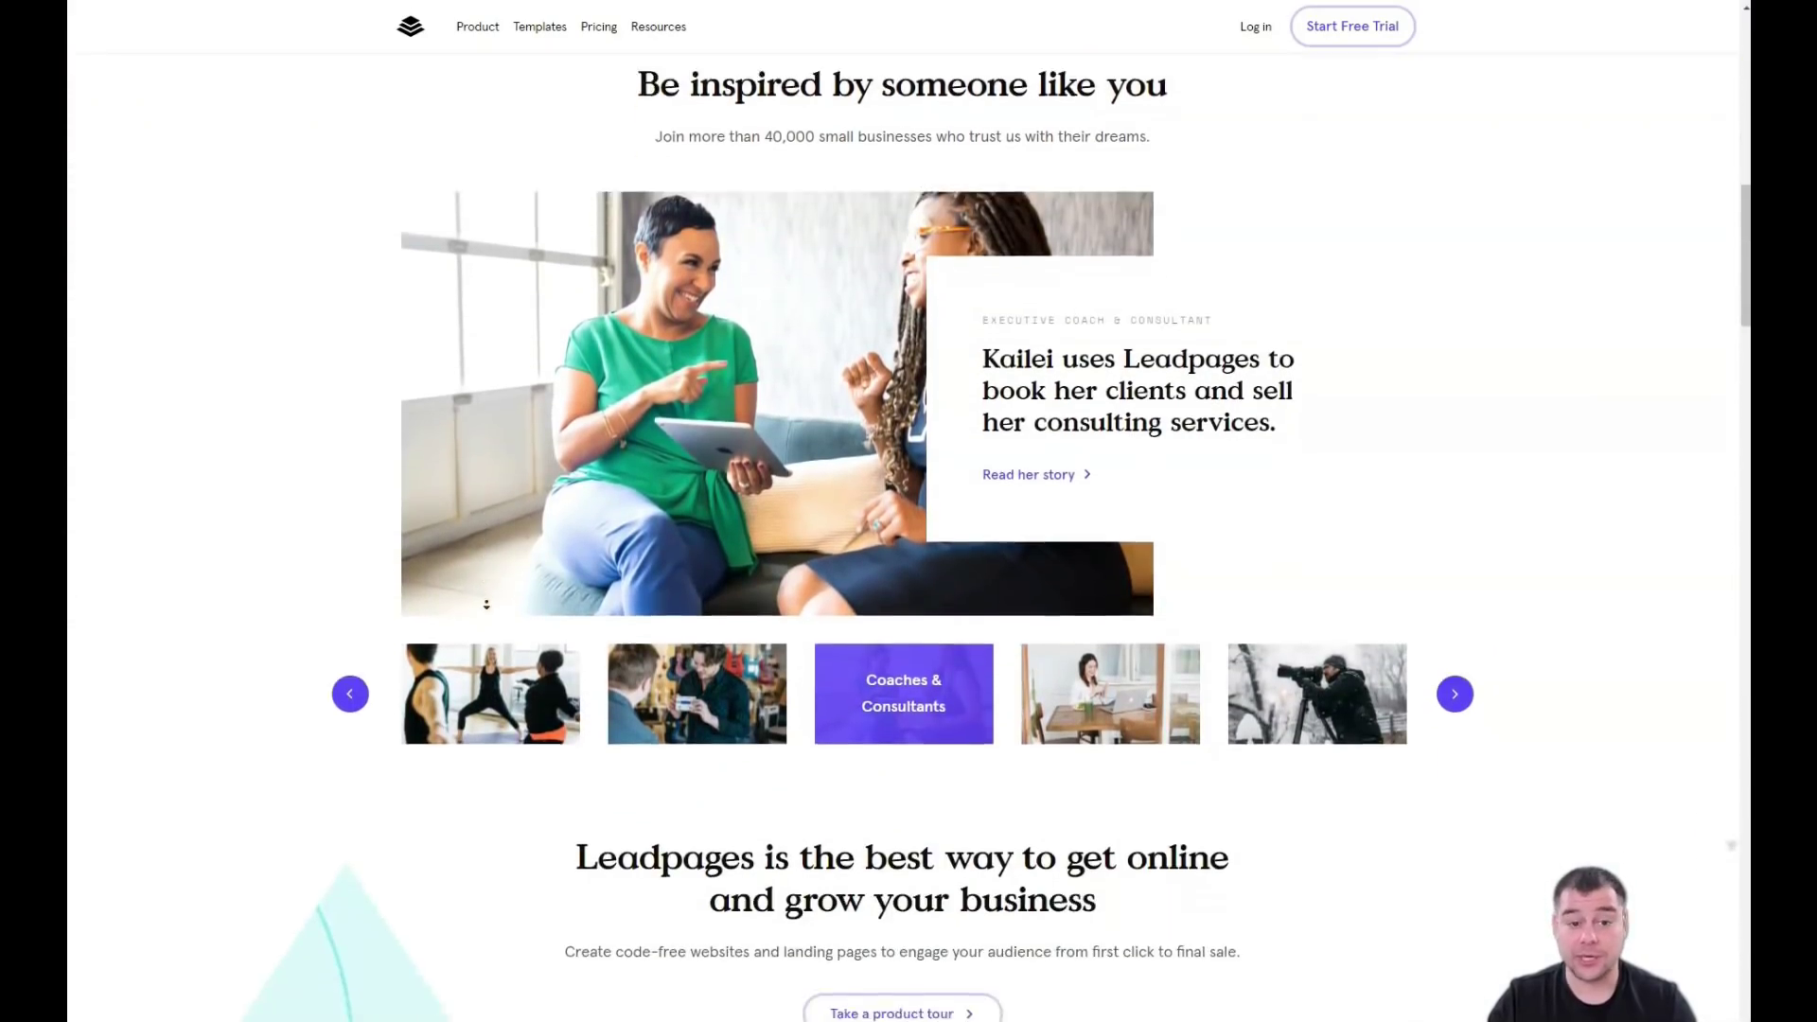
{"action": "scroll", "coordinate": [488, 610], "scroll_direction": "down", "scroll_amount": 5}
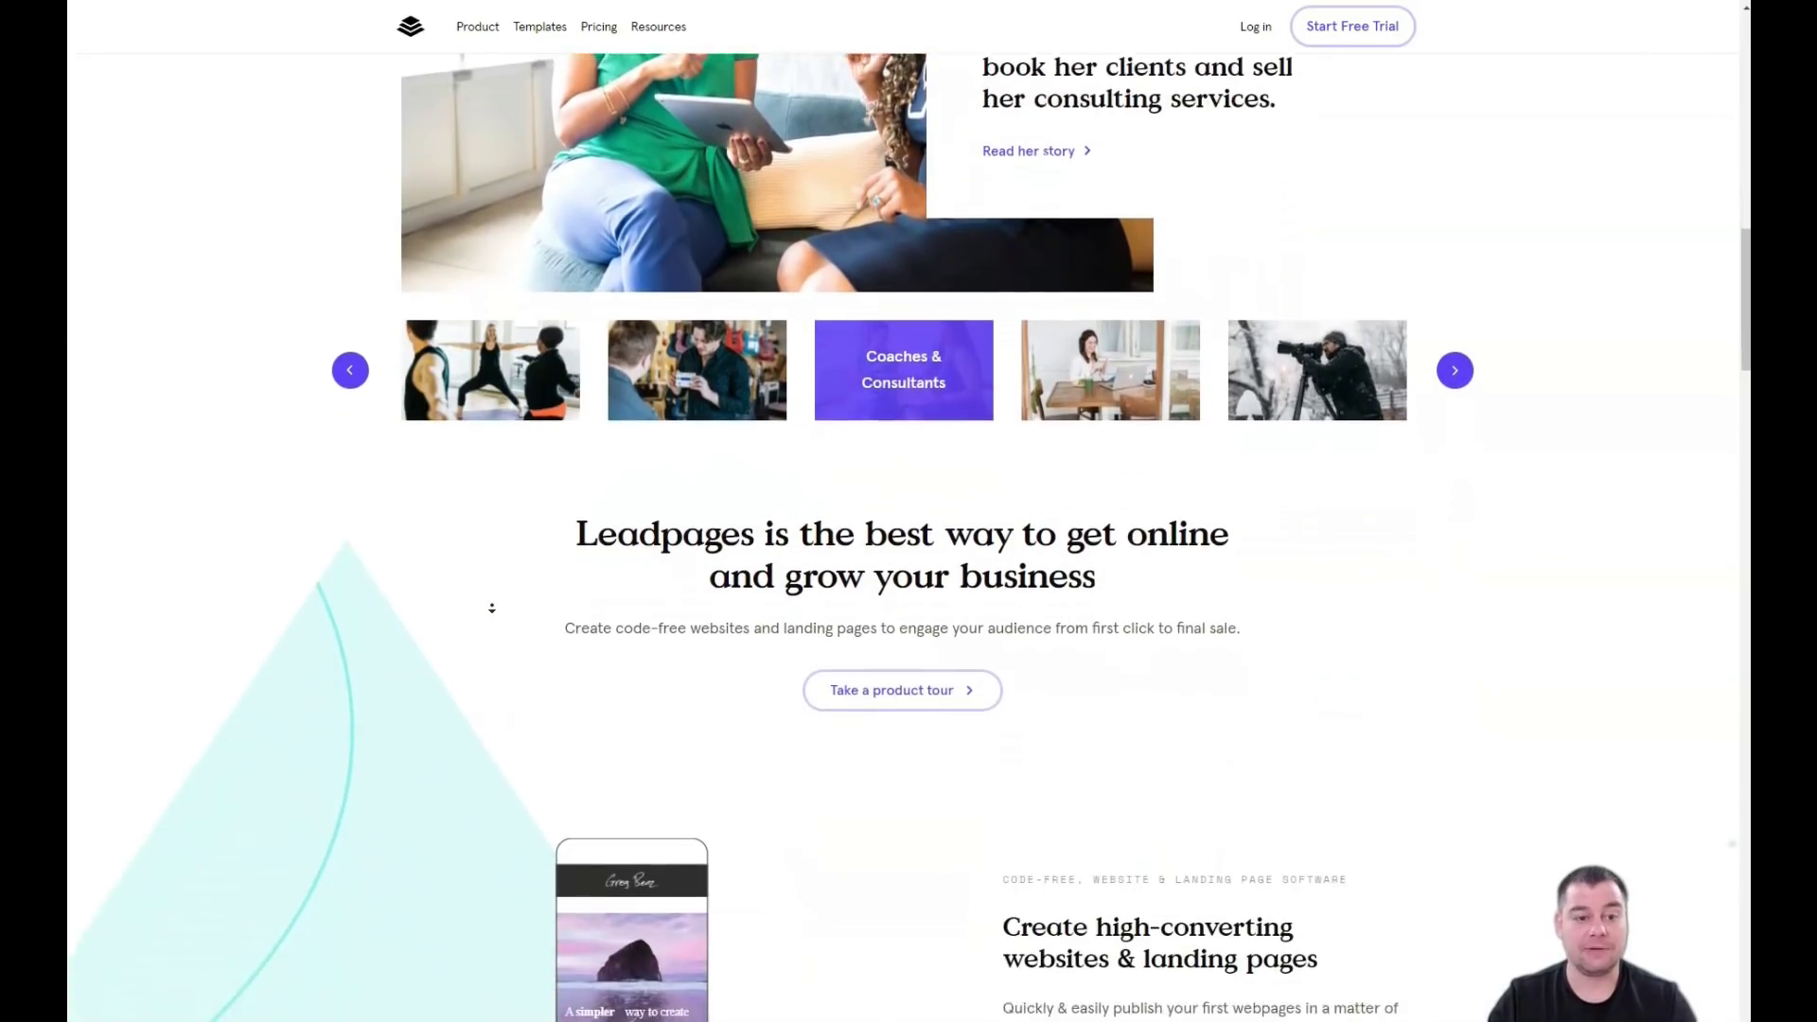
{"action": "scroll", "coordinate": [491, 608], "scroll_direction": "down", "scroll_amount": 5}
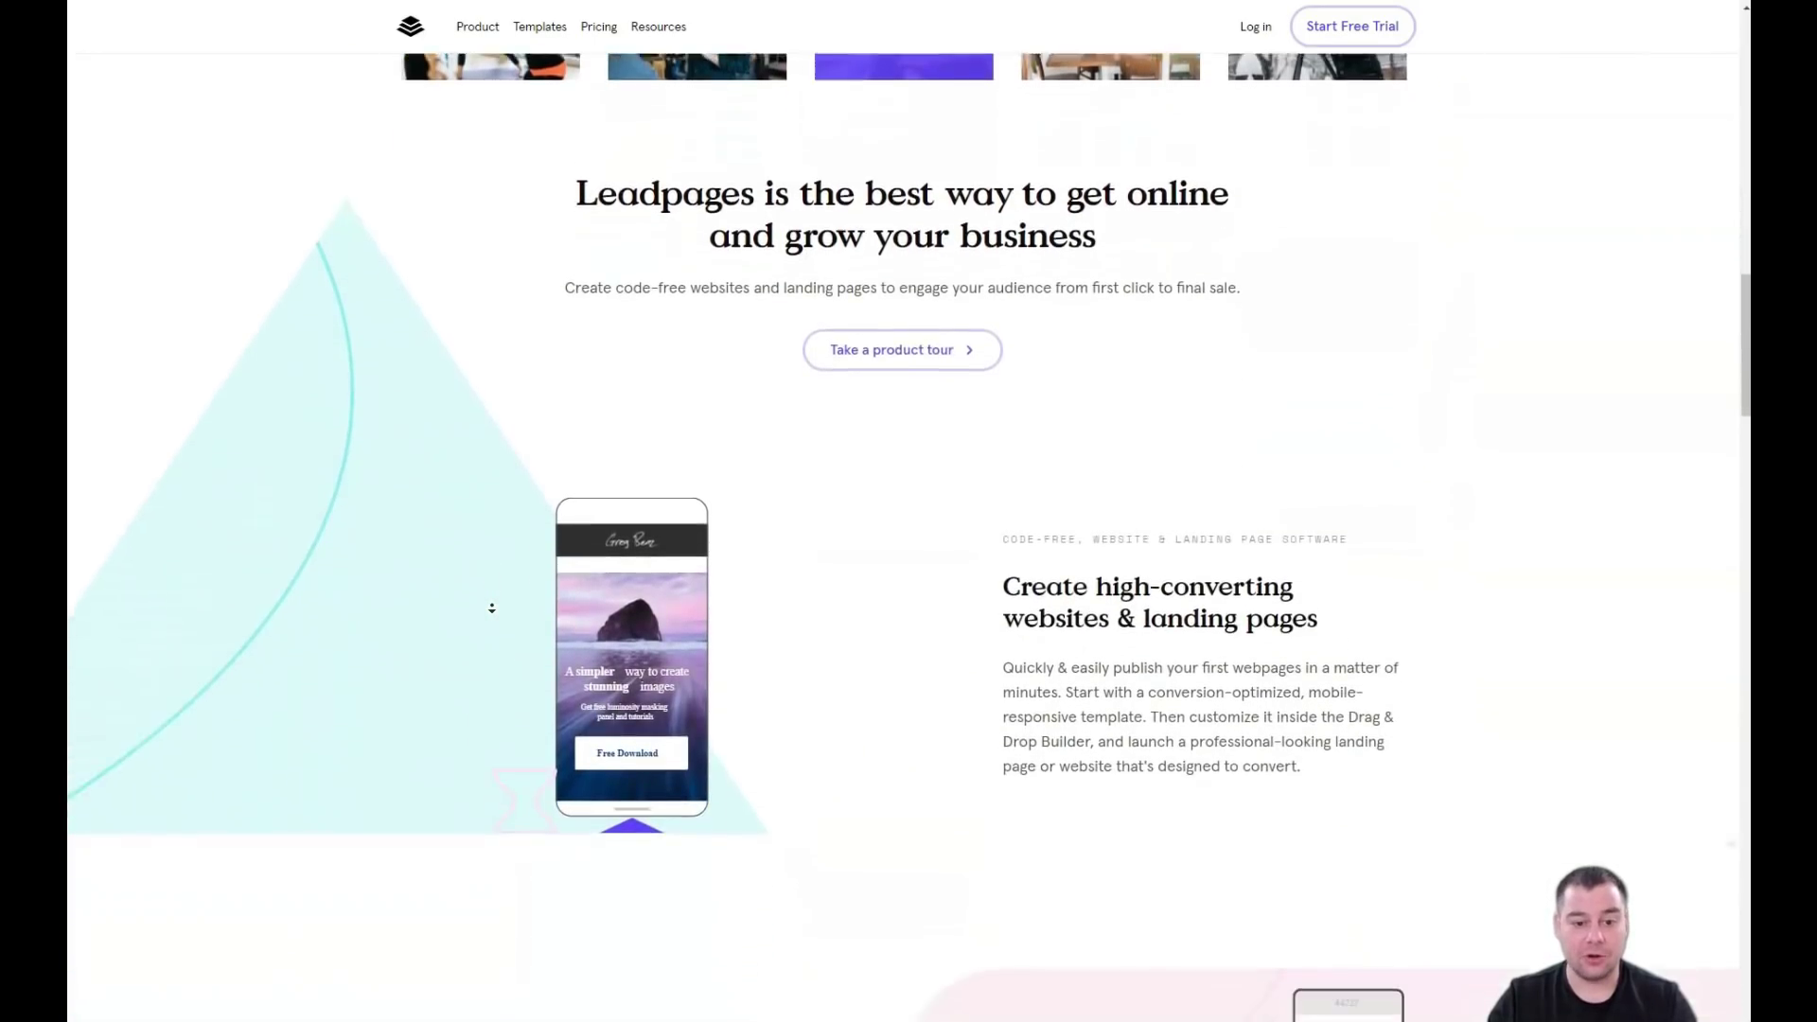
{"action": "scroll", "coordinate": [491, 608], "scroll_direction": "down", "scroll_amount": 5}
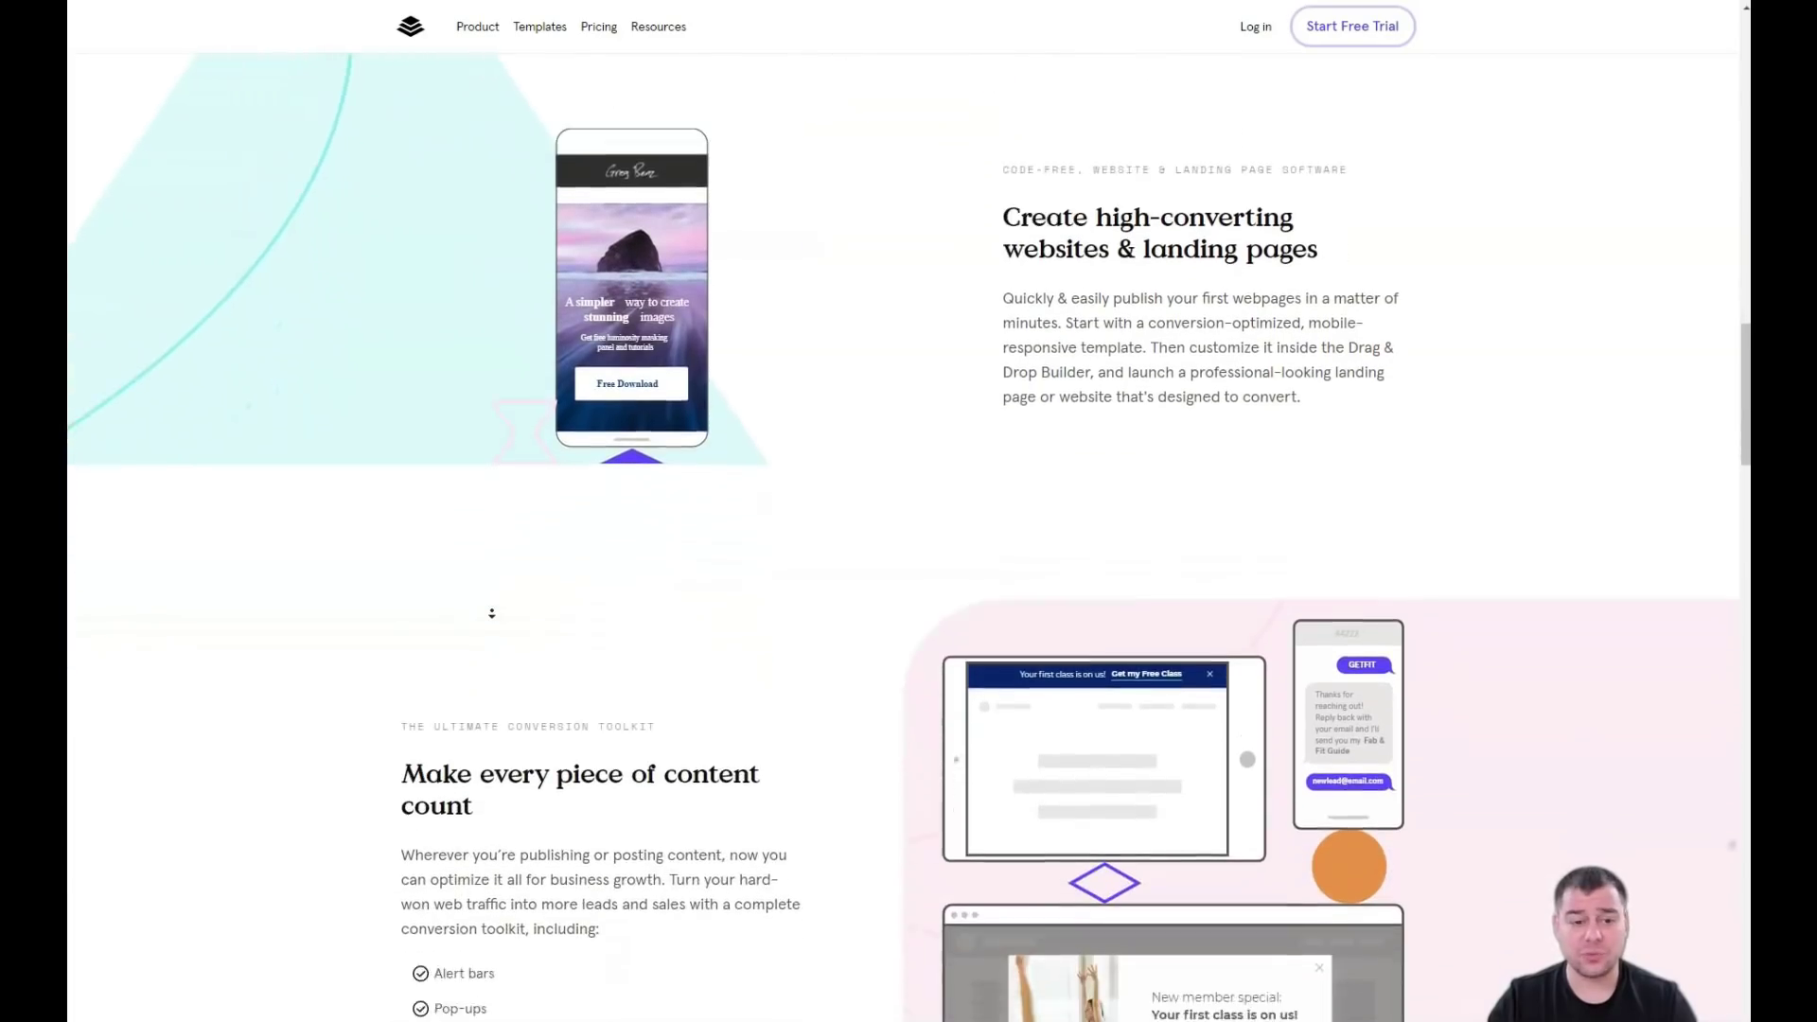
{"action": "scroll", "coordinate": [530, 602], "scroll_direction": "down", "scroll_amount": 4}
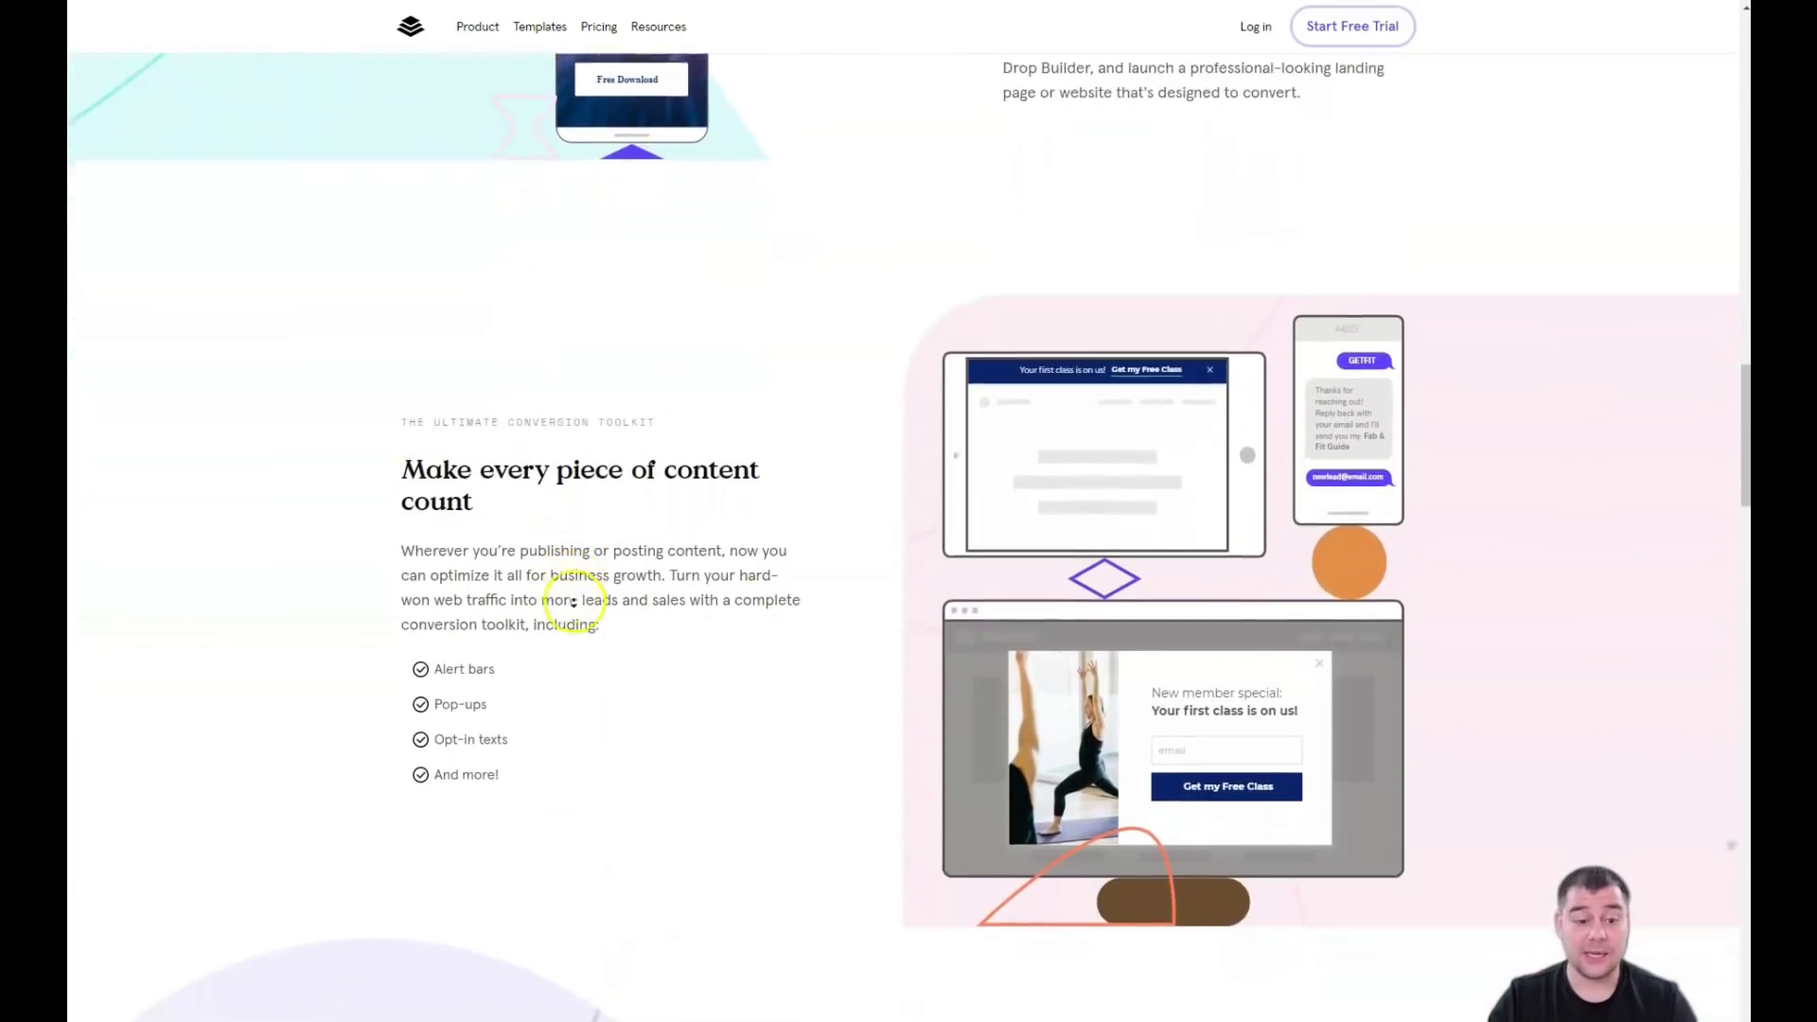
{"action": "scroll", "coordinate": [574, 602], "scroll_direction": "down", "scroll_amount": 3}
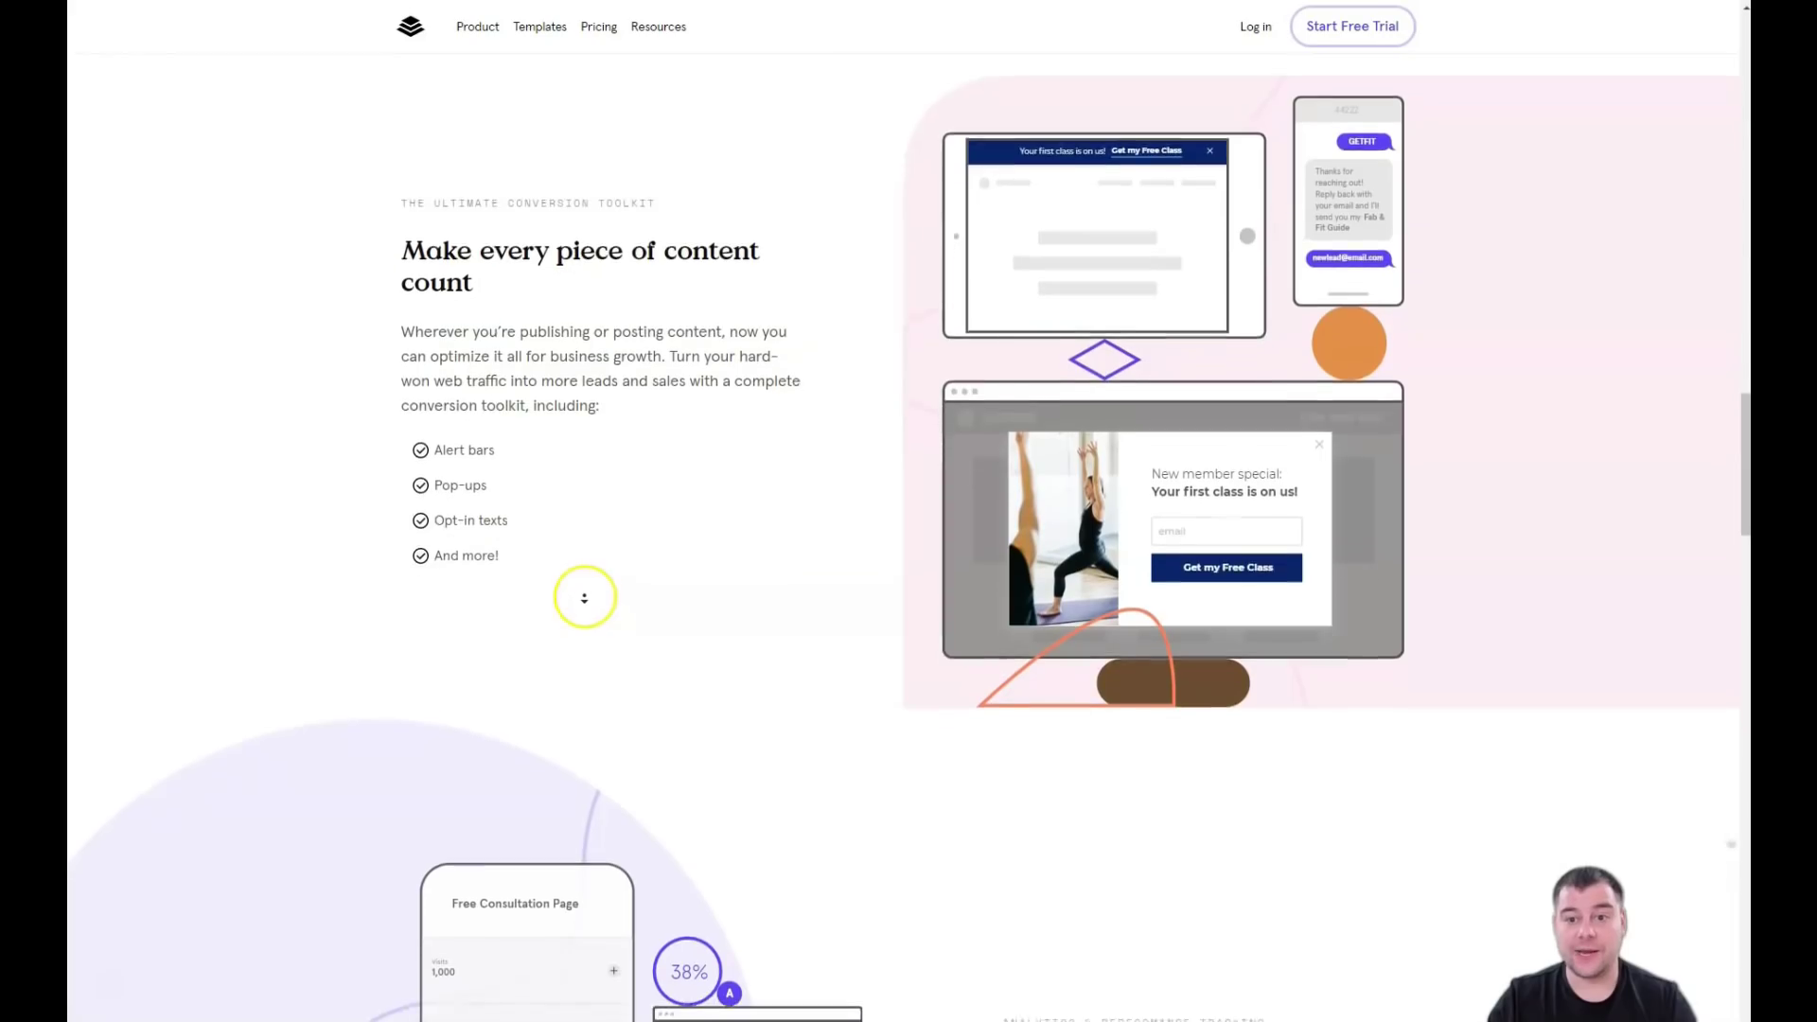
{"action": "scroll", "coordinate": [584, 599], "scroll_direction": "down", "scroll_amount": 3}
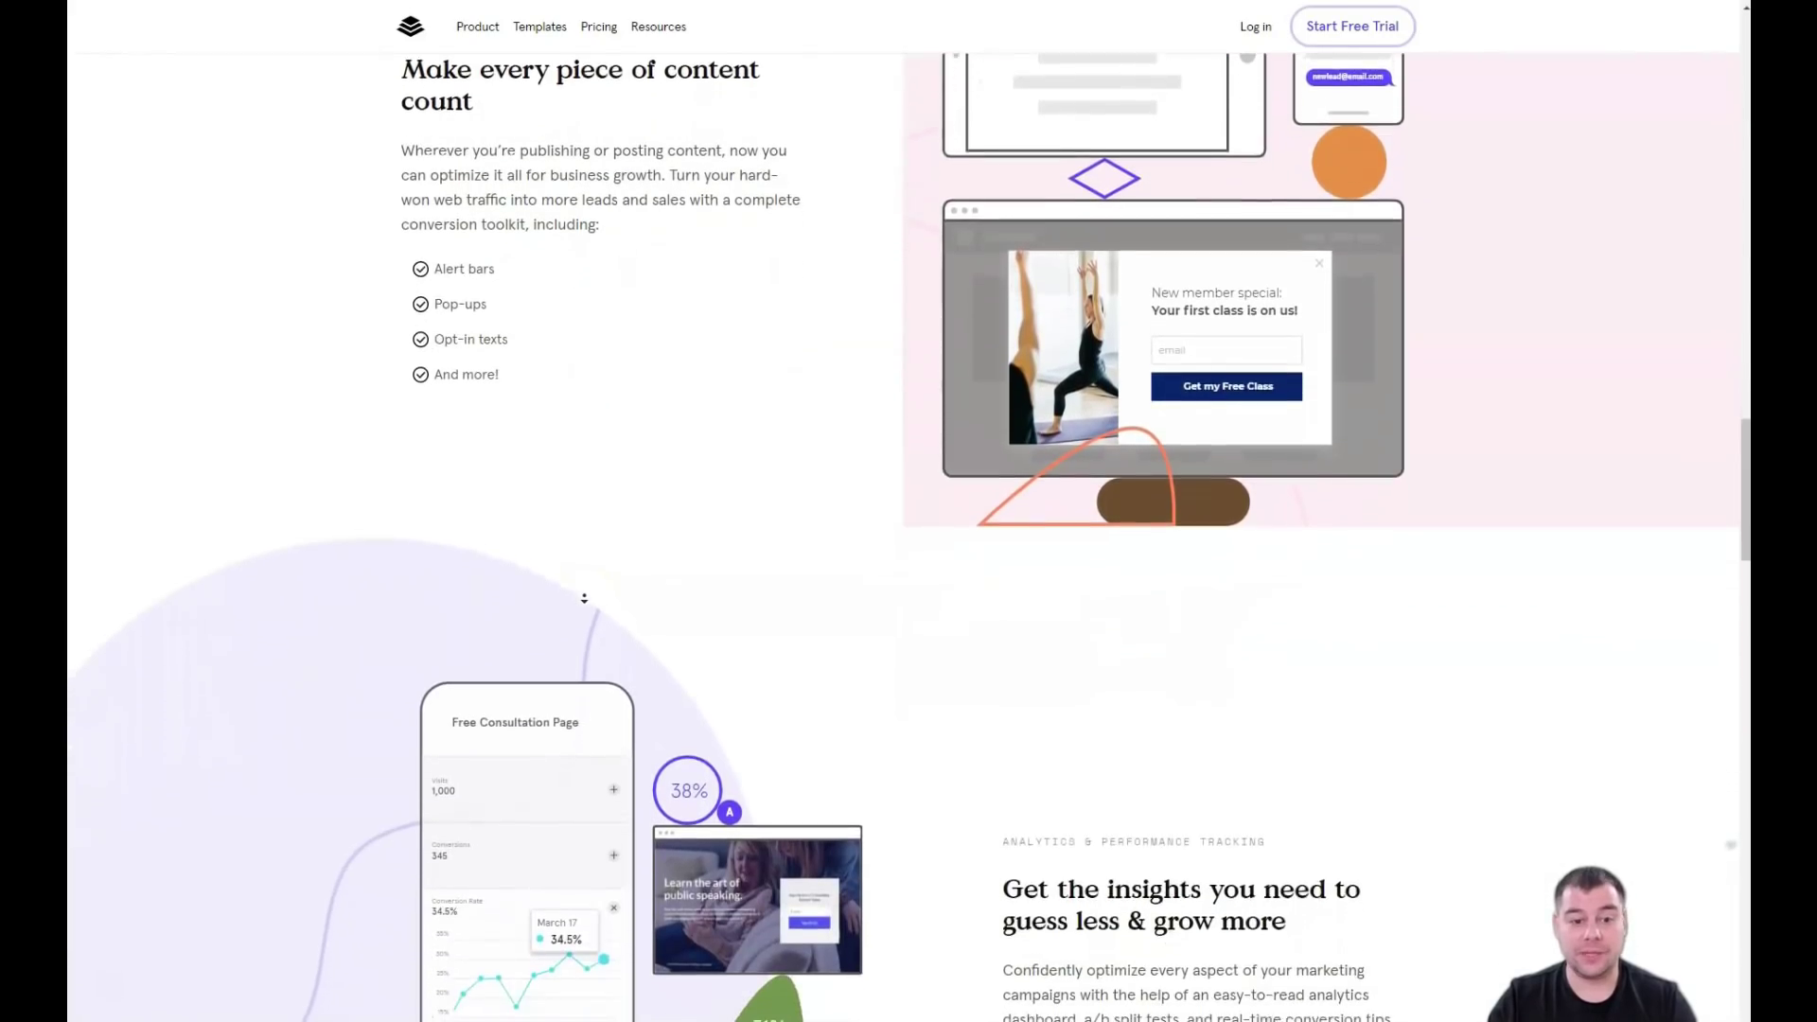
{"action": "scroll", "coordinate": [584, 598], "scroll_direction": "down", "scroll_amount": 3}
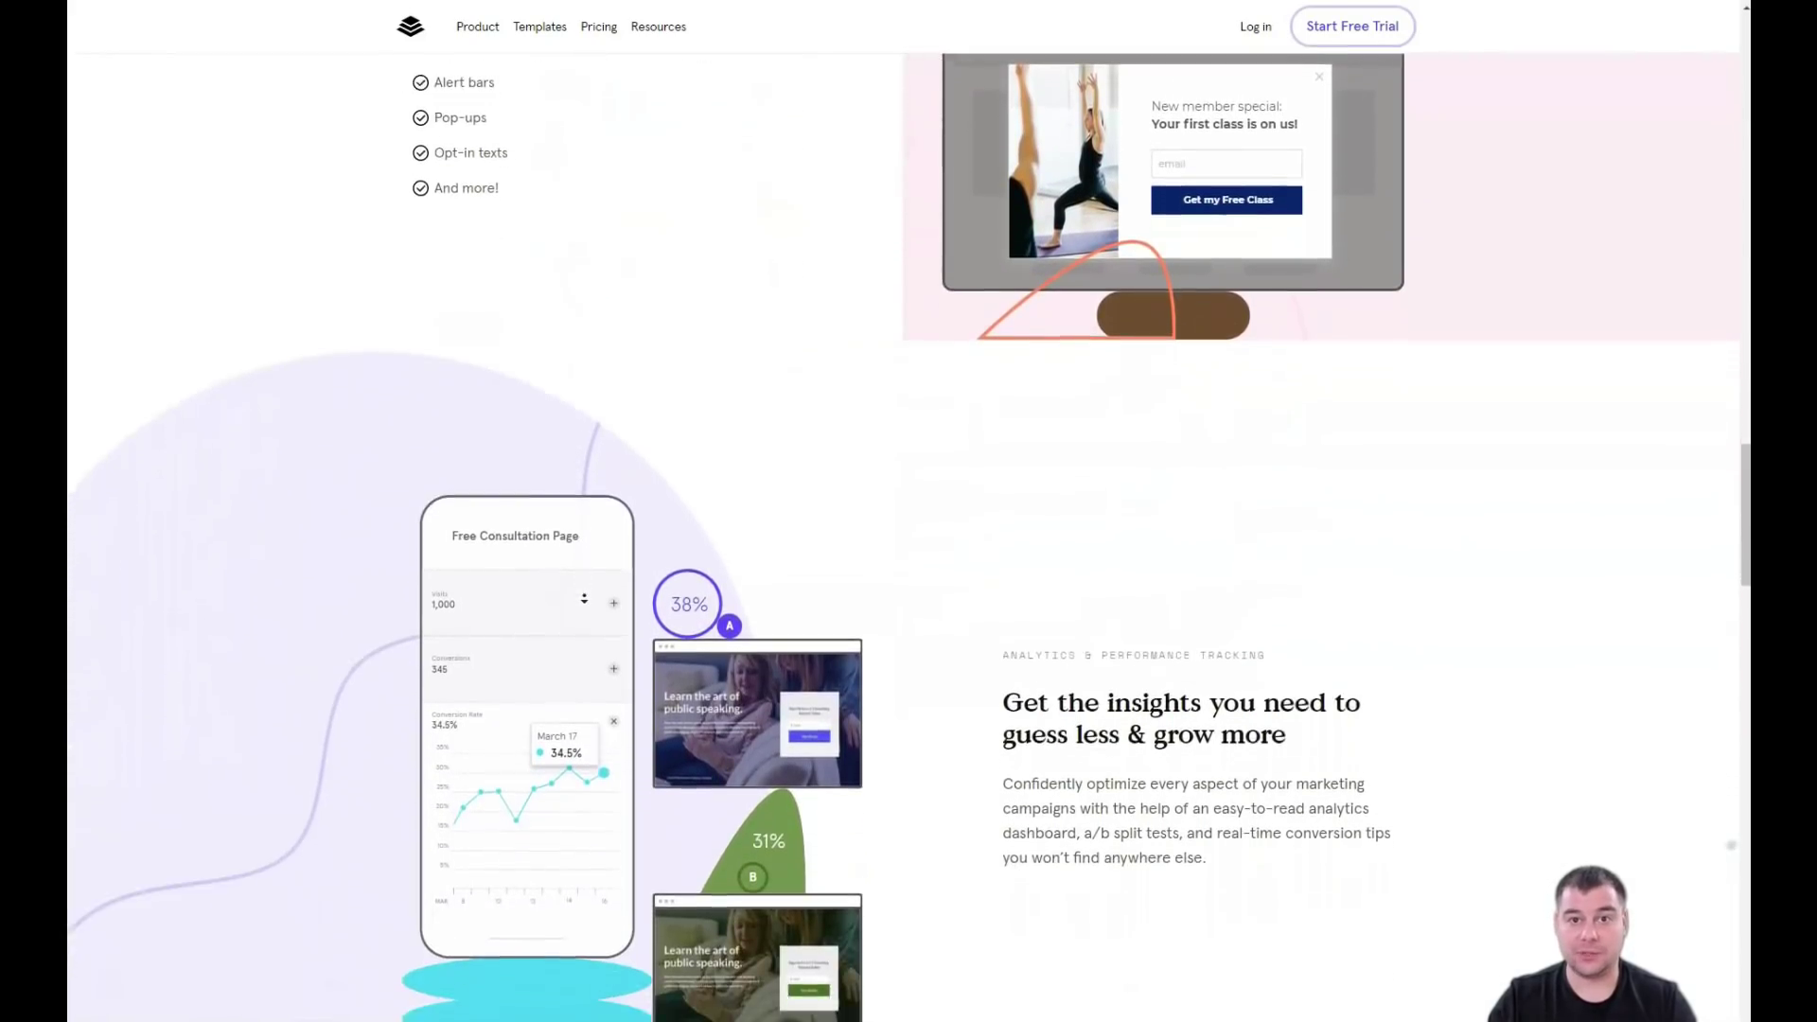
{"action": "scroll", "coordinate": [584, 598], "scroll_direction": "down", "scroll_amount": 4}
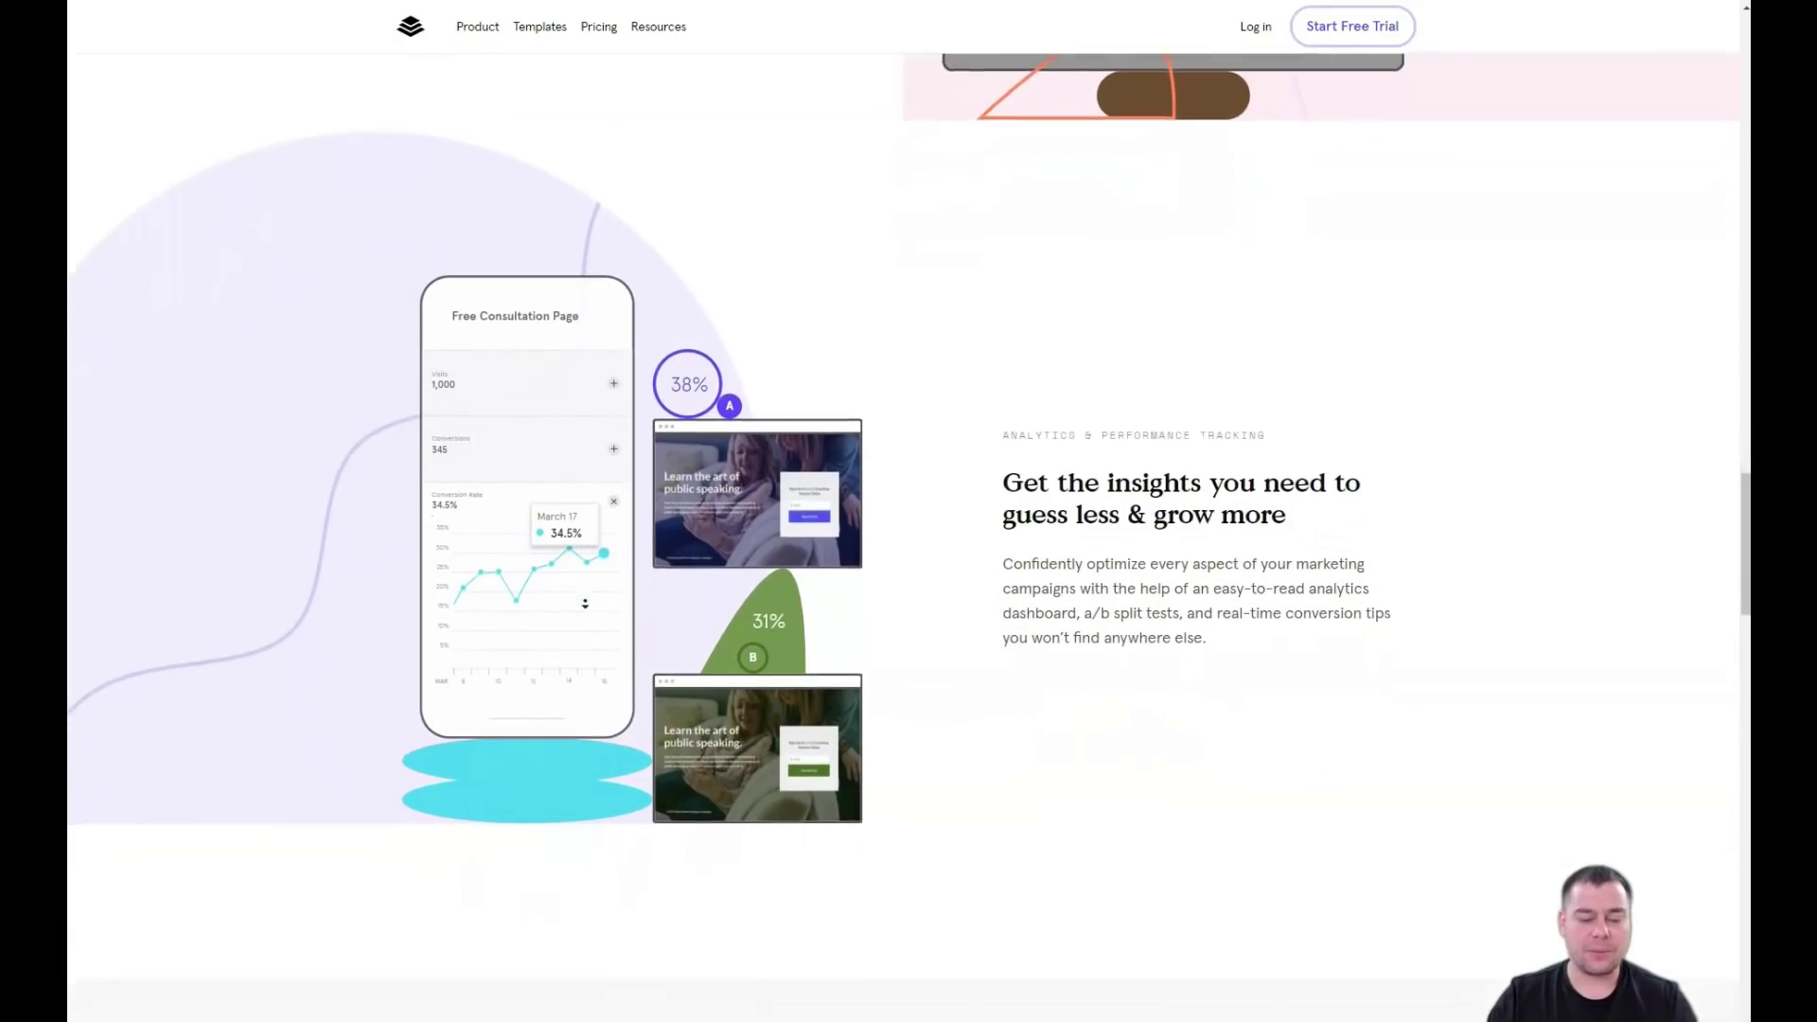
{"action": "scroll", "coordinate": [583, 604], "scroll_direction": "down", "scroll_amount": 5}
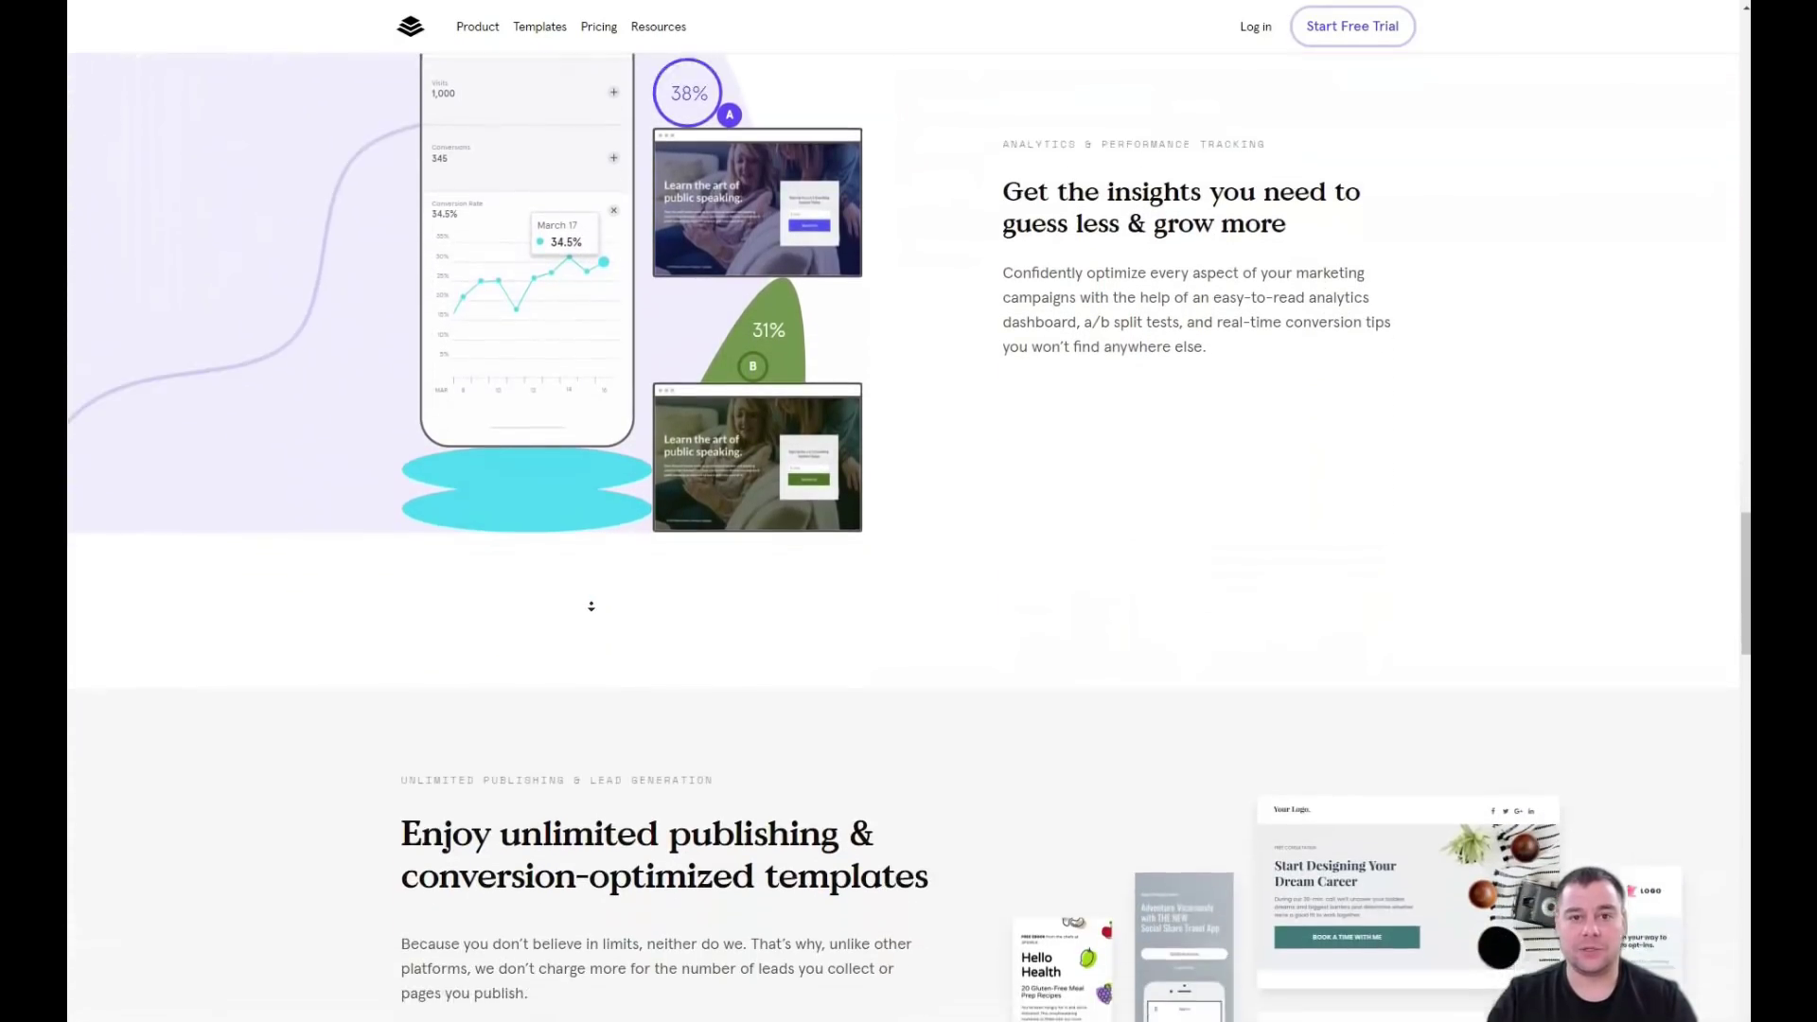
{"action": "scroll", "coordinate": [596, 606], "scroll_direction": "down", "scroll_amount": 5}
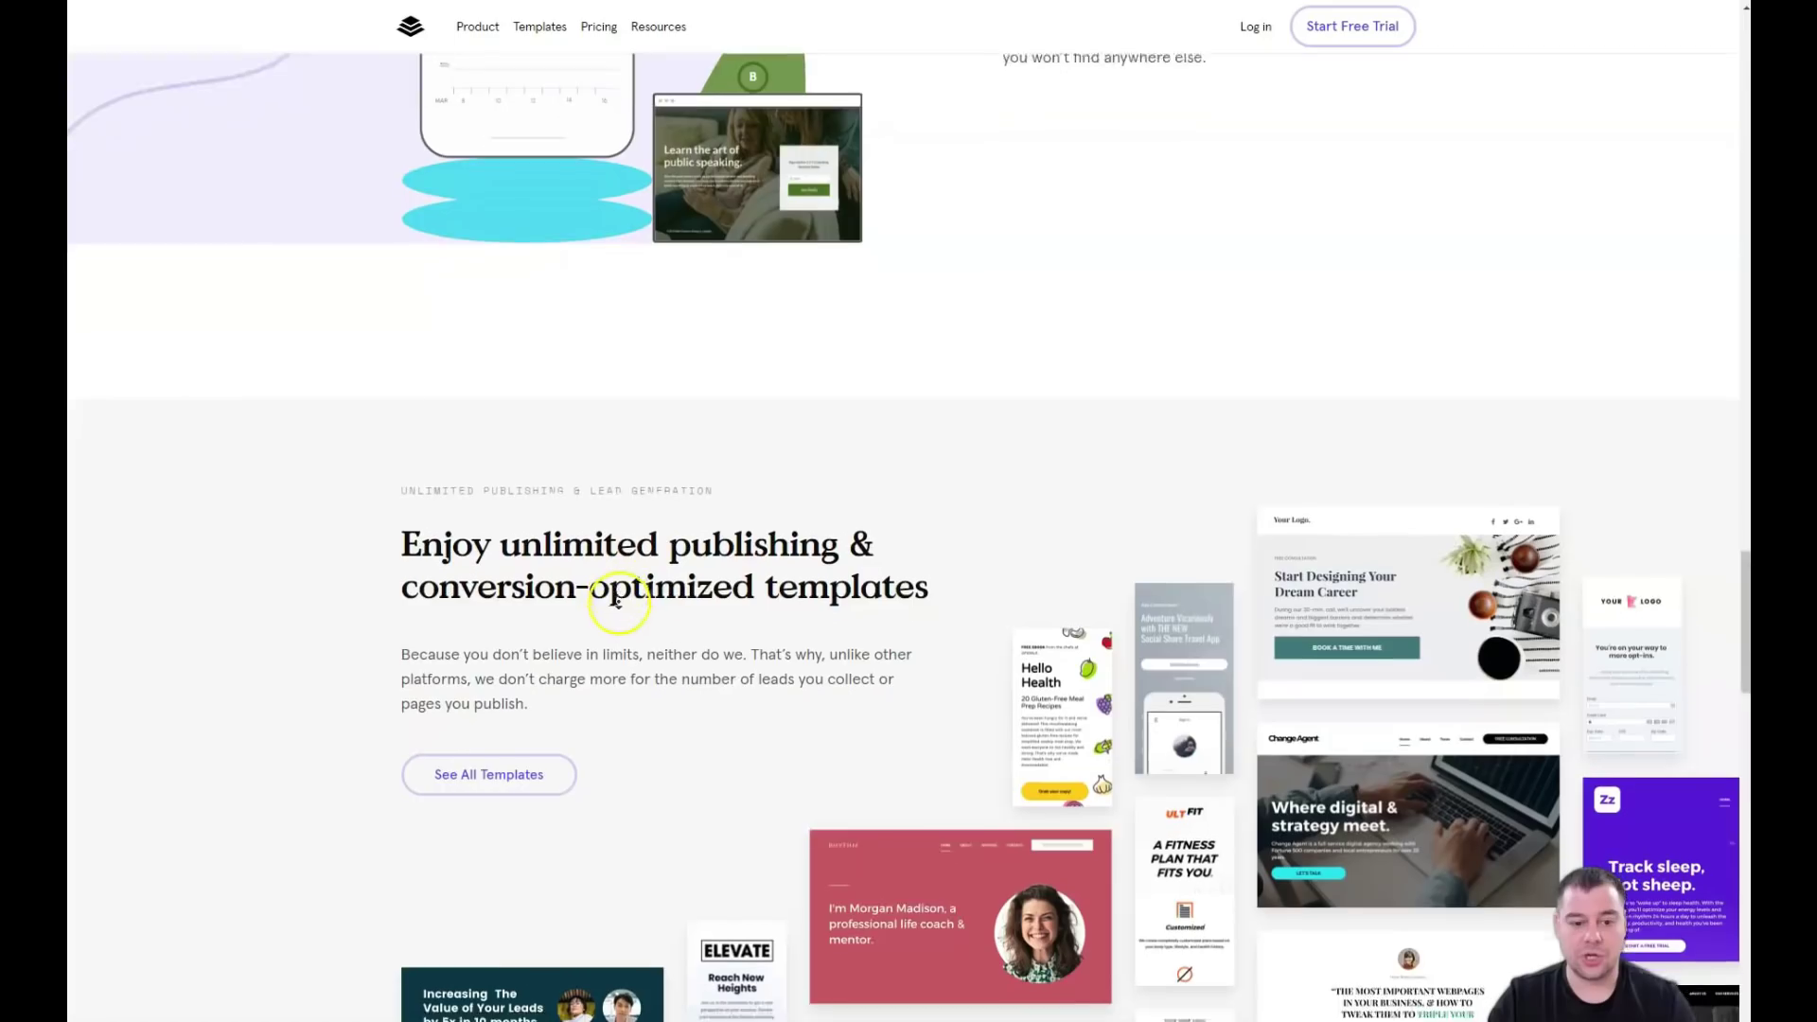
{"action": "scroll", "coordinate": [789, 618], "scroll_direction": "down", "scroll_amount": 5}
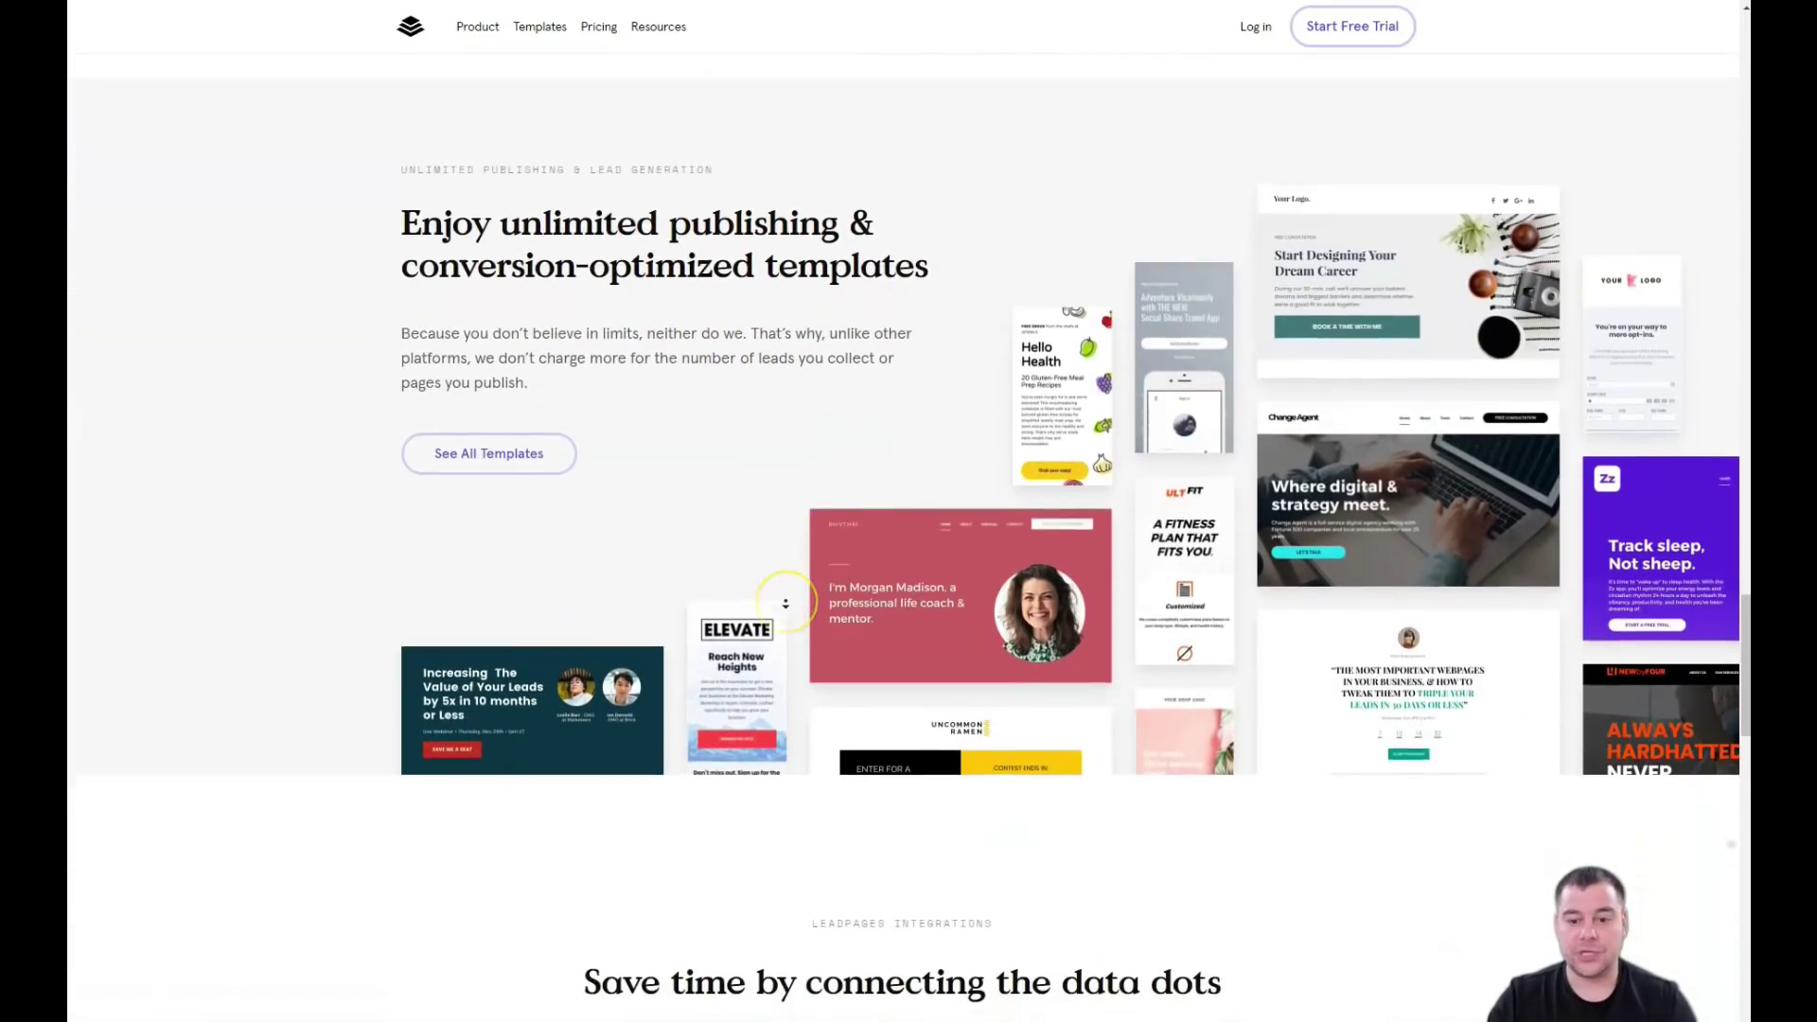
{"action": "scroll", "coordinate": [785, 602], "scroll_direction": "down", "scroll_amount": 4}
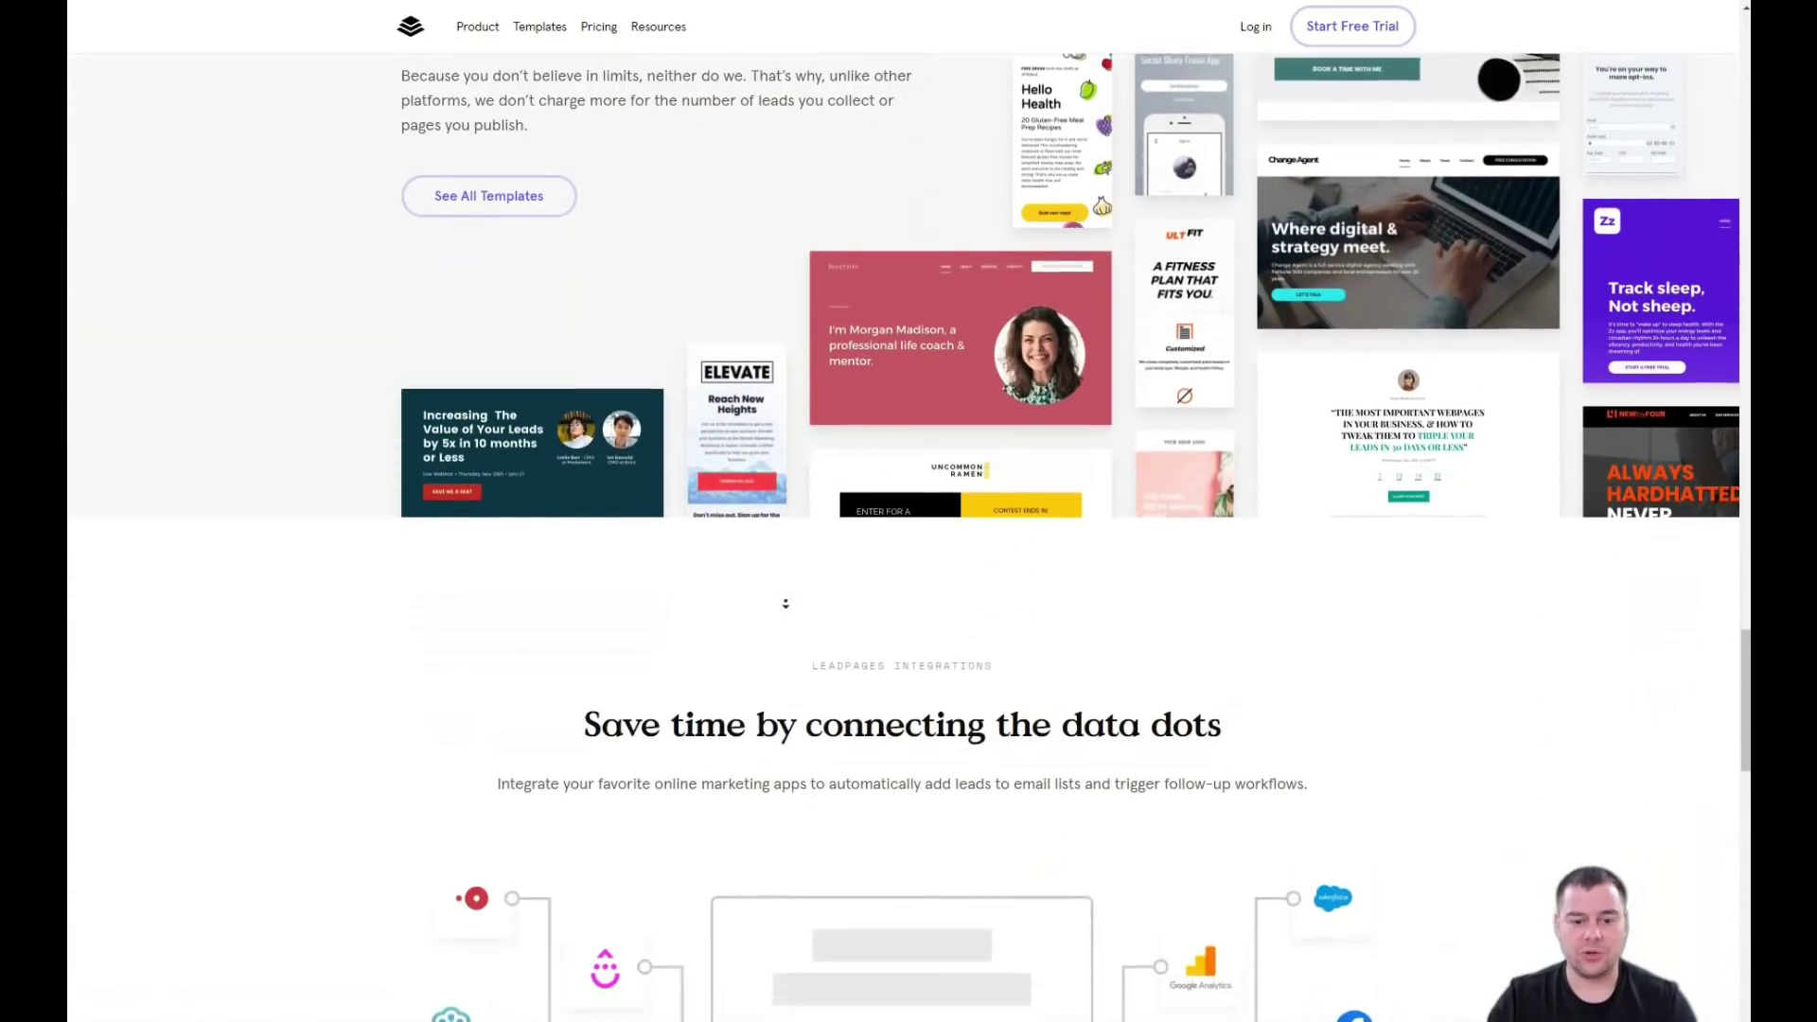
{"action": "scroll", "coordinate": [785, 599], "scroll_direction": "down", "scroll_amount": 6}
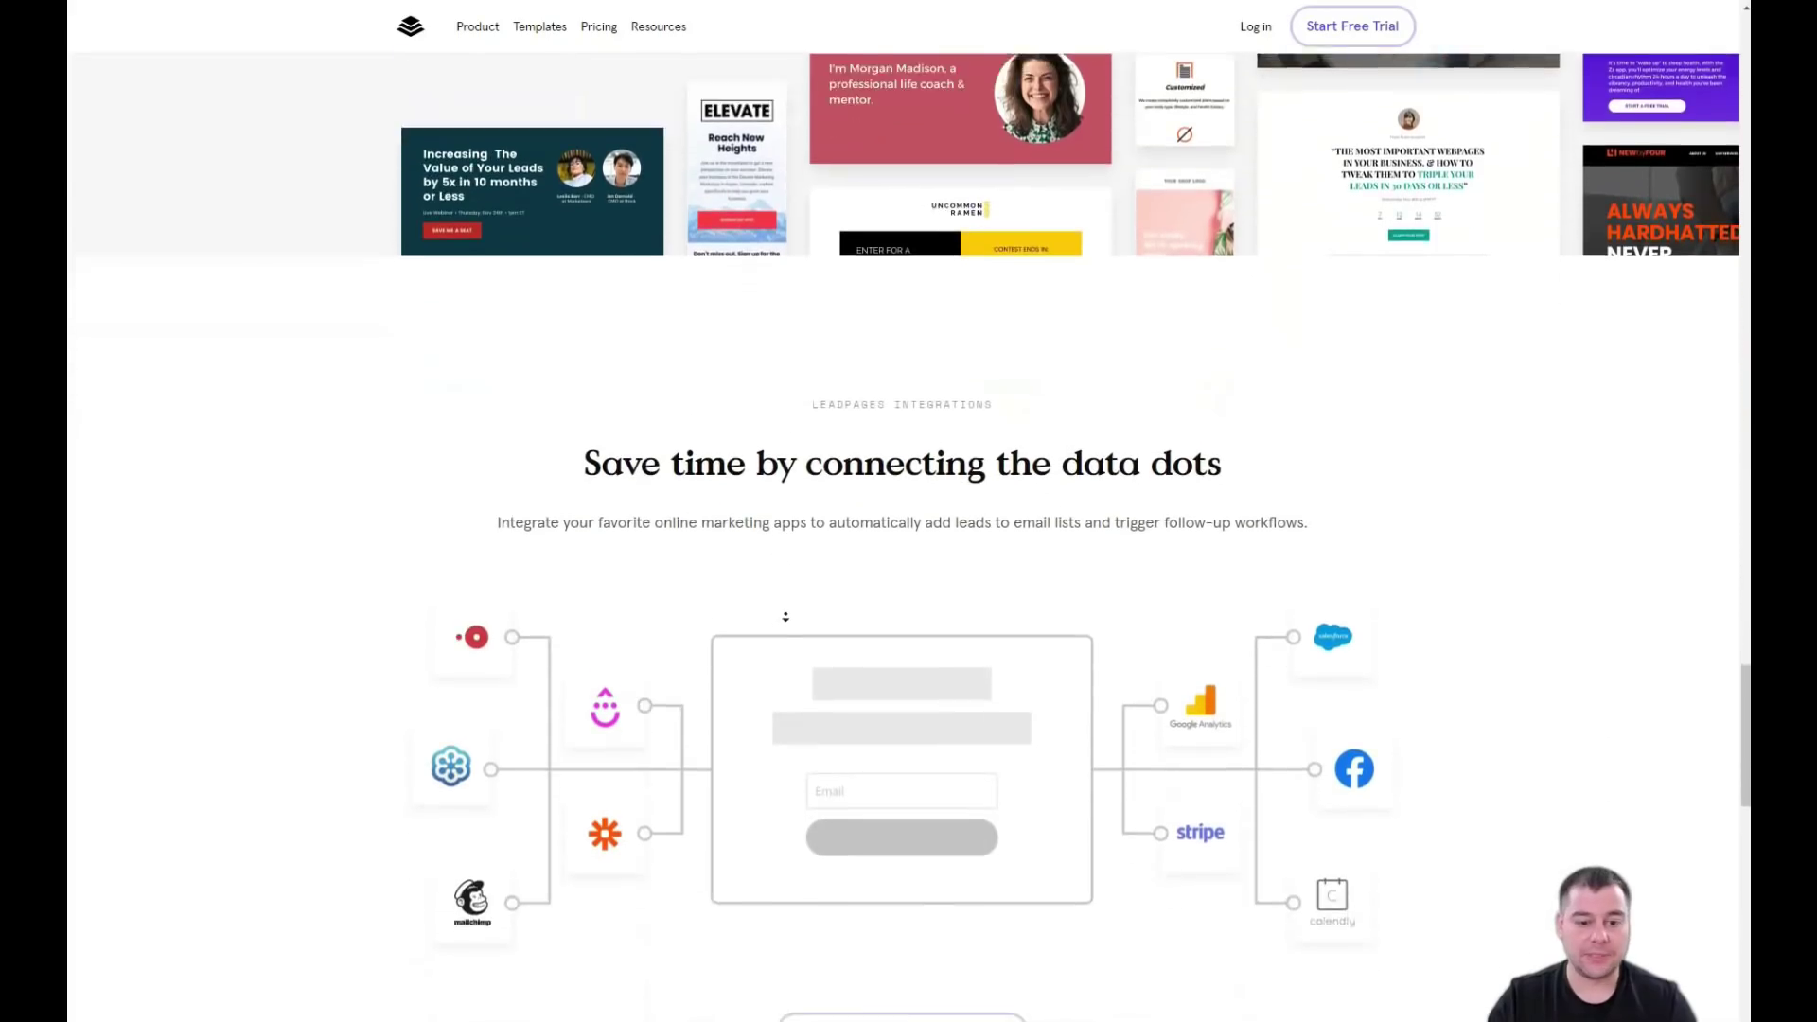
{"action": "scroll", "coordinate": [783, 613], "scroll_direction": "down", "scroll_amount": 10}
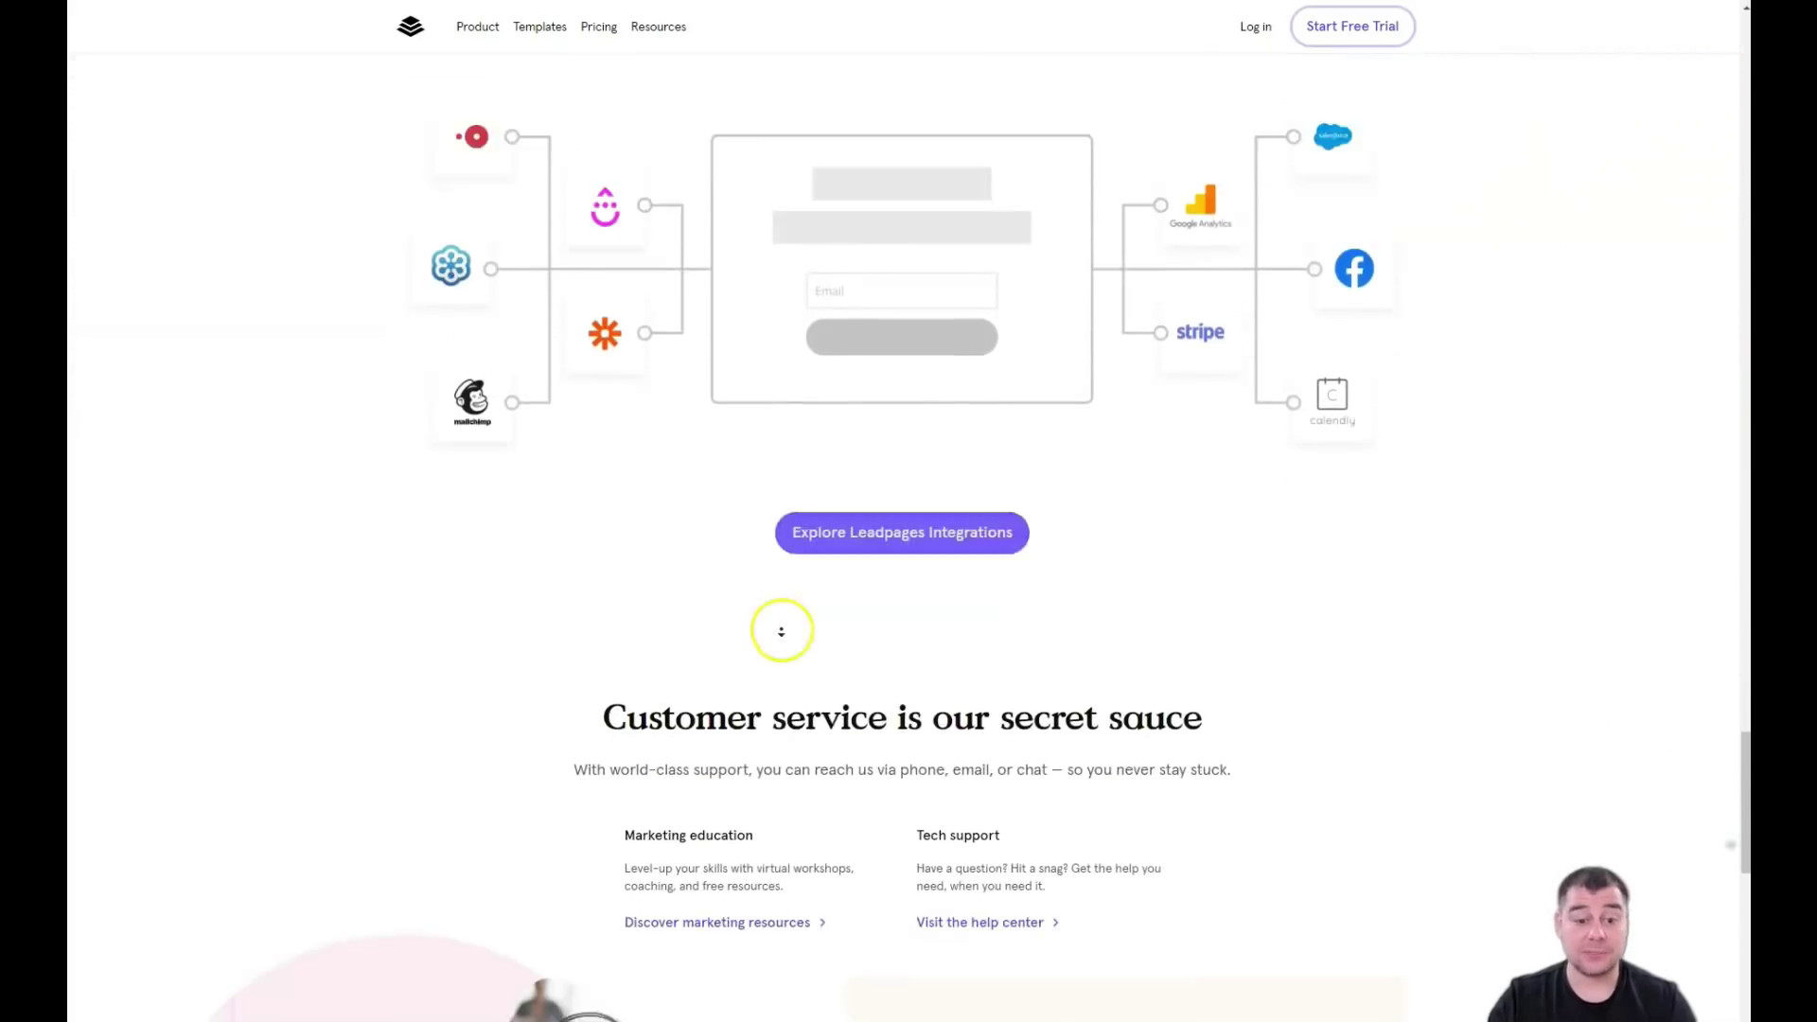
{"action": "scroll", "coordinate": [783, 610], "scroll_direction": "down", "scroll_amount": 7}
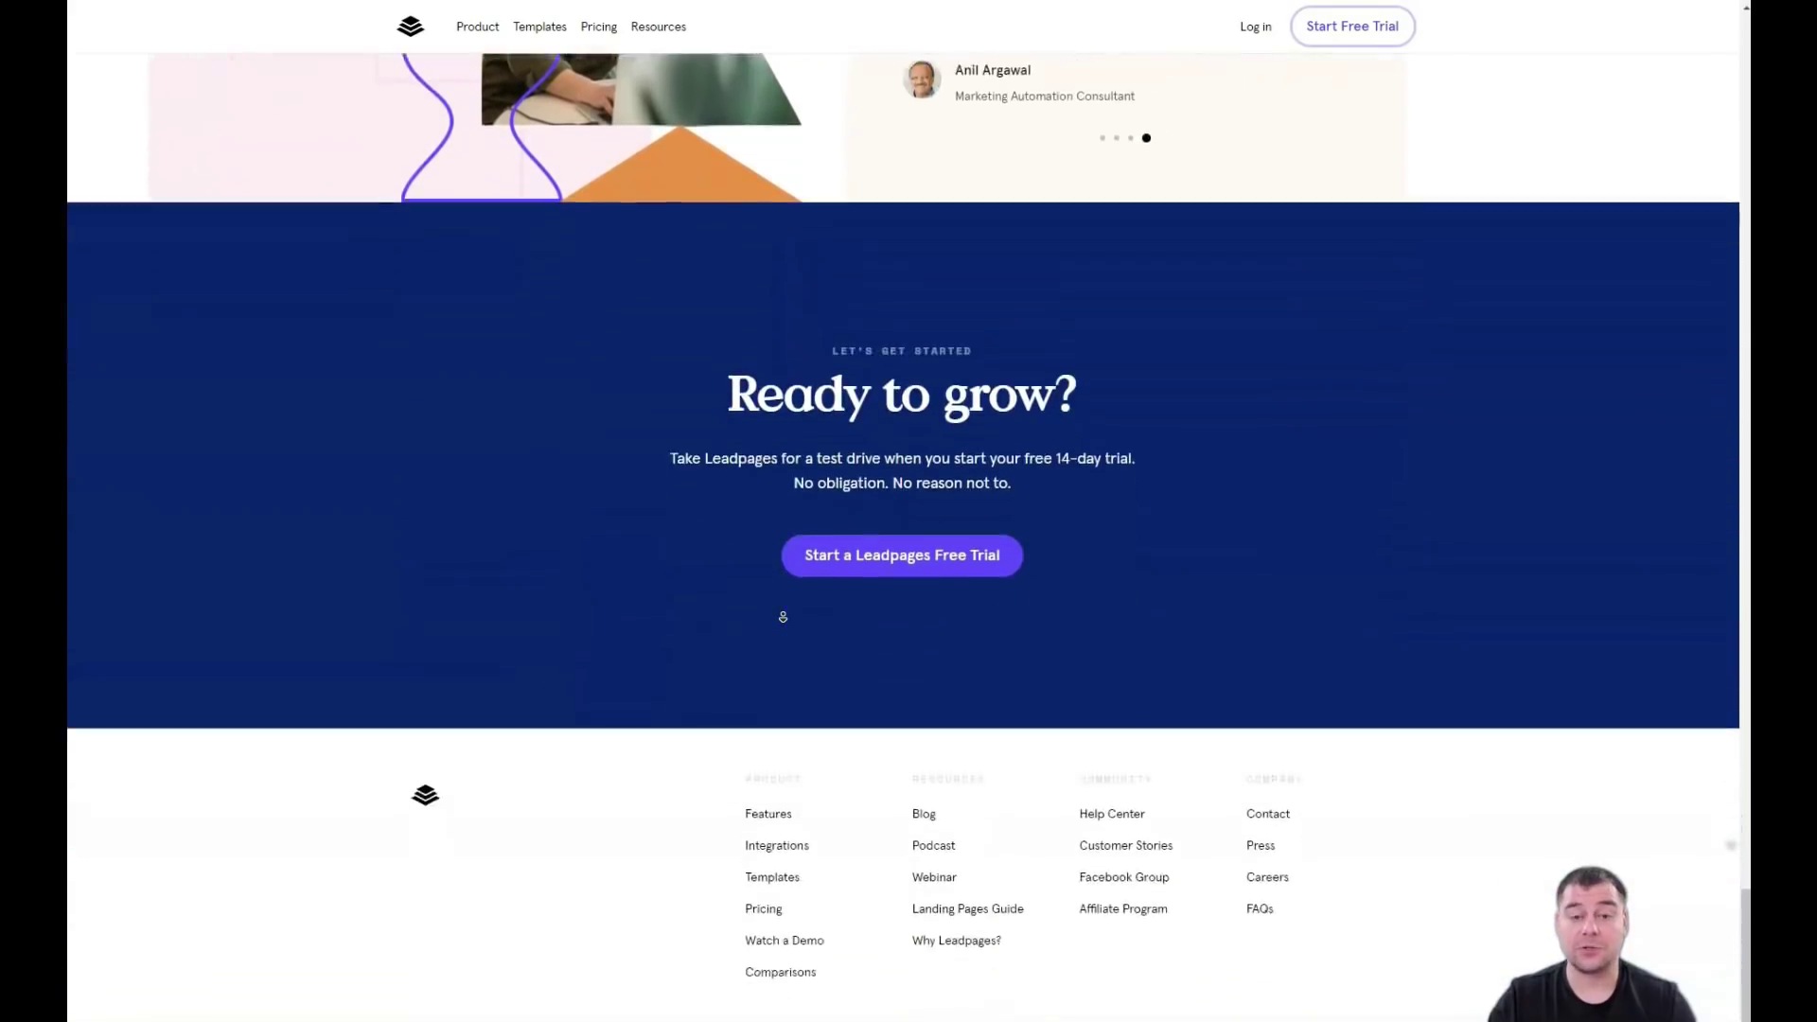
- Go back over the homepage from the customer service section to the four feature summaries below the demo
{"action": "scroll", "coordinate": [771, 486], "scroll_direction": "up", "scroll_amount": 7}
{"action": "scroll", "coordinate": [783, 493], "scroll_direction": "up", "scroll_amount": 15}
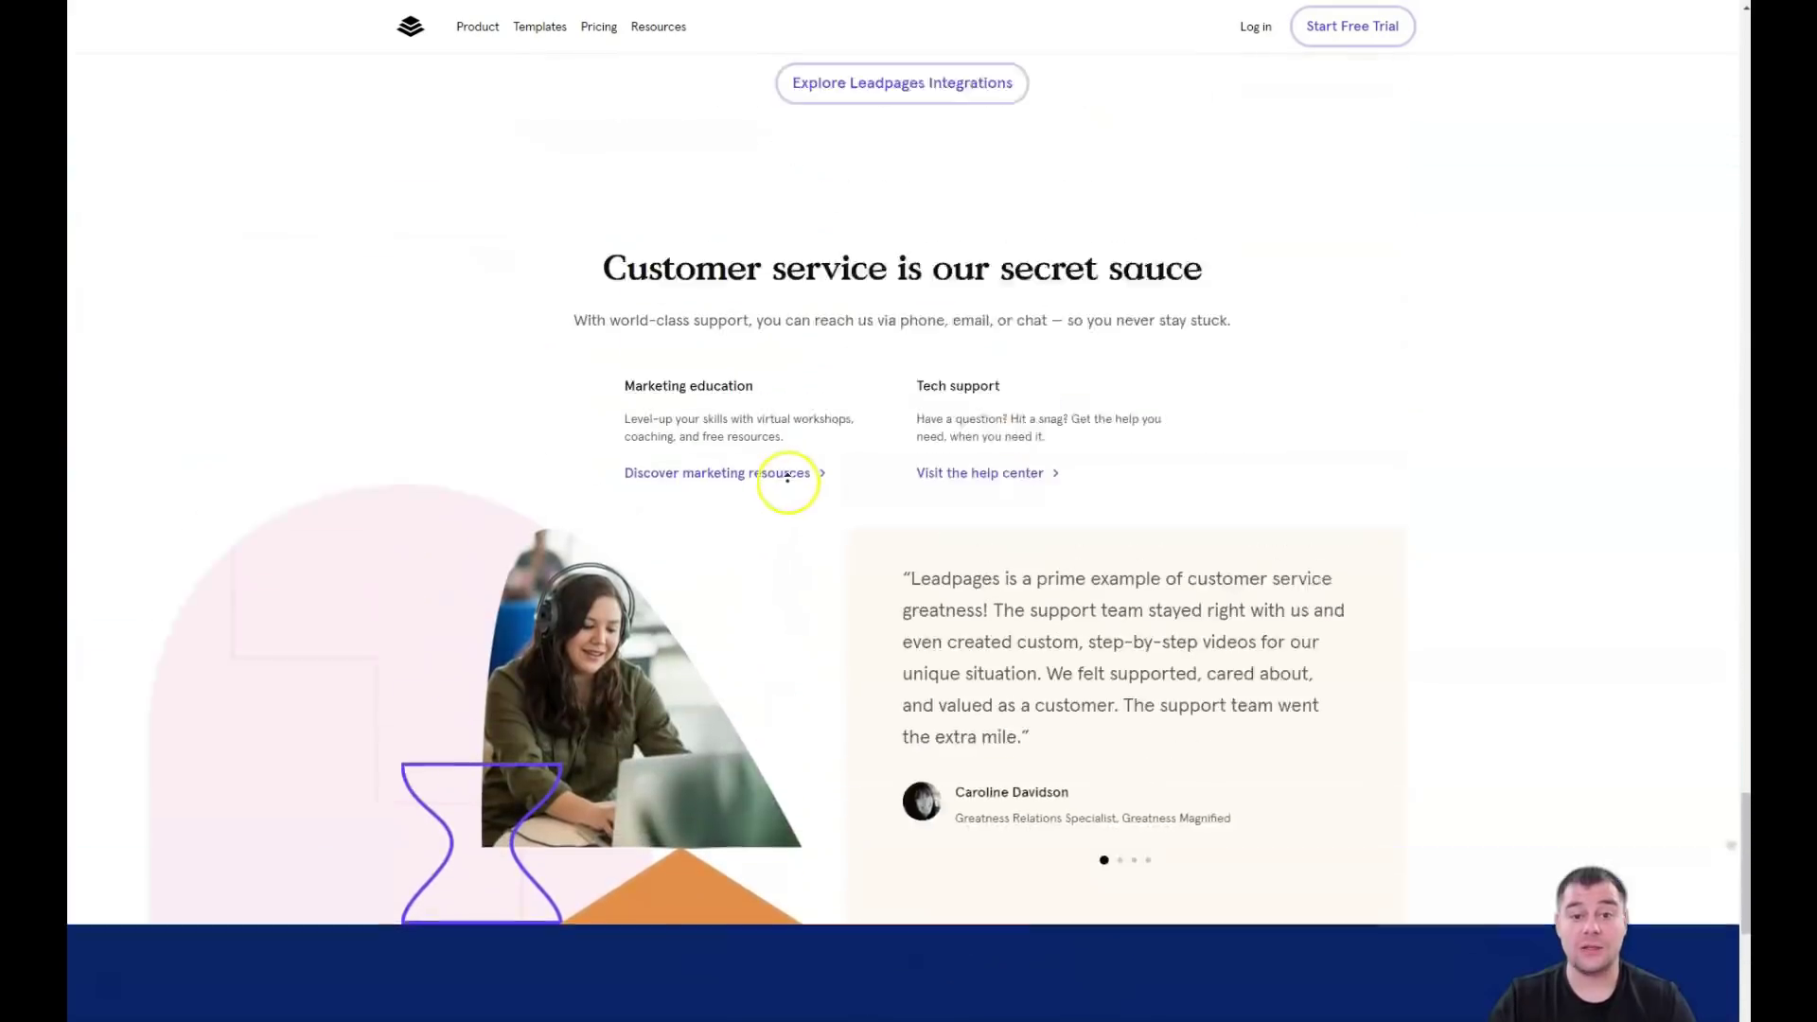
{"action": "scroll", "coordinate": [799, 496], "scroll_direction": "up", "scroll_amount": 10}
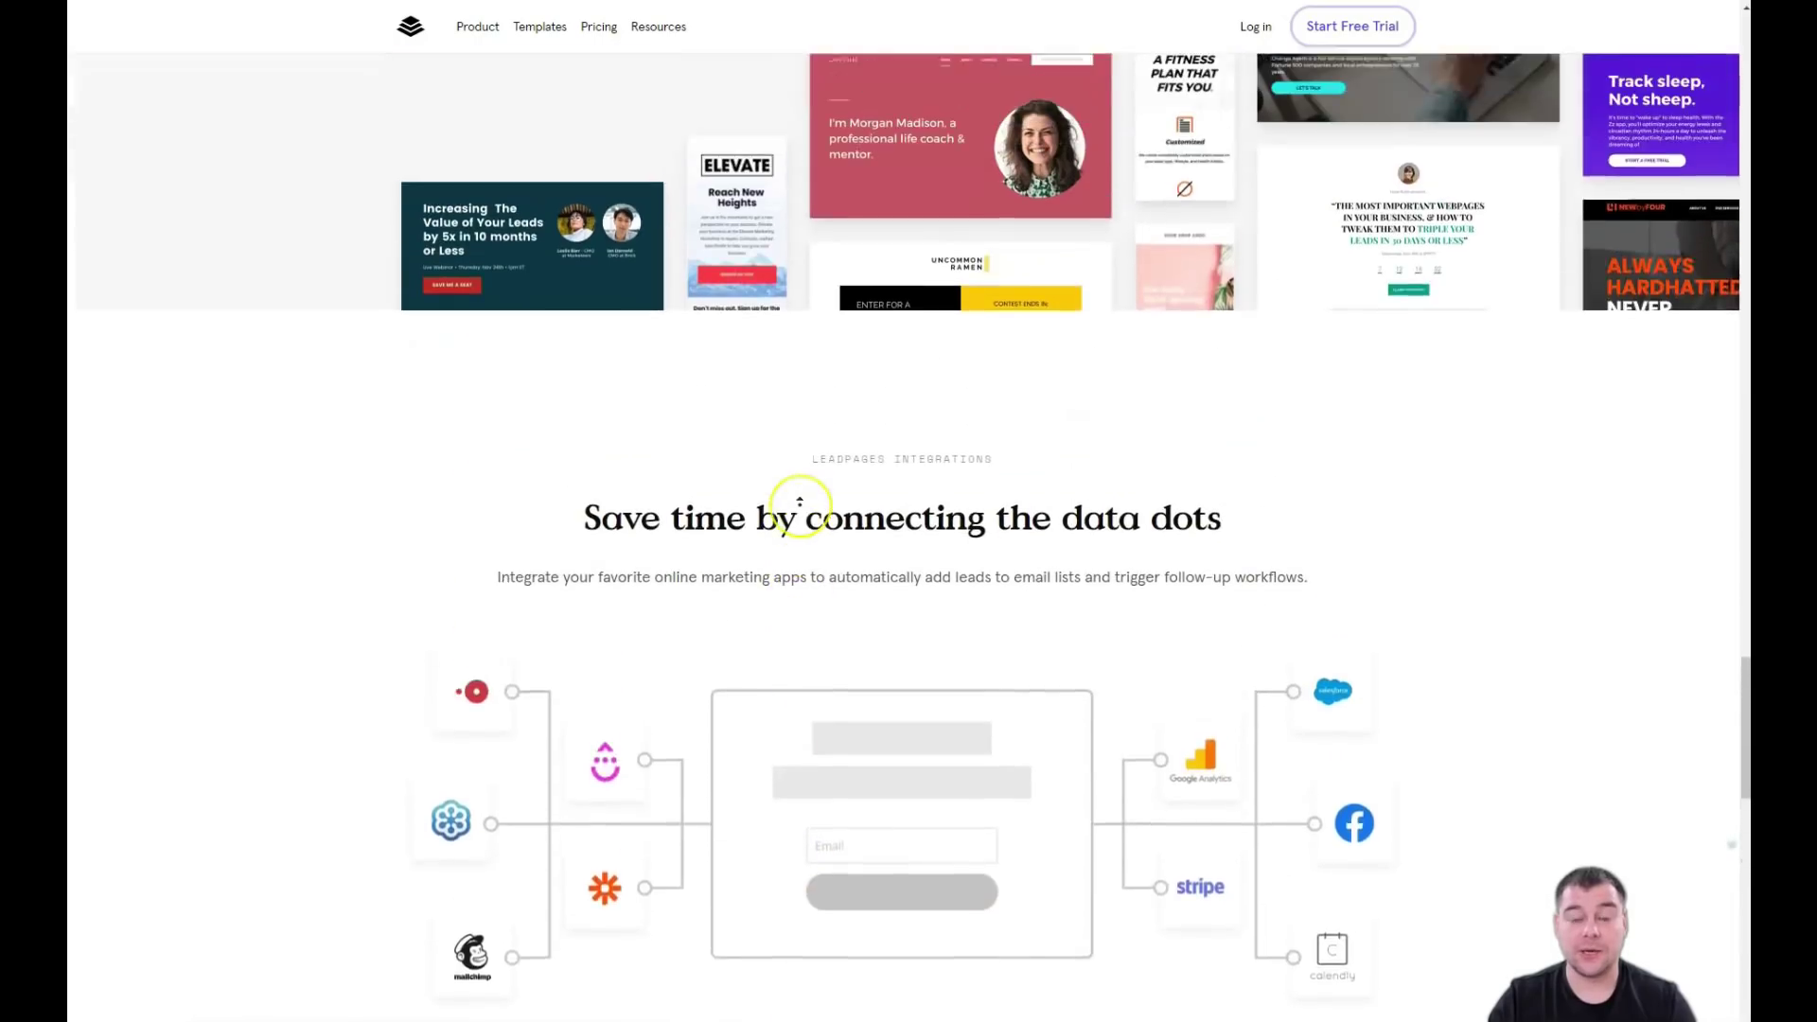
{"action": "scroll", "coordinate": [800, 502], "scroll_direction": "up", "scroll_amount": 8}
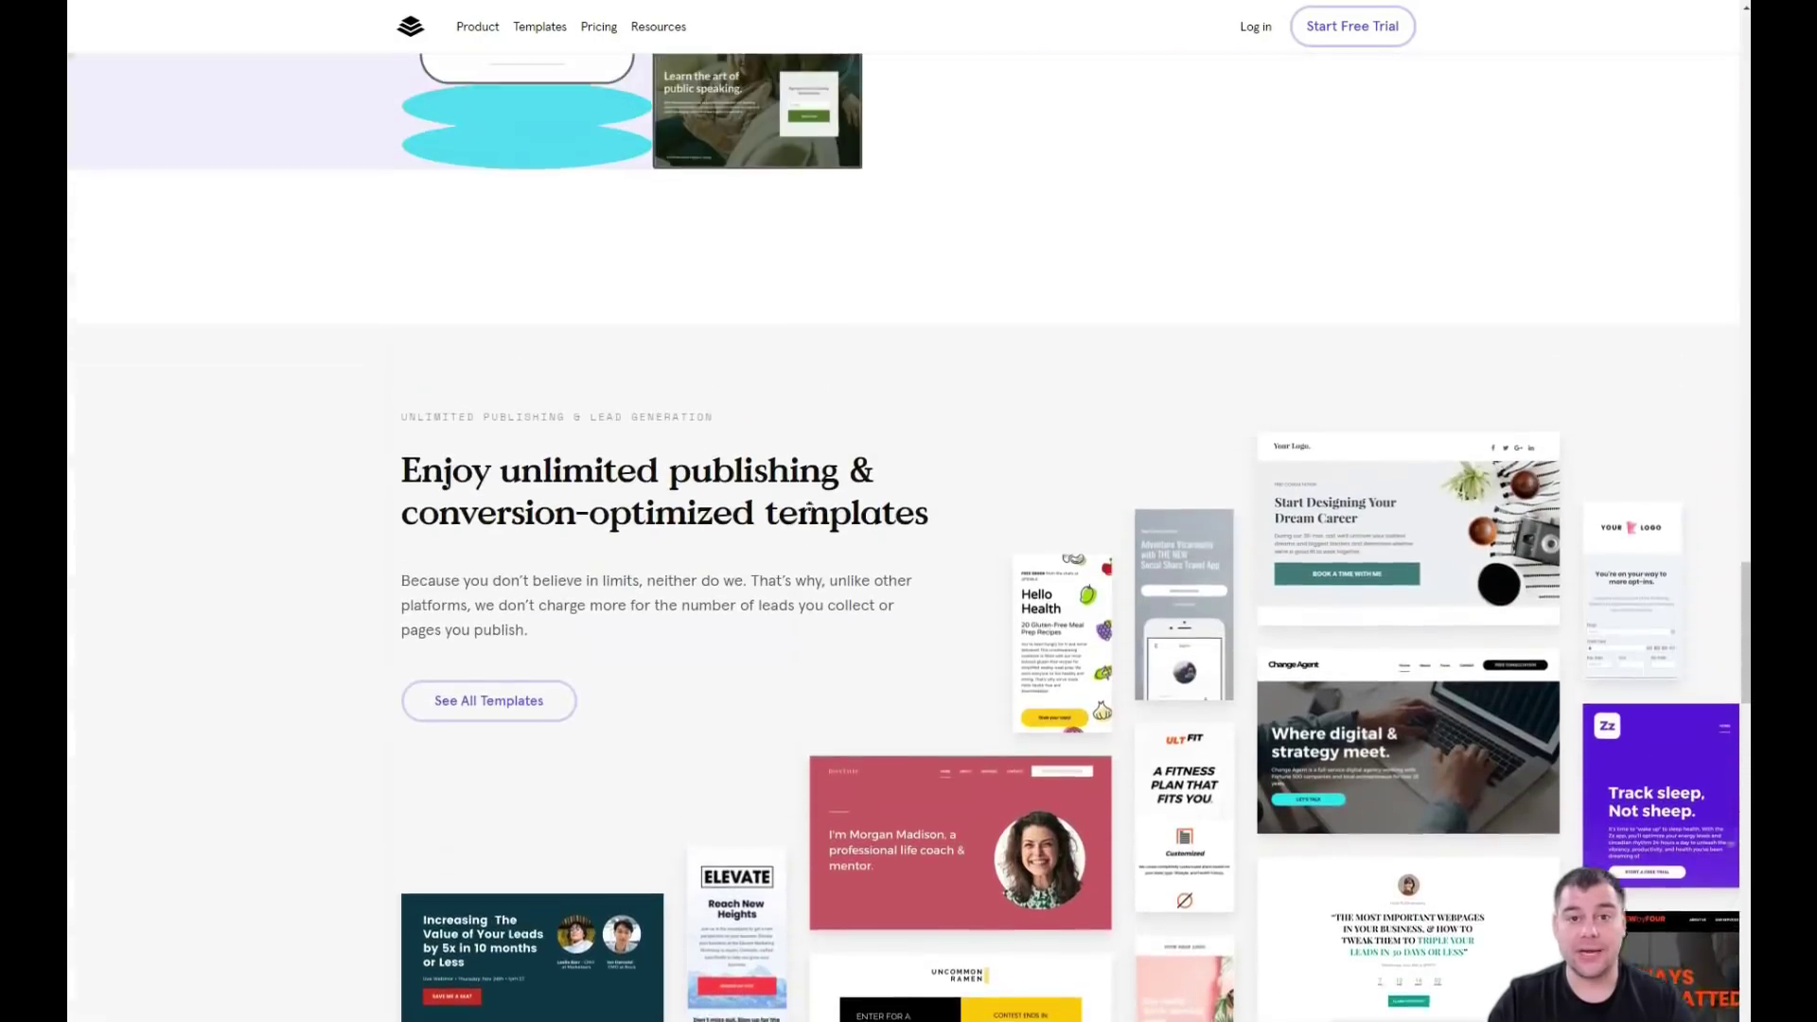
{"action": "scroll", "coordinate": [847, 507], "scroll_direction": "up", "scroll_amount": 10}
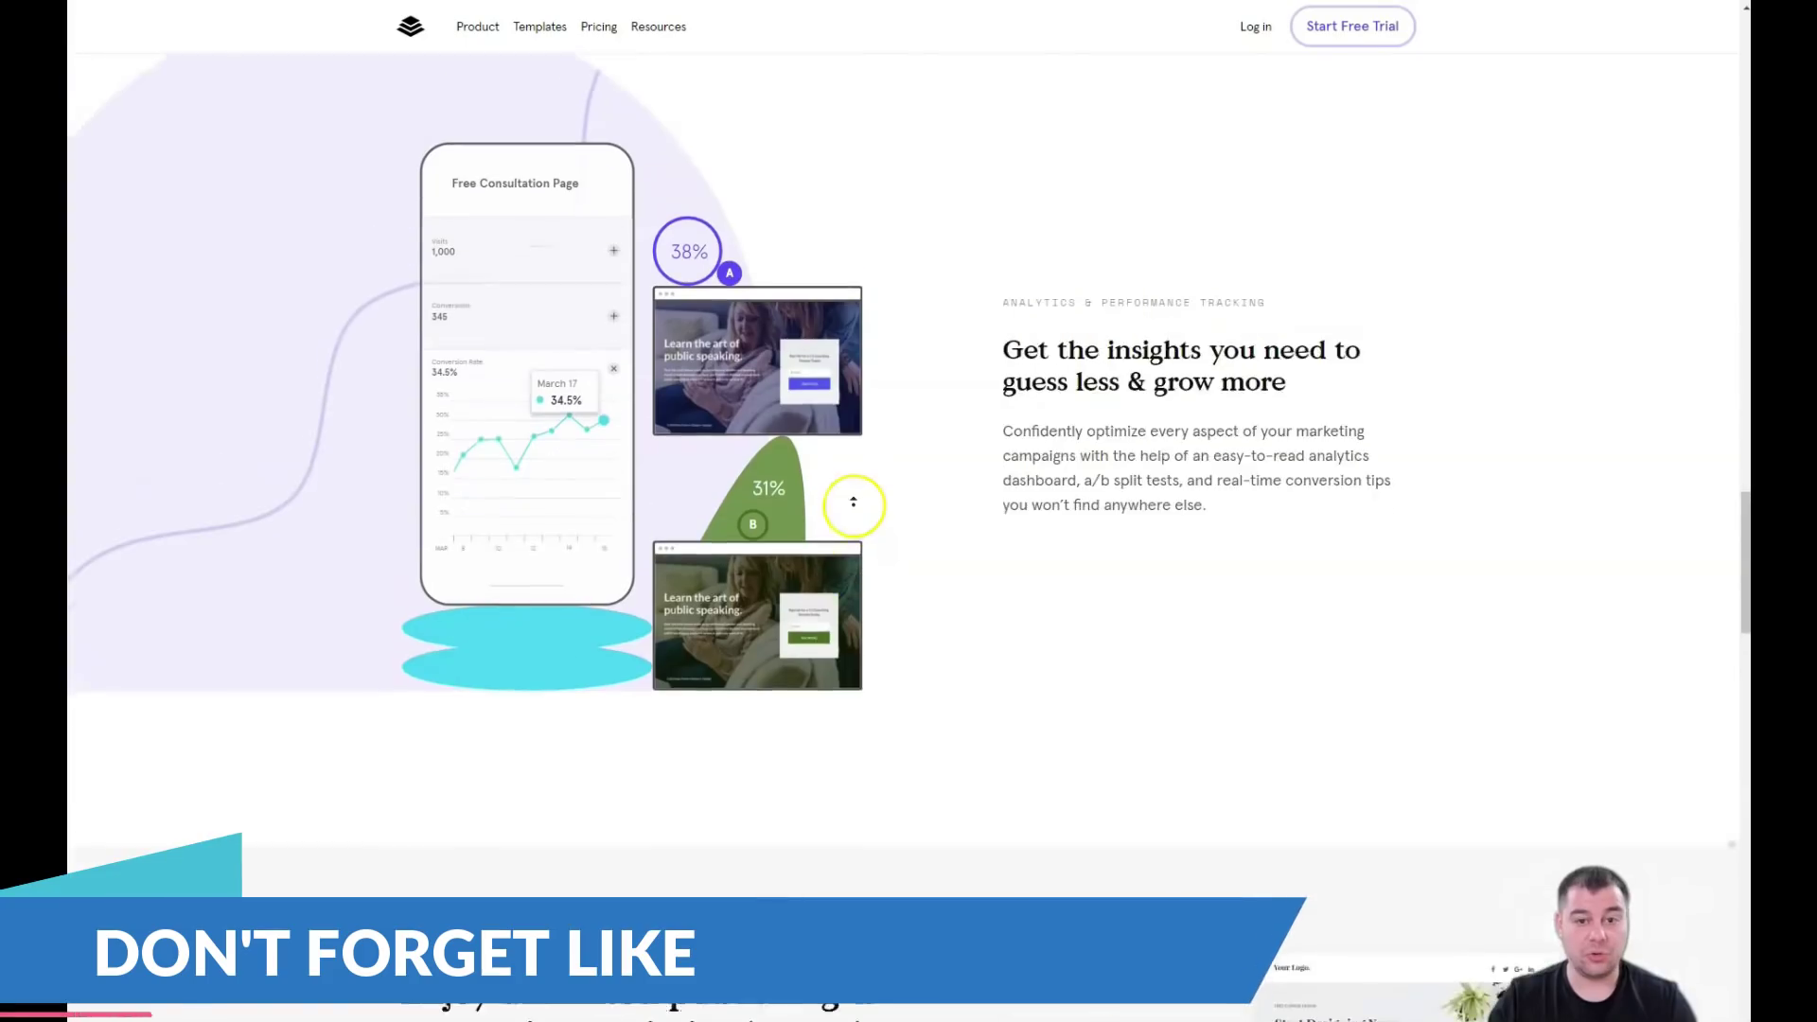
{"action": "scroll", "coordinate": [852, 499], "scroll_direction": "up", "scroll_amount": 10}
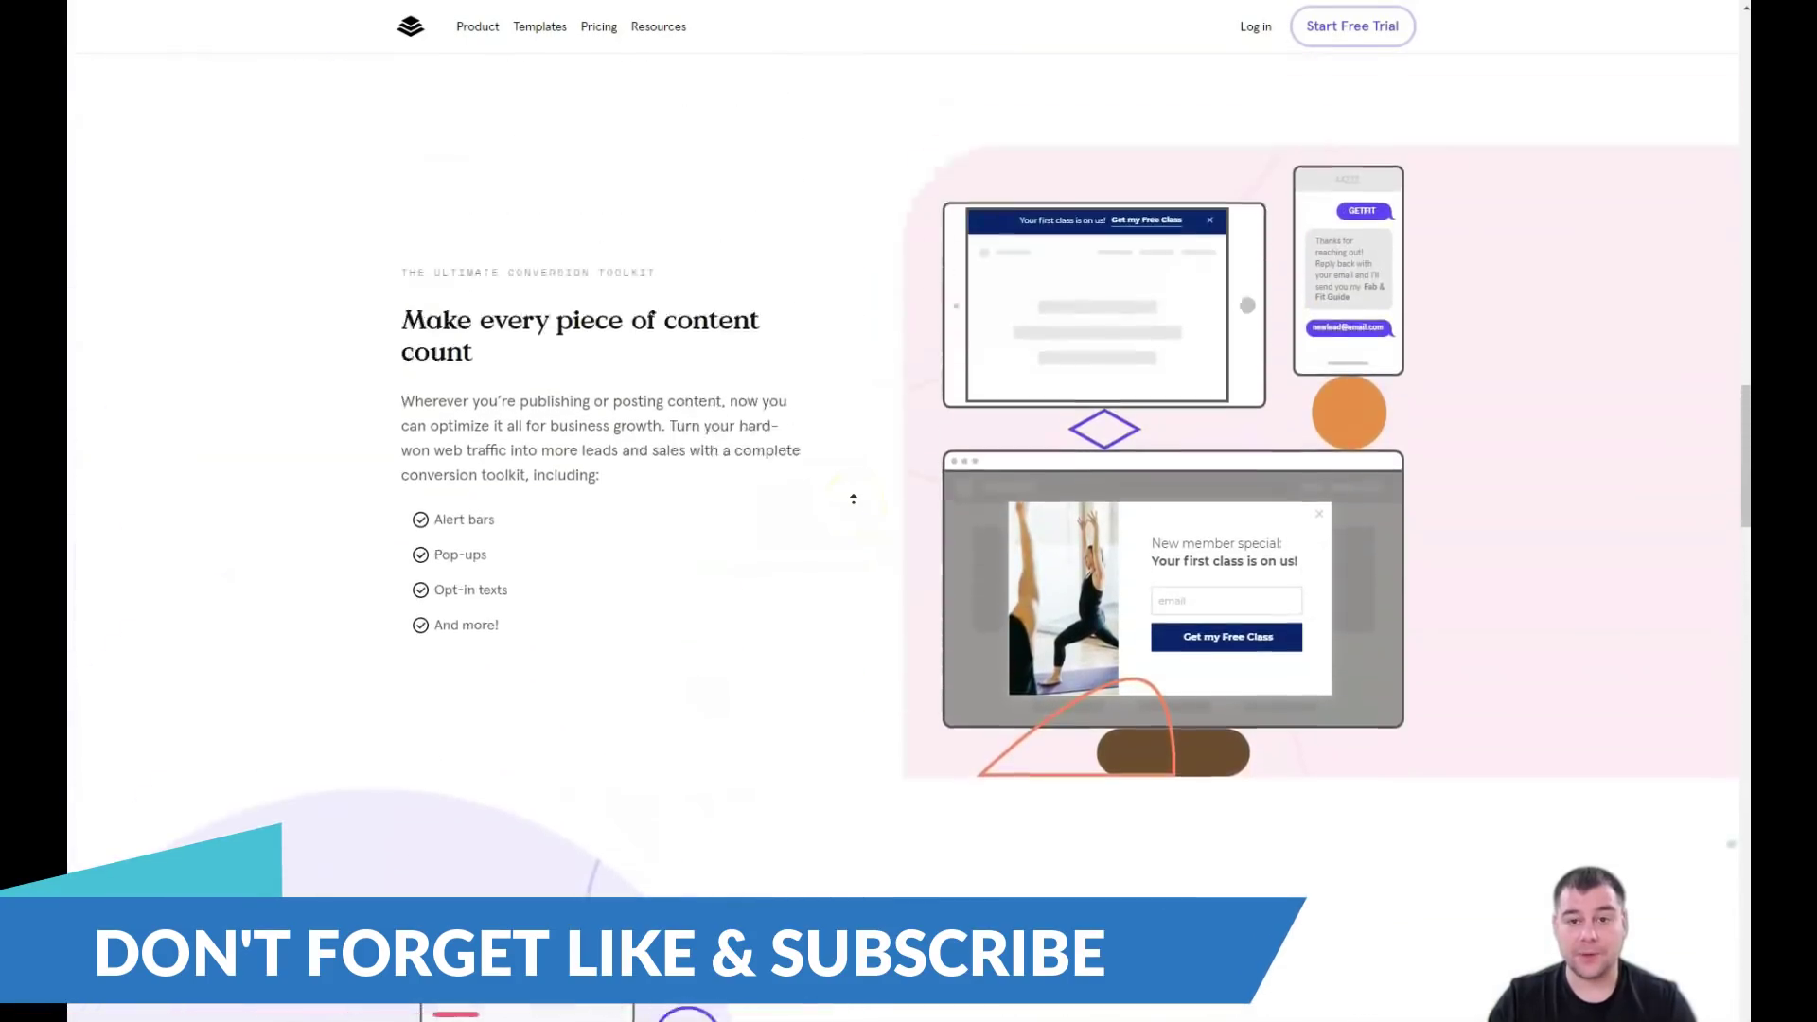
{"action": "scroll", "coordinate": [854, 505], "scroll_direction": "up", "scroll_amount": 8}
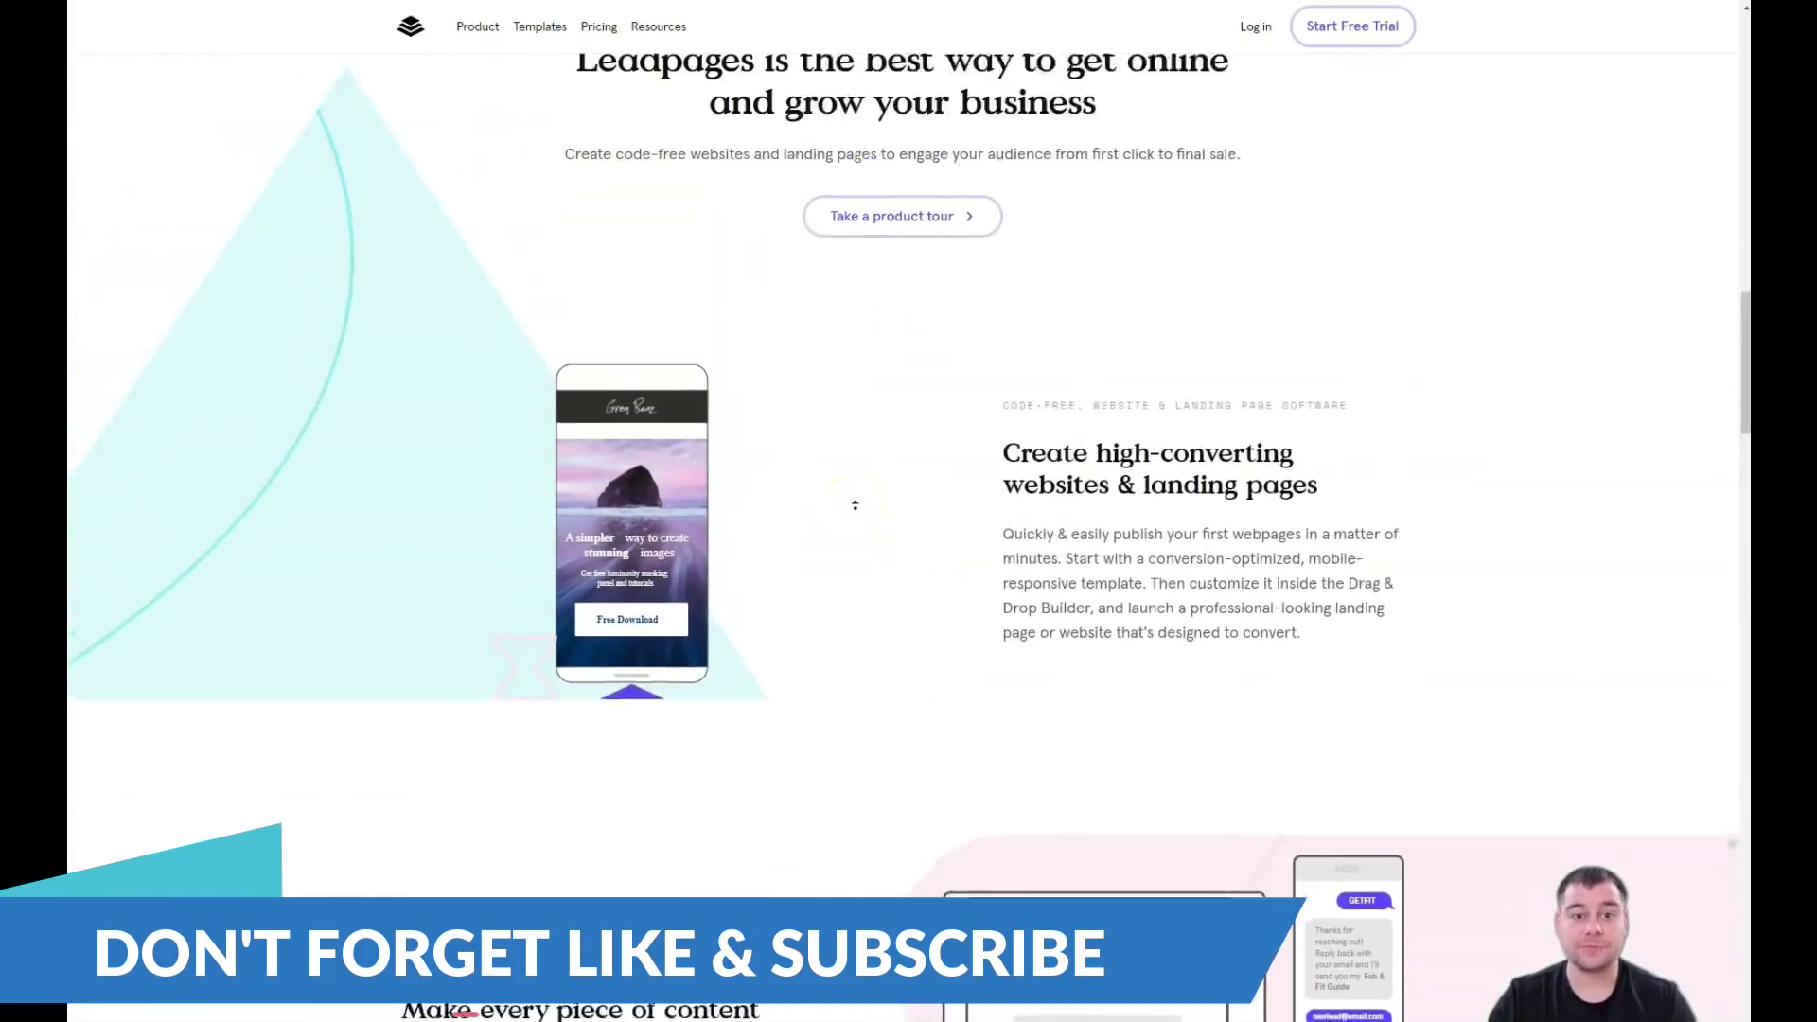
{"action": "scroll", "coordinate": [854, 517], "scroll_direction": "up", "scroll_amount": 5}
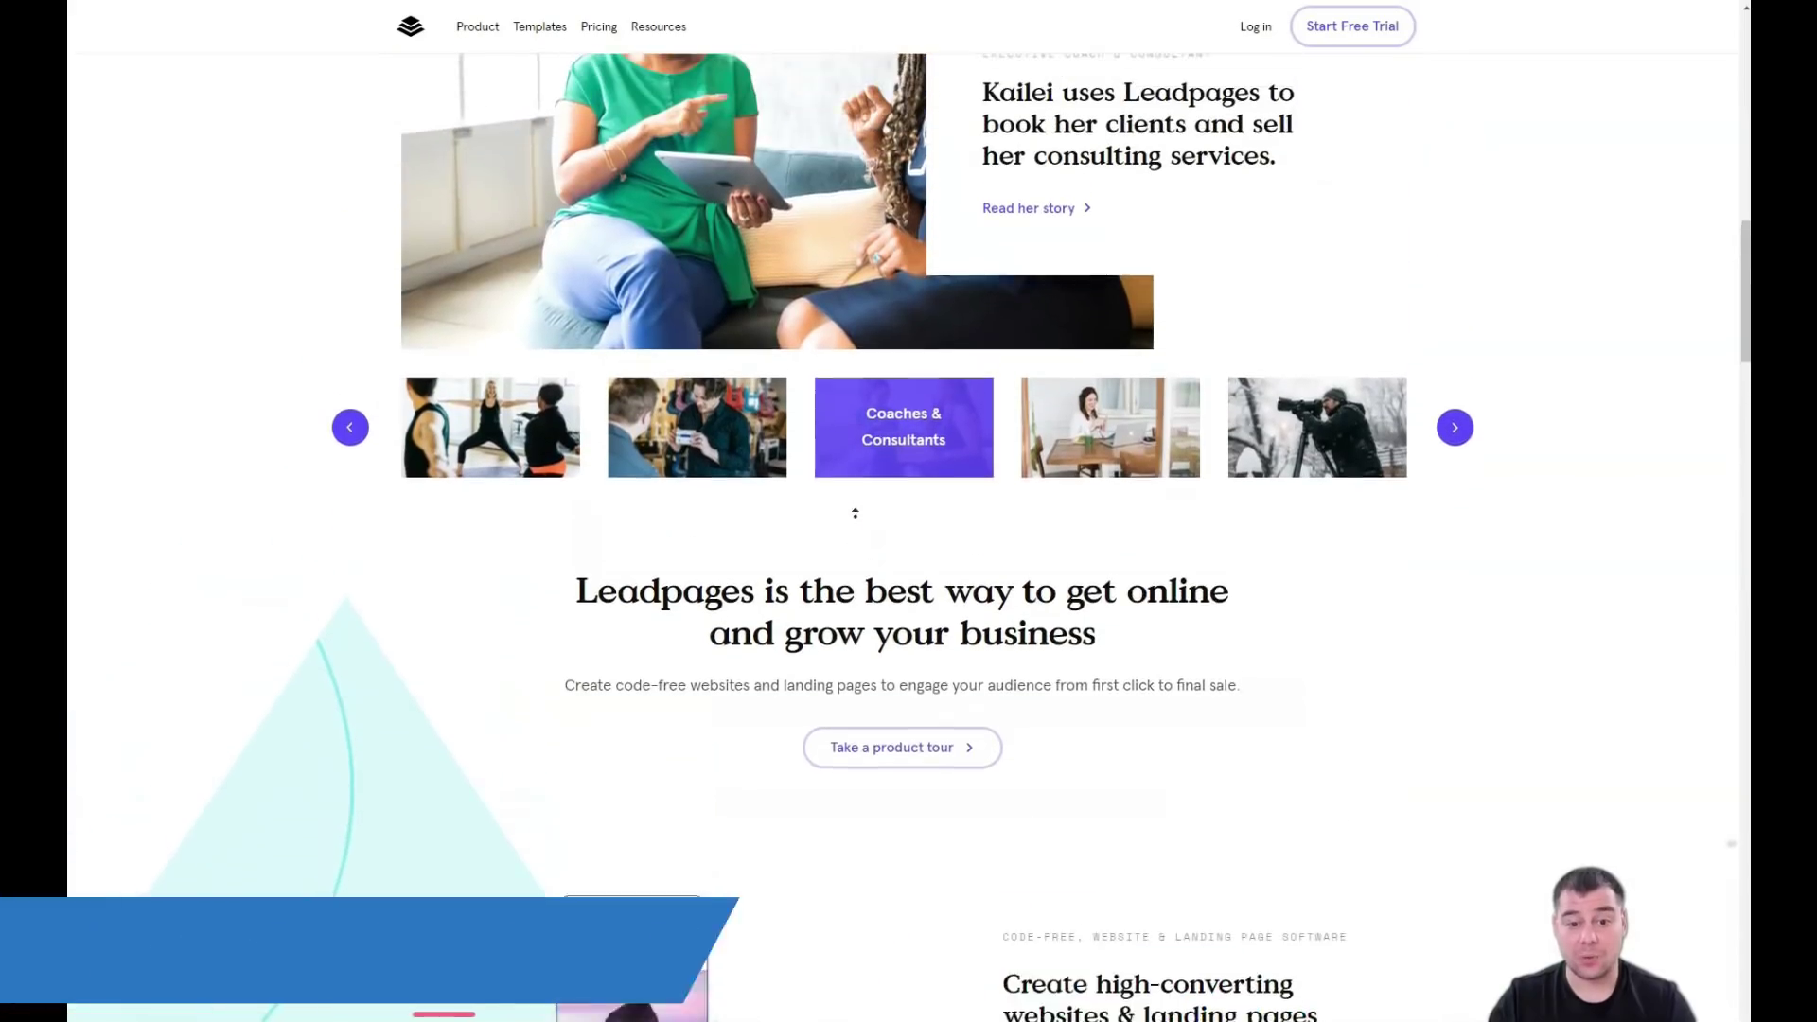
{"action": "scroll", "coordinate": [855, 518], "scroll_direction": "up", "scroll_amount": 4}
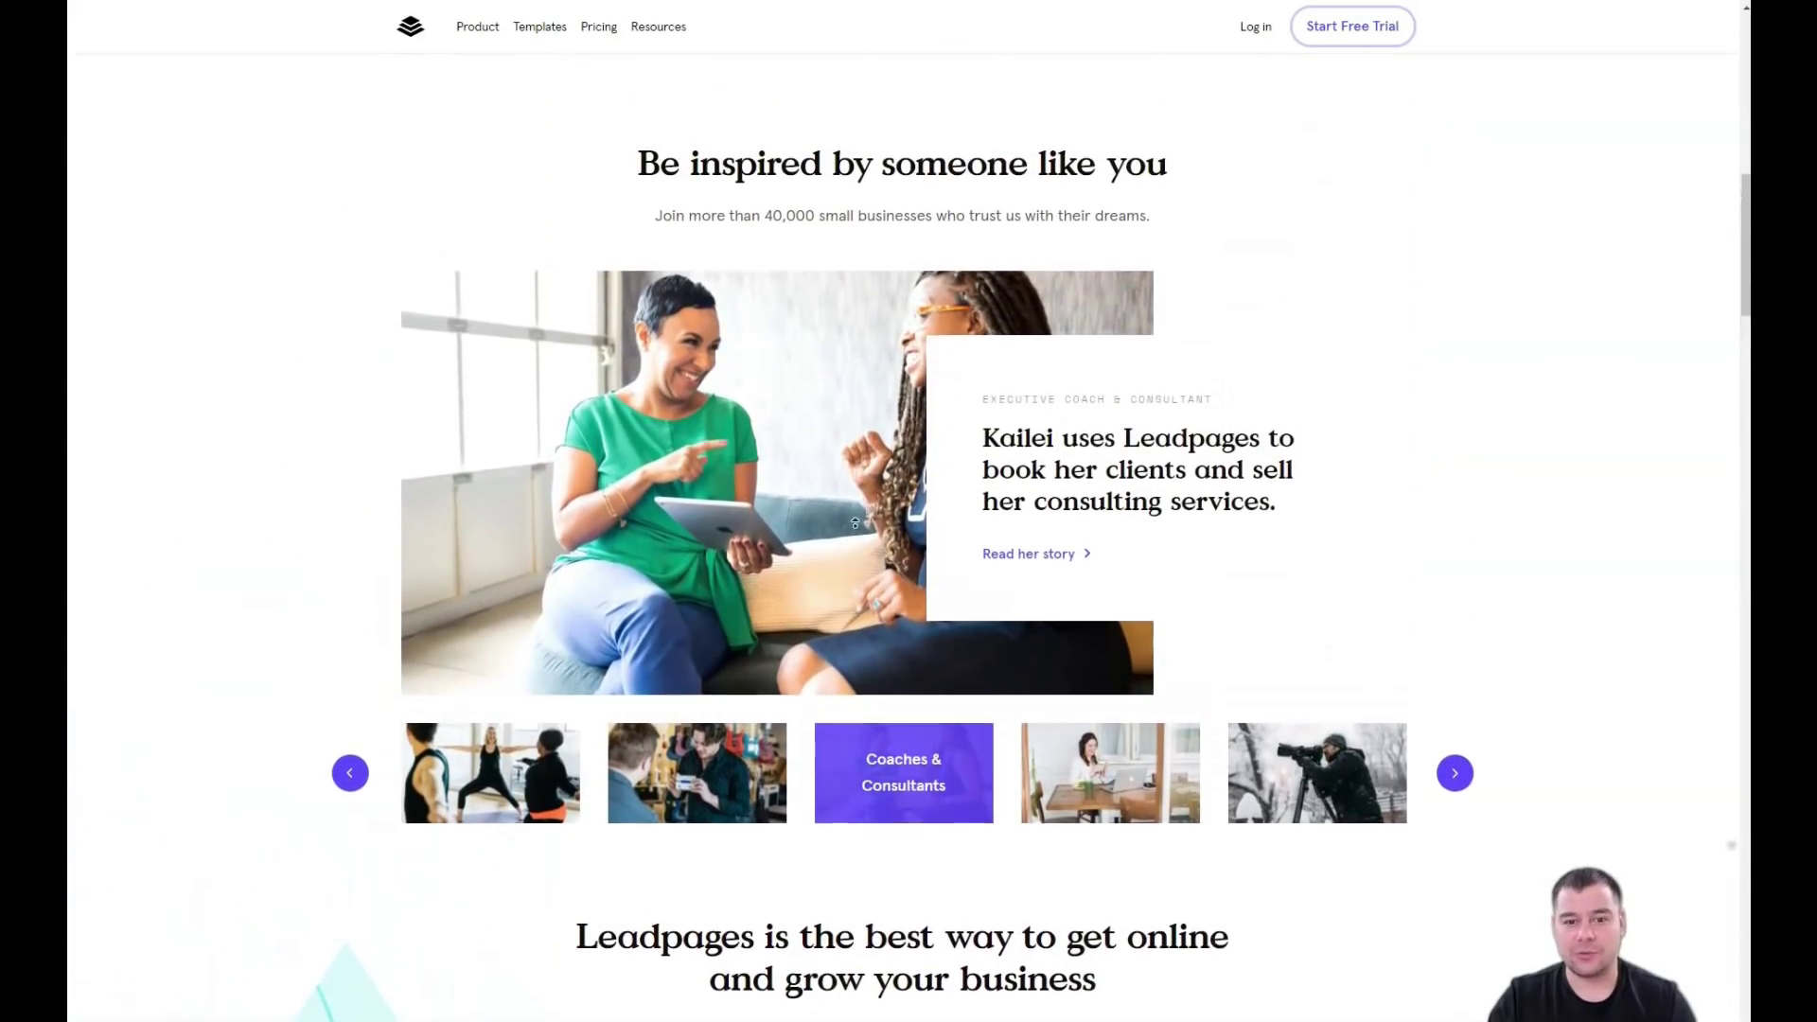
{"action": "scroll", "coordinate": [855, 523], "scroll_direction": "up", "scroll_amount": 3}
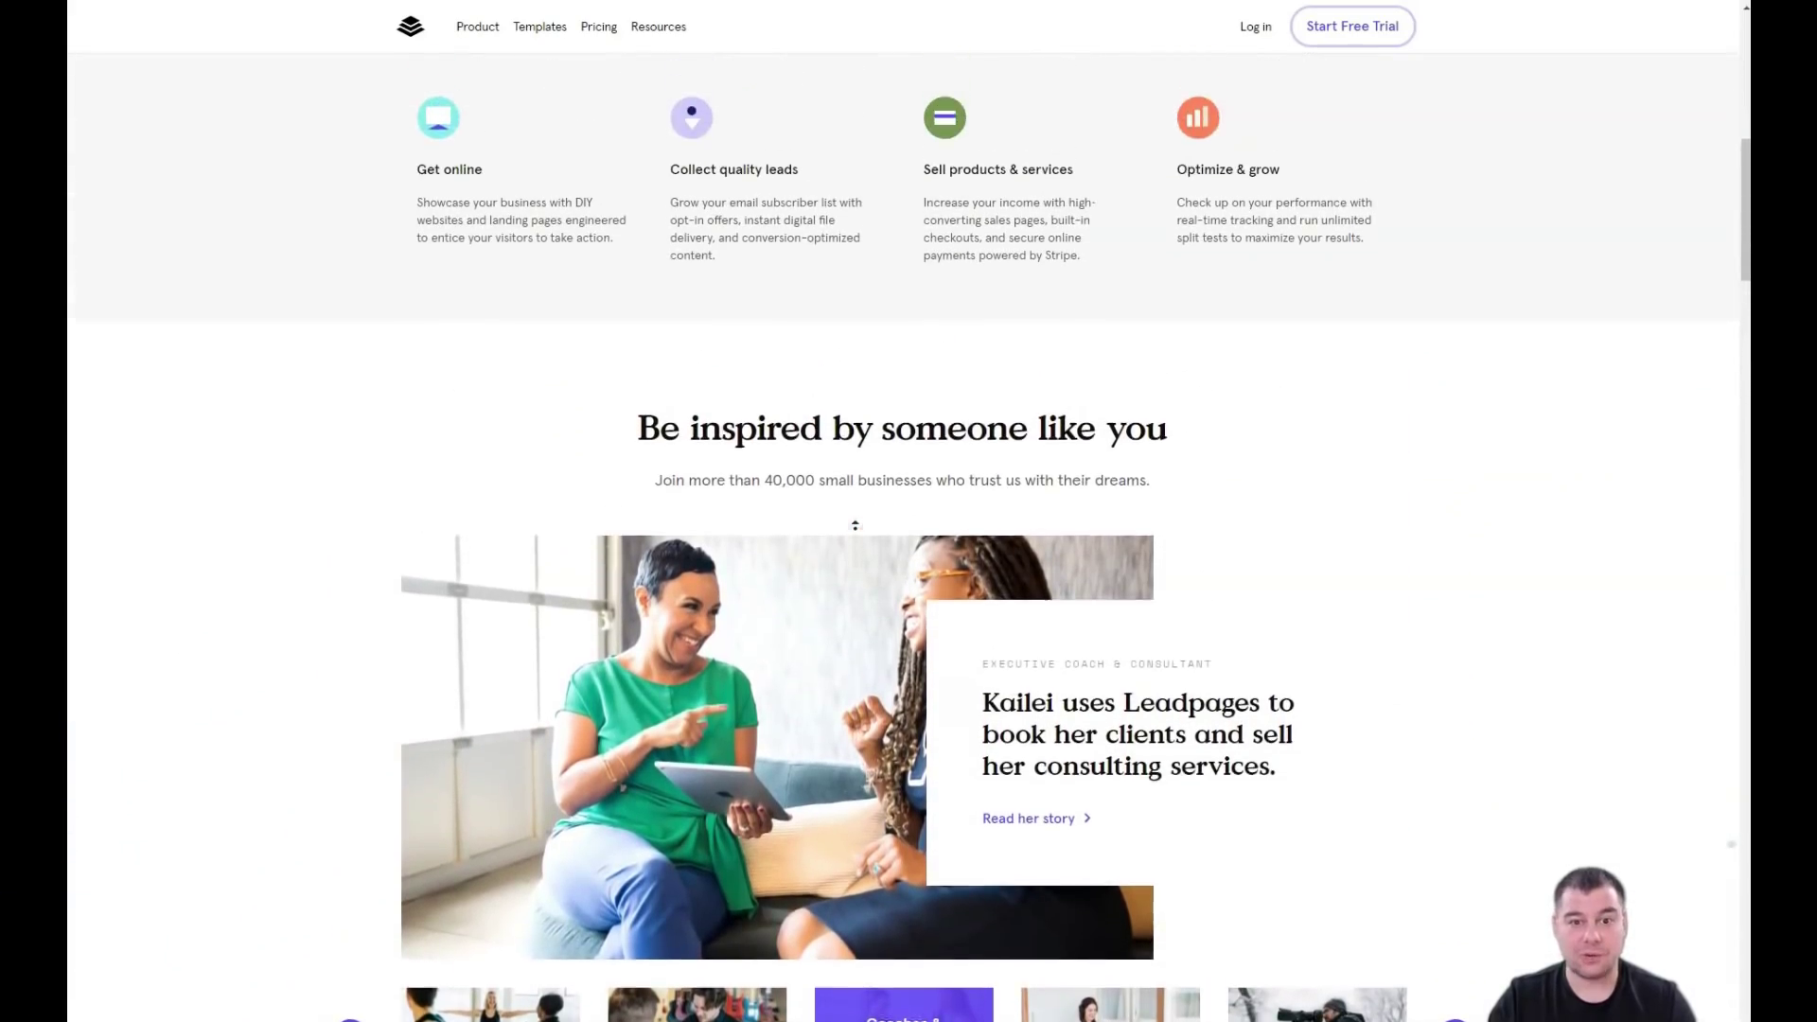
{"action": "scroll", "coordinate": [854, 520], "scroll_direction": "up", "scroll_amount": 3}
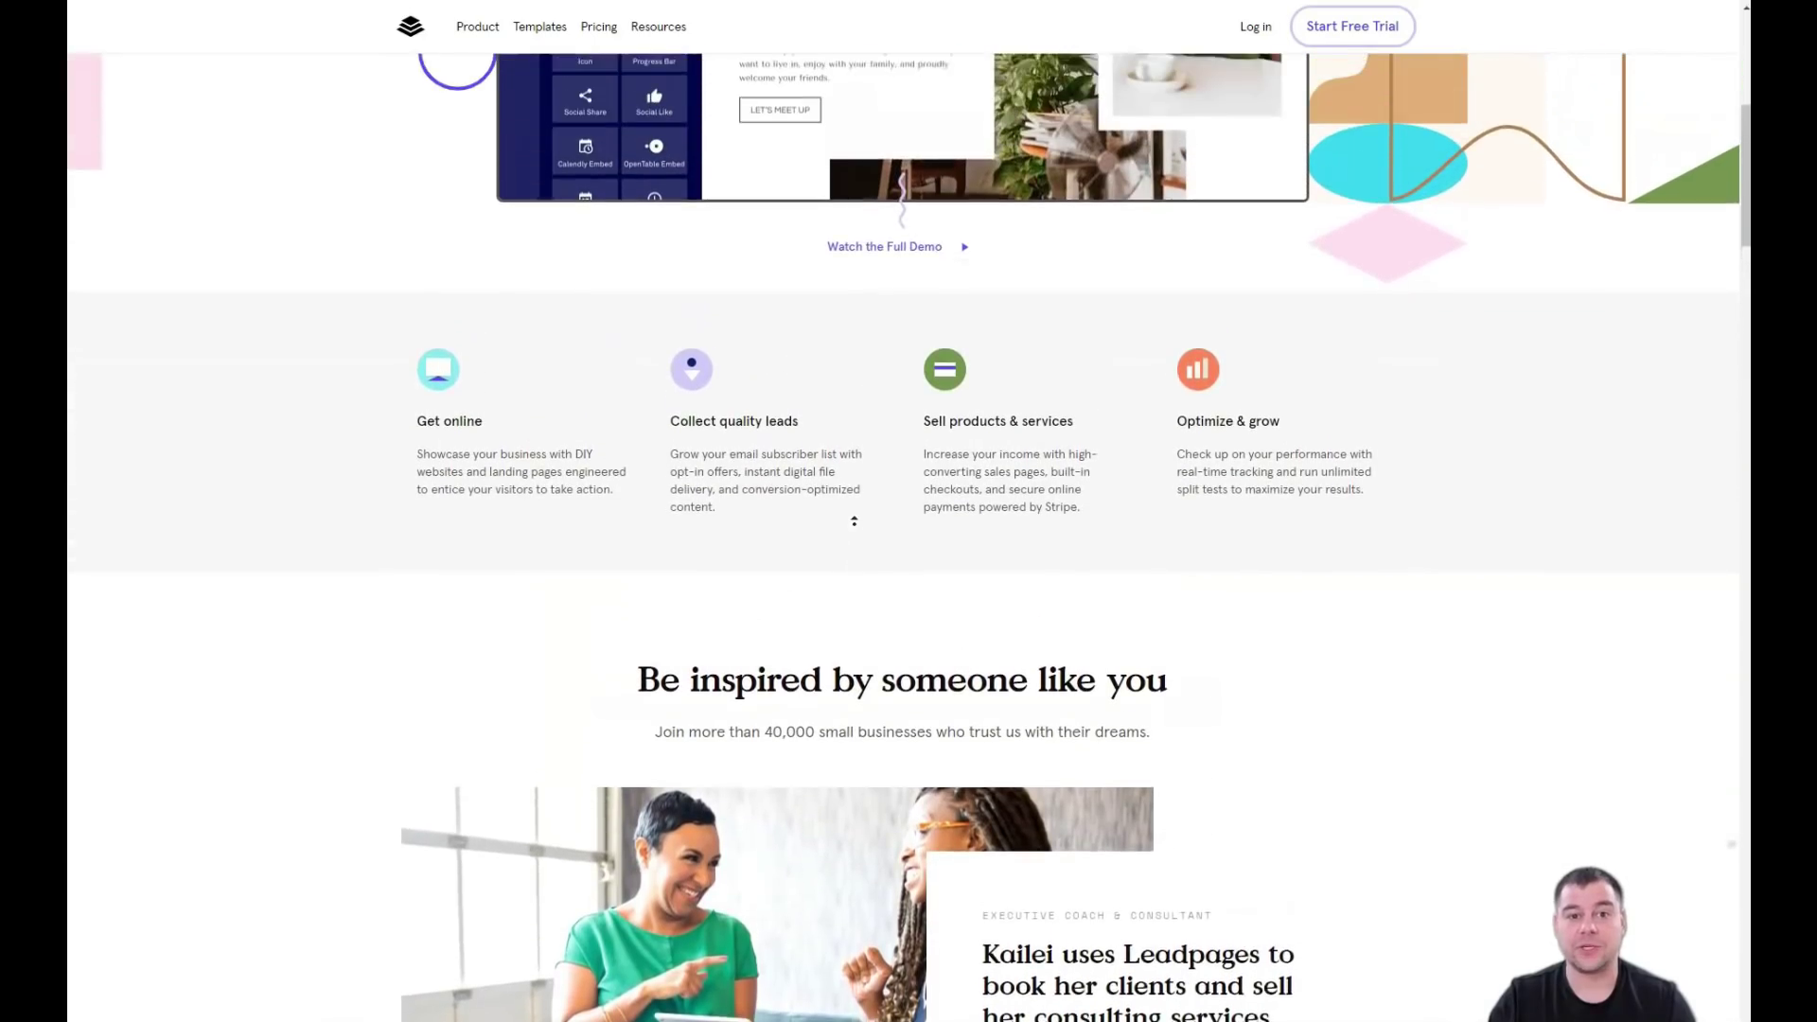
{"action": "scroll", "coordinate": [852, 532], "scroll_direction": "up", "scroll_amount": 1}
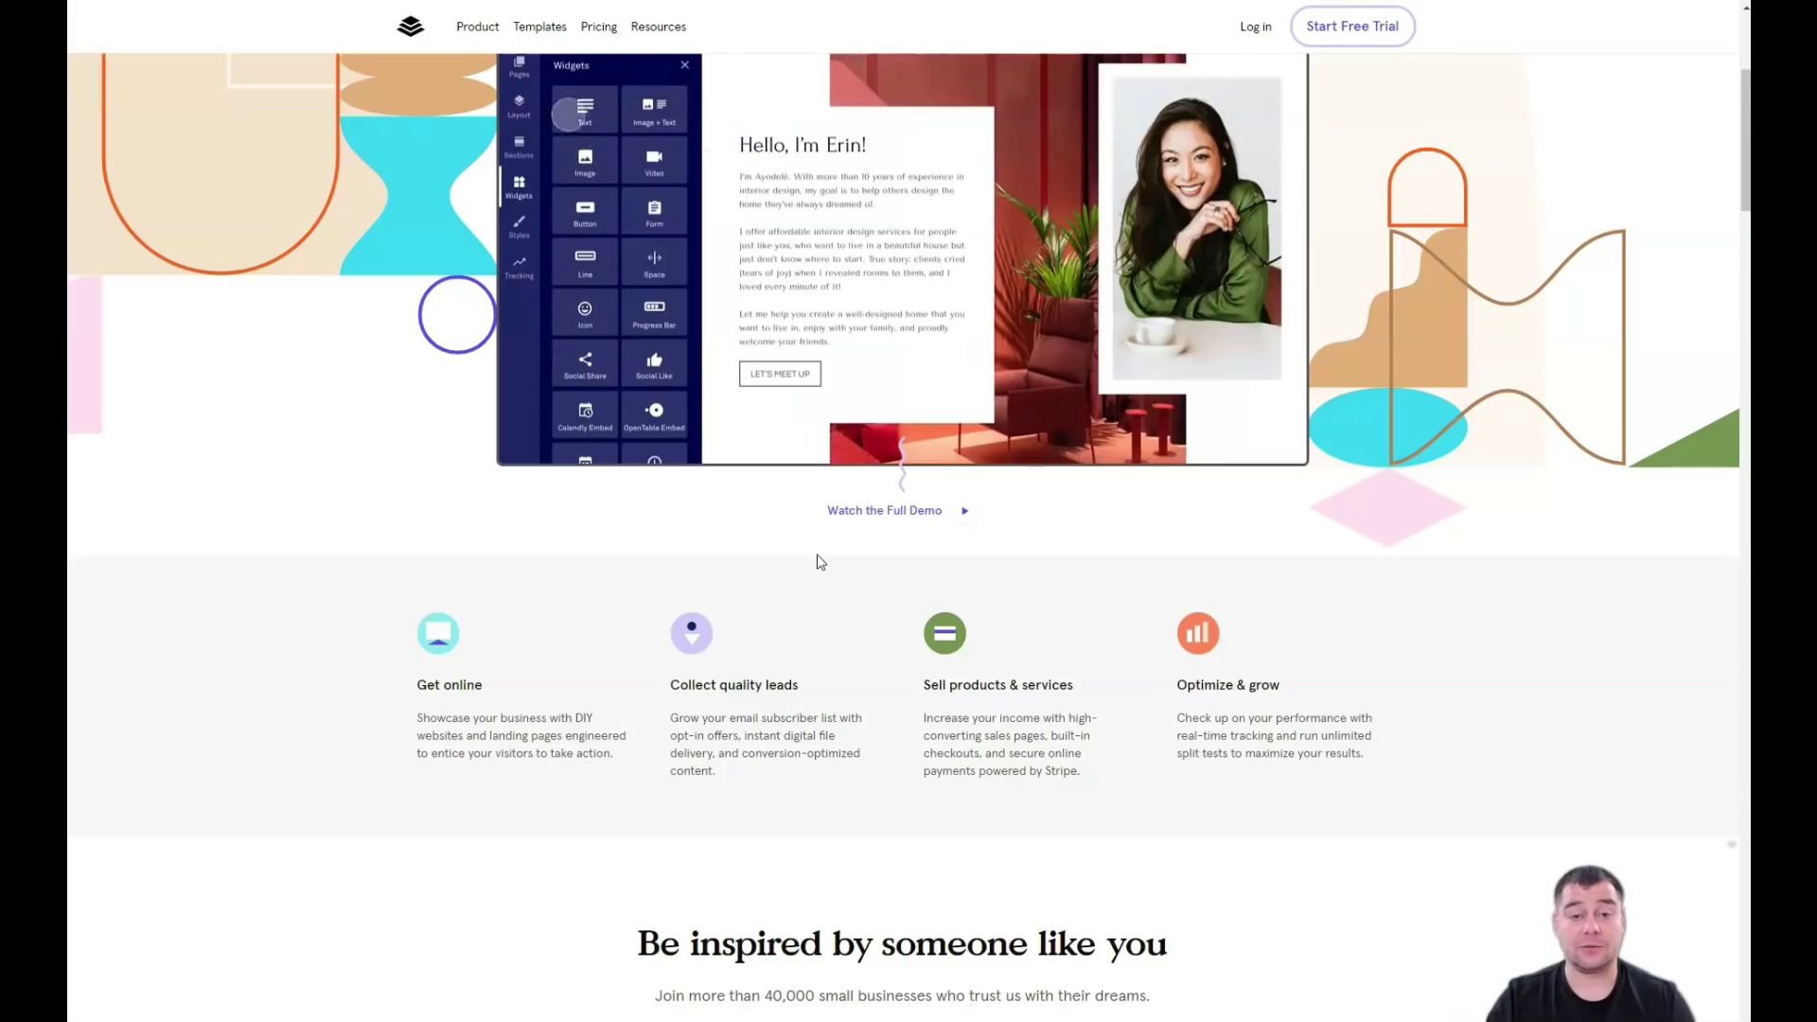
- Start a new landing page from the account's Landing Pages list and expand the Page Type categories of the template gallery
{"action": "left_click", "coordinate": [791, 567]}
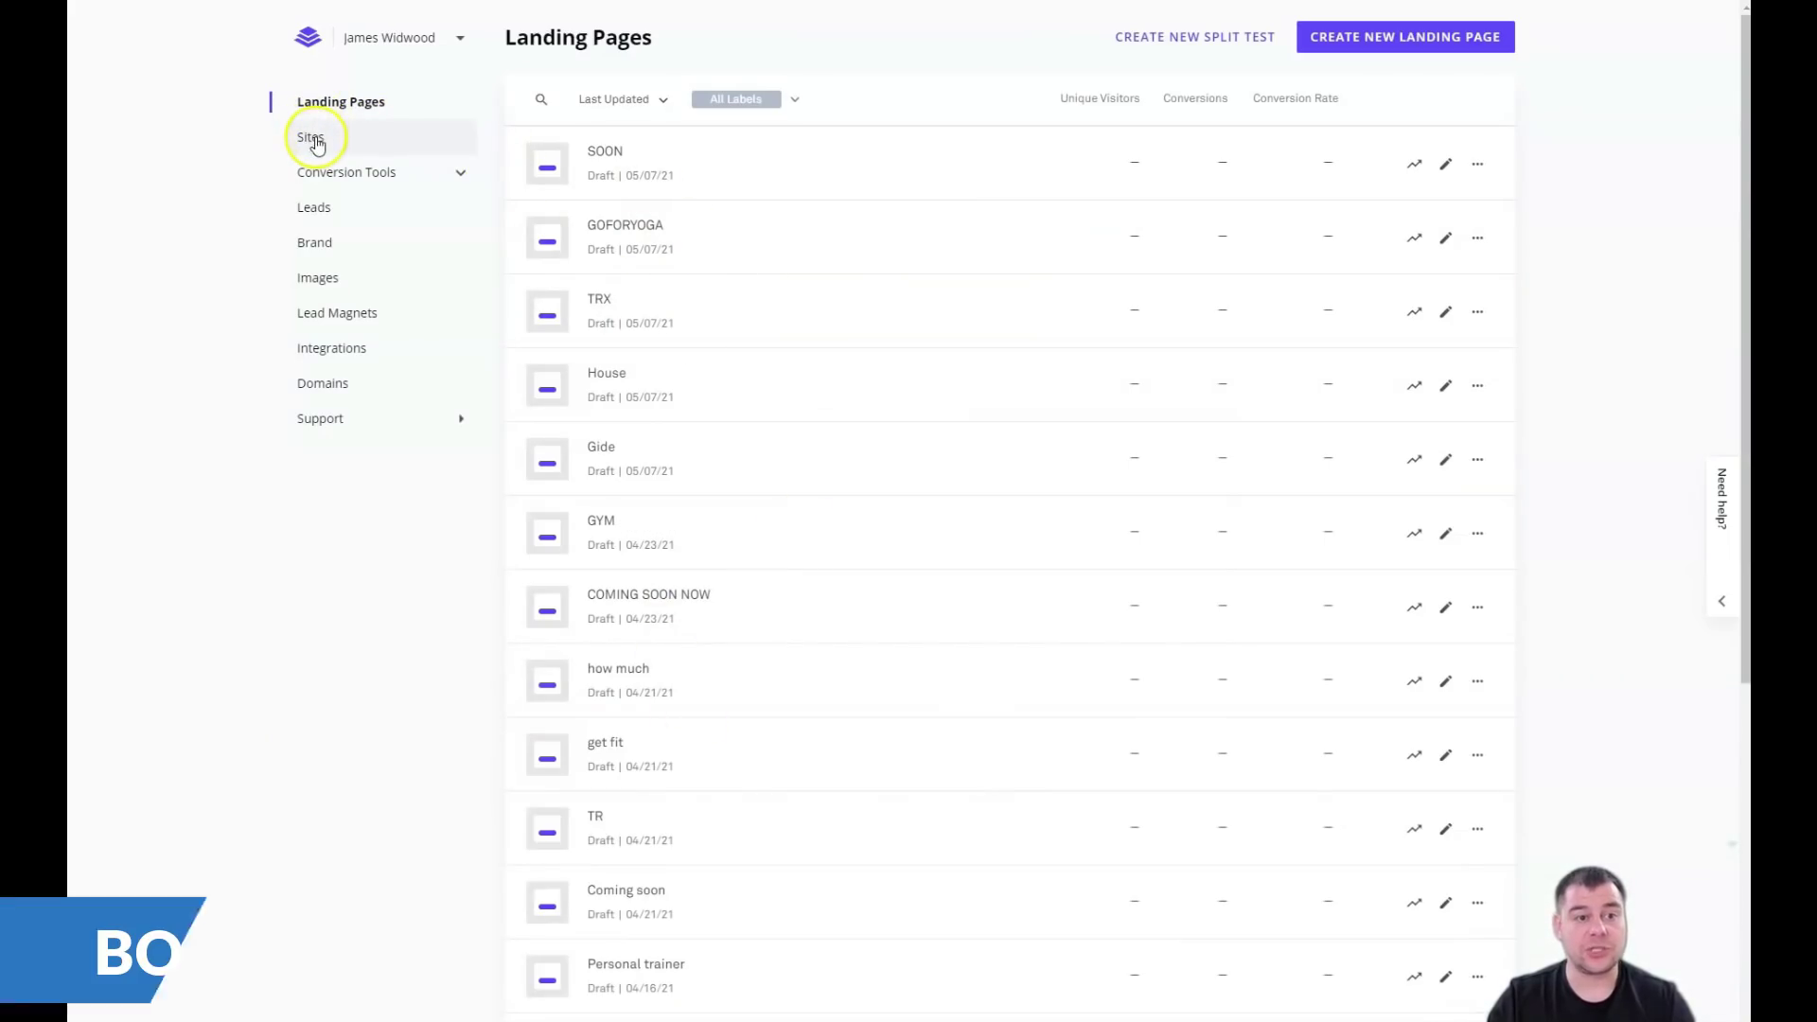
{"action": "left_click", "coordinate": [1368, 47]}
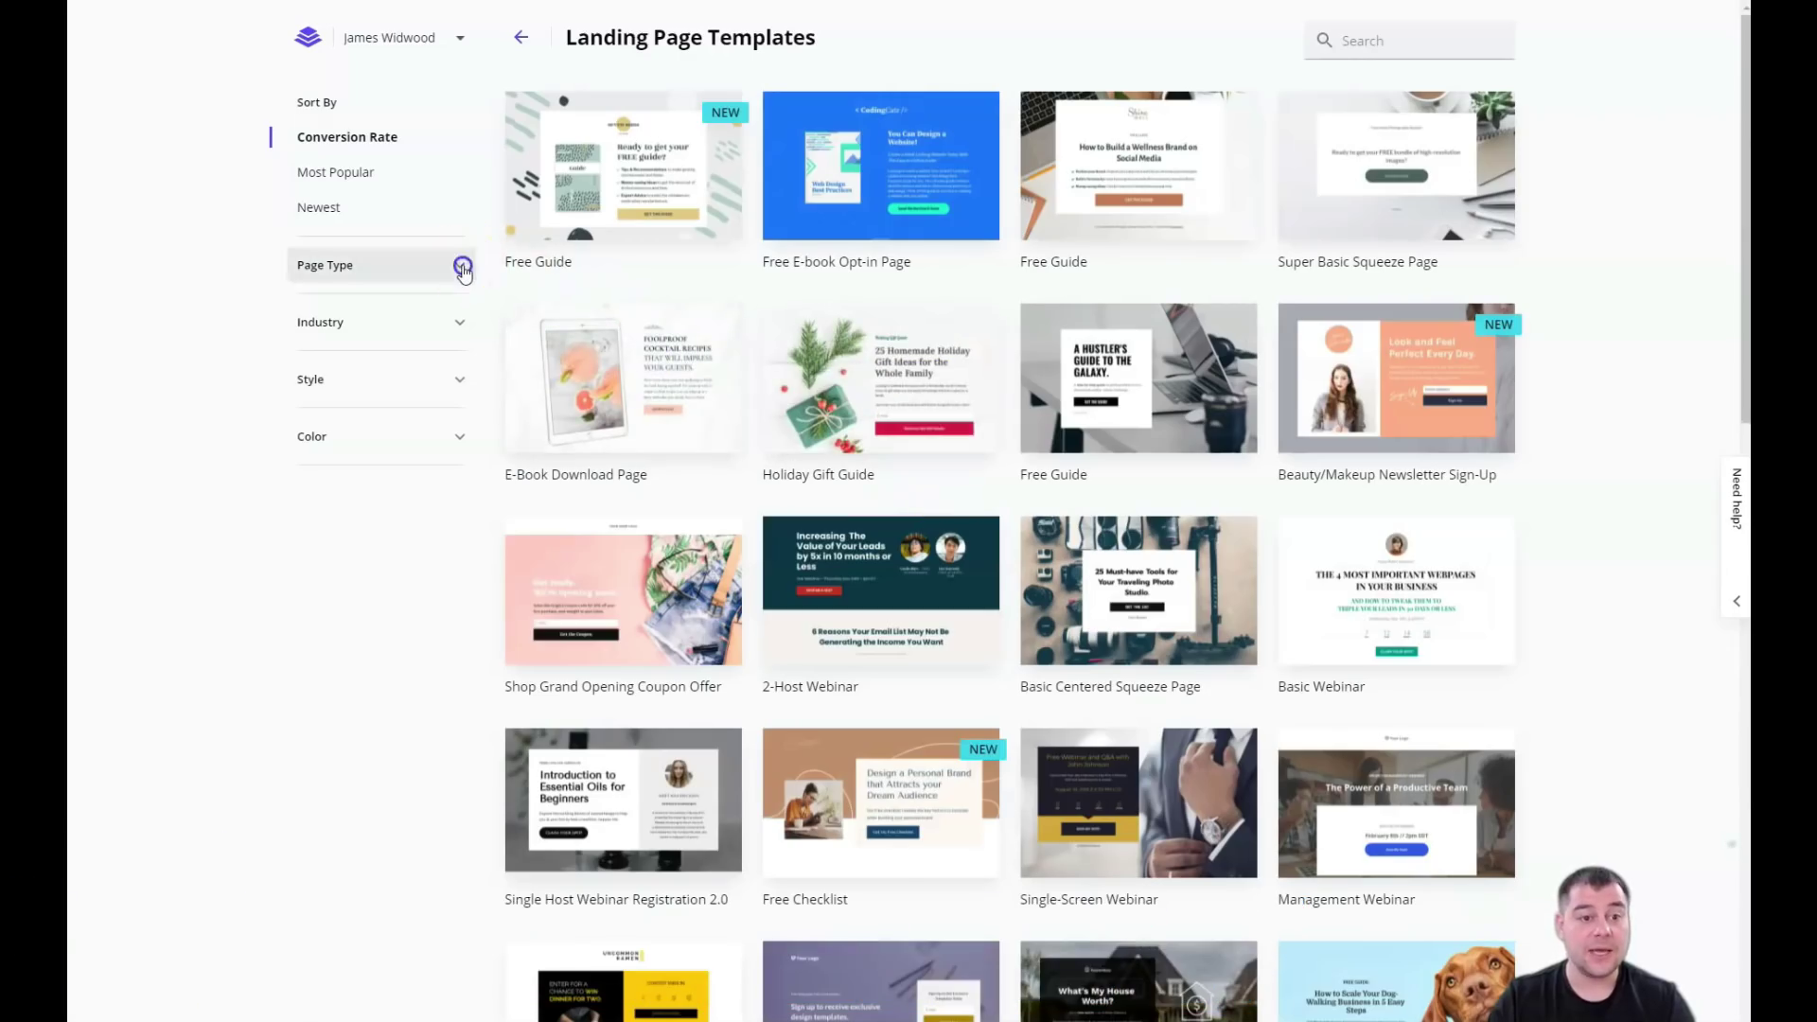
{"action": "left_click", "coordinate": [461, 266]}
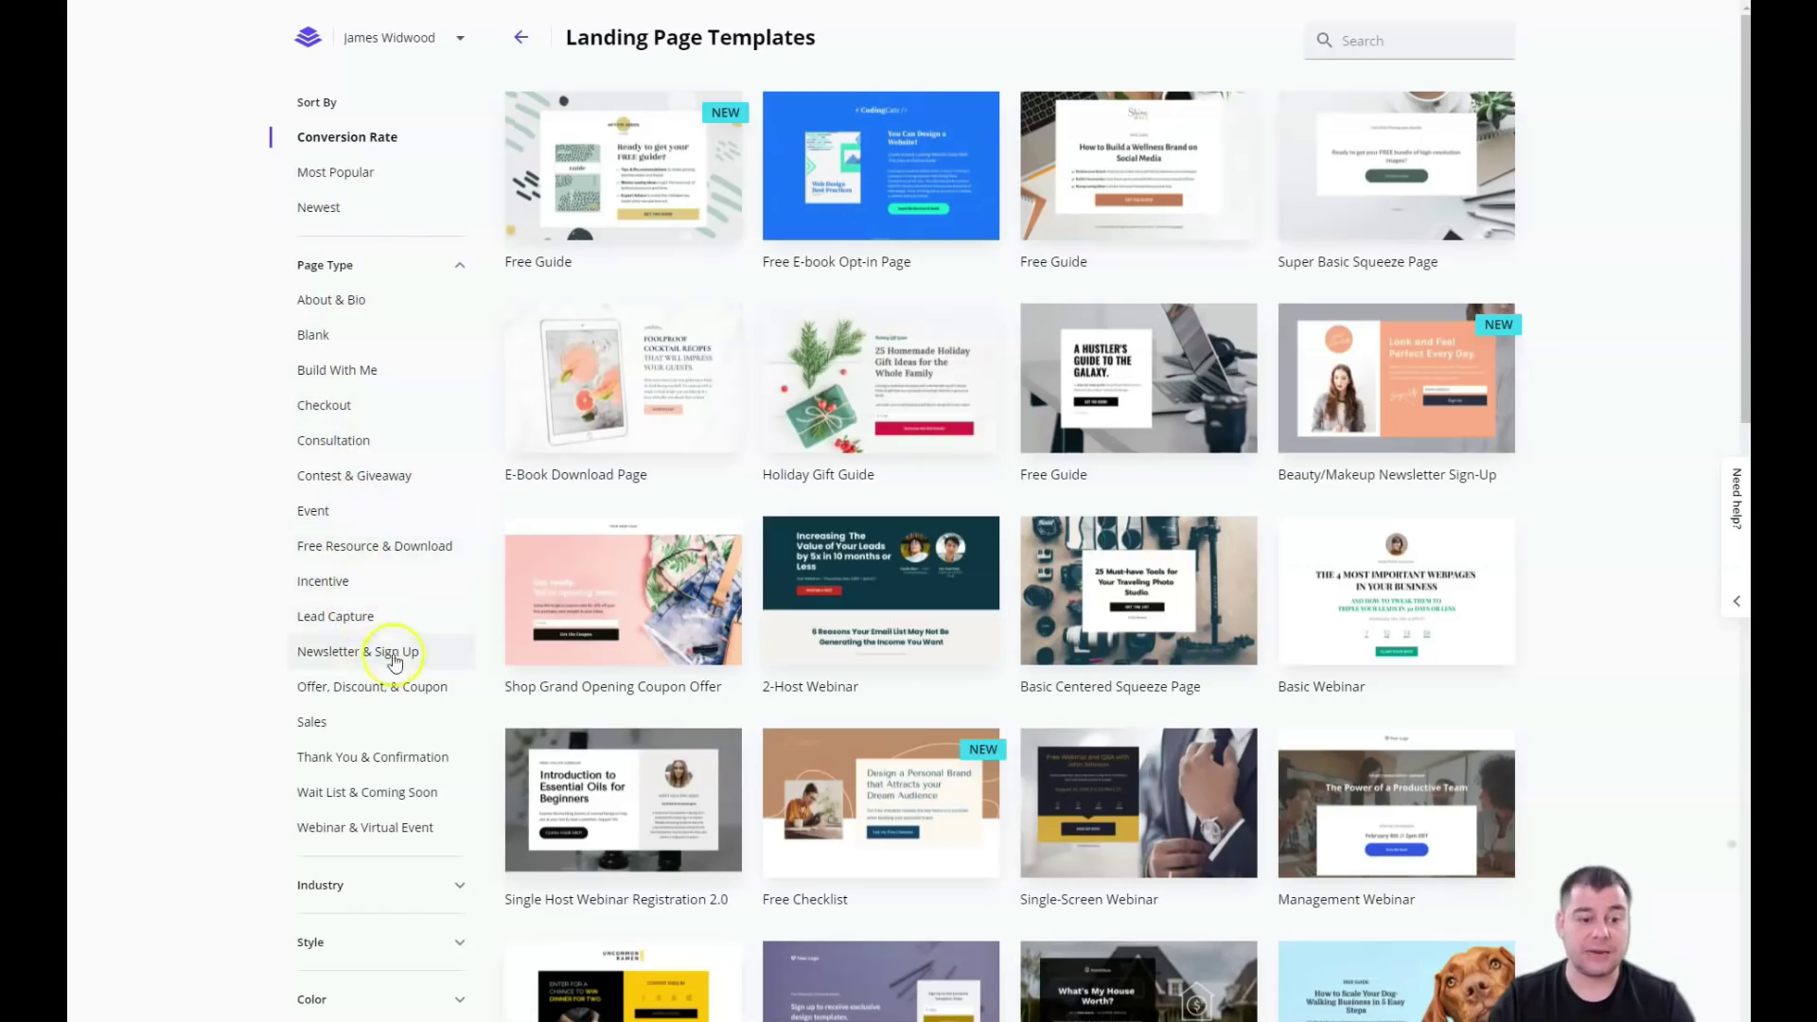
- Look through the Industry categories of the template gallery in place of the Page Type list
{"action": "left_click", "coordinate": [458, 275]}
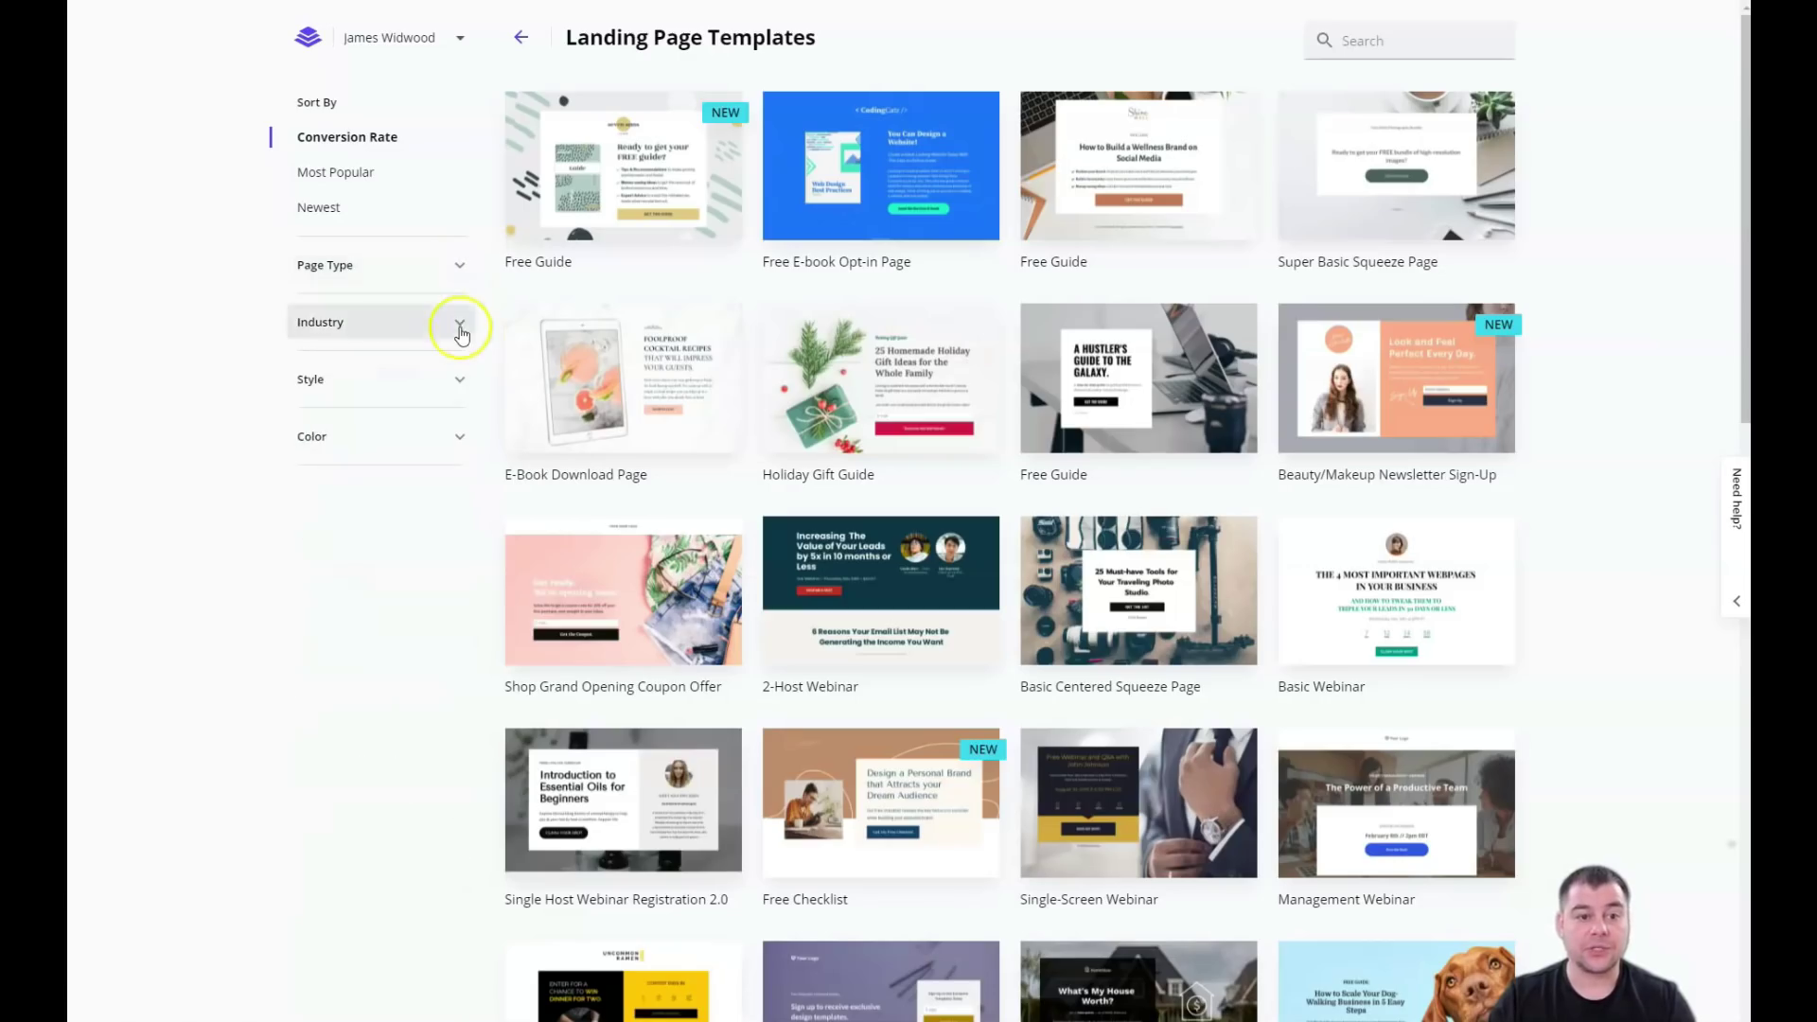
{"action": "left_click", "coordinate": [460, 329]}
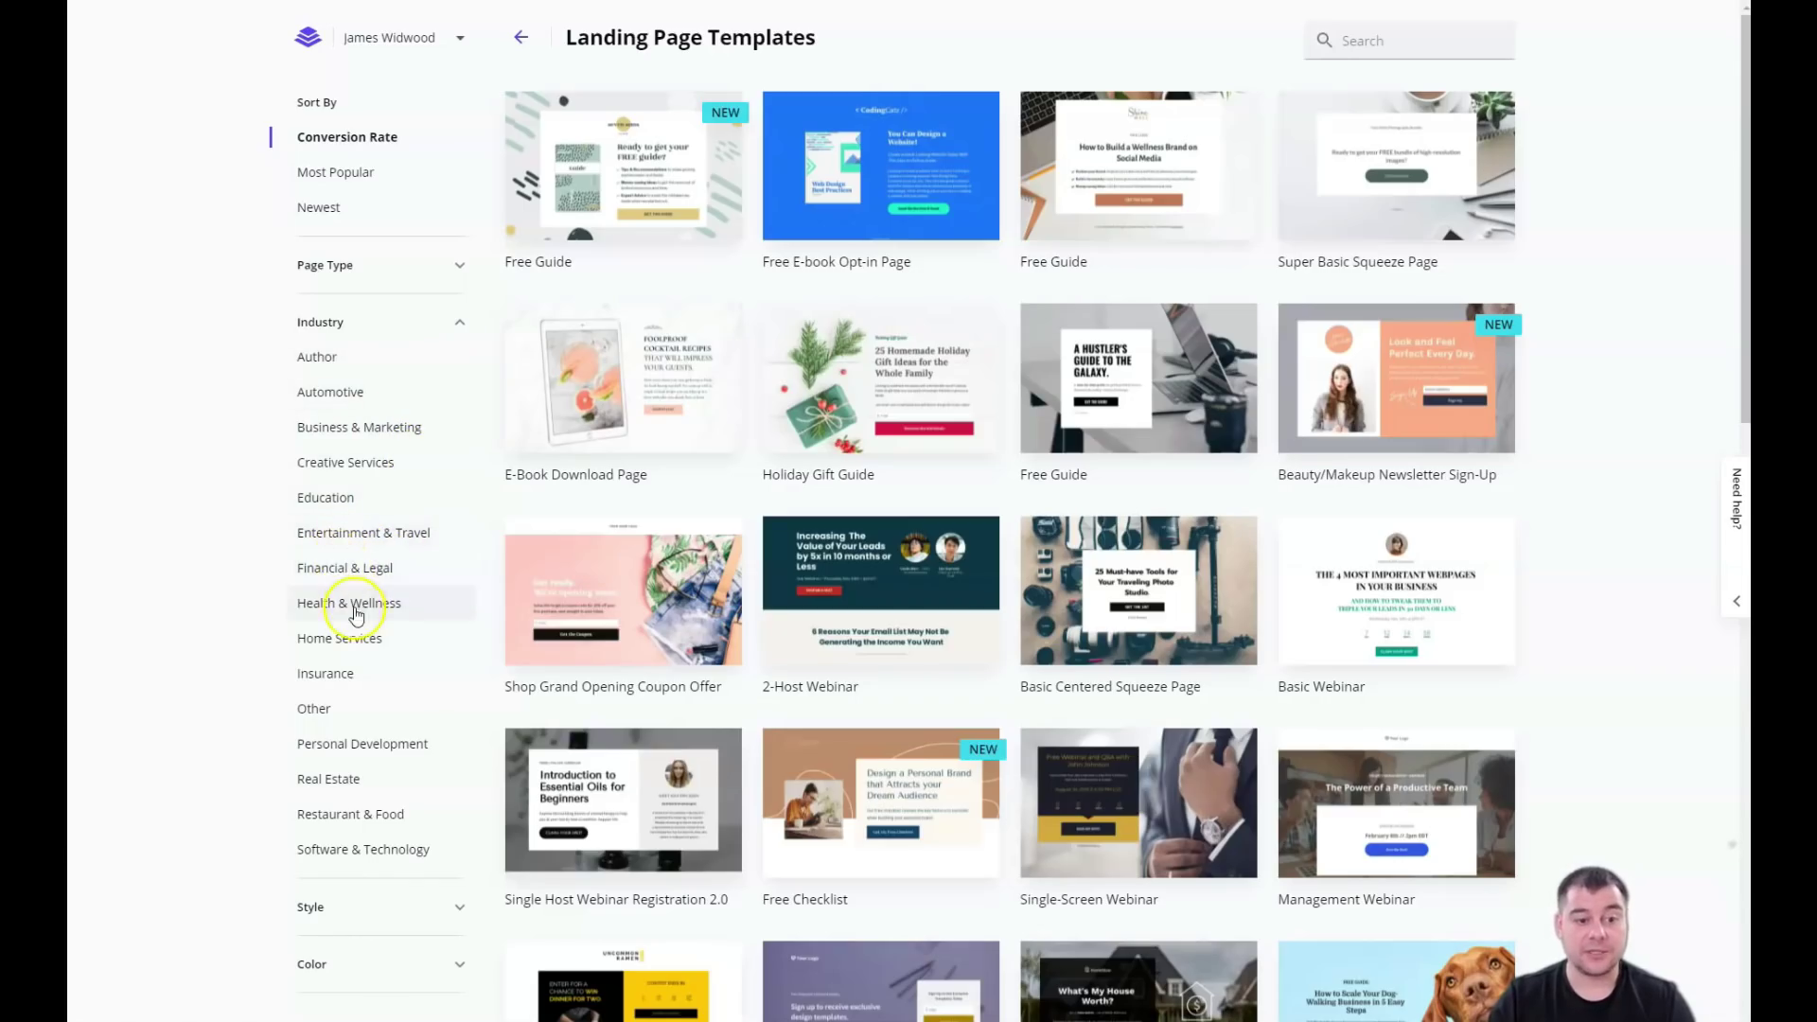
{"action": "left_click", "coordinate": [347, 691]}
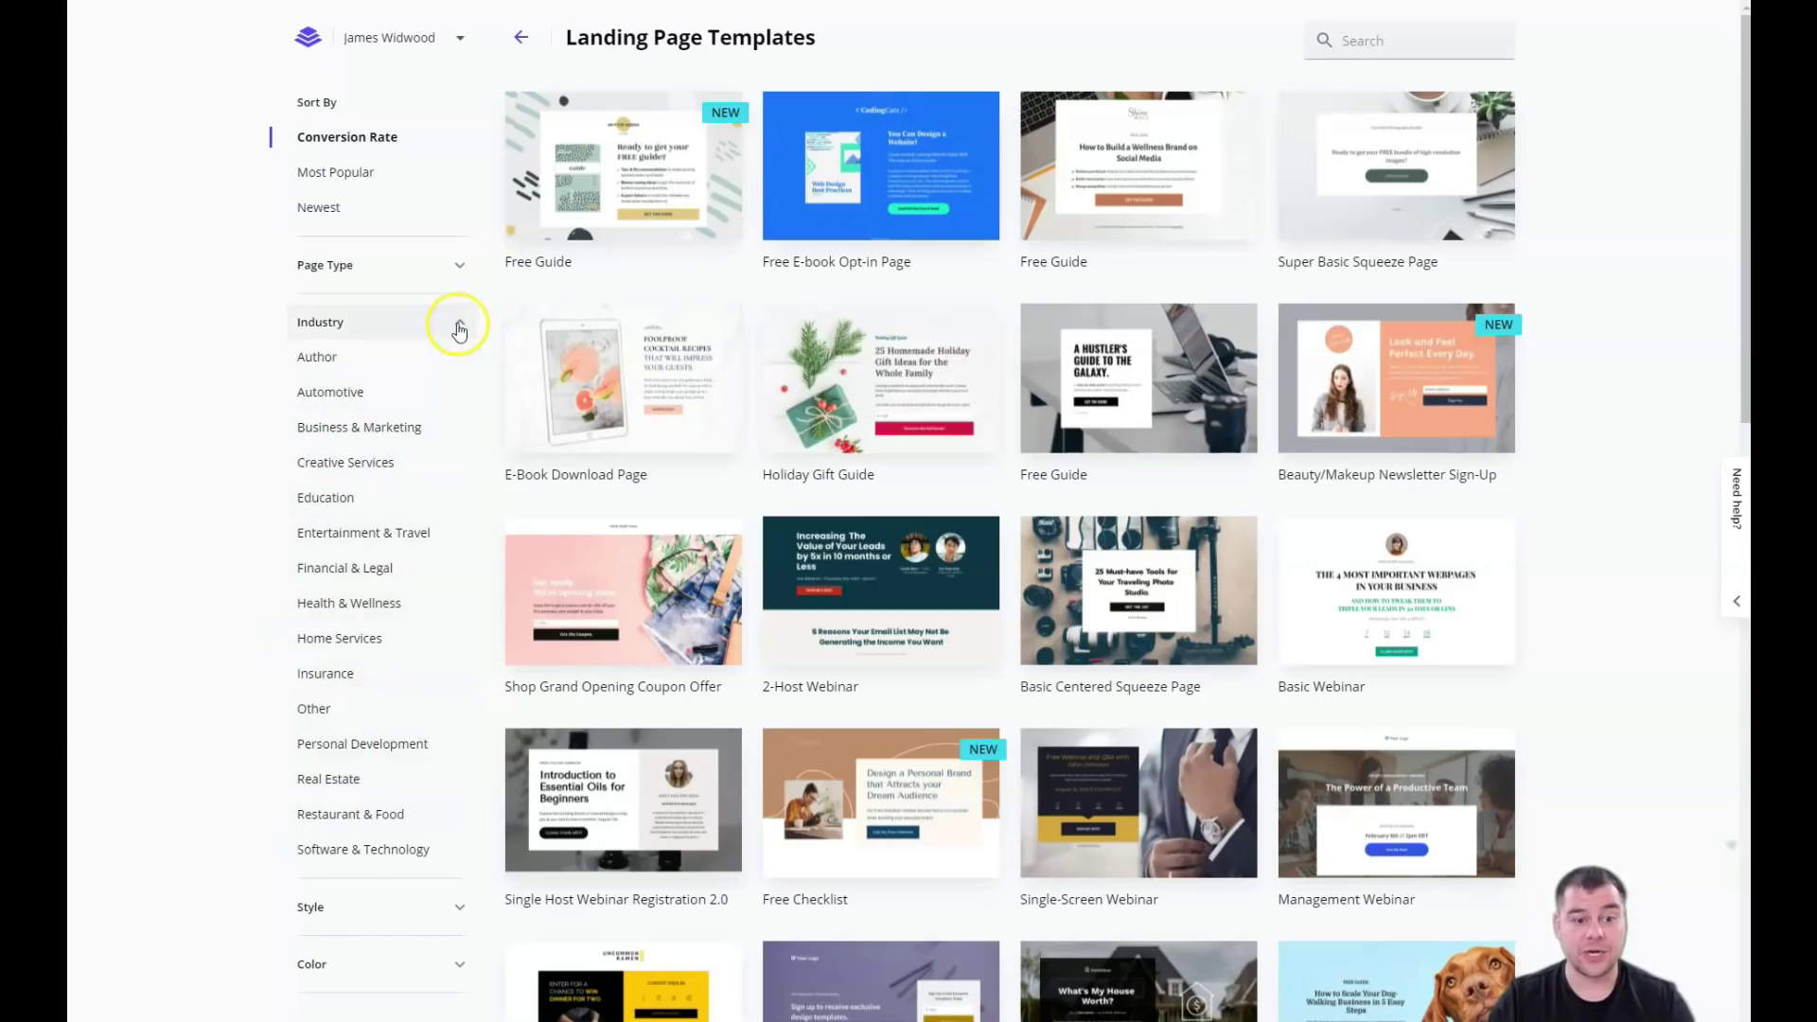
{"action": "left_click", "coordinate": [458, 326]}
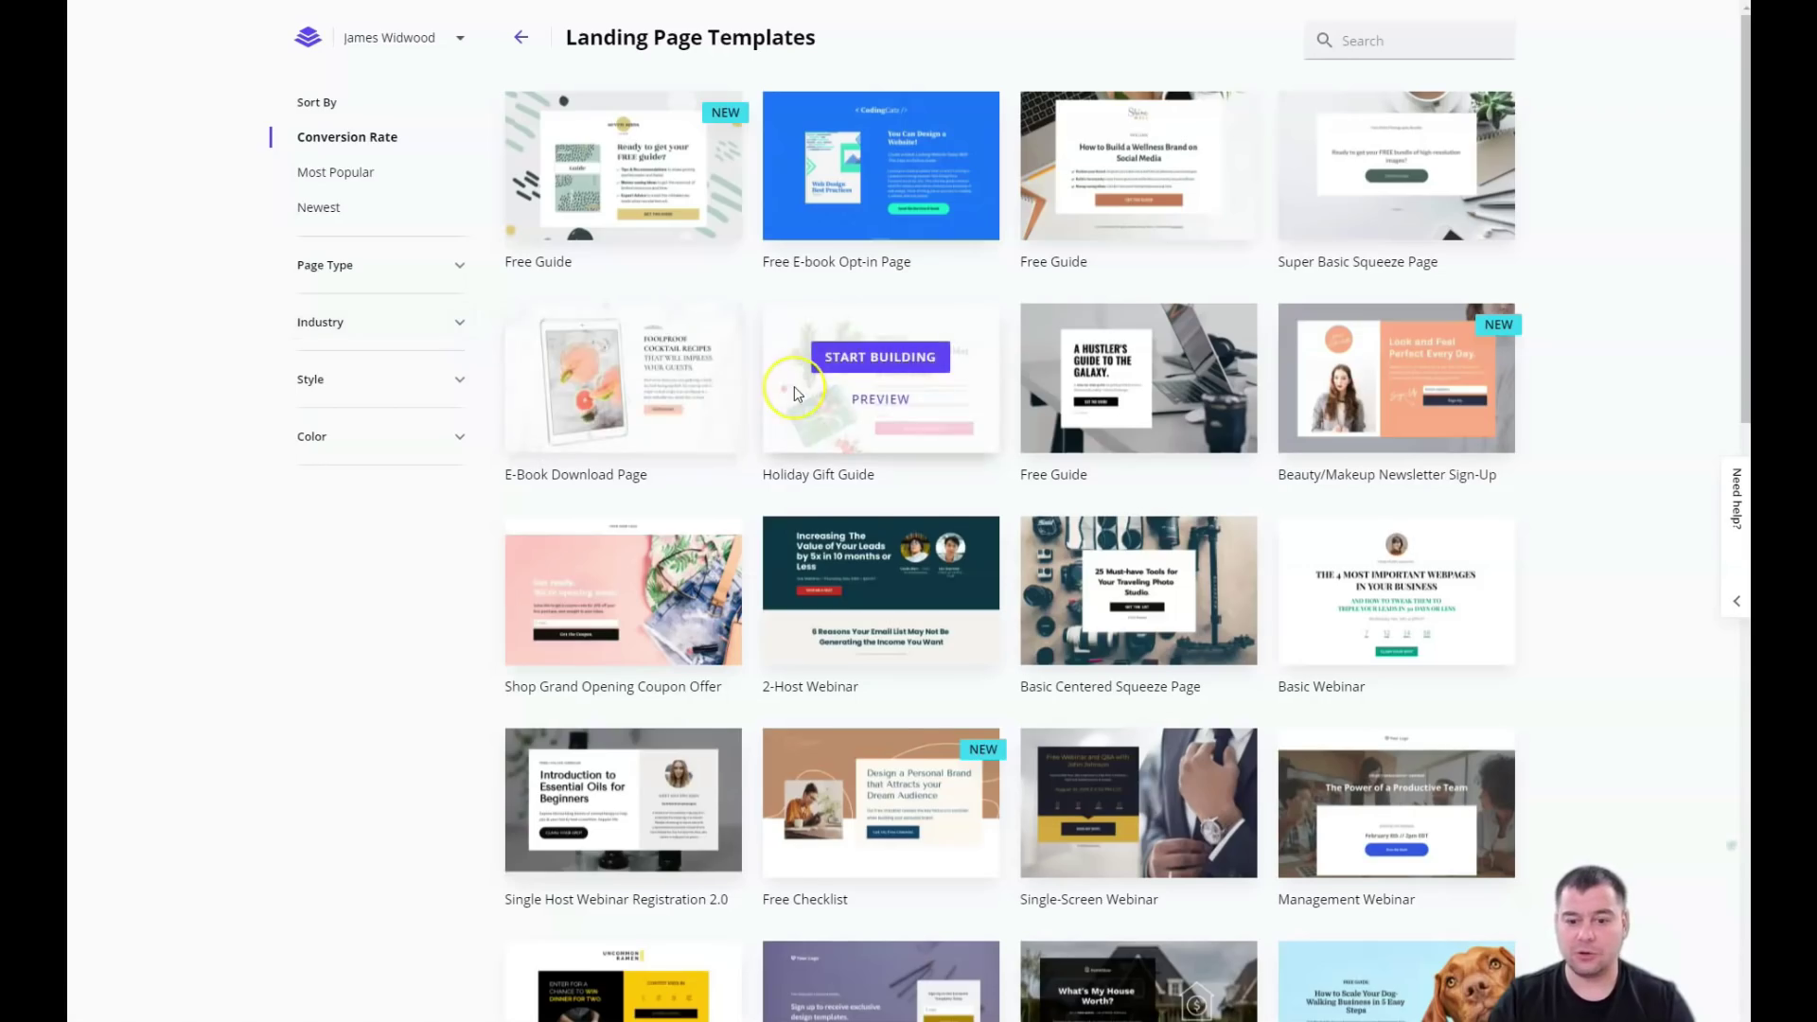
- Start building a page from the Fitness Freebie Opt-in Page template and name it RUN
{"action": "scroll", "coordinate": [795, 388], "scroll_direction": "down", "scroll_amount": 3}
{"action": "scroll", "coordinate": [793, 386], "scroll_direction": "down", "scroll_amount": 2}
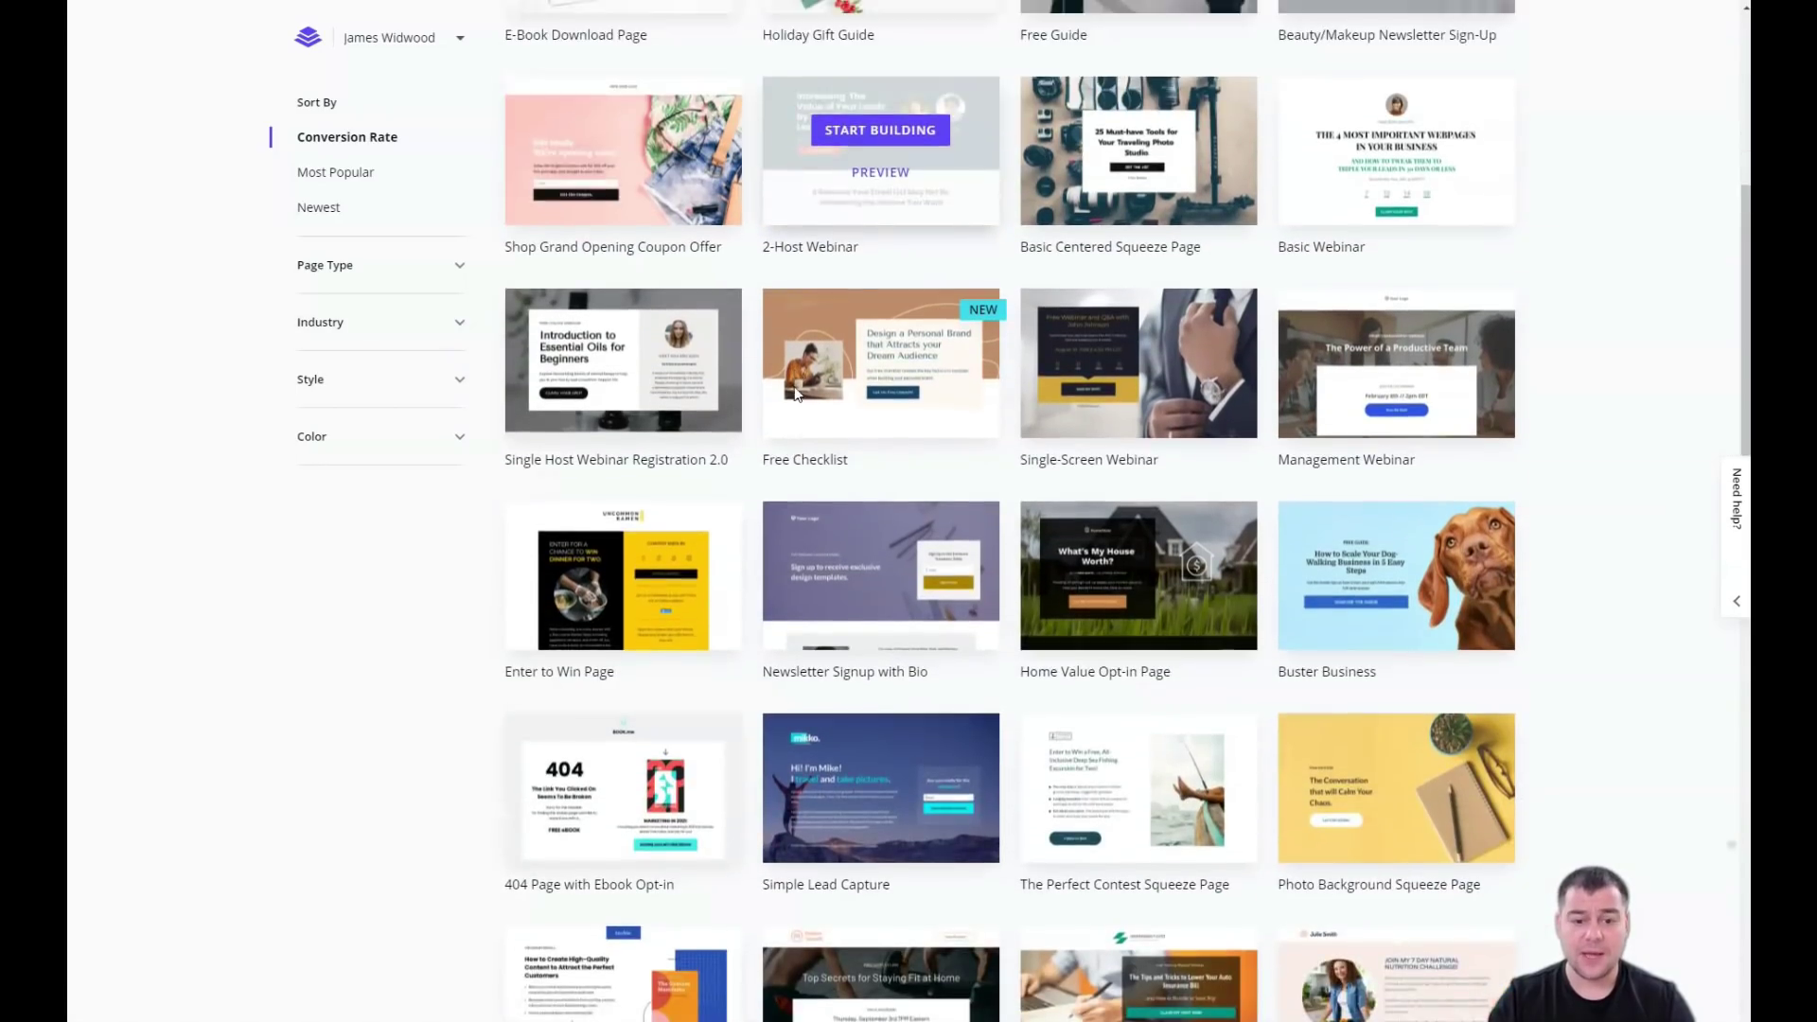
{"action": "scroll", "coordinate": [793, 386], "scroll_direction": "down", "scroll_amount": 2}
{"action": "scroll", "coordinate": [793, 386], "scroll_direction": "down", "scroll_amount": 6}
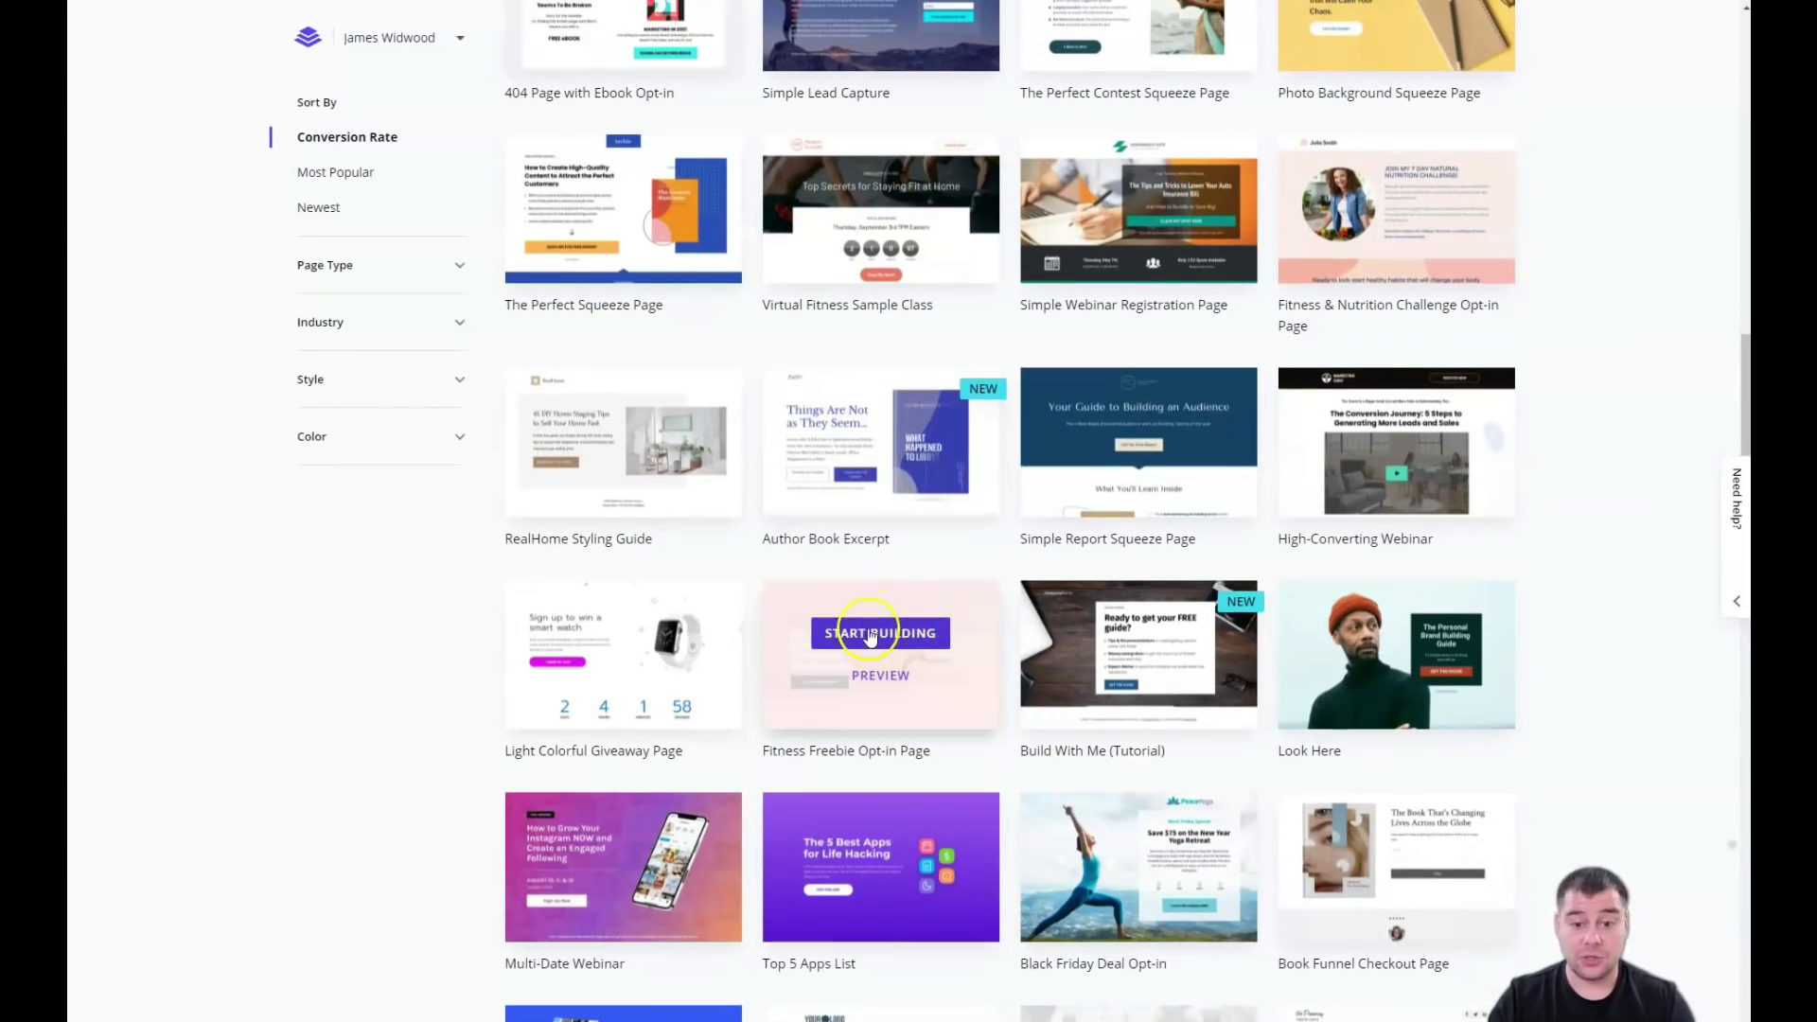
{"action": "left_click", "coordinate": [880, 633]}
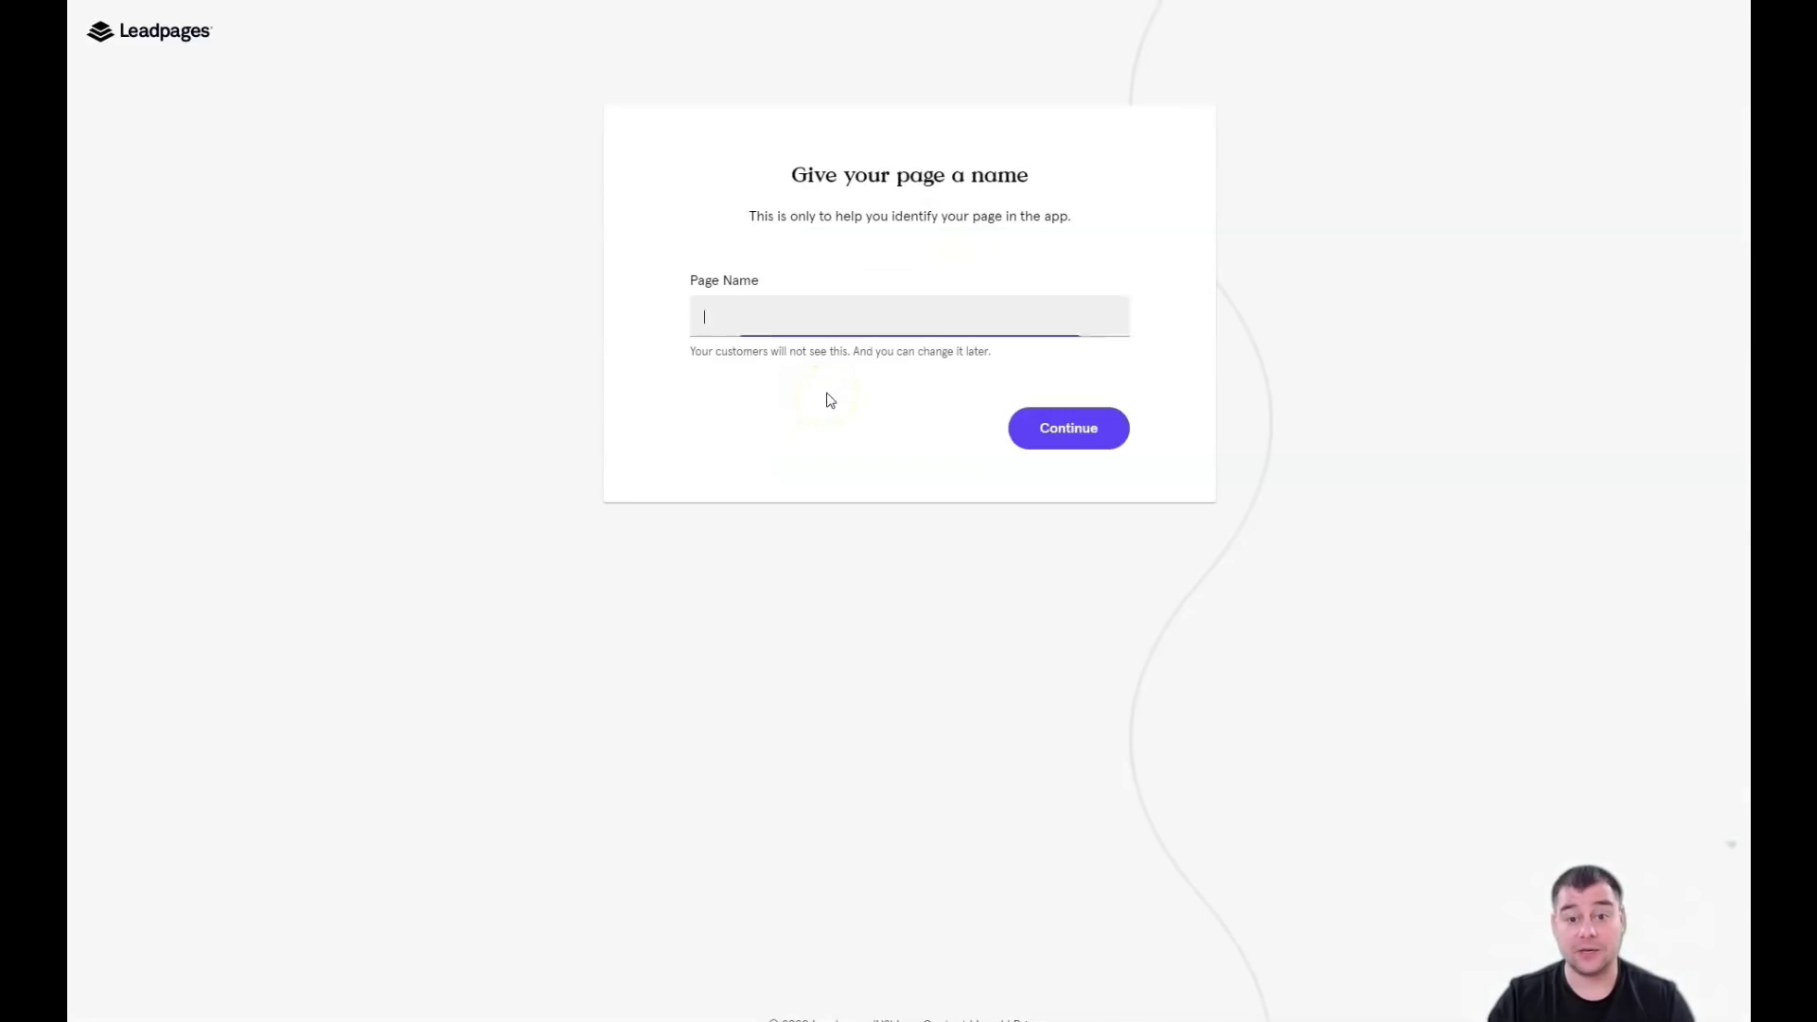
{"action": "key", "text": "Return"}
{"action": "left_click", "coordinate": [871, 412]}
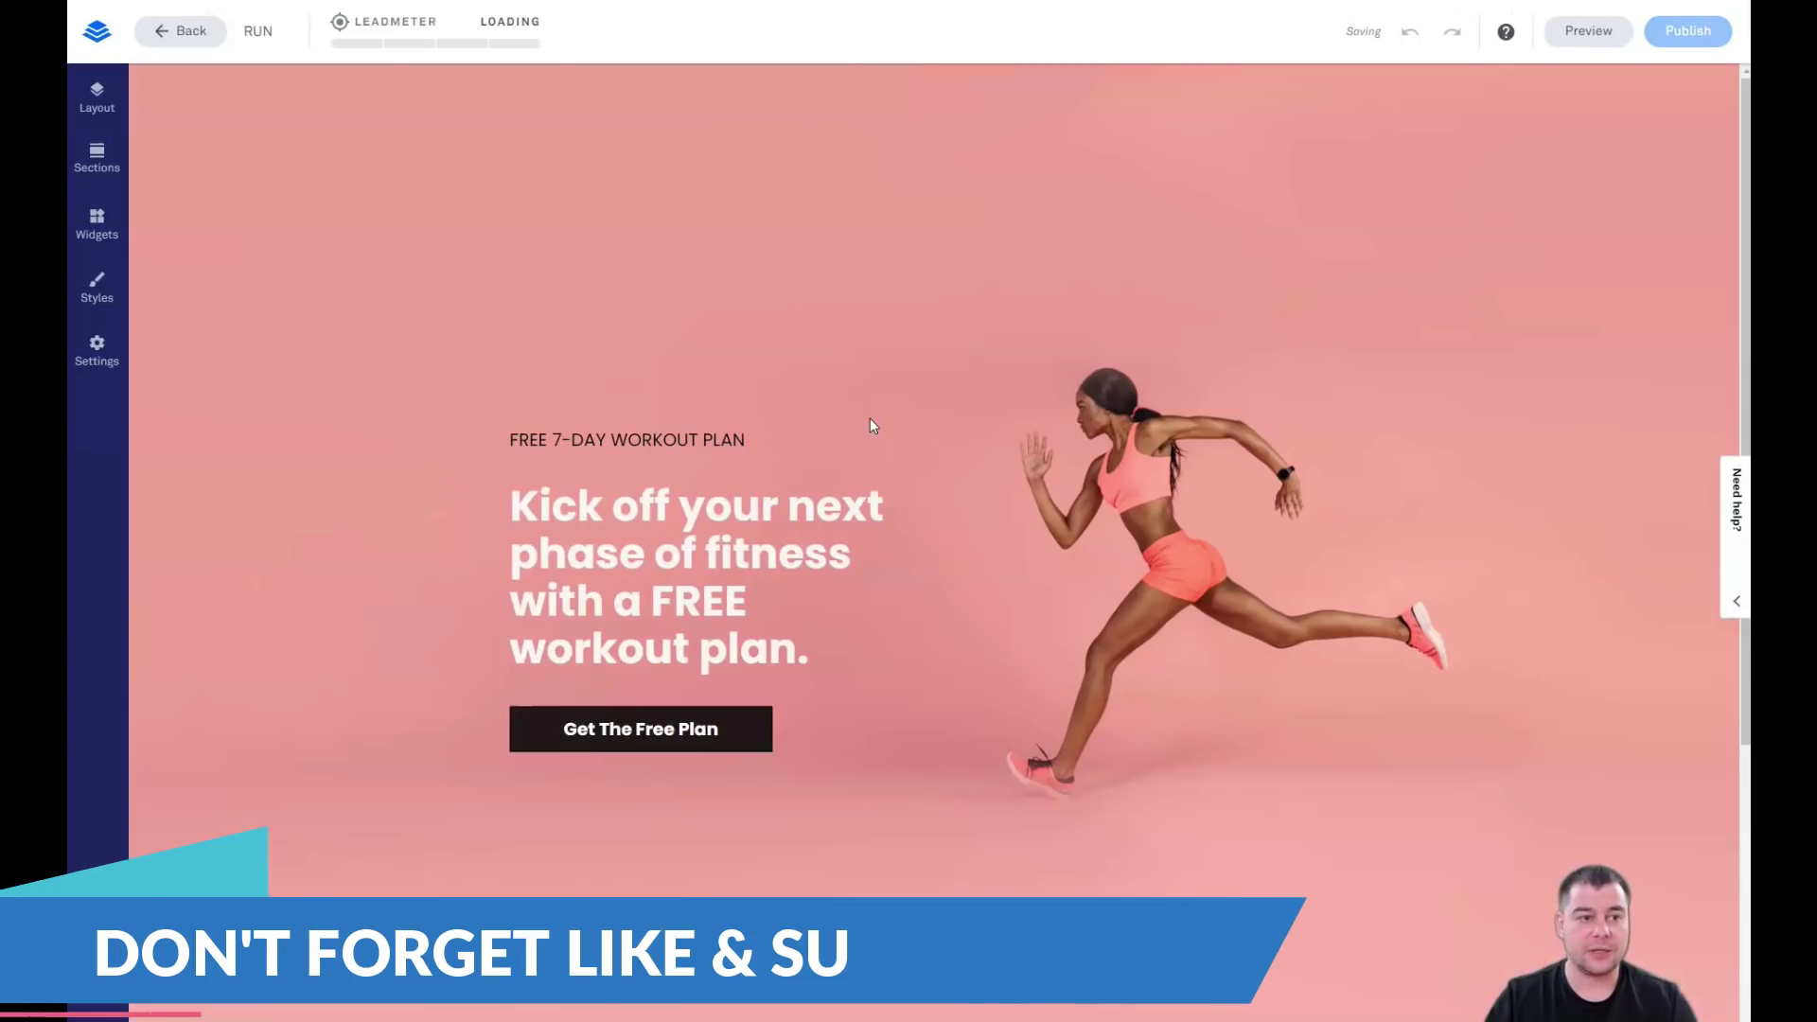
- Check where the page name and URL are edited and look over the template page down to its footer
{"action": "left_click", "coordinate": [244, 23]}
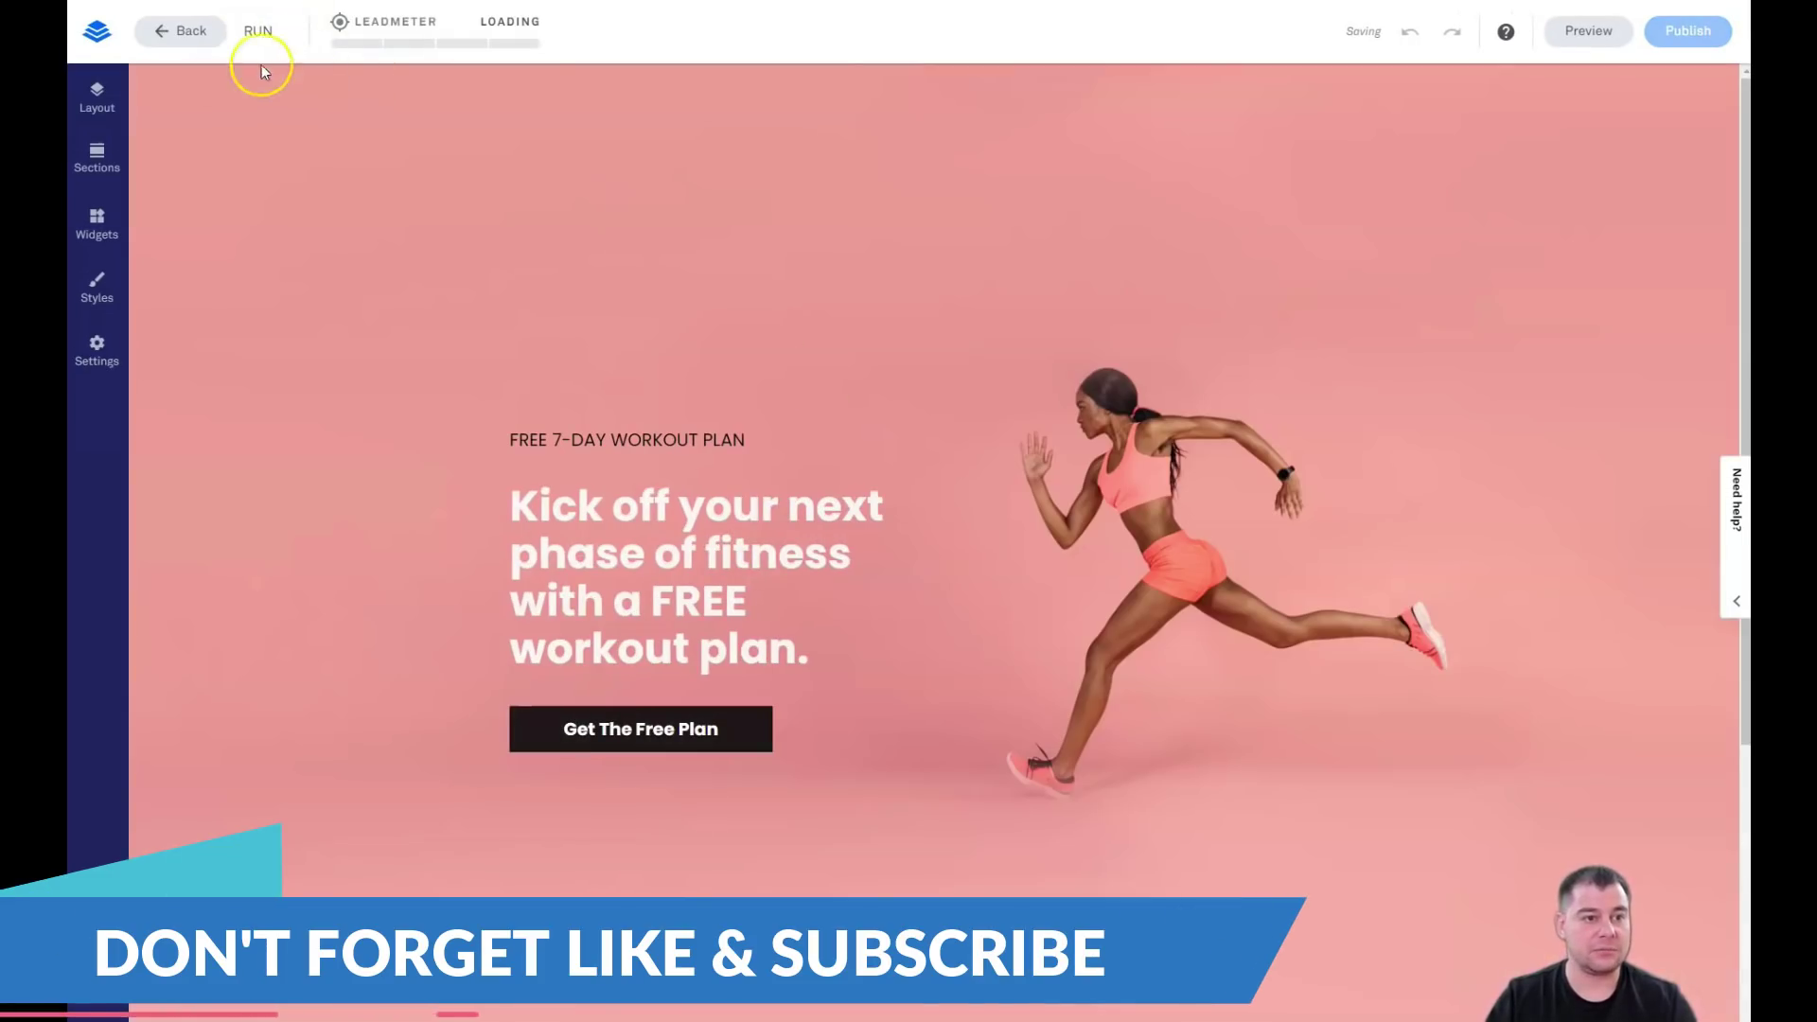
{"action": "left_click", "coordinate": [479, 377]}
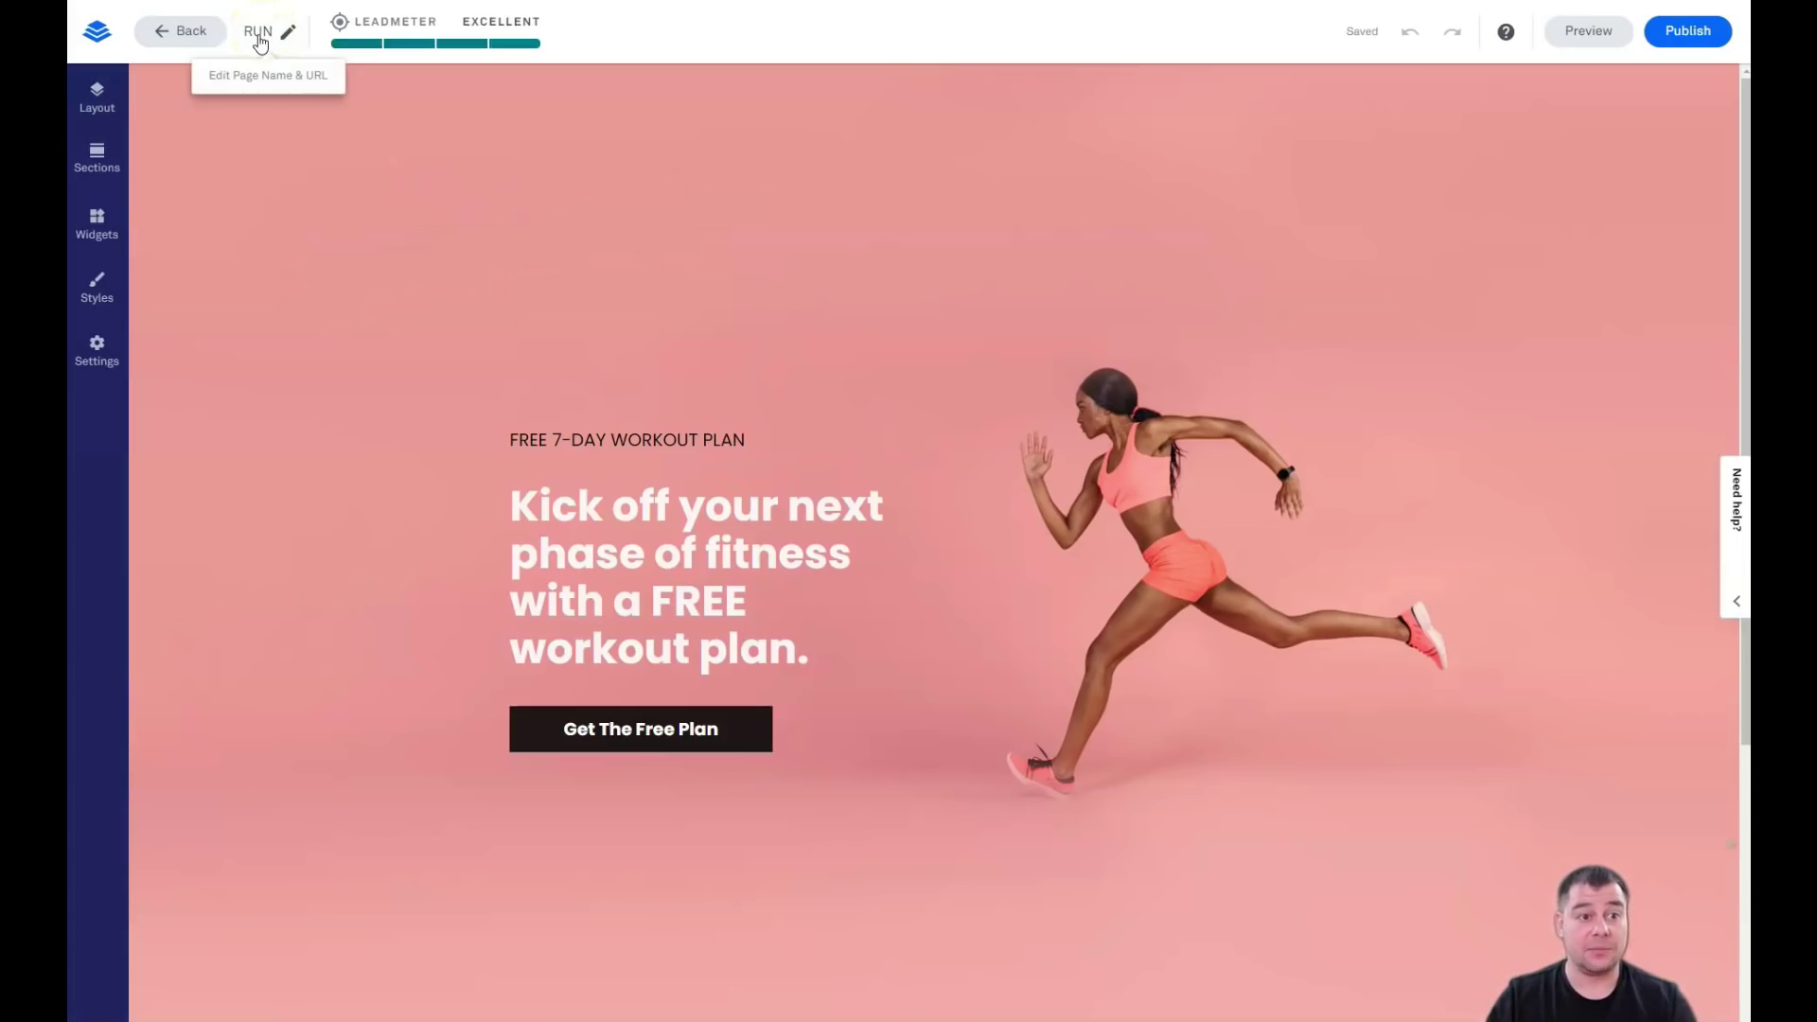
{"action": "left_click", "coordinate": [263, 36]}
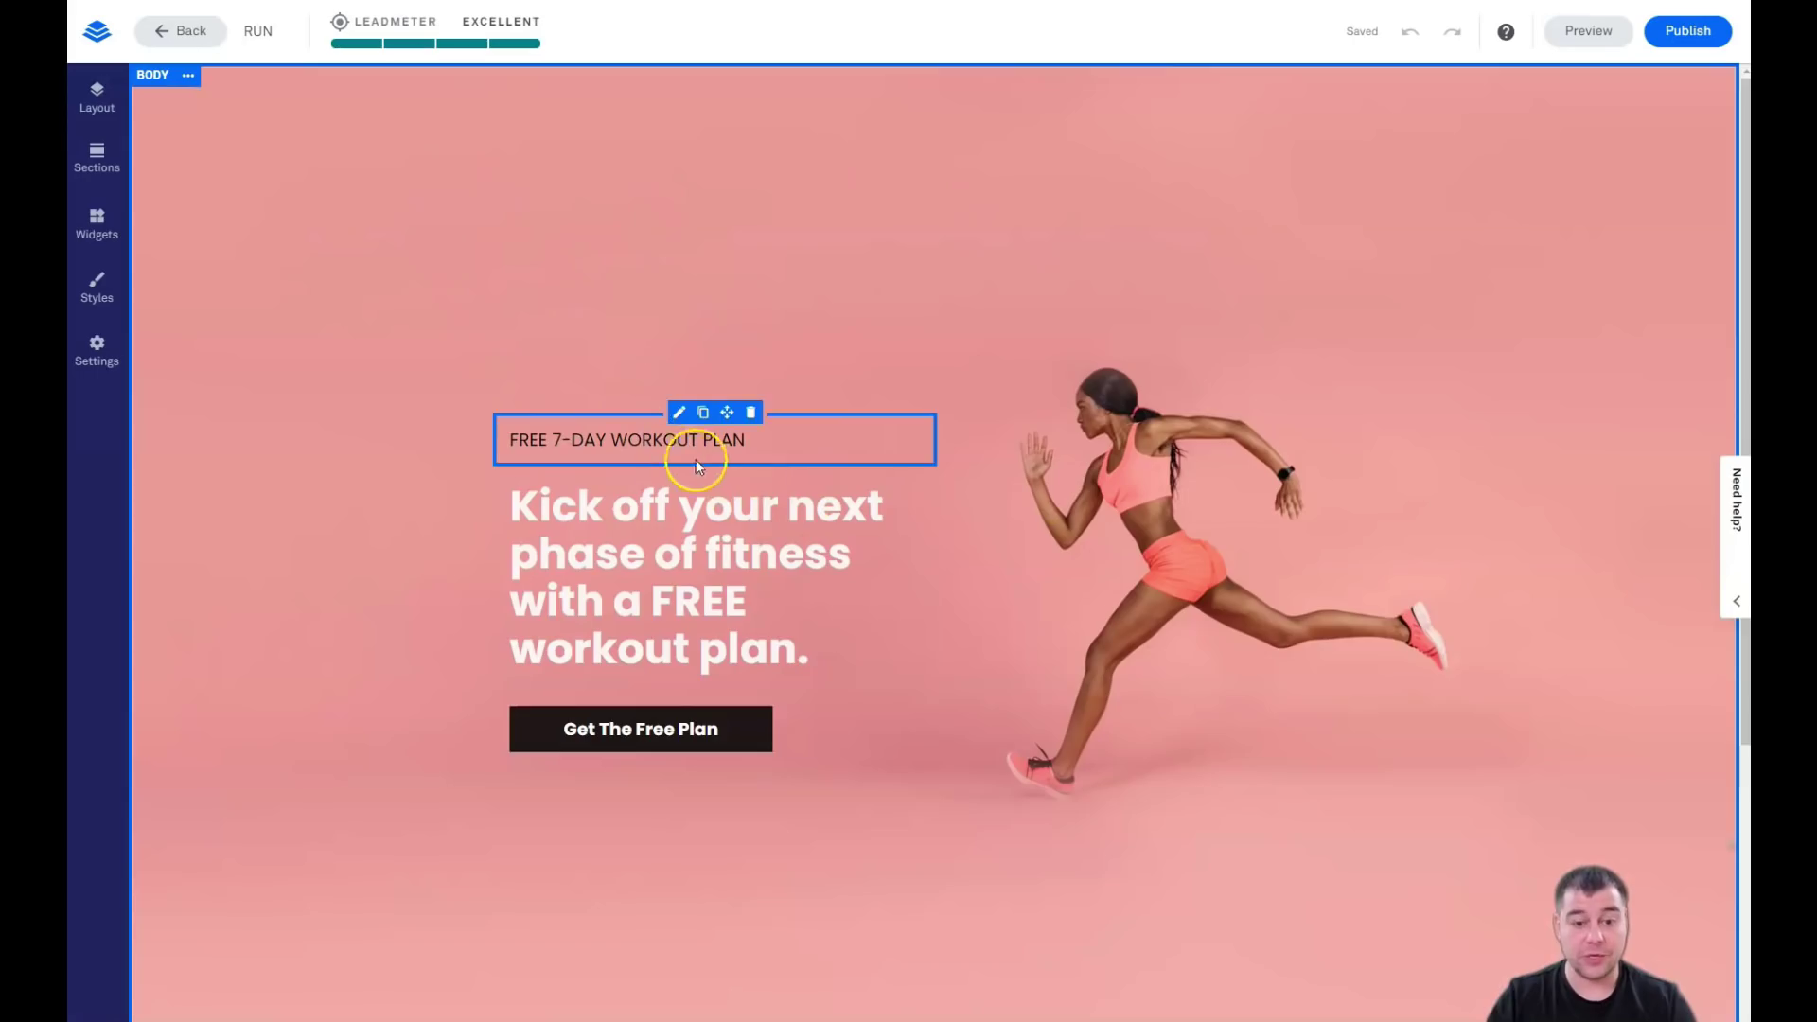
{"action": "scroll", "coordinate": [906, 451], "scroll_direction": "down", "scroll_amount": 5}
{"action": "scroll", "coordinate": [906, 446], "scroll_direction": "up", "scroll_amount": 5}
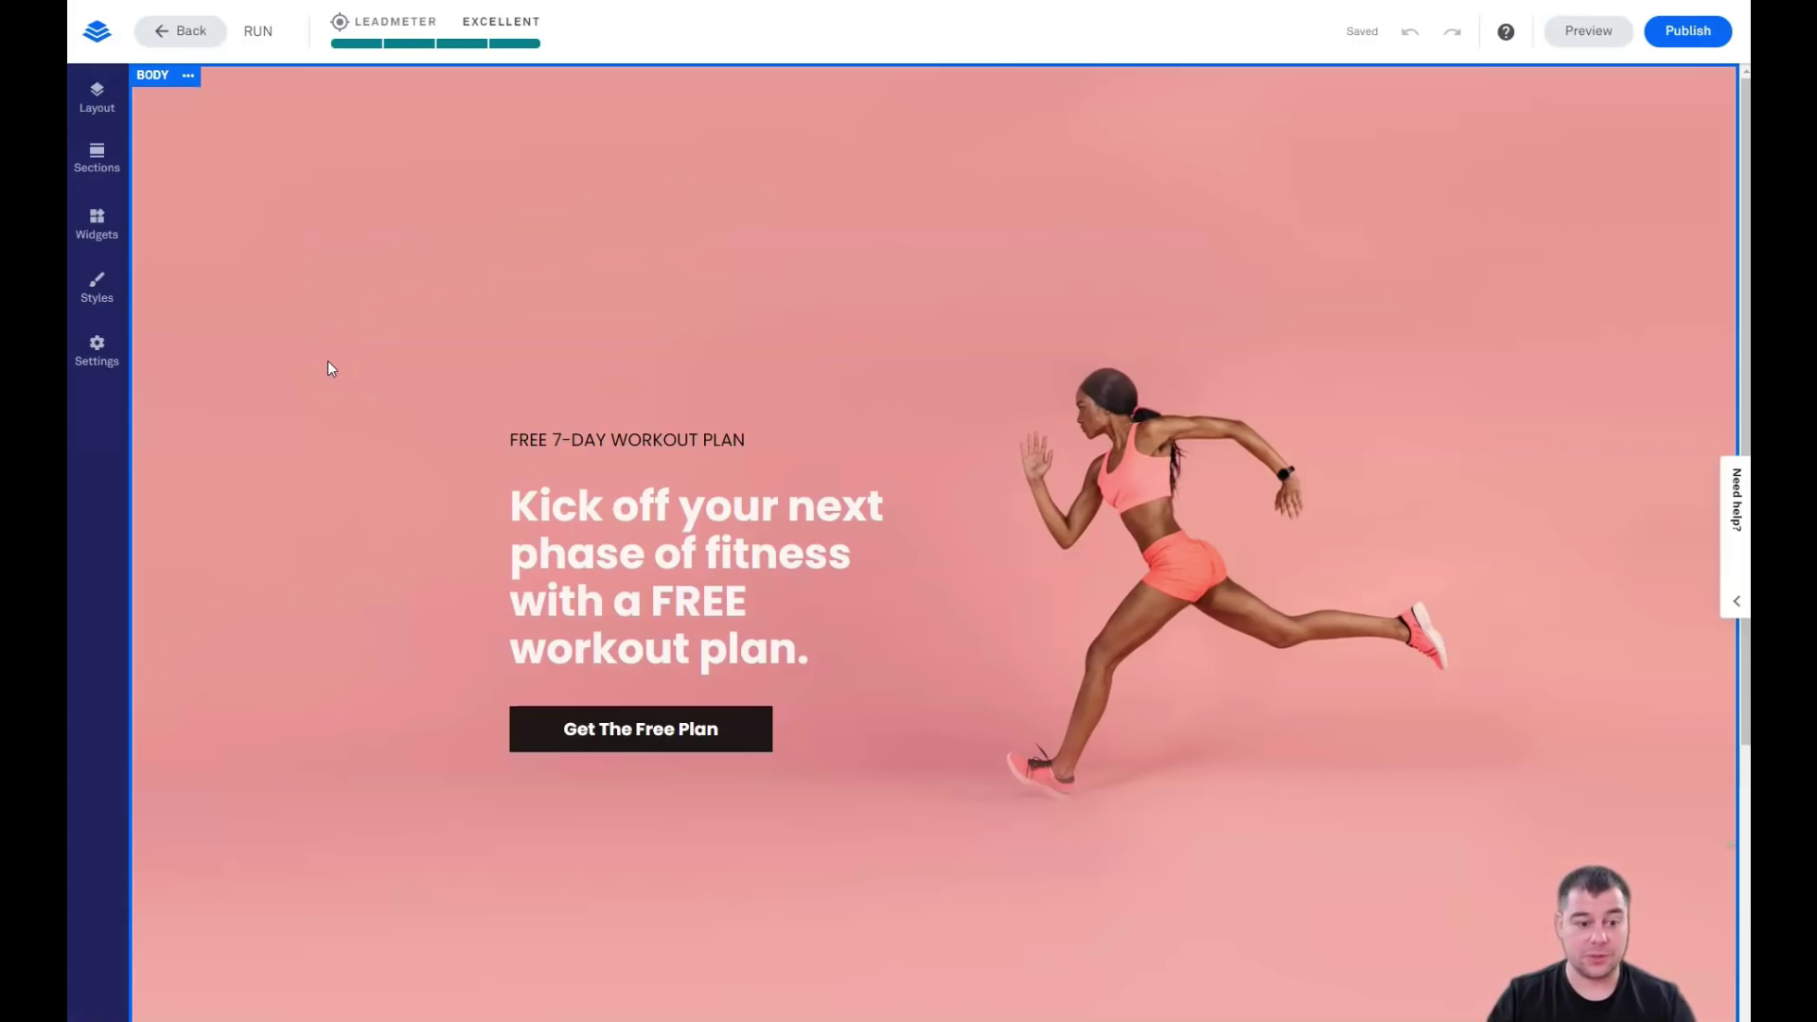
{"action": "scroll", "coordinate": [872, 384], "scroll_direction": "down", "scroll_amount": 2}
{"action": "scroll", "coordinate": [873, 386], "scroll_direction": "up", "scroll_amount": 3}
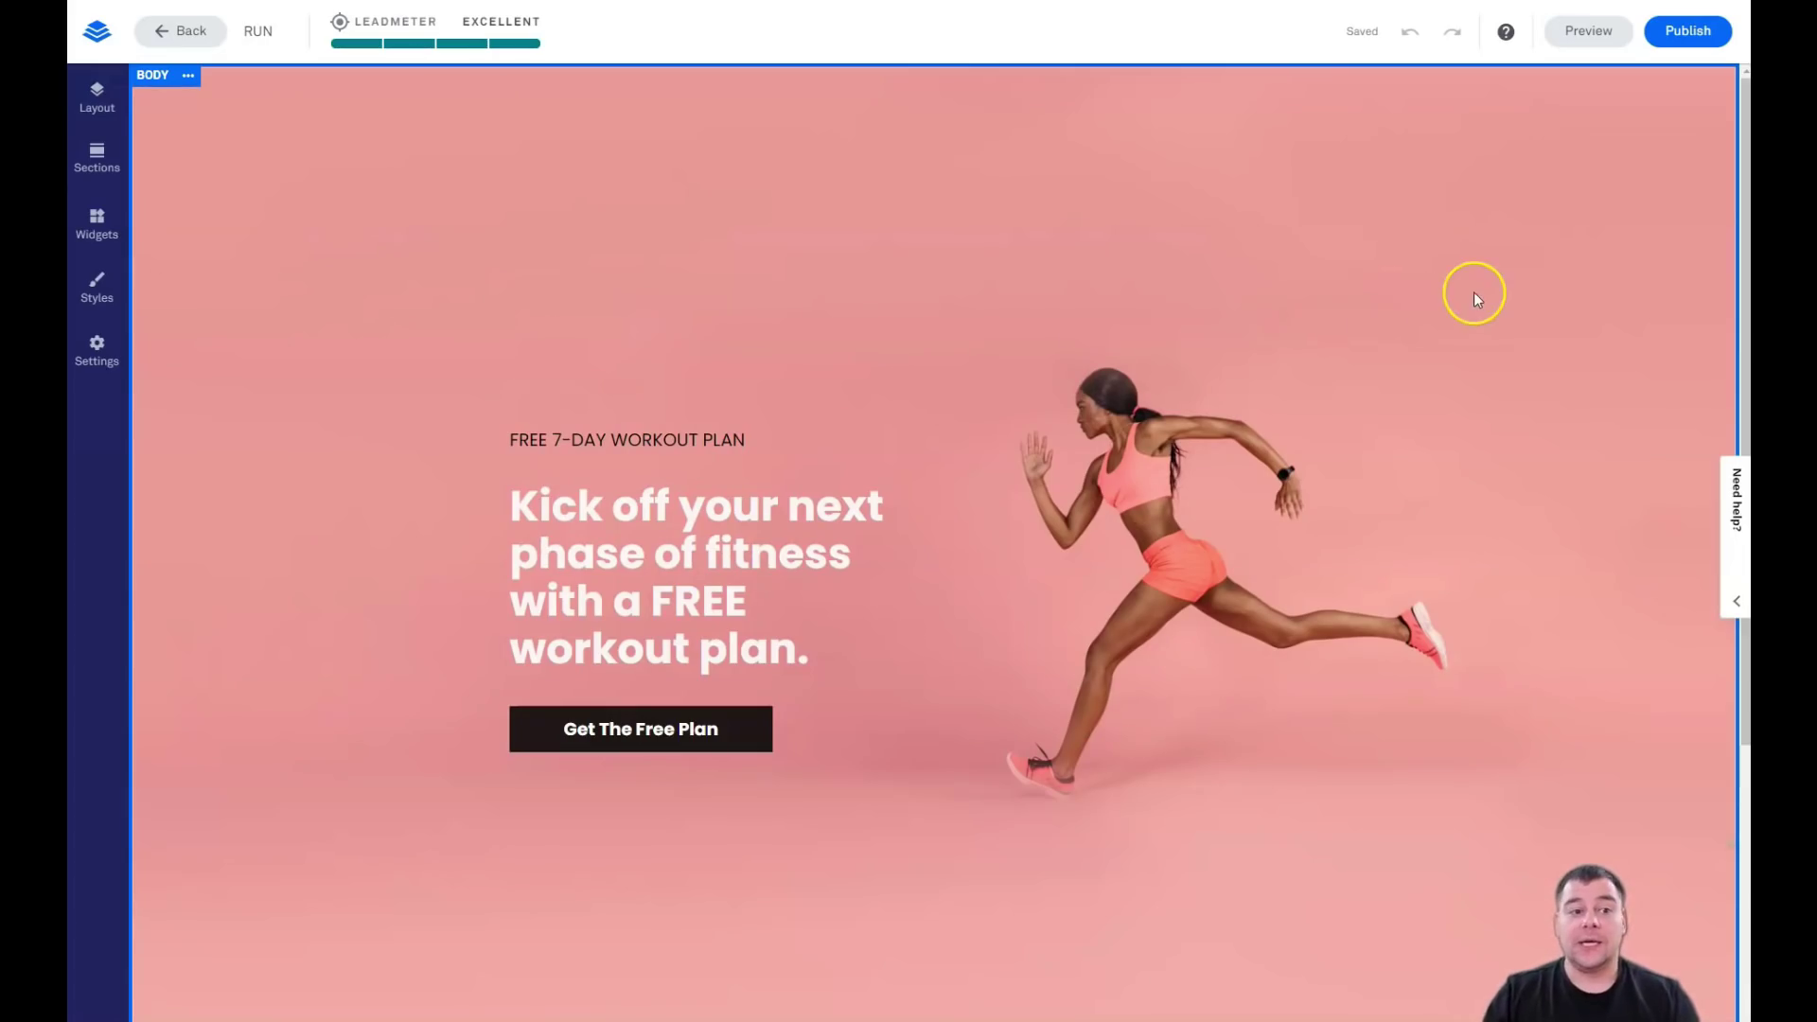
- Add an About section below the footer from the page layout
{"action": "left_click", "coordinate": [97, 110]}
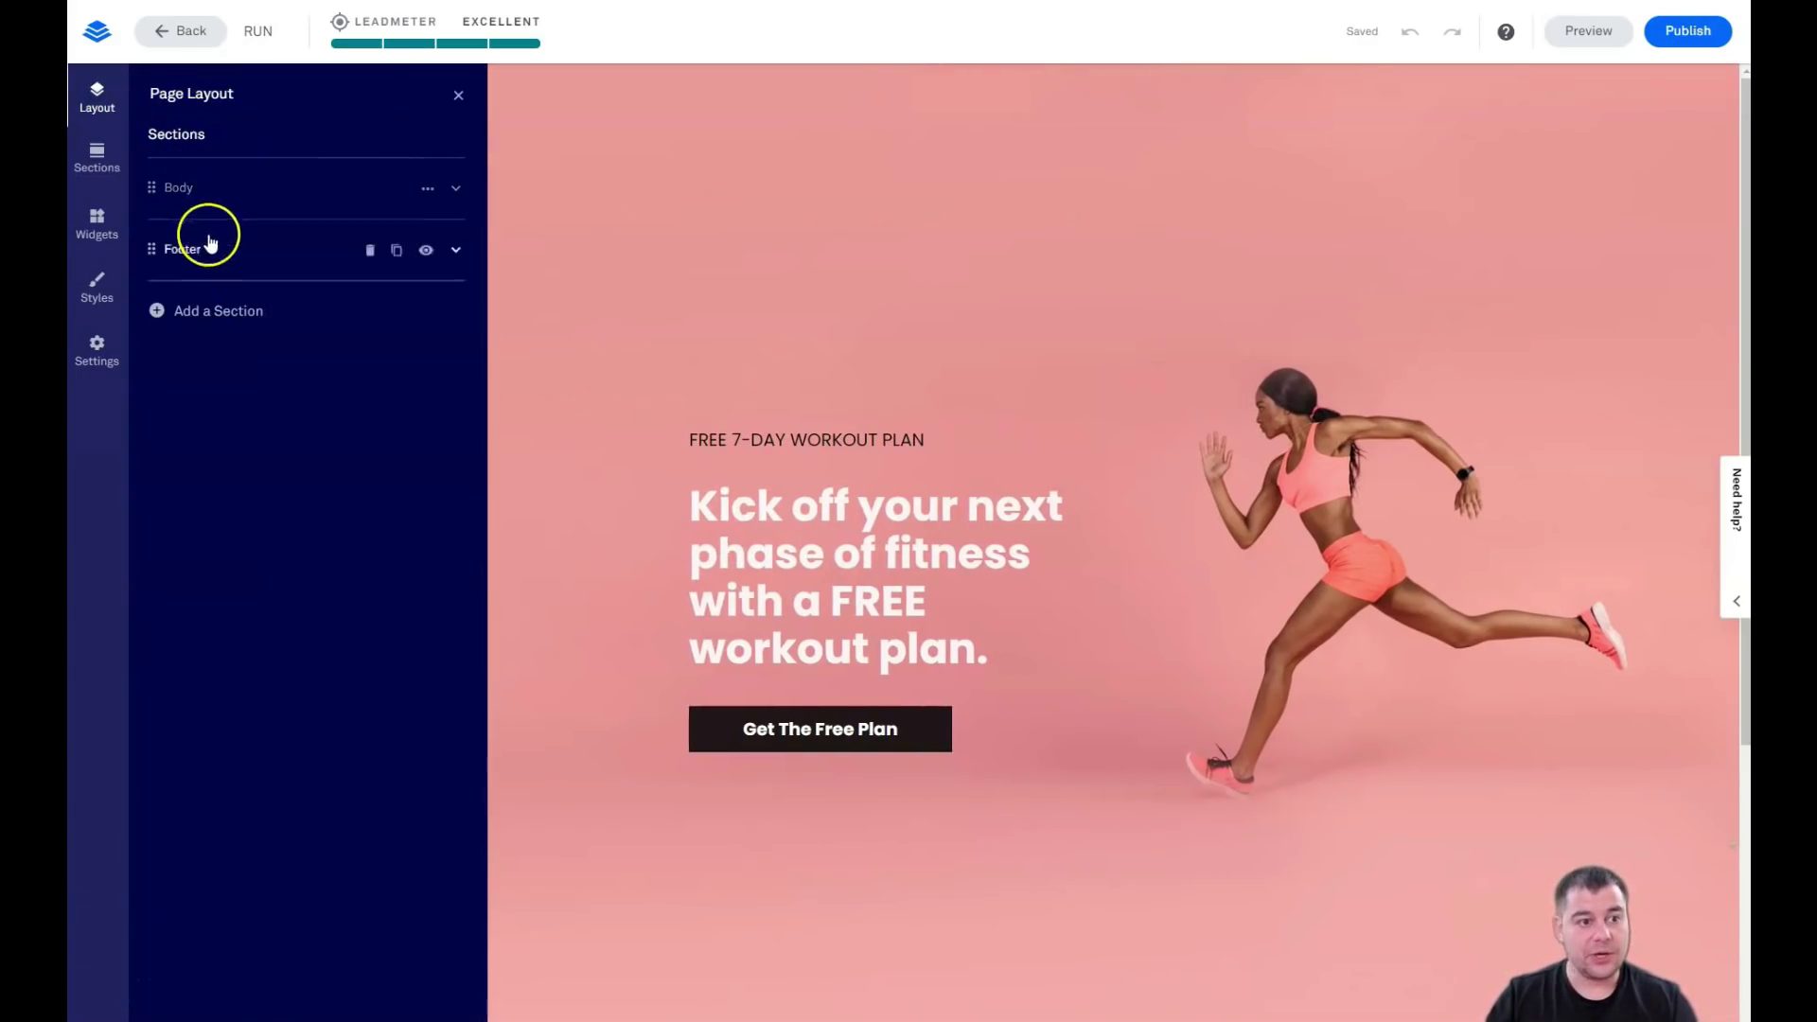
{"action": "left_click", "coordinate": [181, 312]}
{"action": "left_click", "coordinate": [254, 305]}
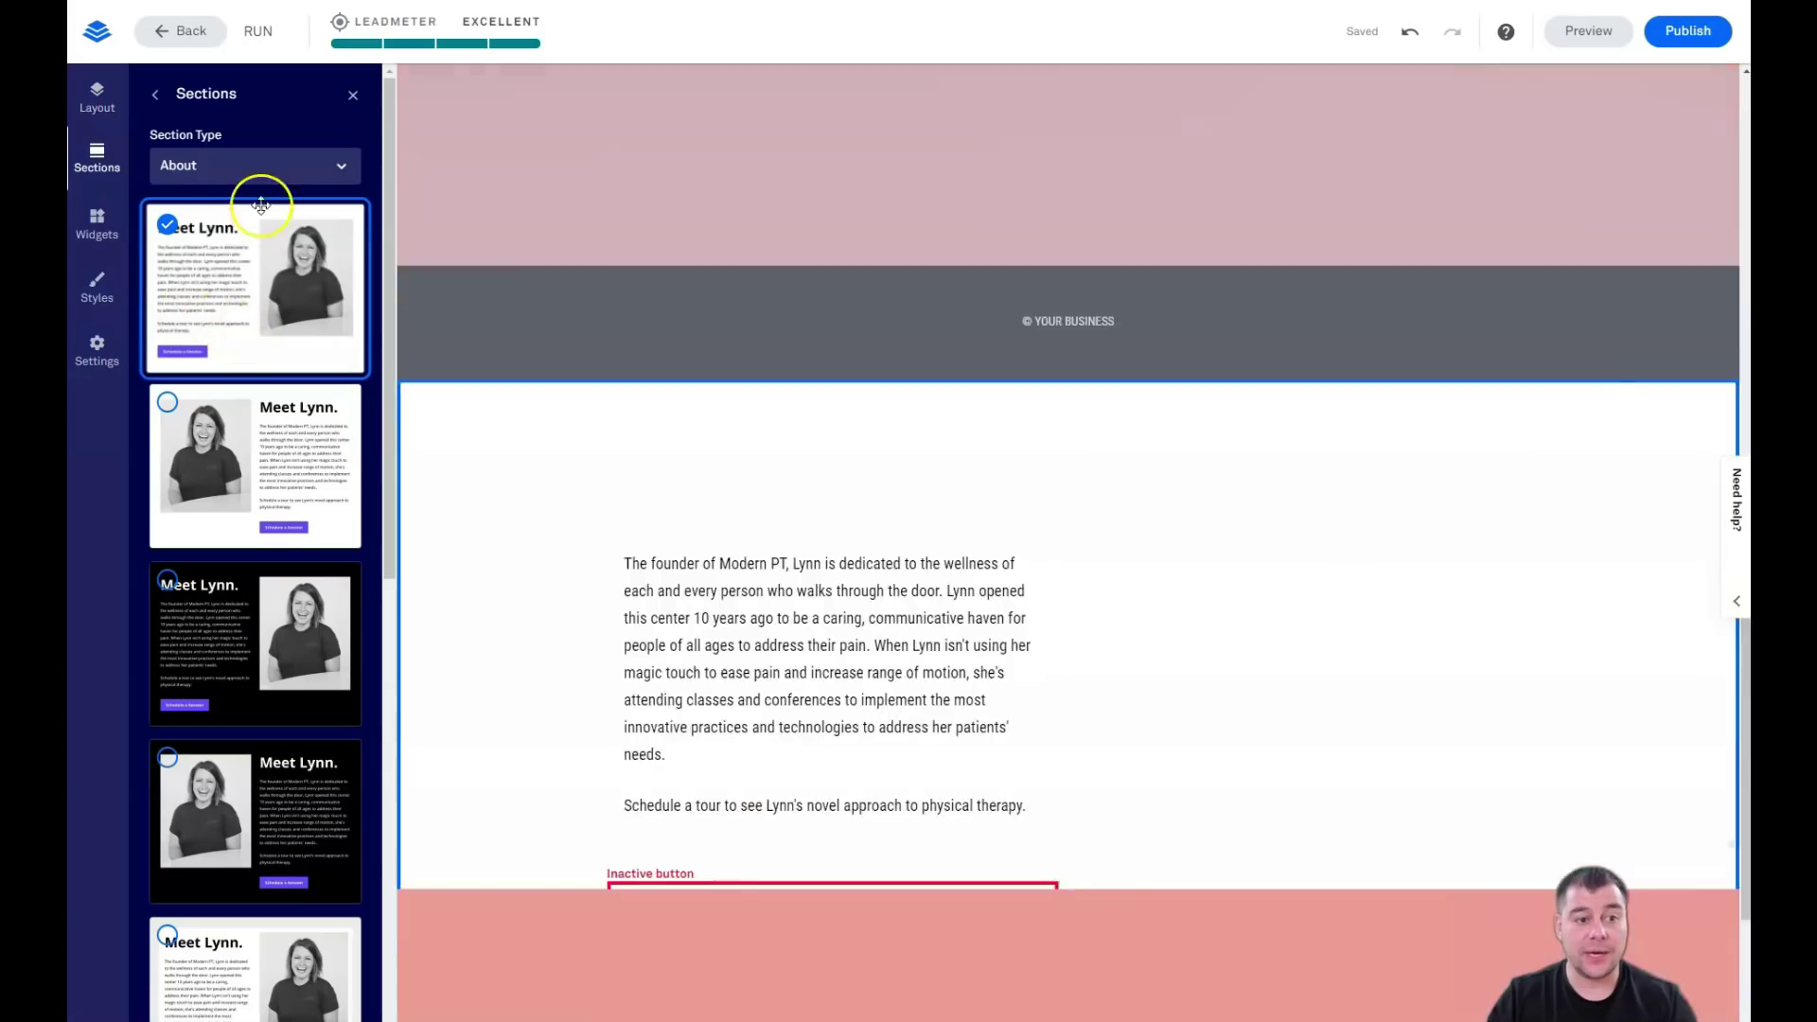
- Browse the Contact Us and Hero section types and swap the new About section for the first single-quote Testimonials design
{"action": "left_click", "coordinate": [335, 180]}
{"action": "left_click", "coordinate": [243, 242]}
{"action": "left_click", "coordinate": [343, 171]}
{"action": "left_click", "coordinate": [227, 266]}
{"action": "left_click", "coordinate": [336, 176]}
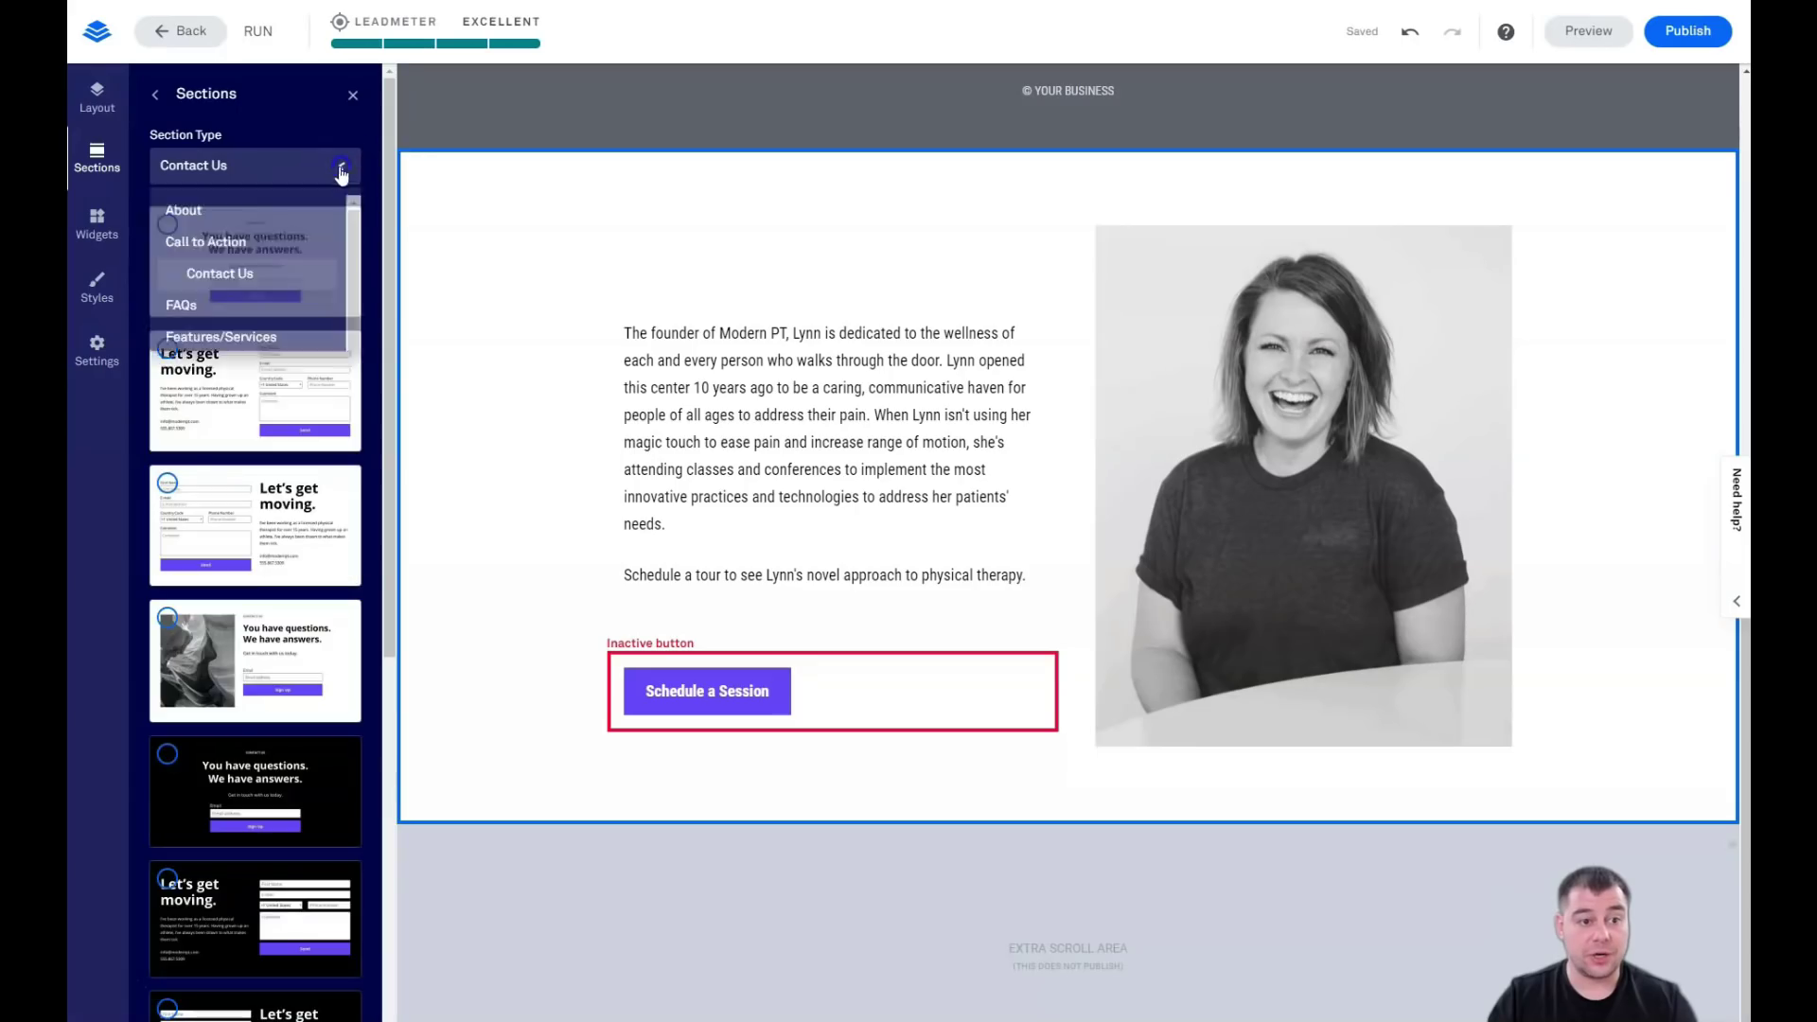
{"action": "left_click", "coordinate": [333, 228]}
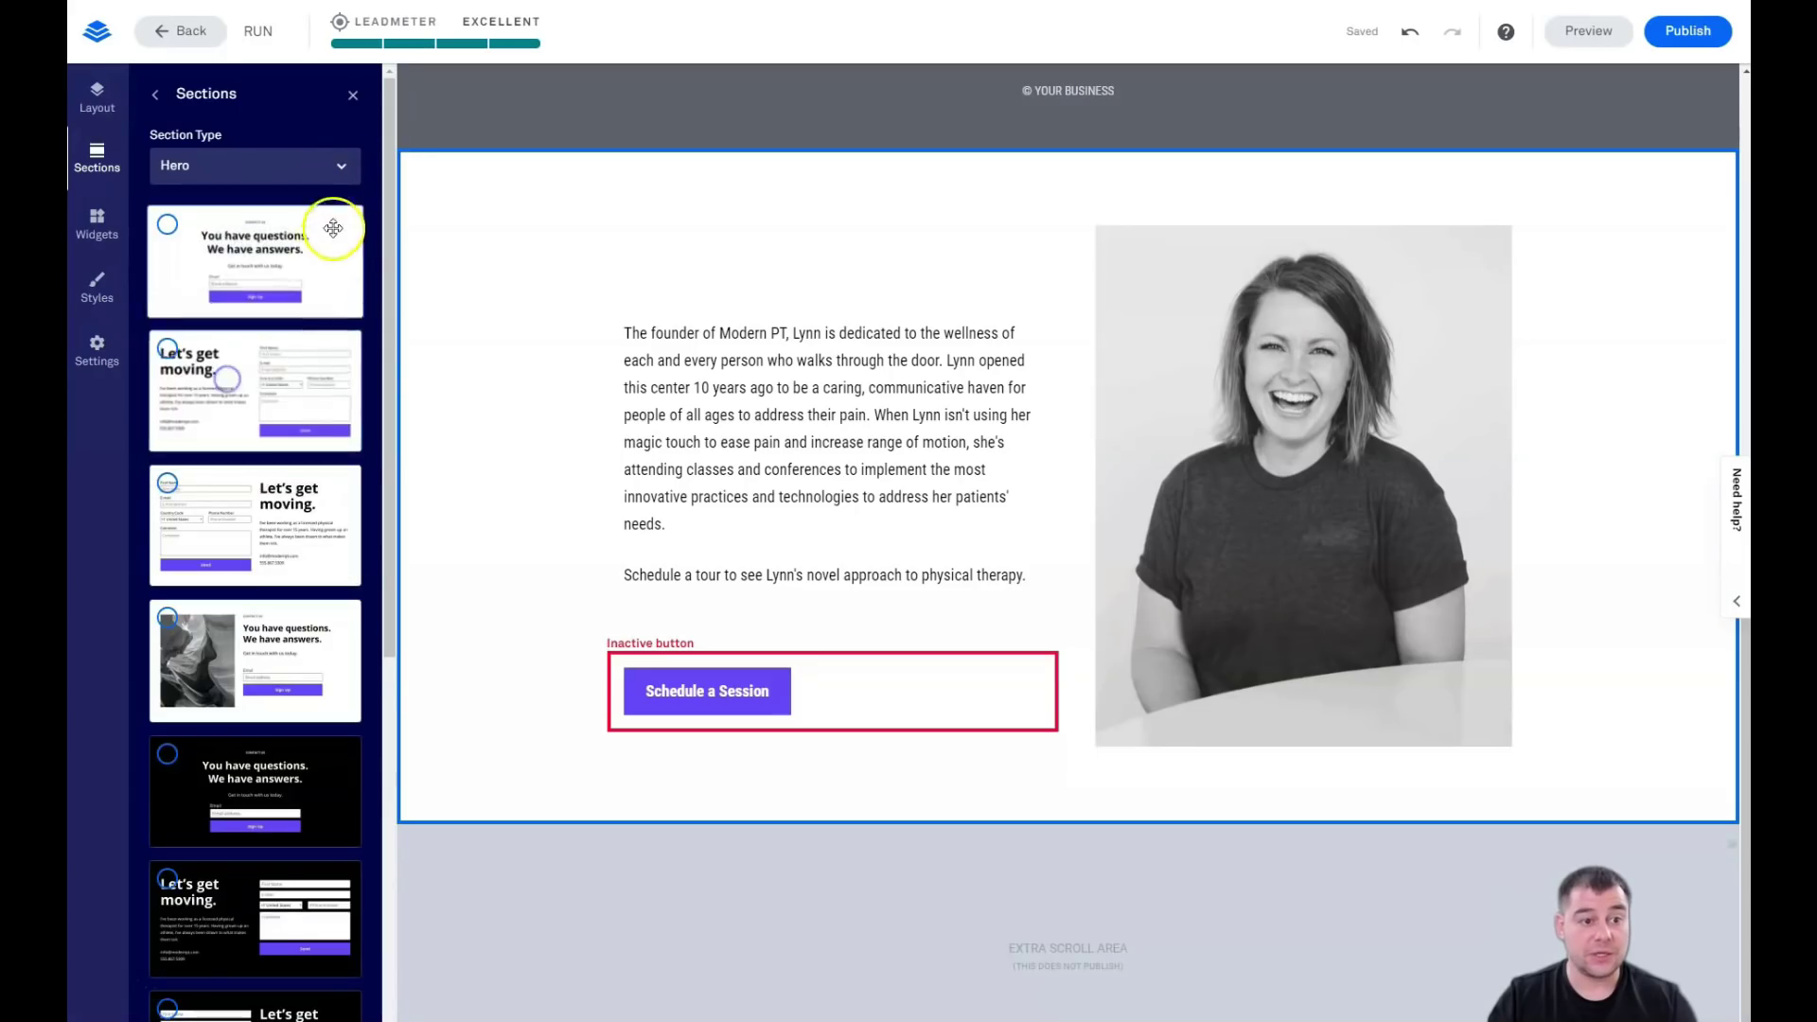
{"action": "left_click", "coordinate": [342, 165]}
{"action": "scroll", "coordinate": [269, 331], "scroll_direction": "down", "scroll_amount": 3}
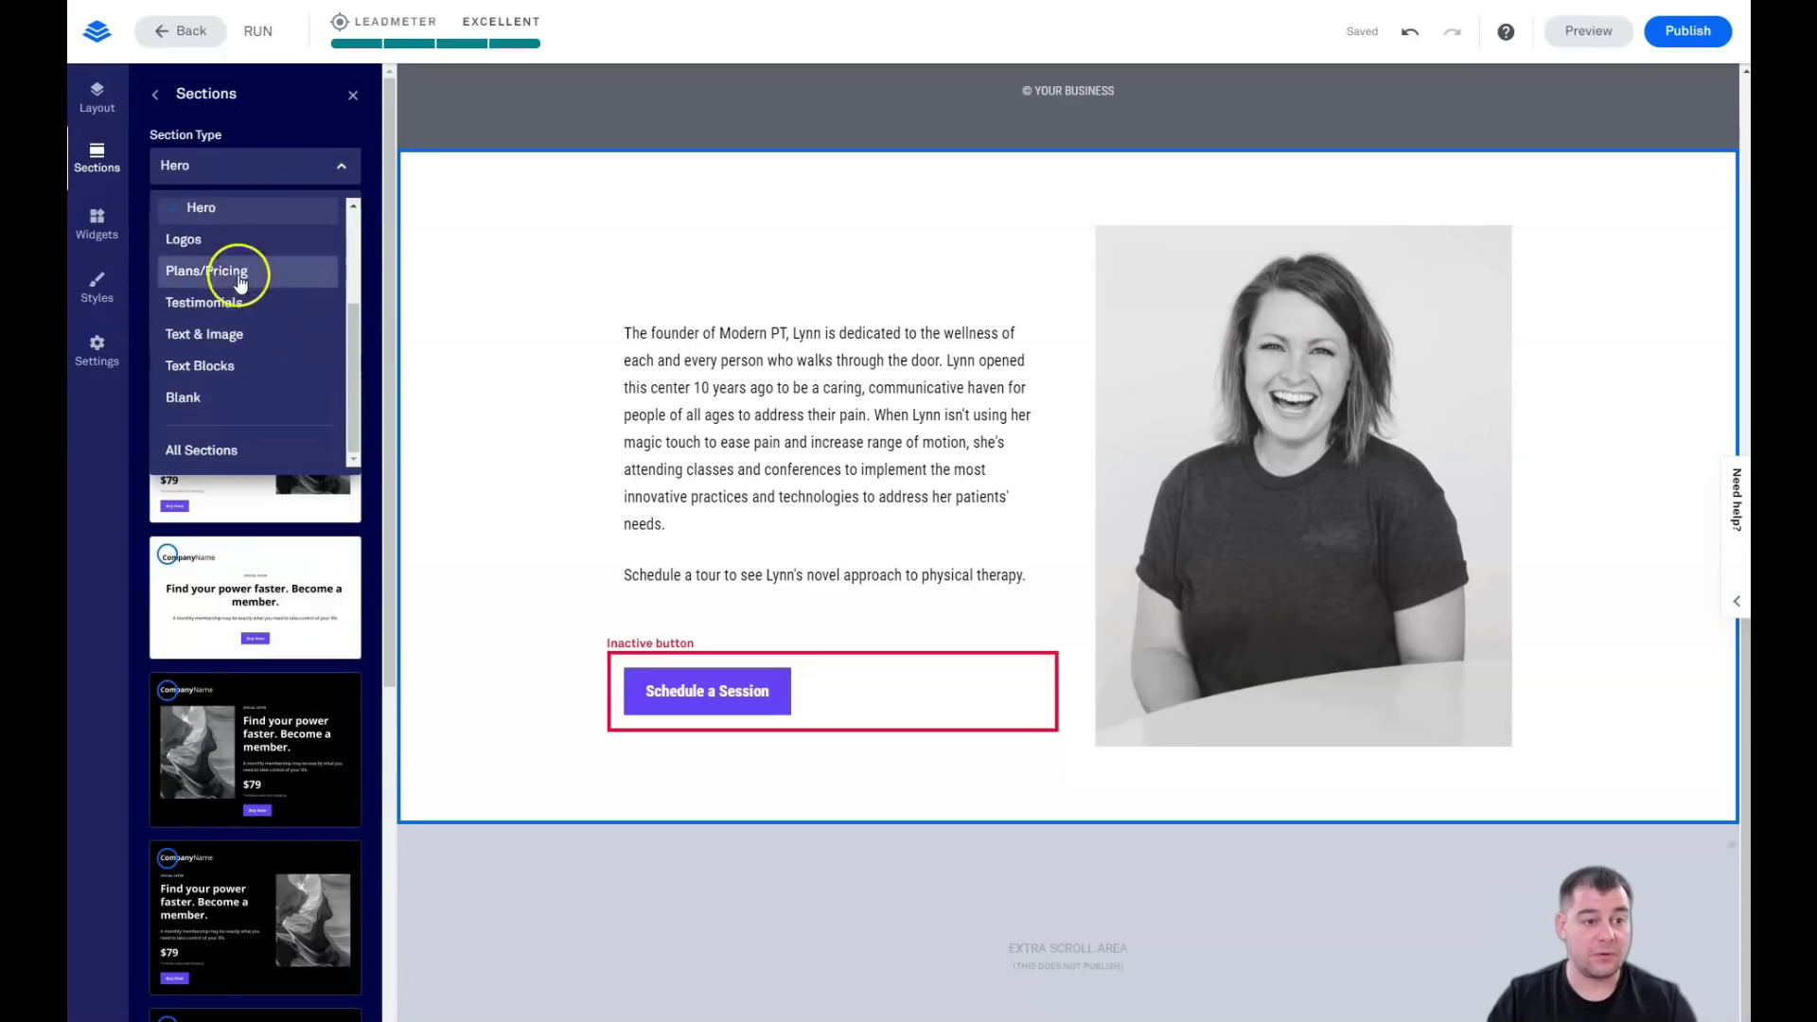
{"action": "left_click", "coordinate": [227, 303]}
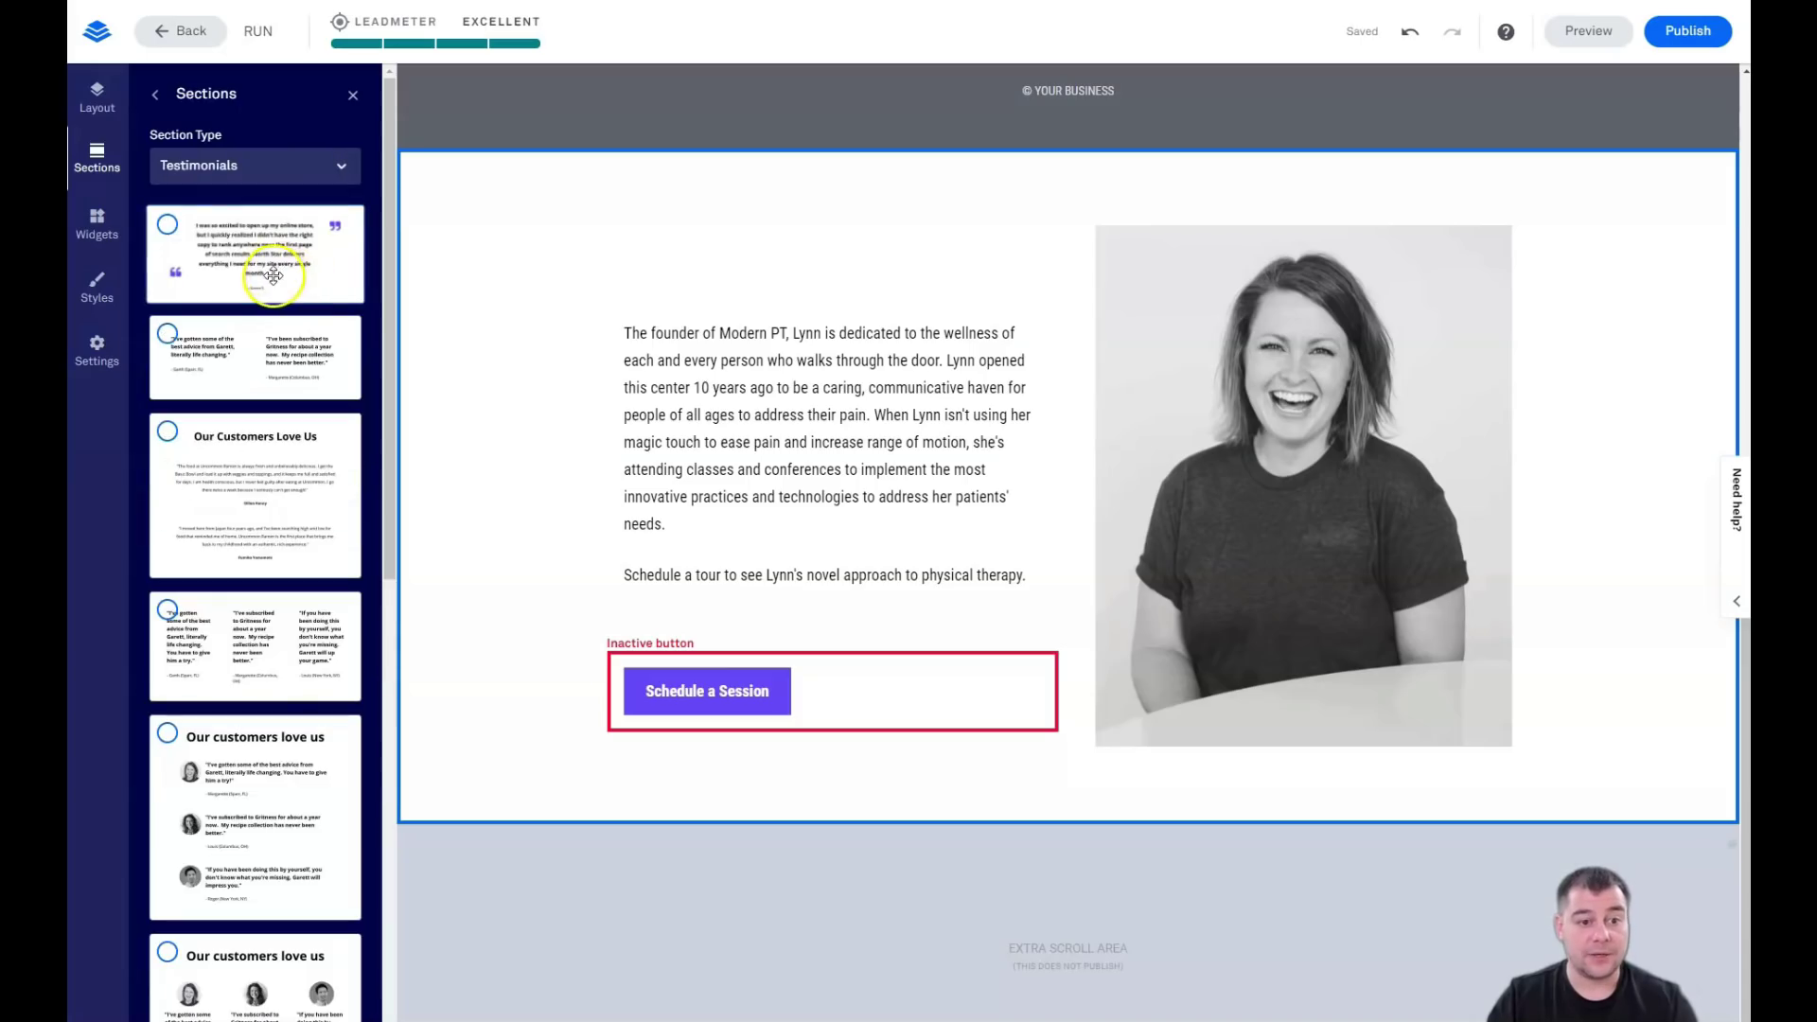
{"action": "left_click", "coordinate": [167, 223]}
- Insert a Blank section with one full-width row above two columns between the footer and the testimonial
{"action": "left_click", "coordinate": [341, 167]}
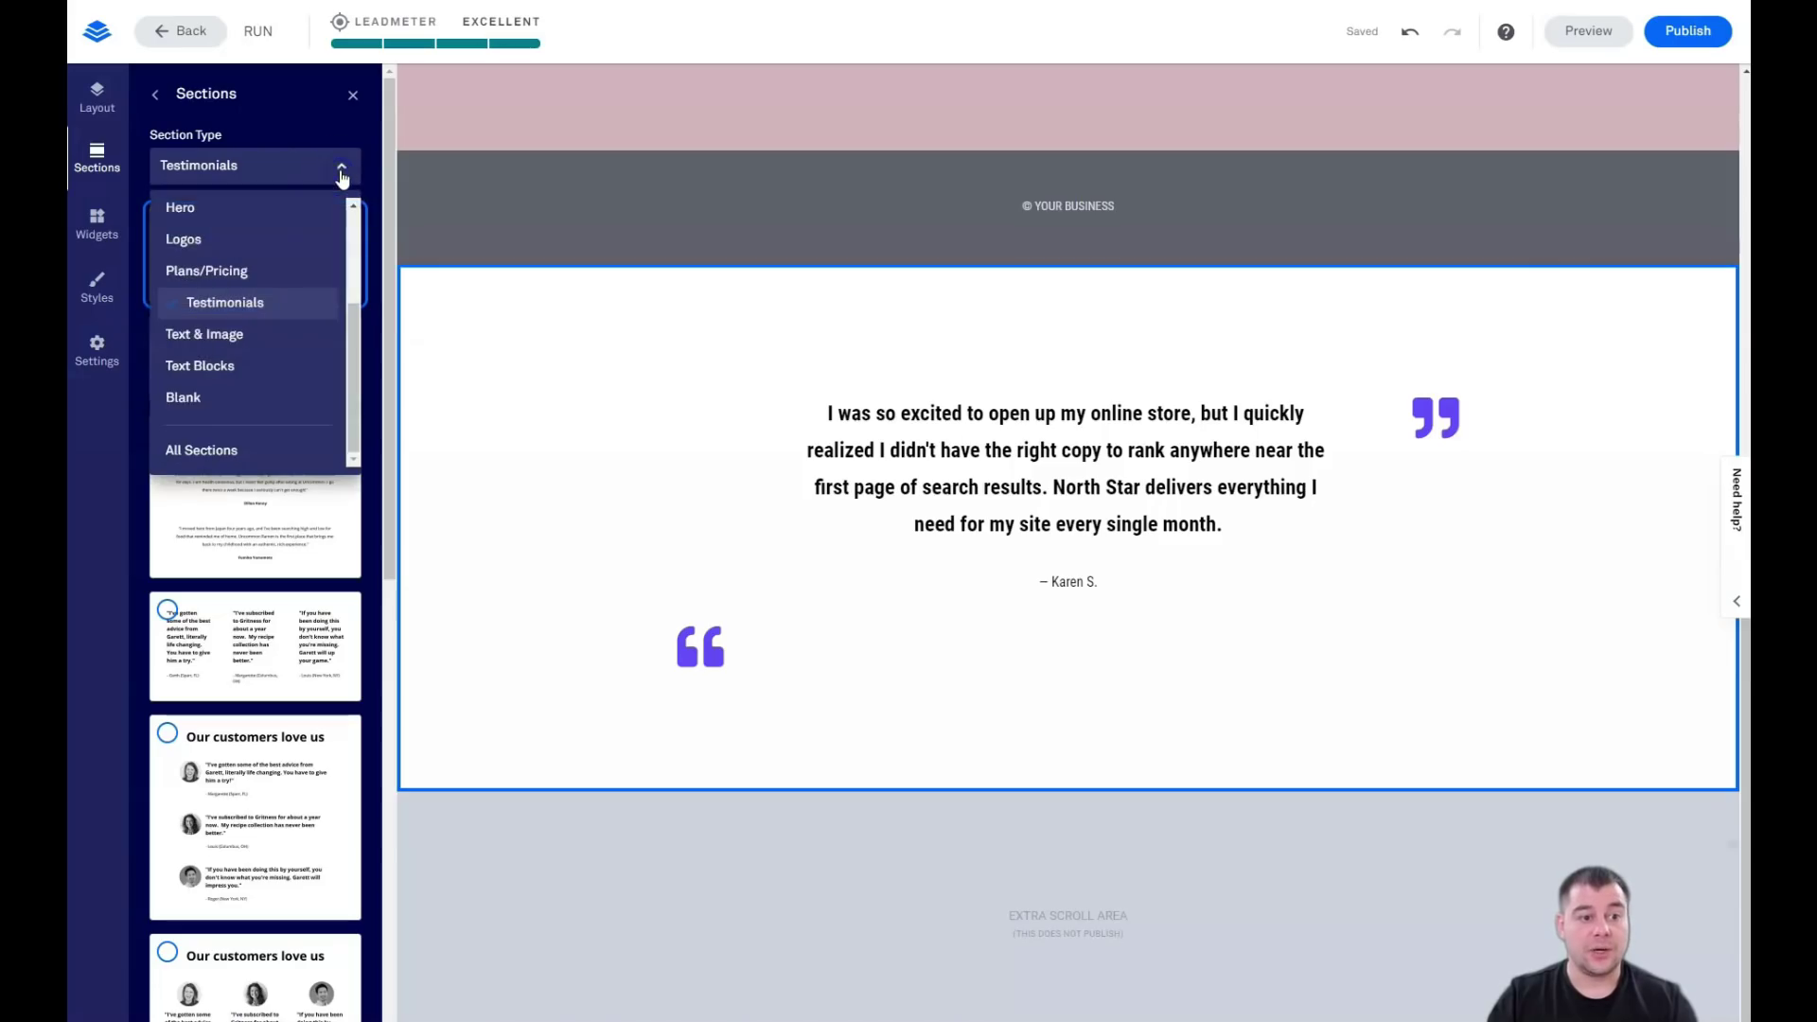
{"action": "left_click", "coordinate": [237, 398]}
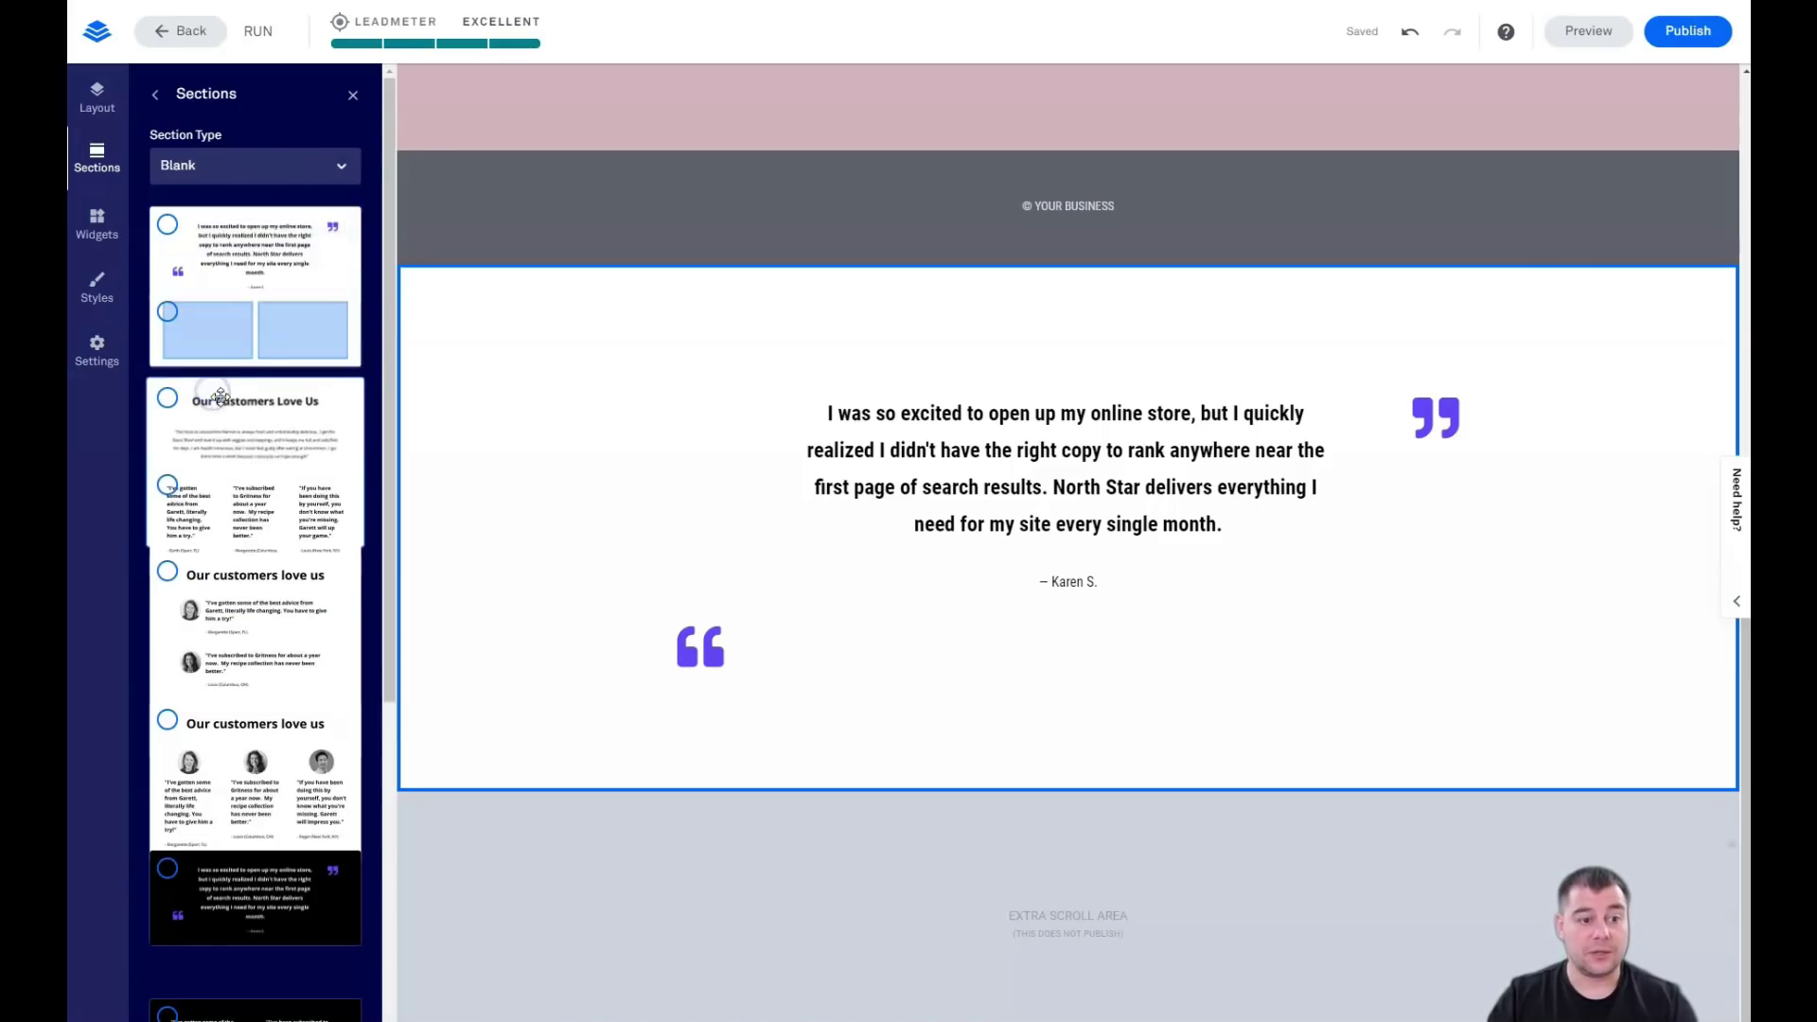
{"action": "scroll", "coordinate": [247, 383], "scroll_direction": "down", "scroll_amount": 5}
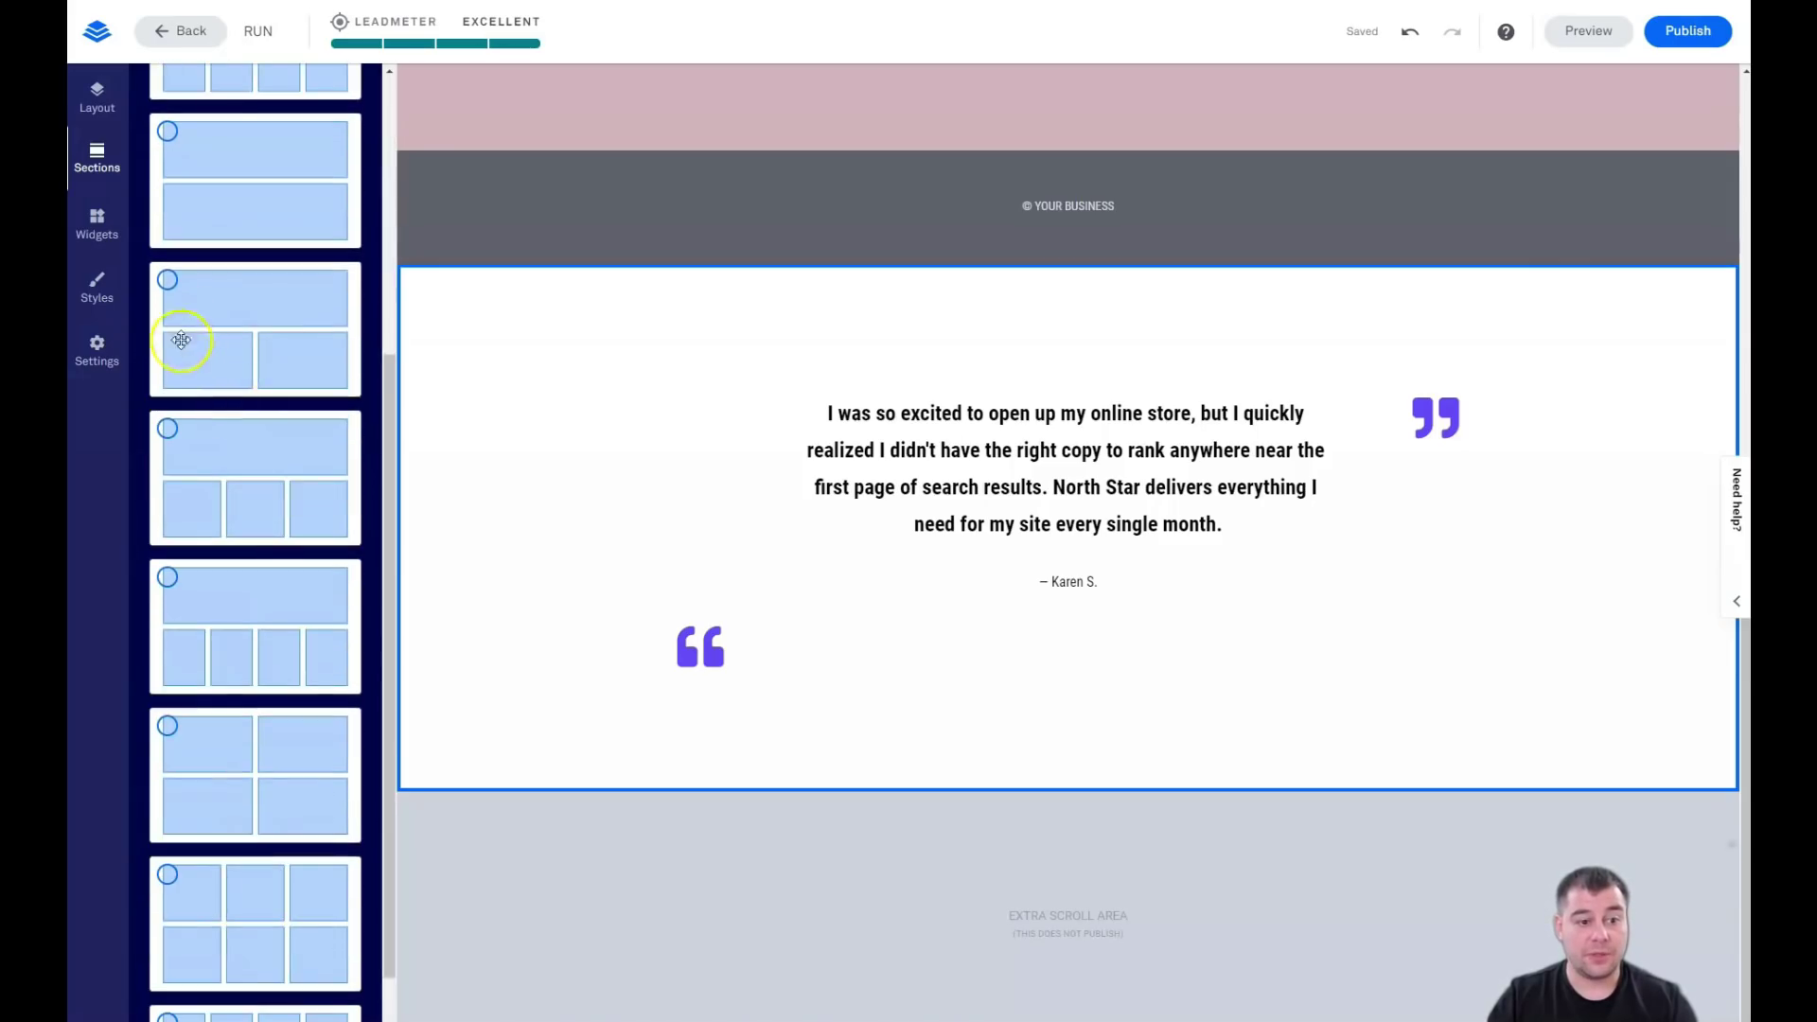
{"action": "left_click_drag", "start_coordinate": [183, 299], "coordinate": [1055, 203]}
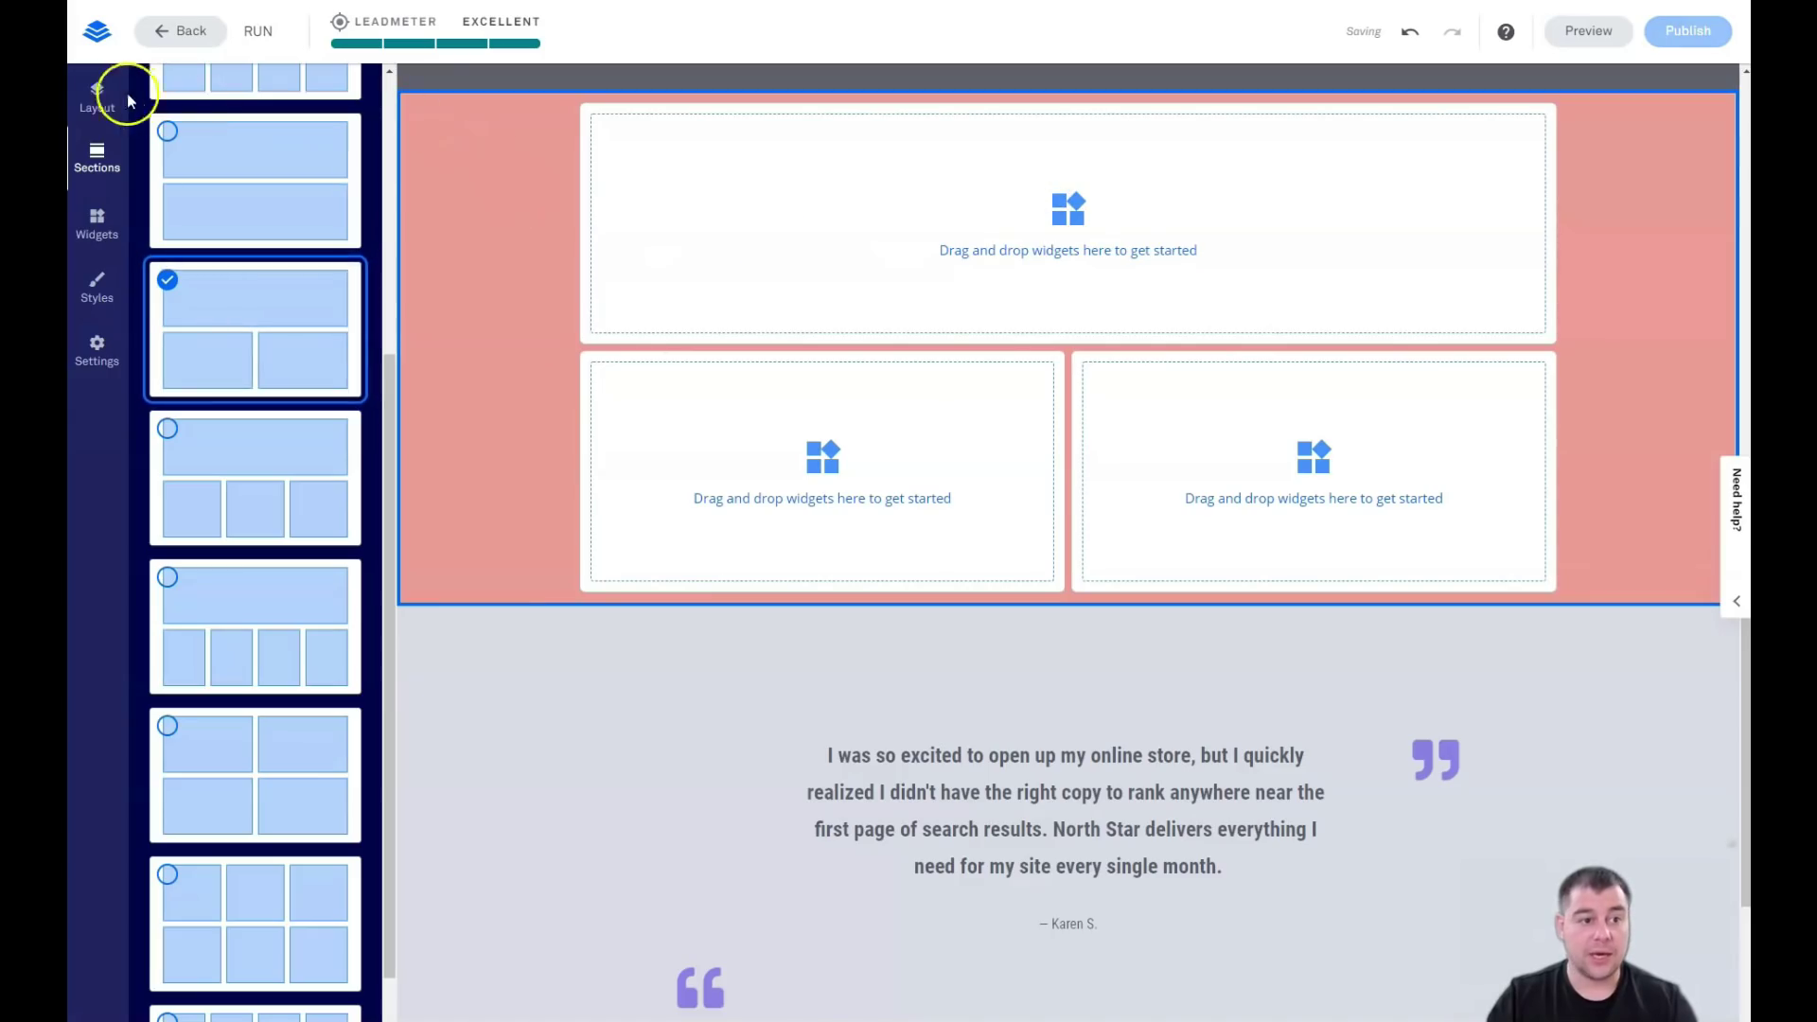
- Delete the Testimonials 1 section from the page
{"action": "left_click", "coordinate": [95, 103]}
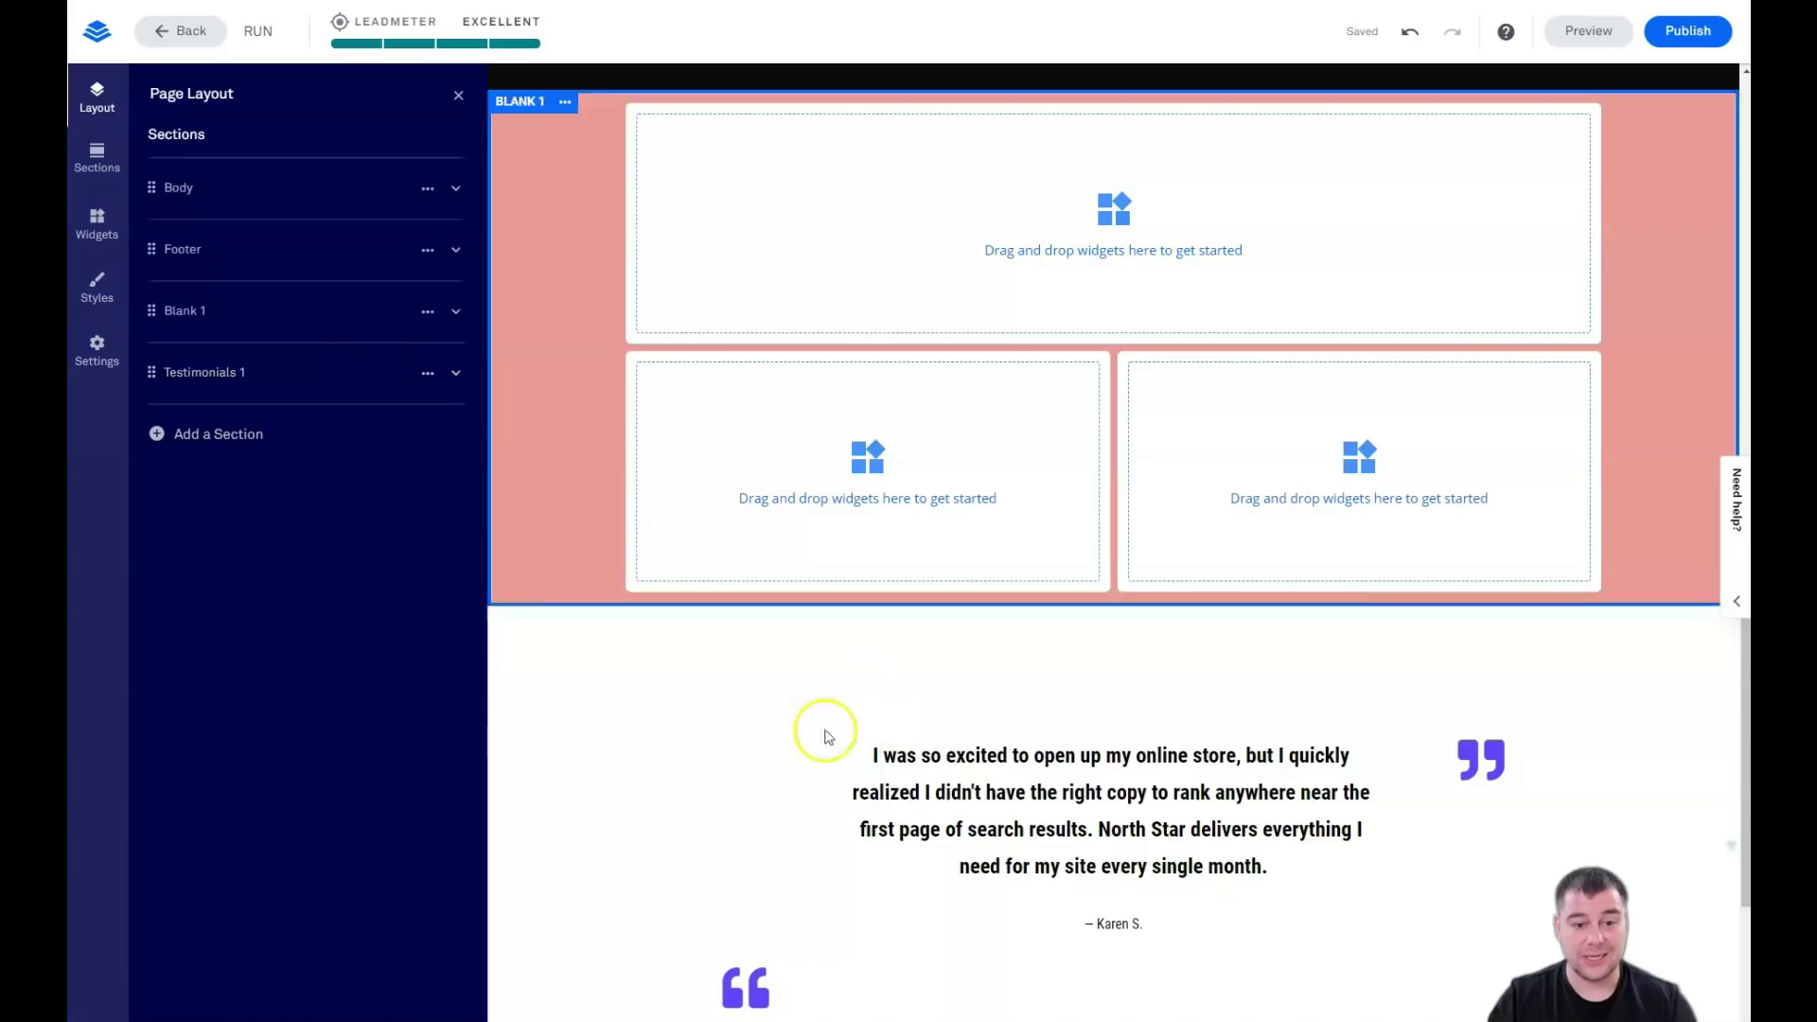
{"action": "left_click", "coordinate": [614, 619]}
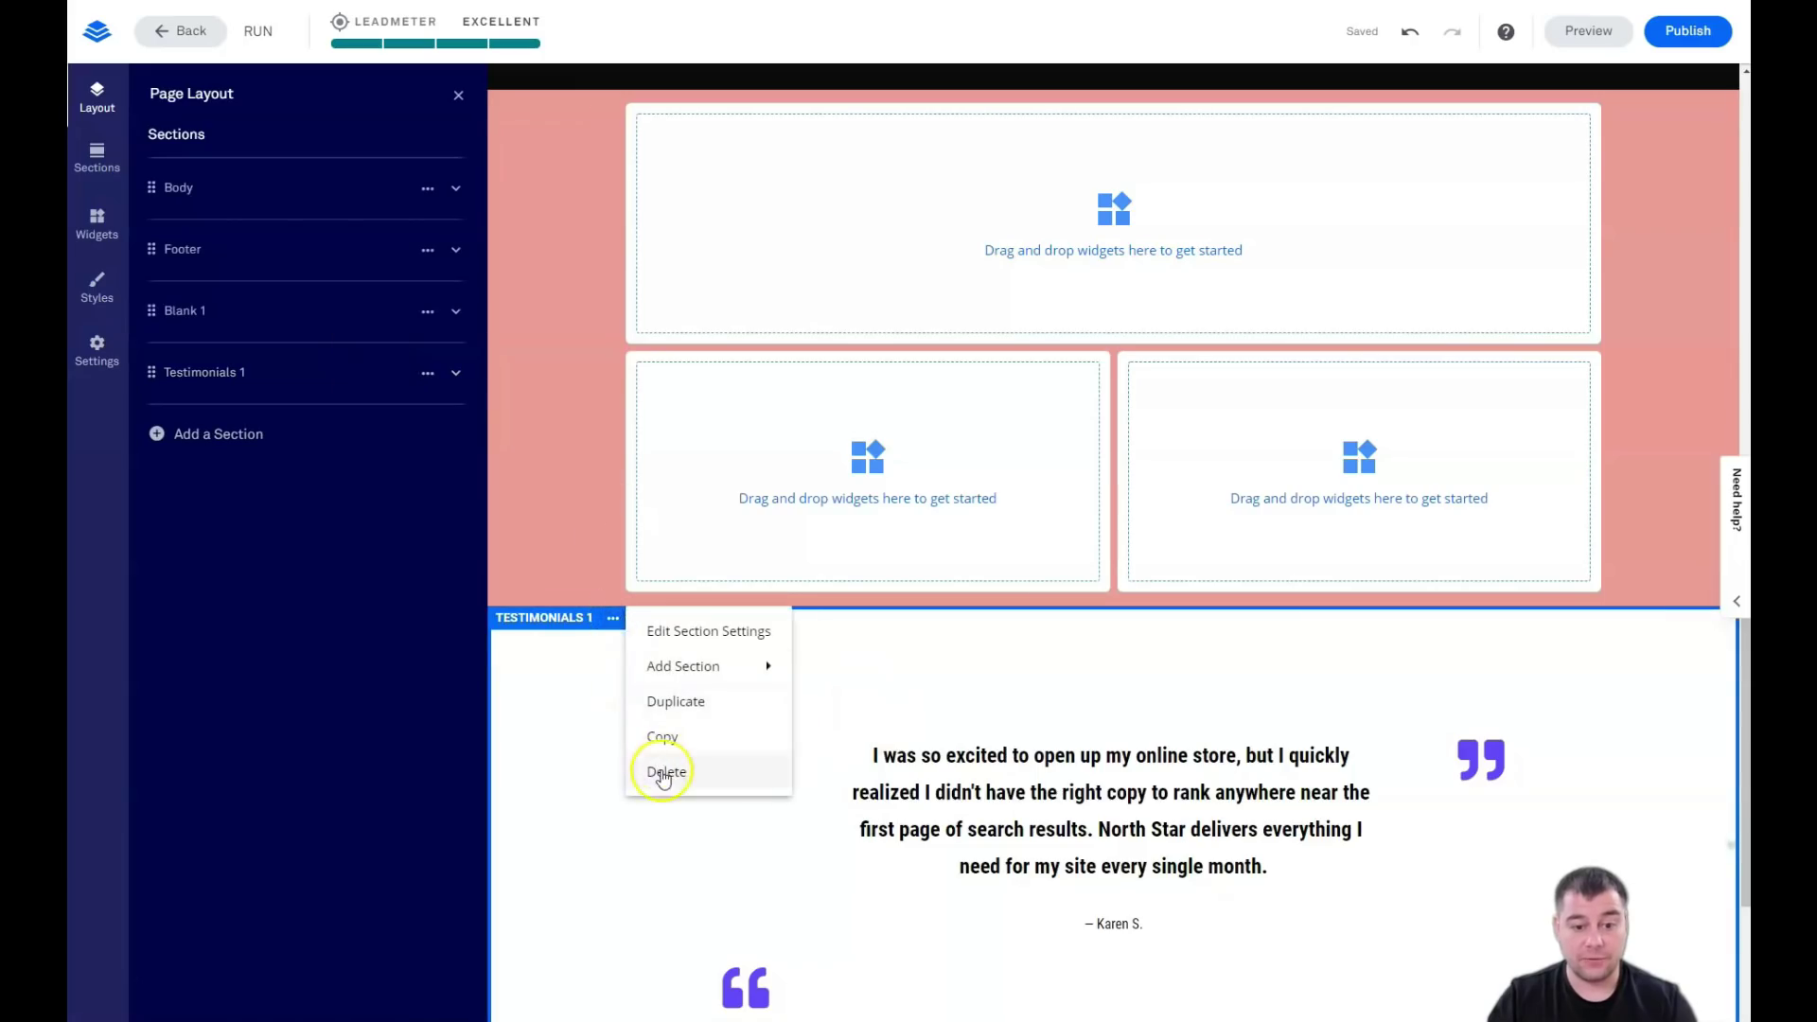
{"action": "left_click", "coordinate": [666, 767]}
{"action": "left_click", "coordinate": [658, 738]}
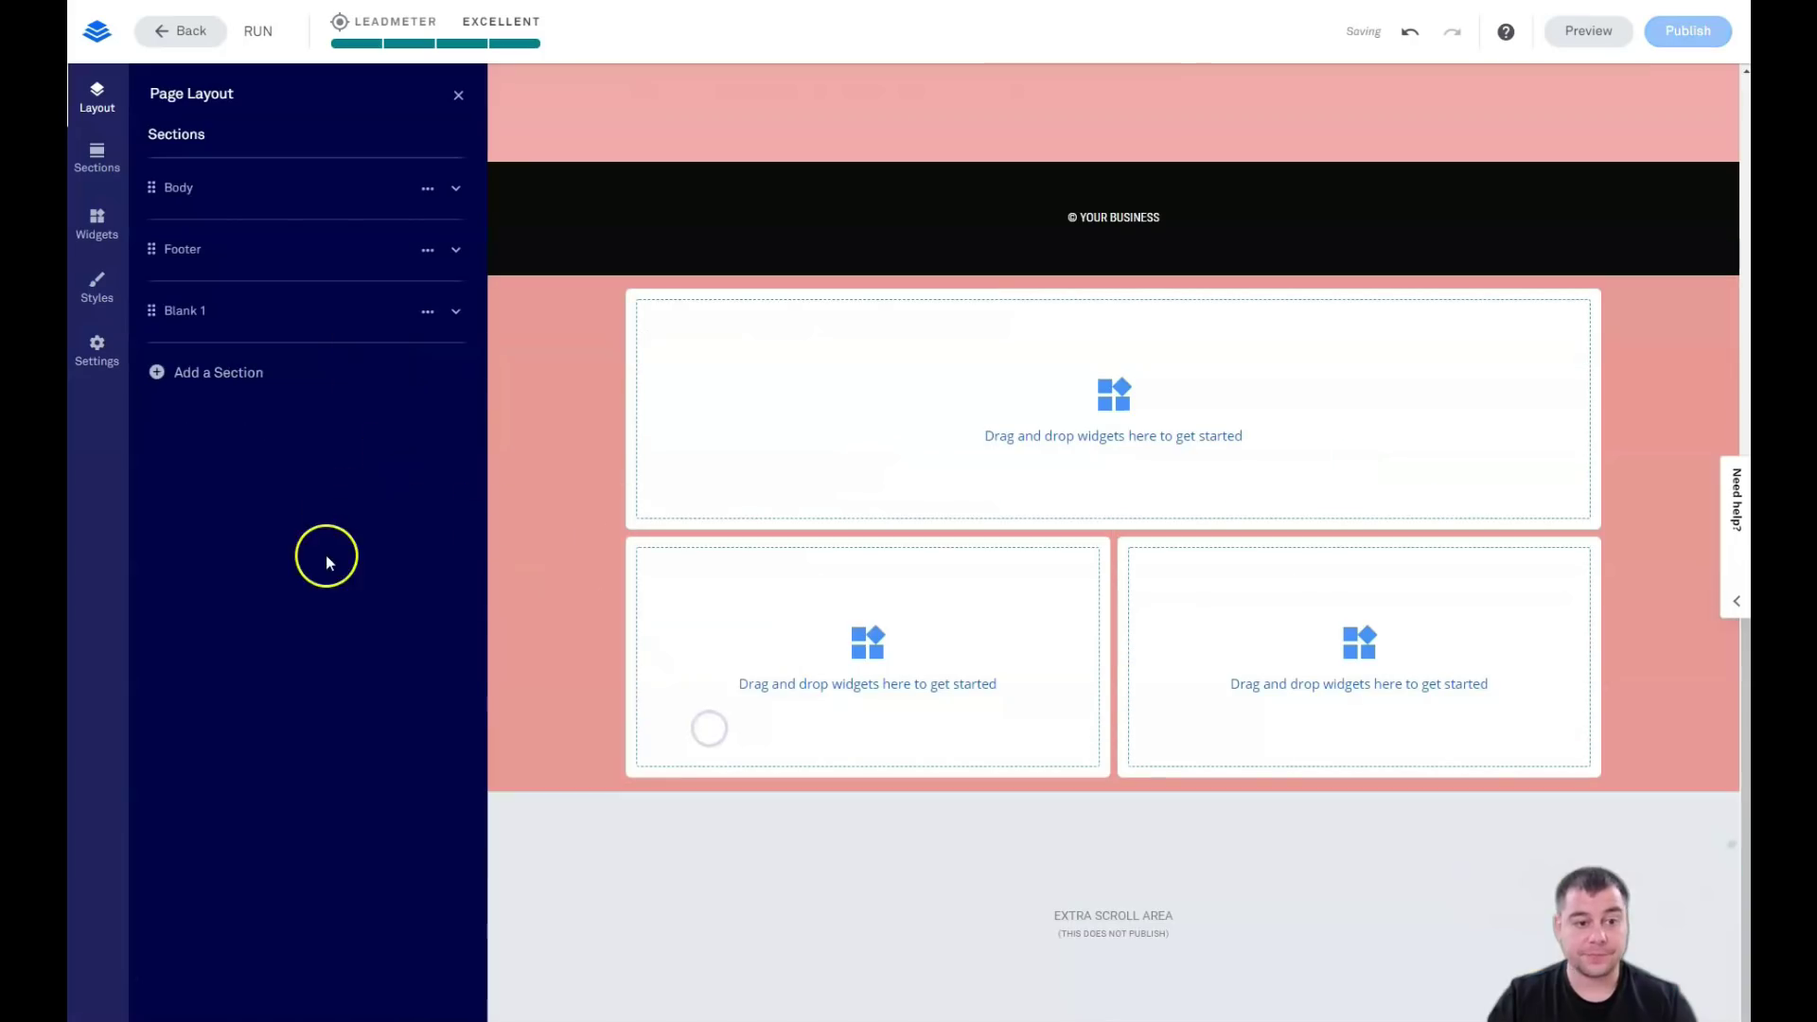
- Move the Blank 1 section above the Footer in the page's section order
{"action": "scroll", "coordinate": [814, 511], "scroll_direction": "up", "scroll_amount": 5}
{"action": "left_click_drag", "start_coordinate": [166, 291], "coordinate": [147, 331]}
{"action": "scroll", "coordinate": [907, 463], "scroll_direction": "down", "scroll_amount": 5}
{"action": "scroll", "coordinate": [908, 460], "scroll_direction": "up", "scroll_amount": 10}
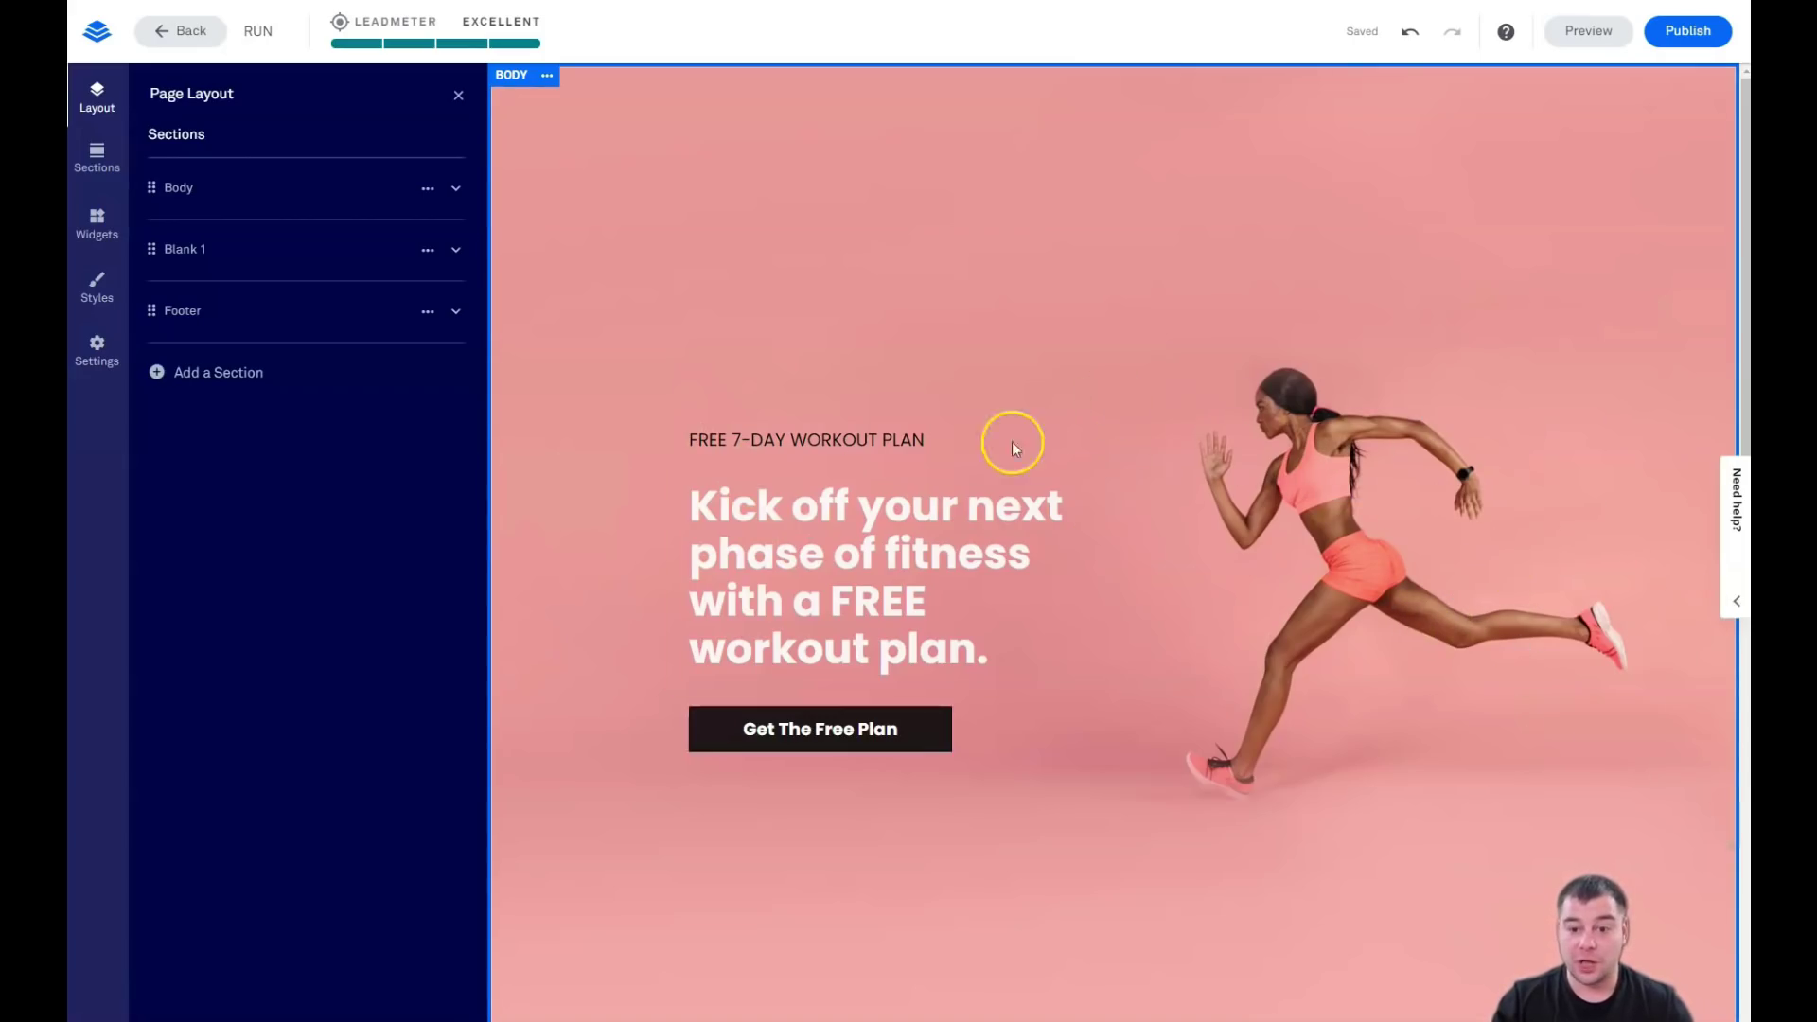
- Expand the Body section to examine its section style, headline and column entries and the options for adding a column or row
{"action": "left_click", "coordinate": [234, 195]}
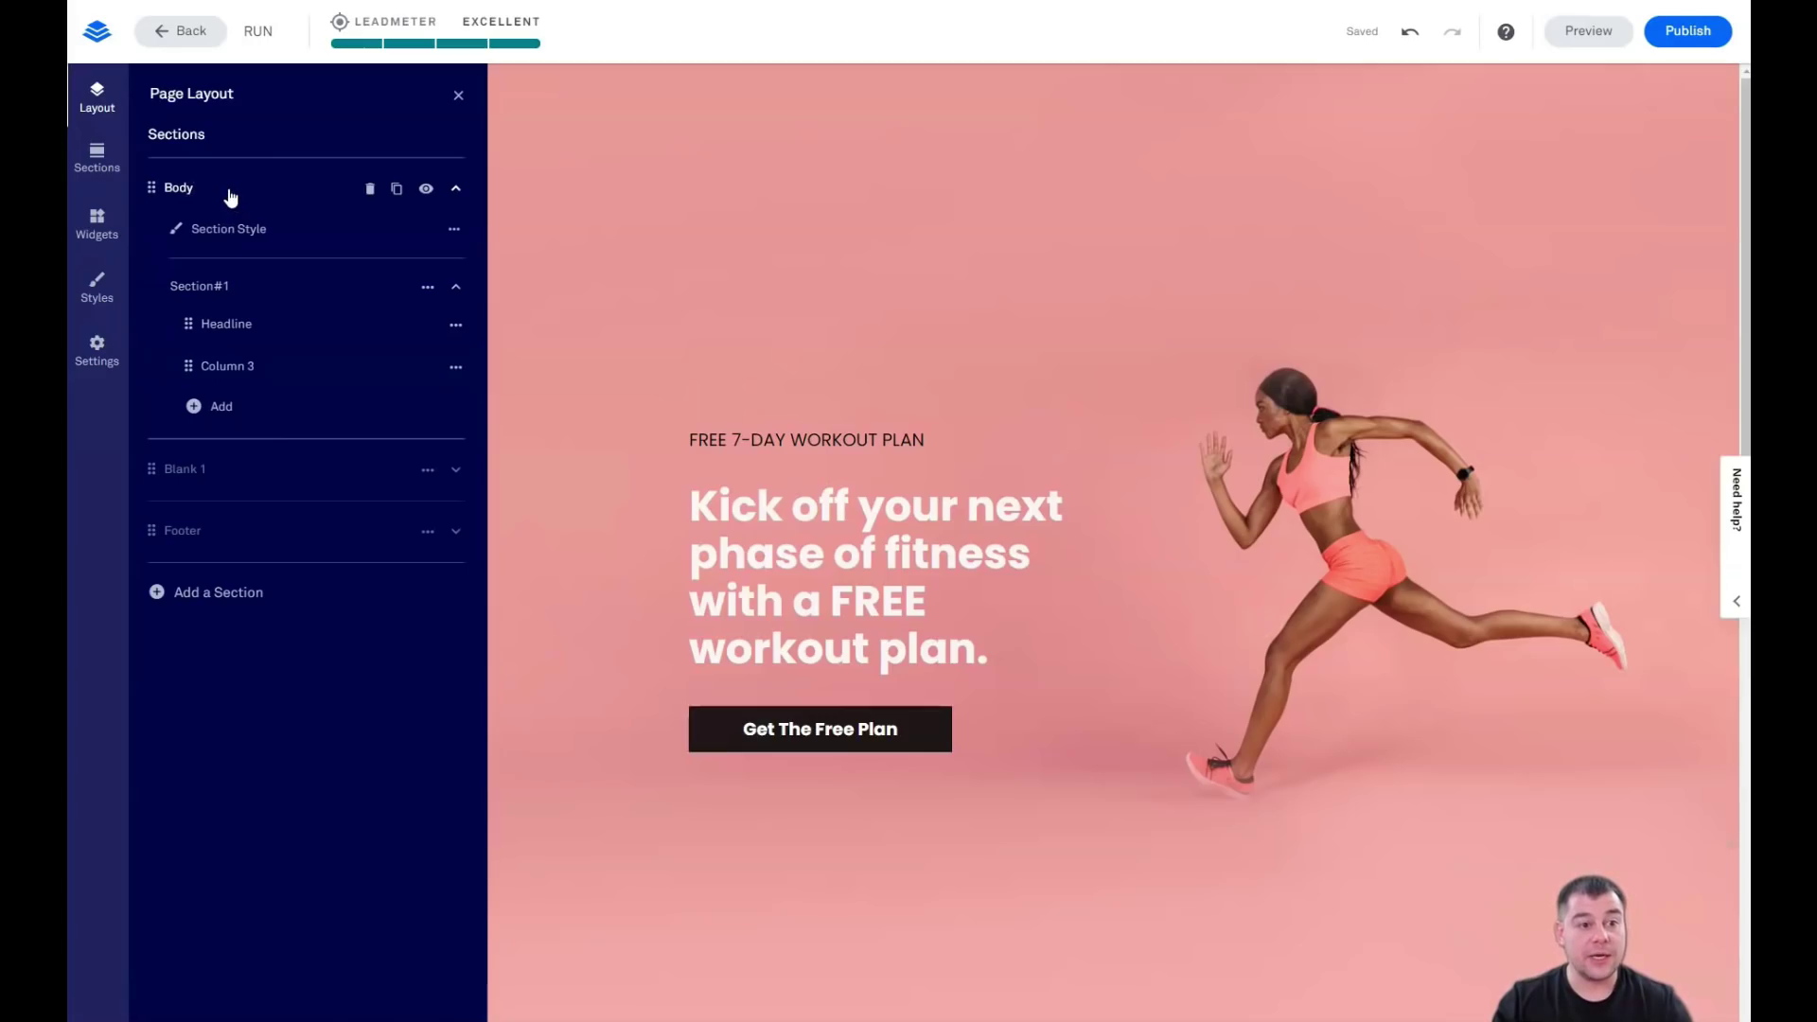
{"action": "left_click", "coordinate": [232, 197]}
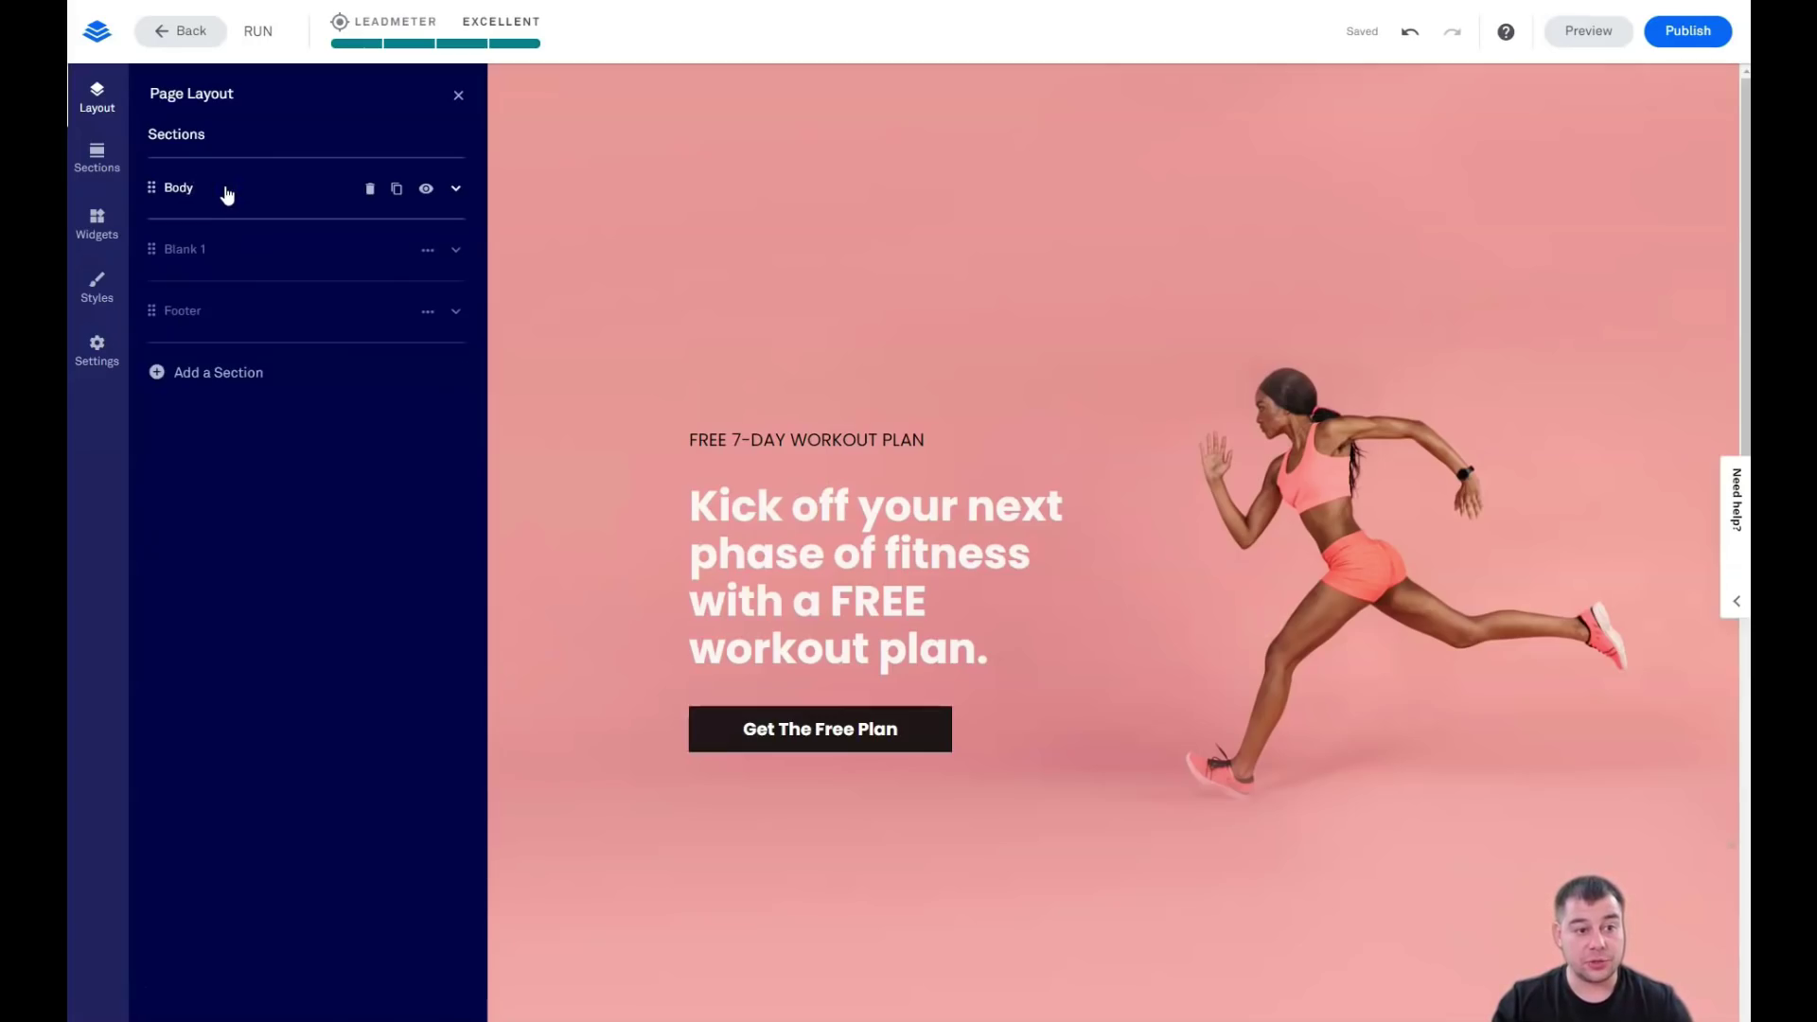
{"action": "left_click", "coordinate": [227, 195]}
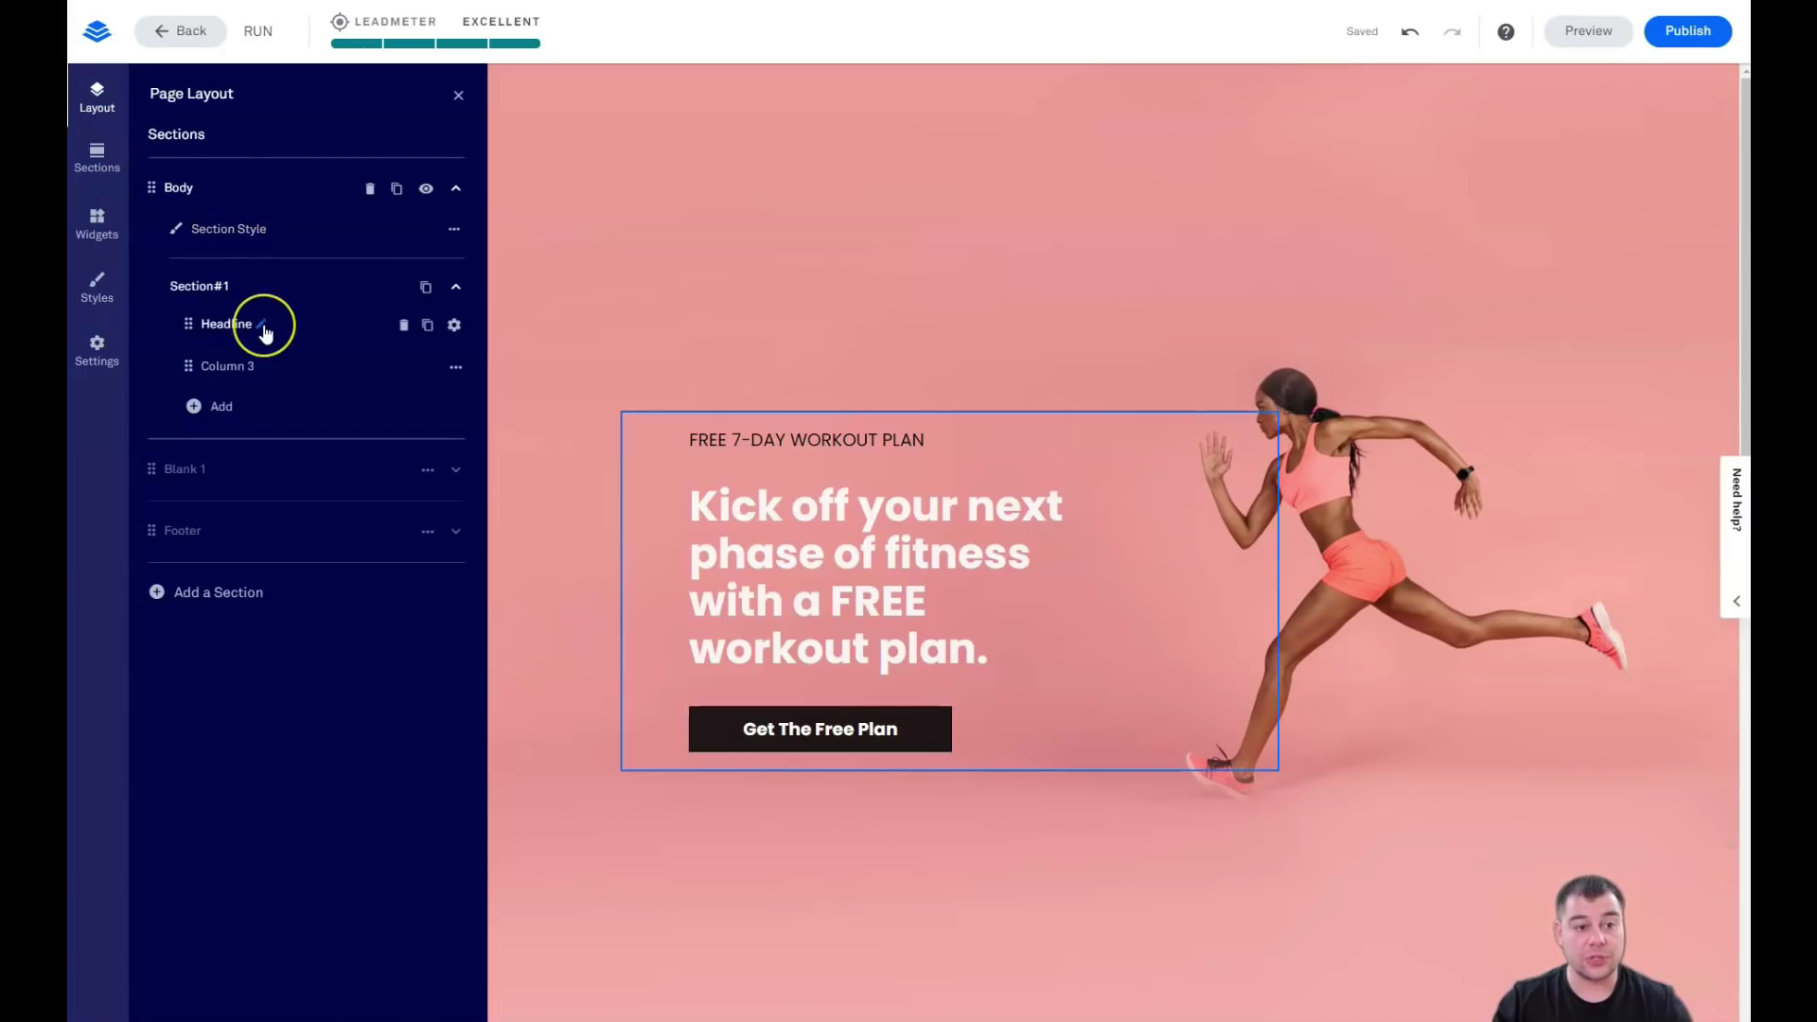
{"action": "left_click", "coordinate": [229, 235]}
{"action": "left_click", "coordinate": [556, 104]}
{"action": "left_click", "coordinate": [548, 83]}
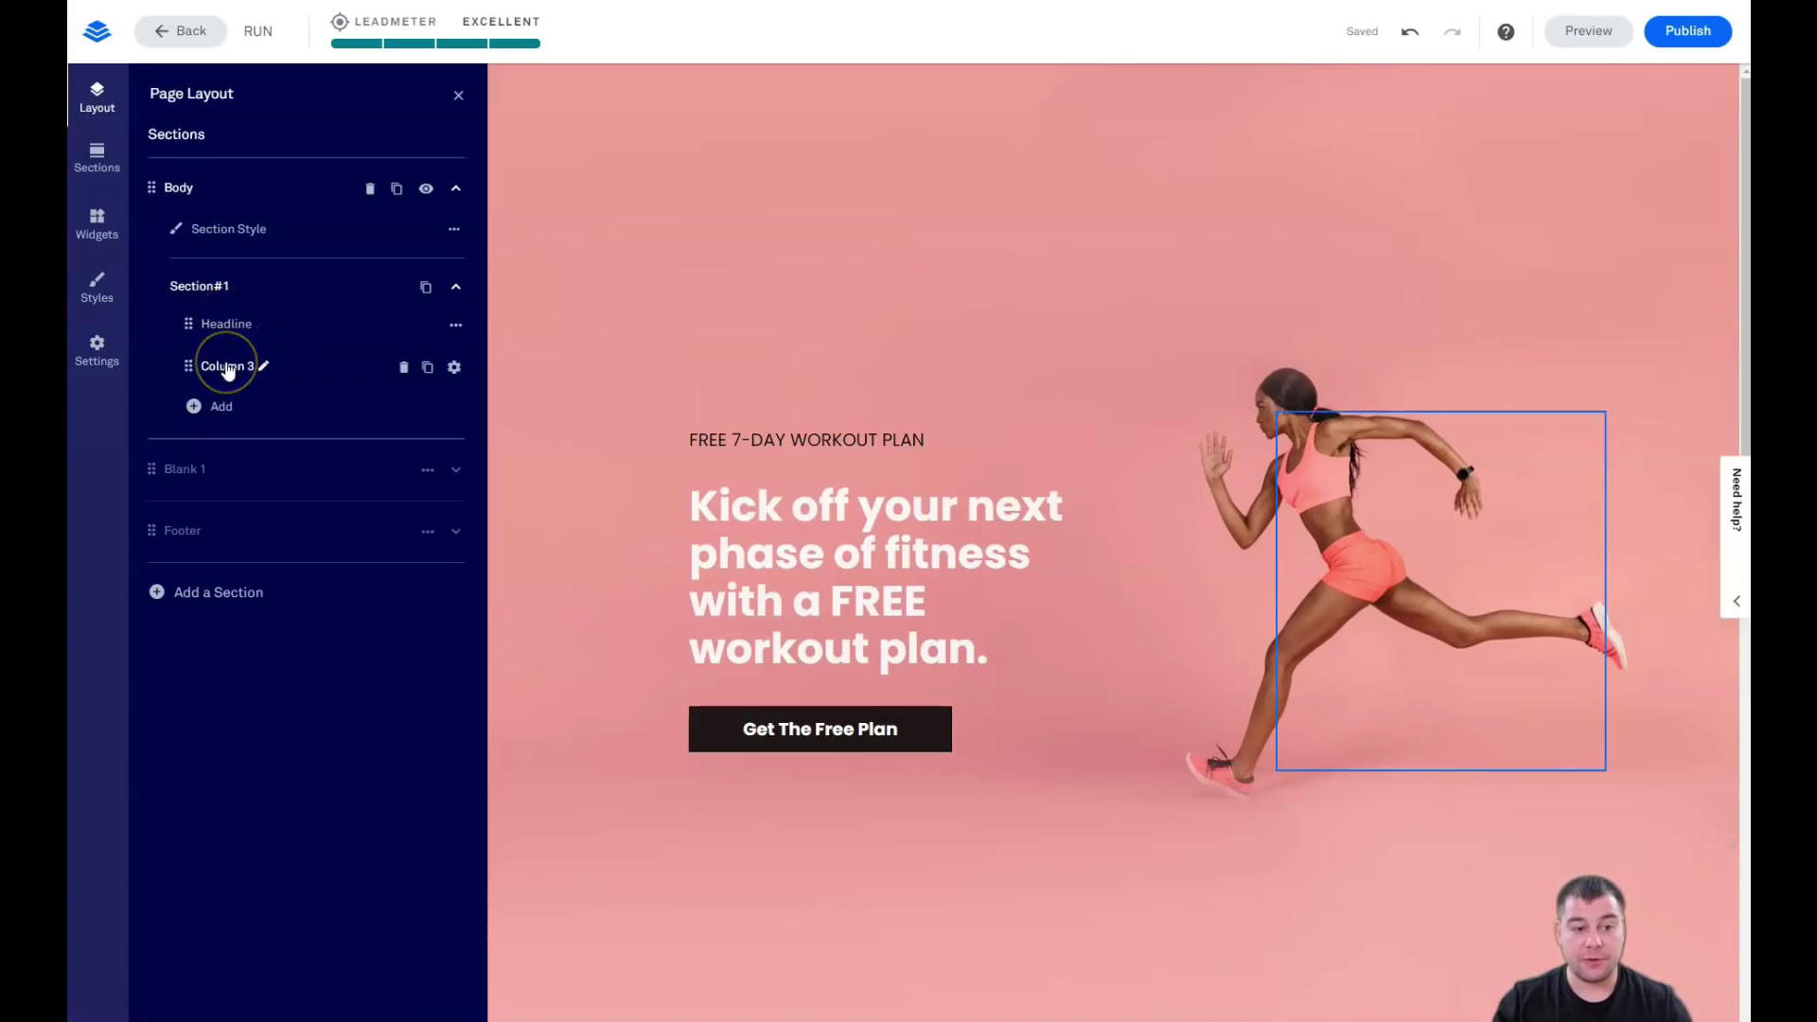
{"action": "left_click", "coordinate": [216, 409]}
{"action": "left_click", "coordinate": [247, 483]}
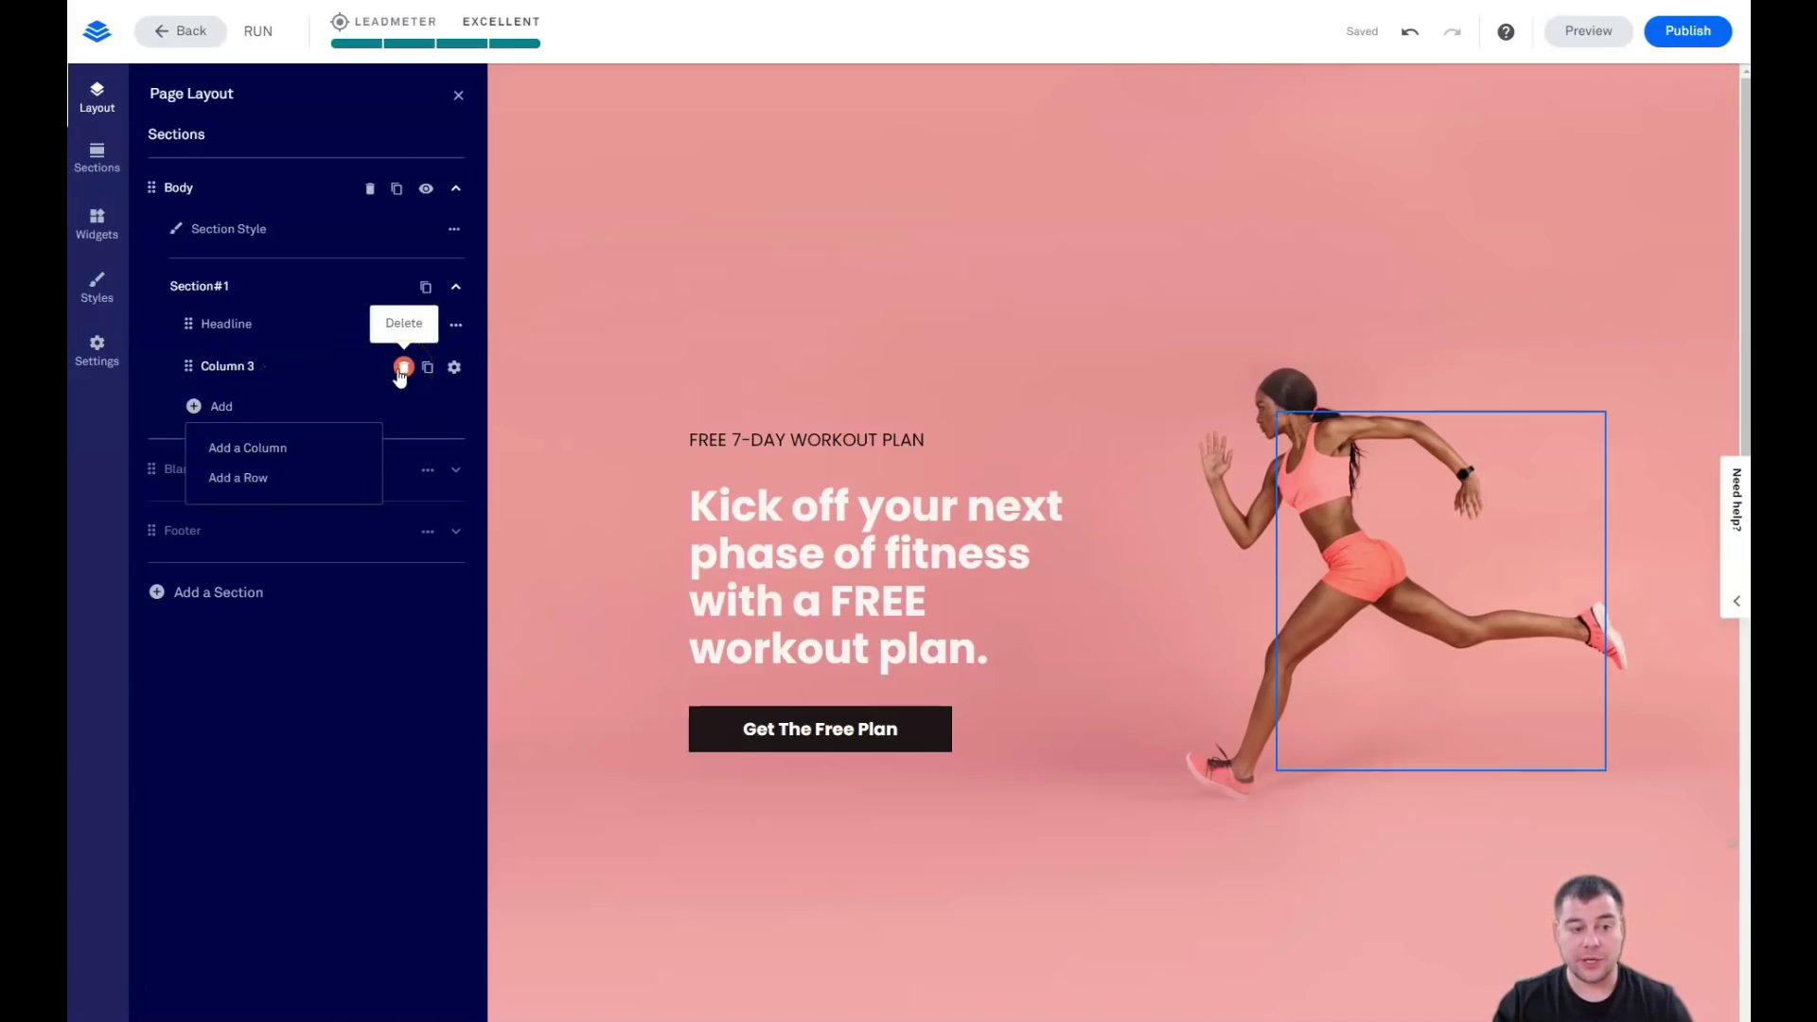
{"action": "left_click", "coordinate": [288, 186]}
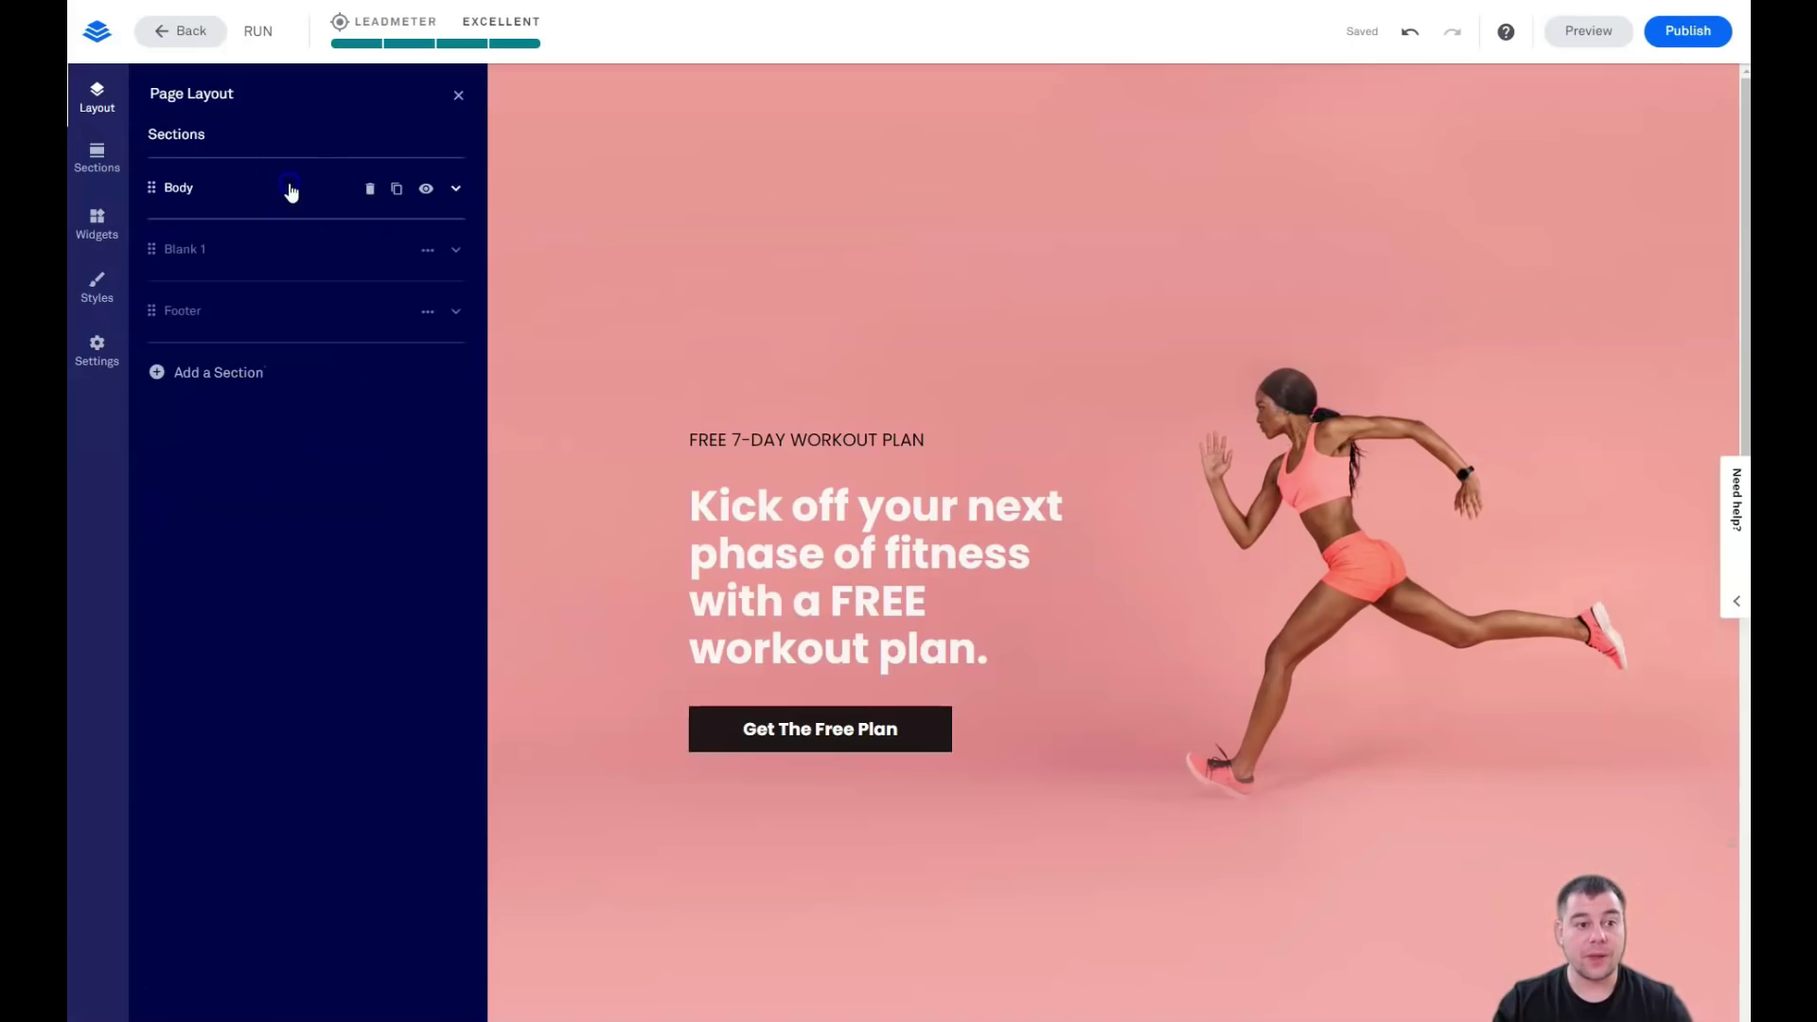
- Go to the Blank 1 section from its layout entry and close the page layout
{"action": "left_click", "coordinate": [259, 251]}
{"action": "left_click", "coordinate": [458, 95]}
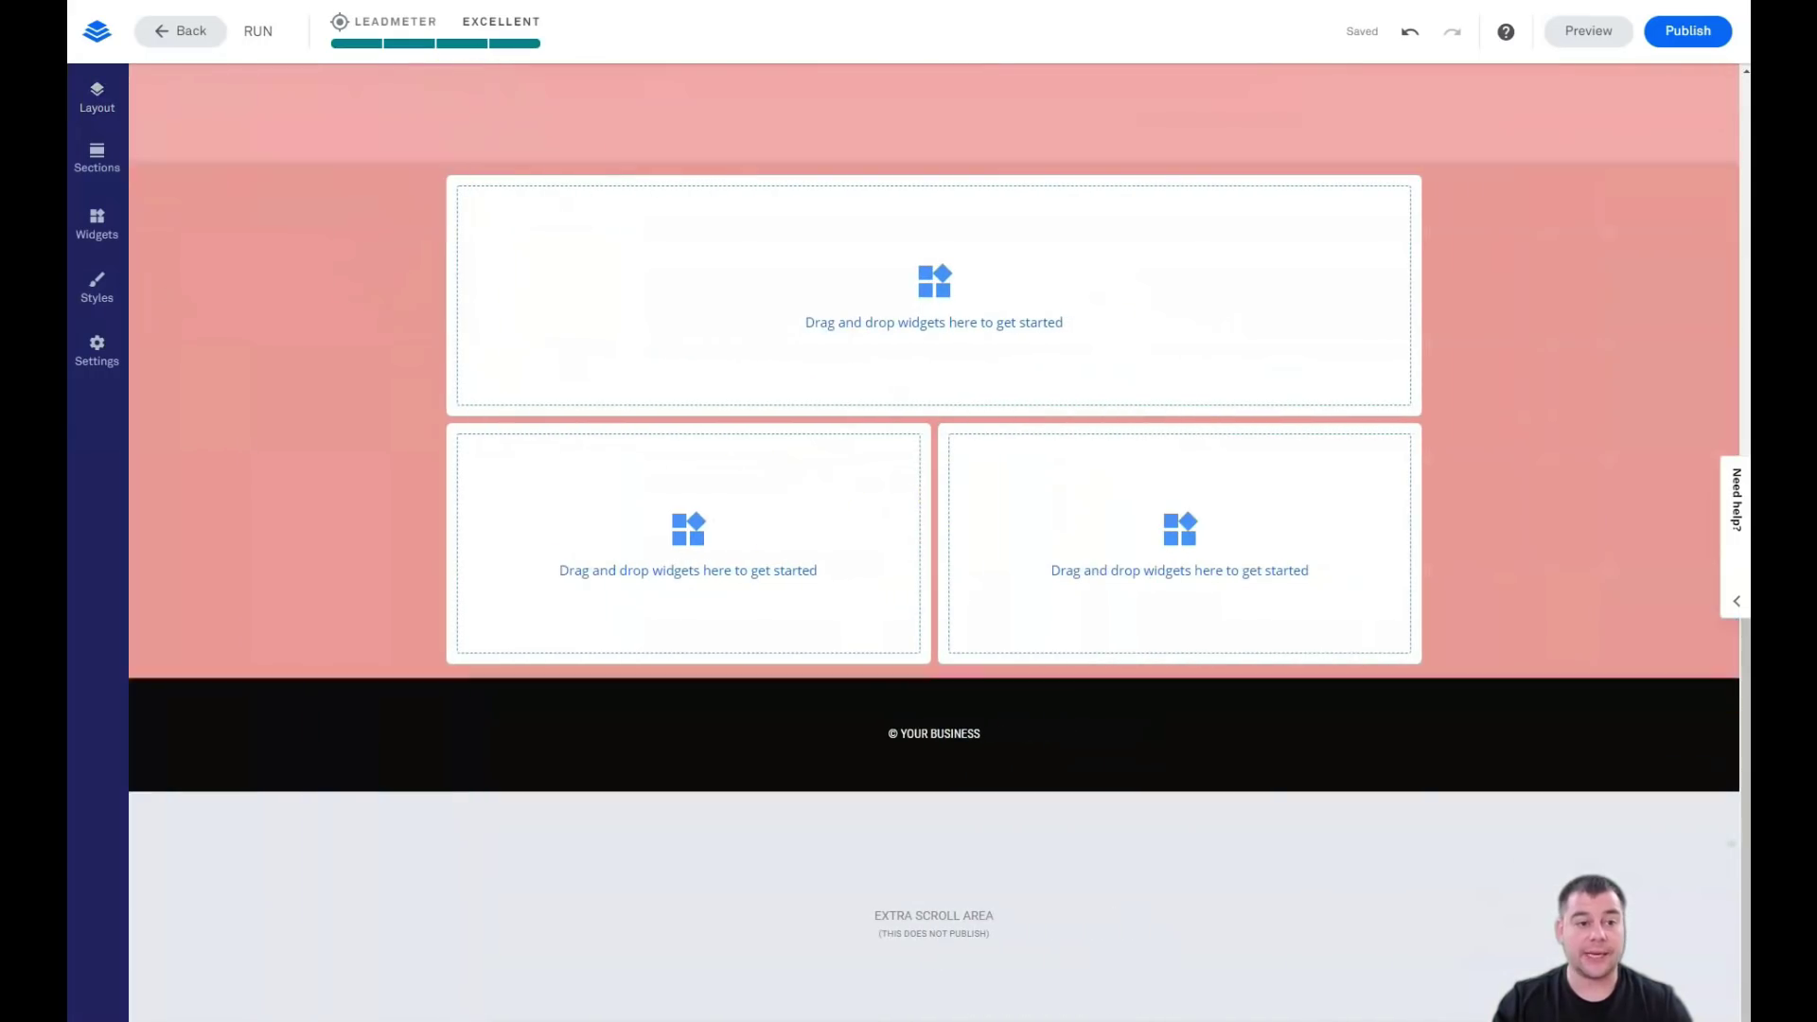
{"action": "scroll", "coordinate": [382, 357], "scroll_direction": "up", "scroll_amount": 3}
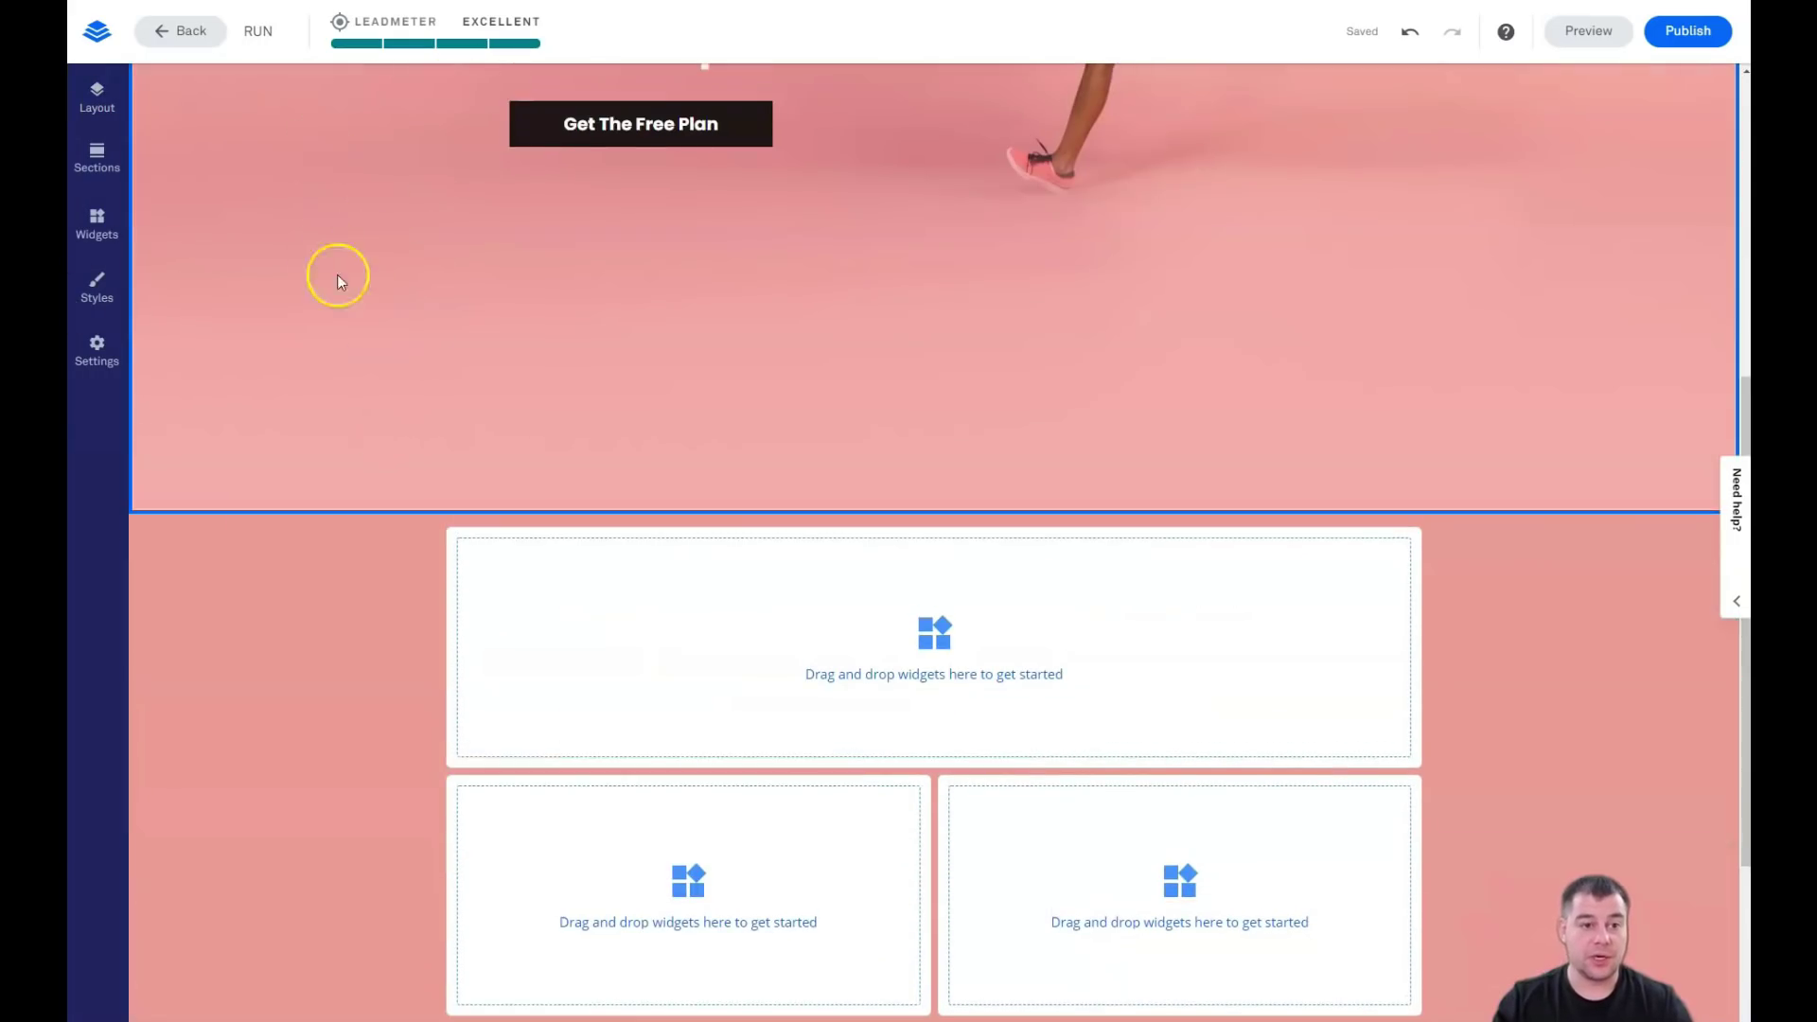
- Open the section settings of the Body section
{"action": "scroll", "coordinate": [337, 274], "scroll_direction": "up", "scroll_amount": 5}
{"action": "left_click", "coordinate": [188, 75]}
{"action": "mouse_move", "coordinate": [219, 134]}
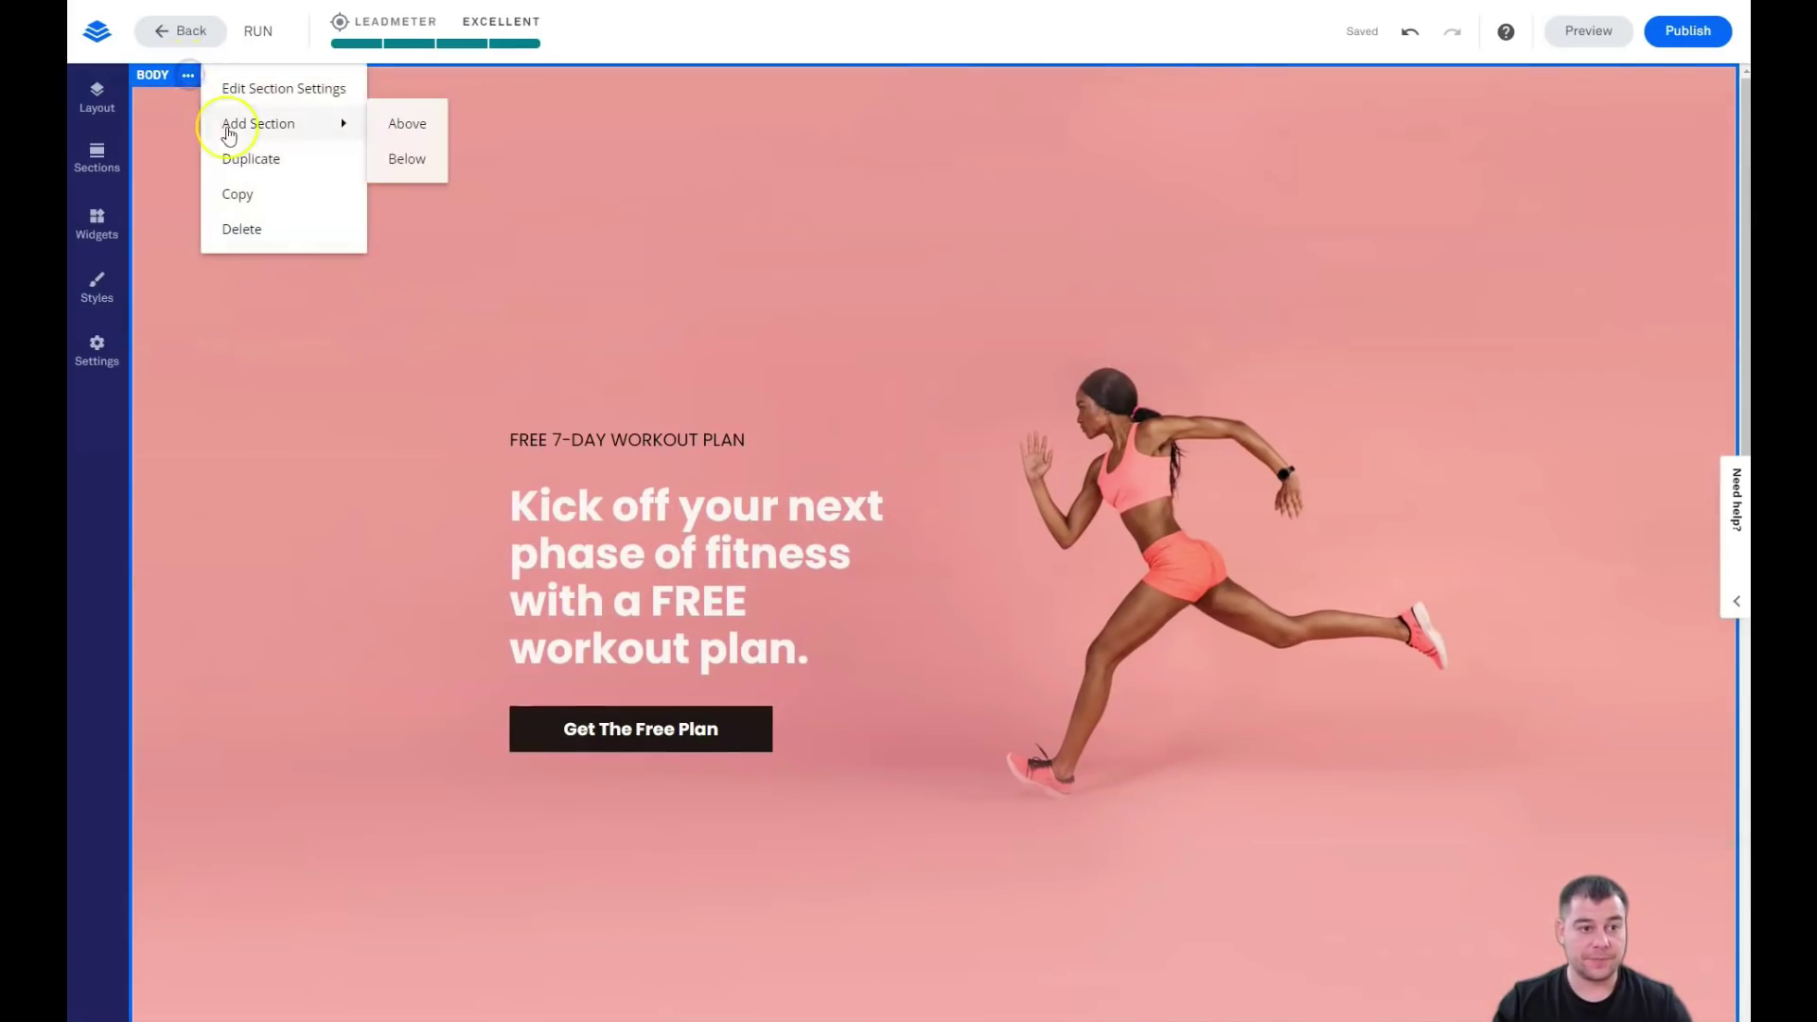
{"action": "left_click", "coordinate": [317, 88]}
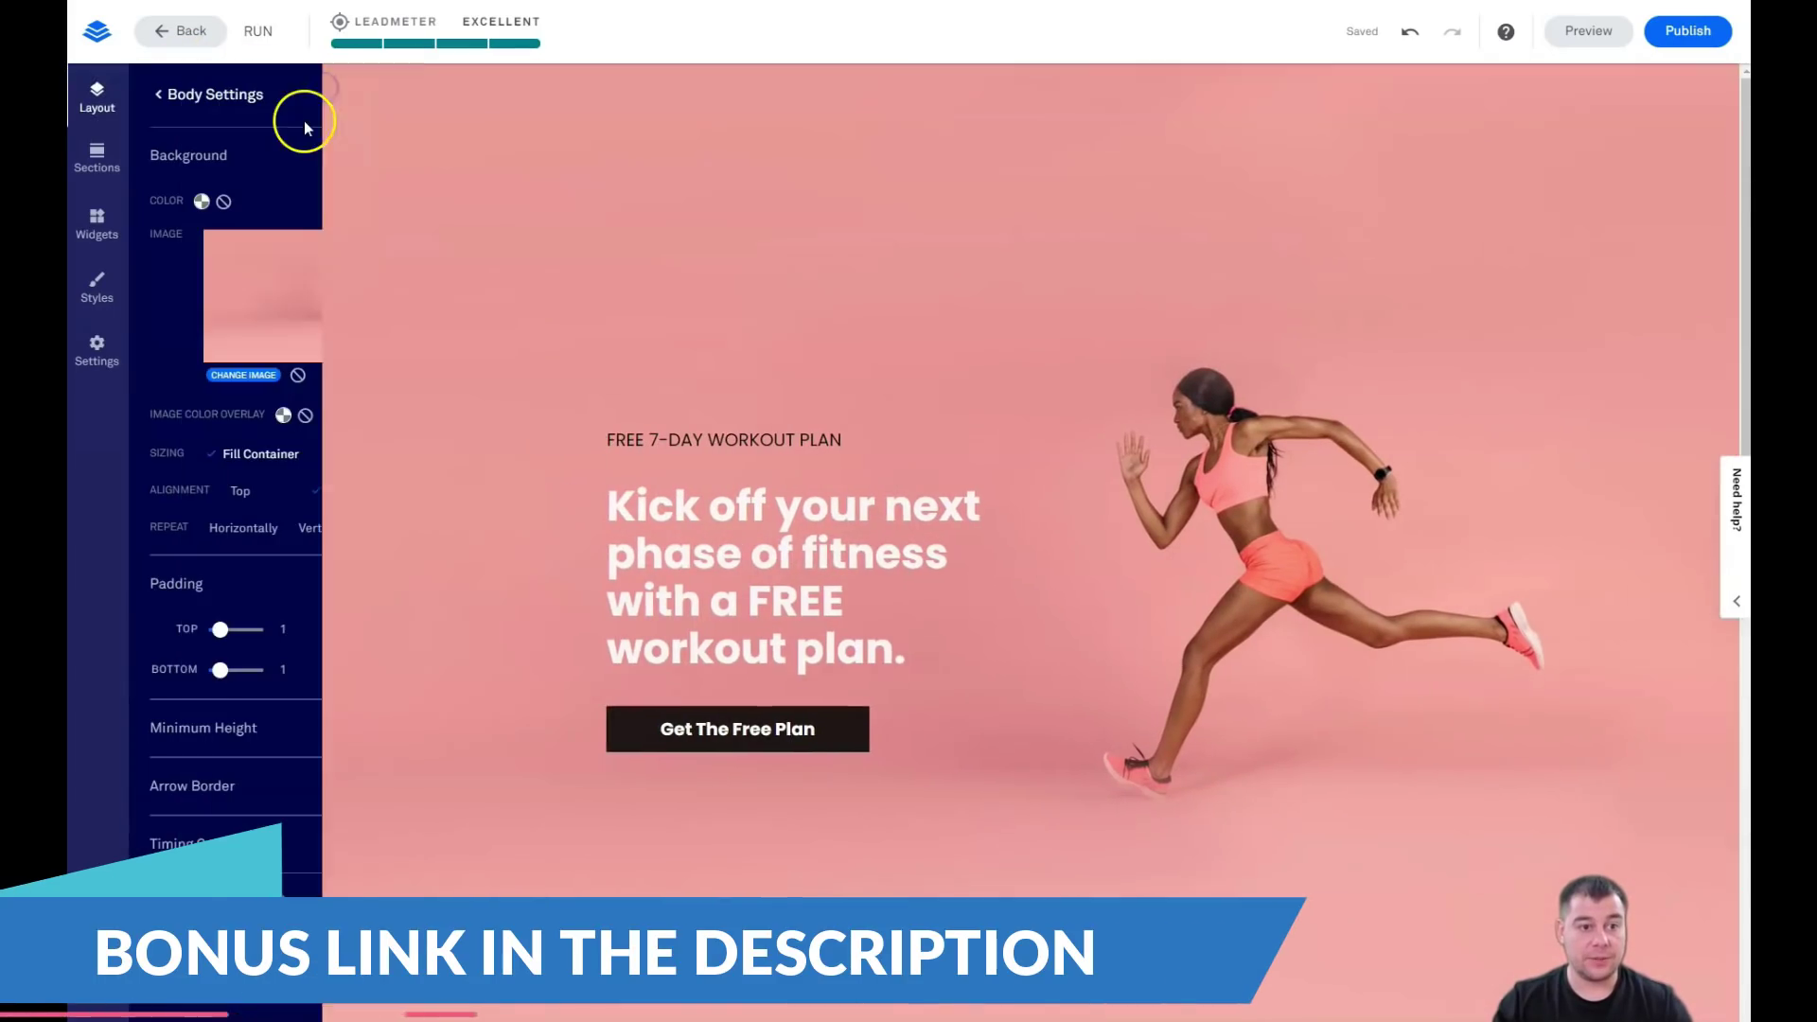
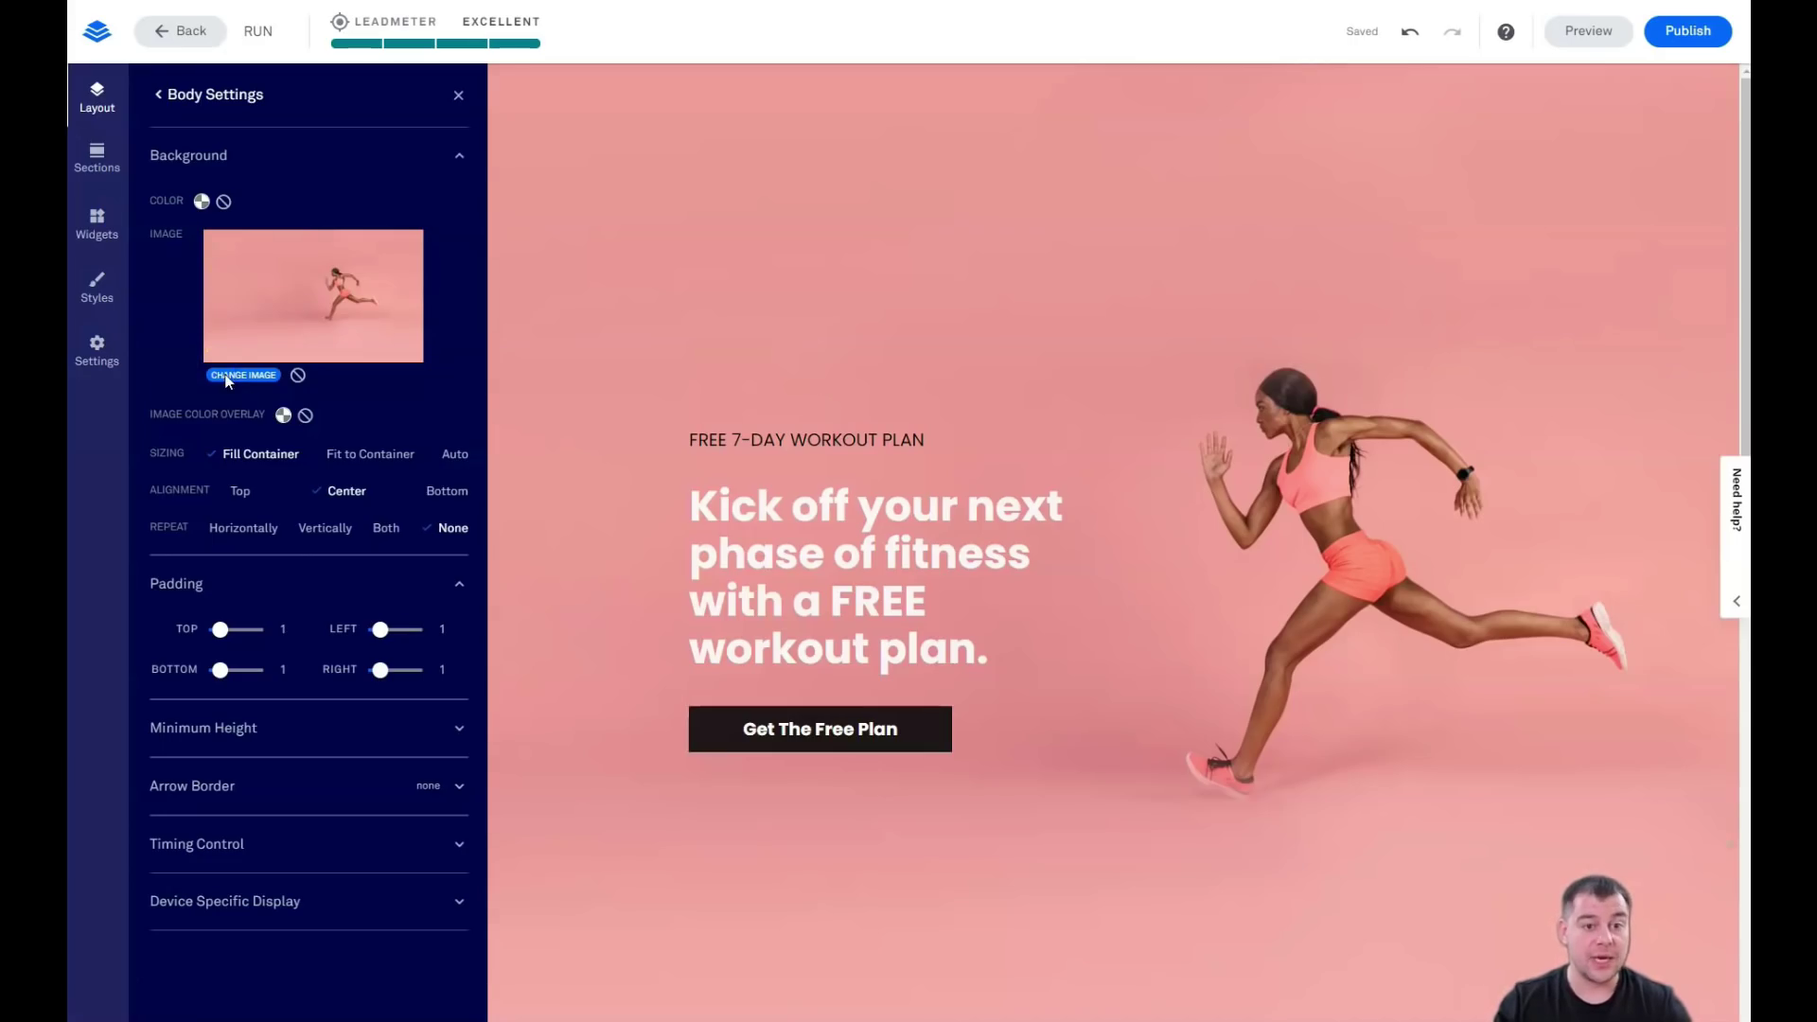
- Open the image chooser for the Body background and examine the premium image library, its keyword search and the upload option
{"action": "left_click", "coordinate": [227, 376]}
{"action": "left_click", "coordinate": [867, 366]}
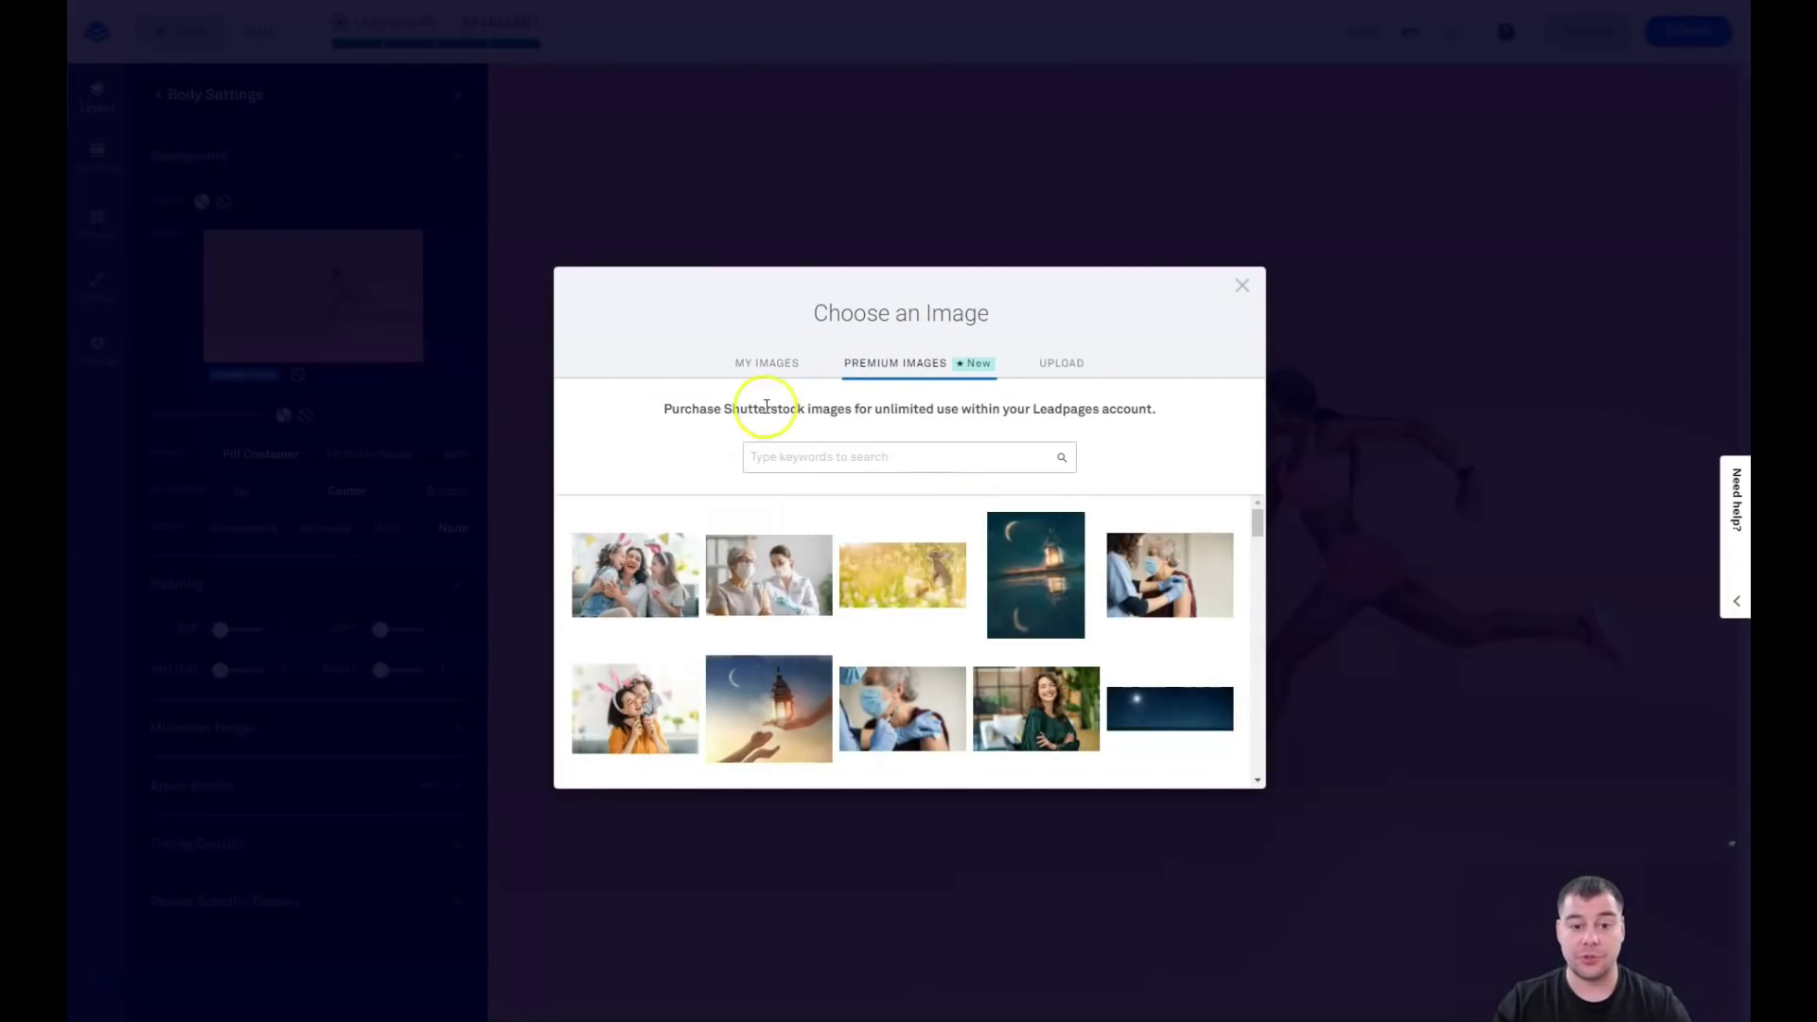
{"action": "scroll", "coordinate": [918, 596], "scroll_direction": "down", "scroll_amount": 5}
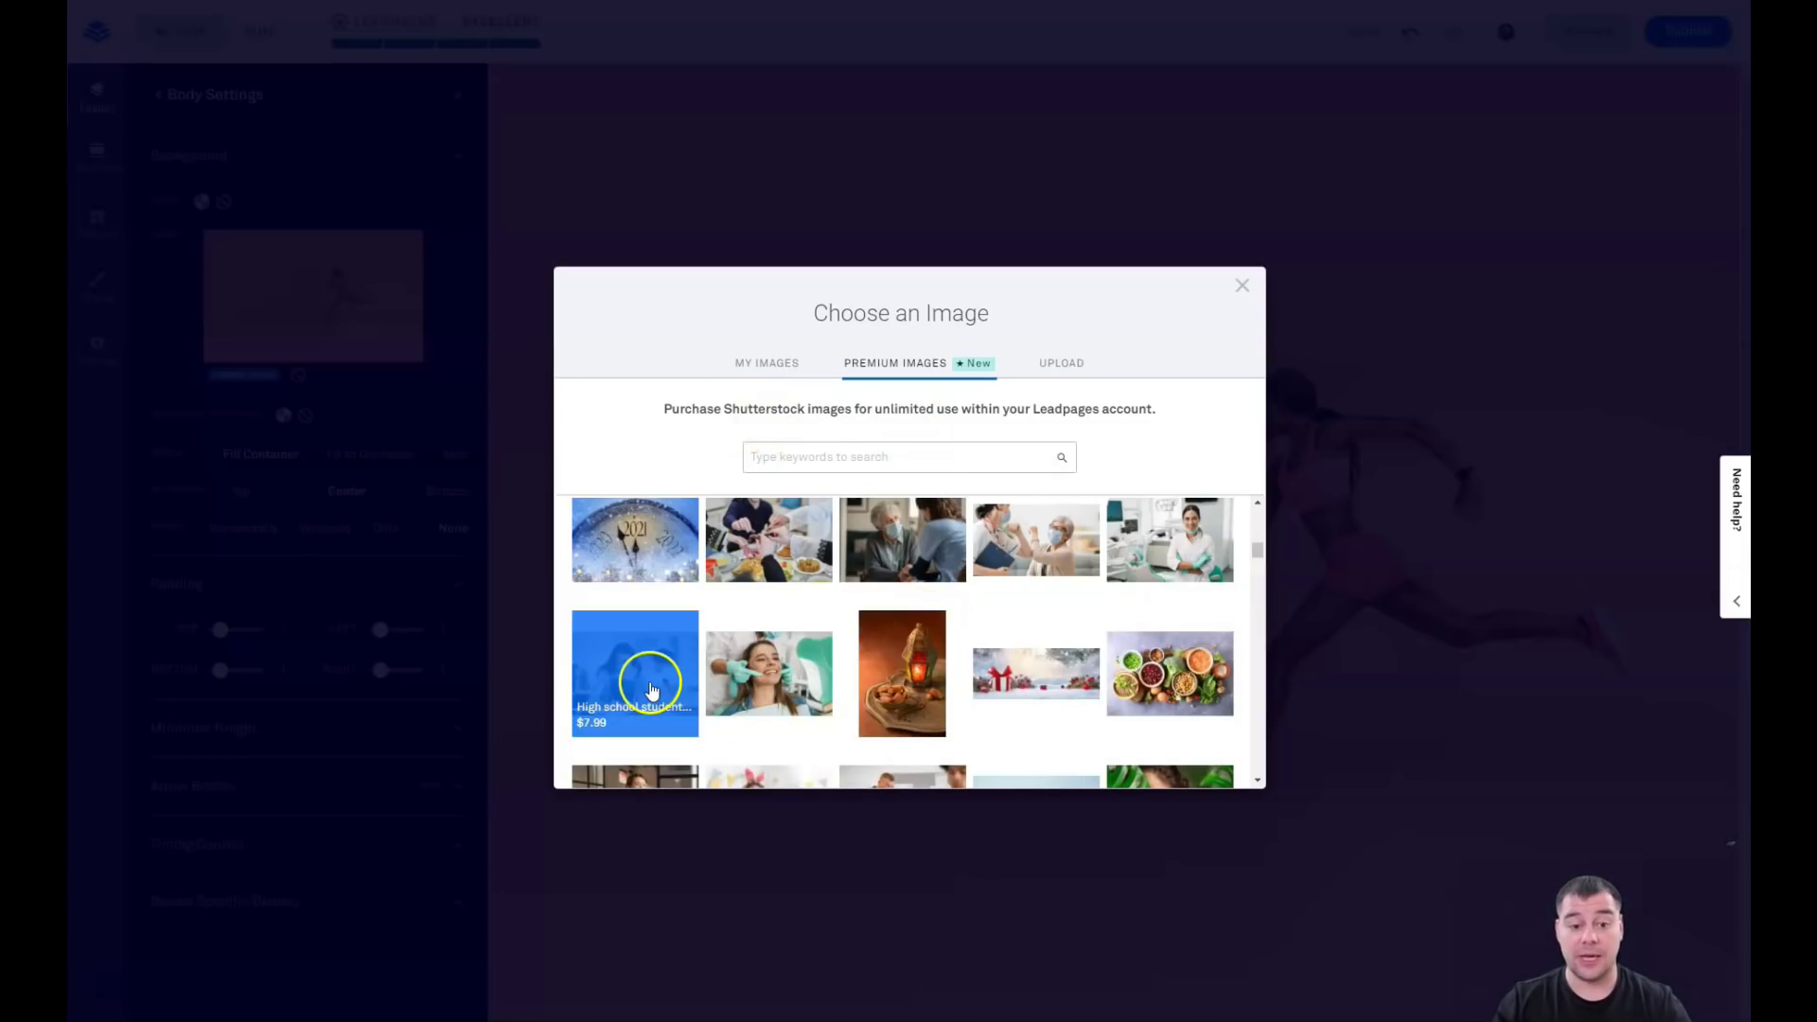
{"action": "scroll", "coordinate": [742, 649], "scroll_direction": "down", "scroll_amount": 5}
{"action": "left_click", "coordinate": [772, 449]}
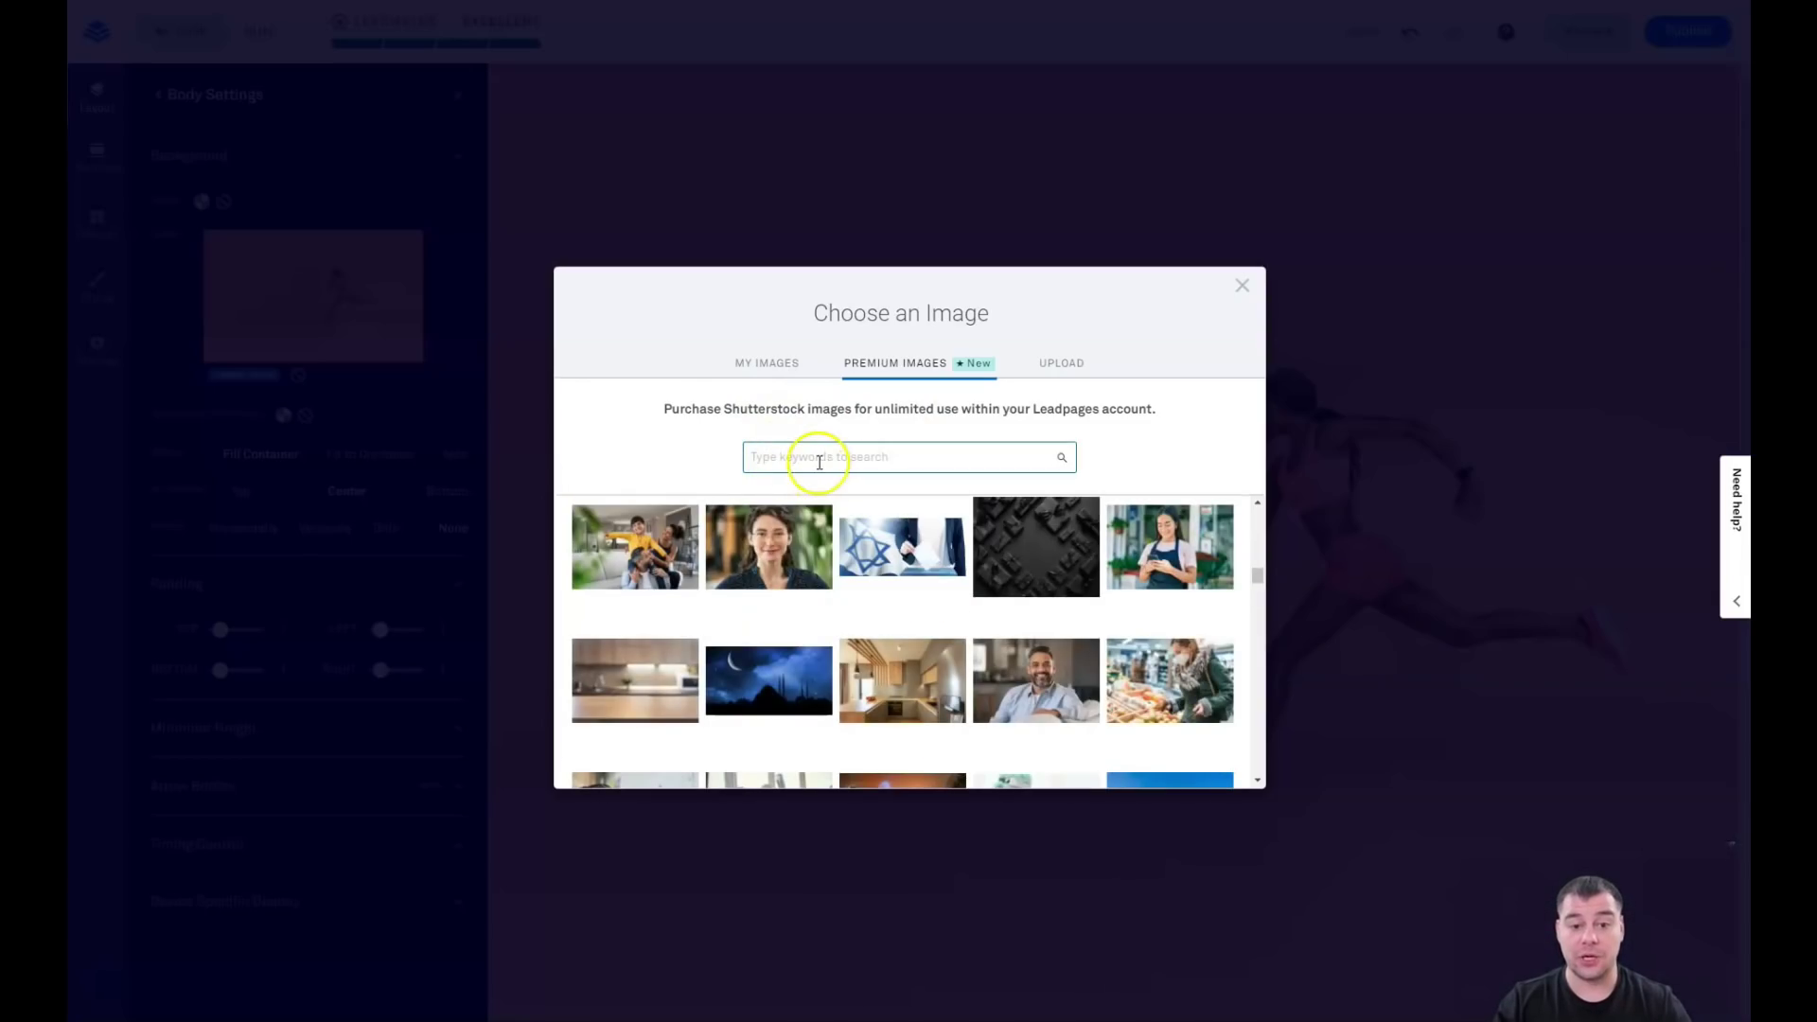
{"action": "left_click", "coordinate": [1059, 373]}
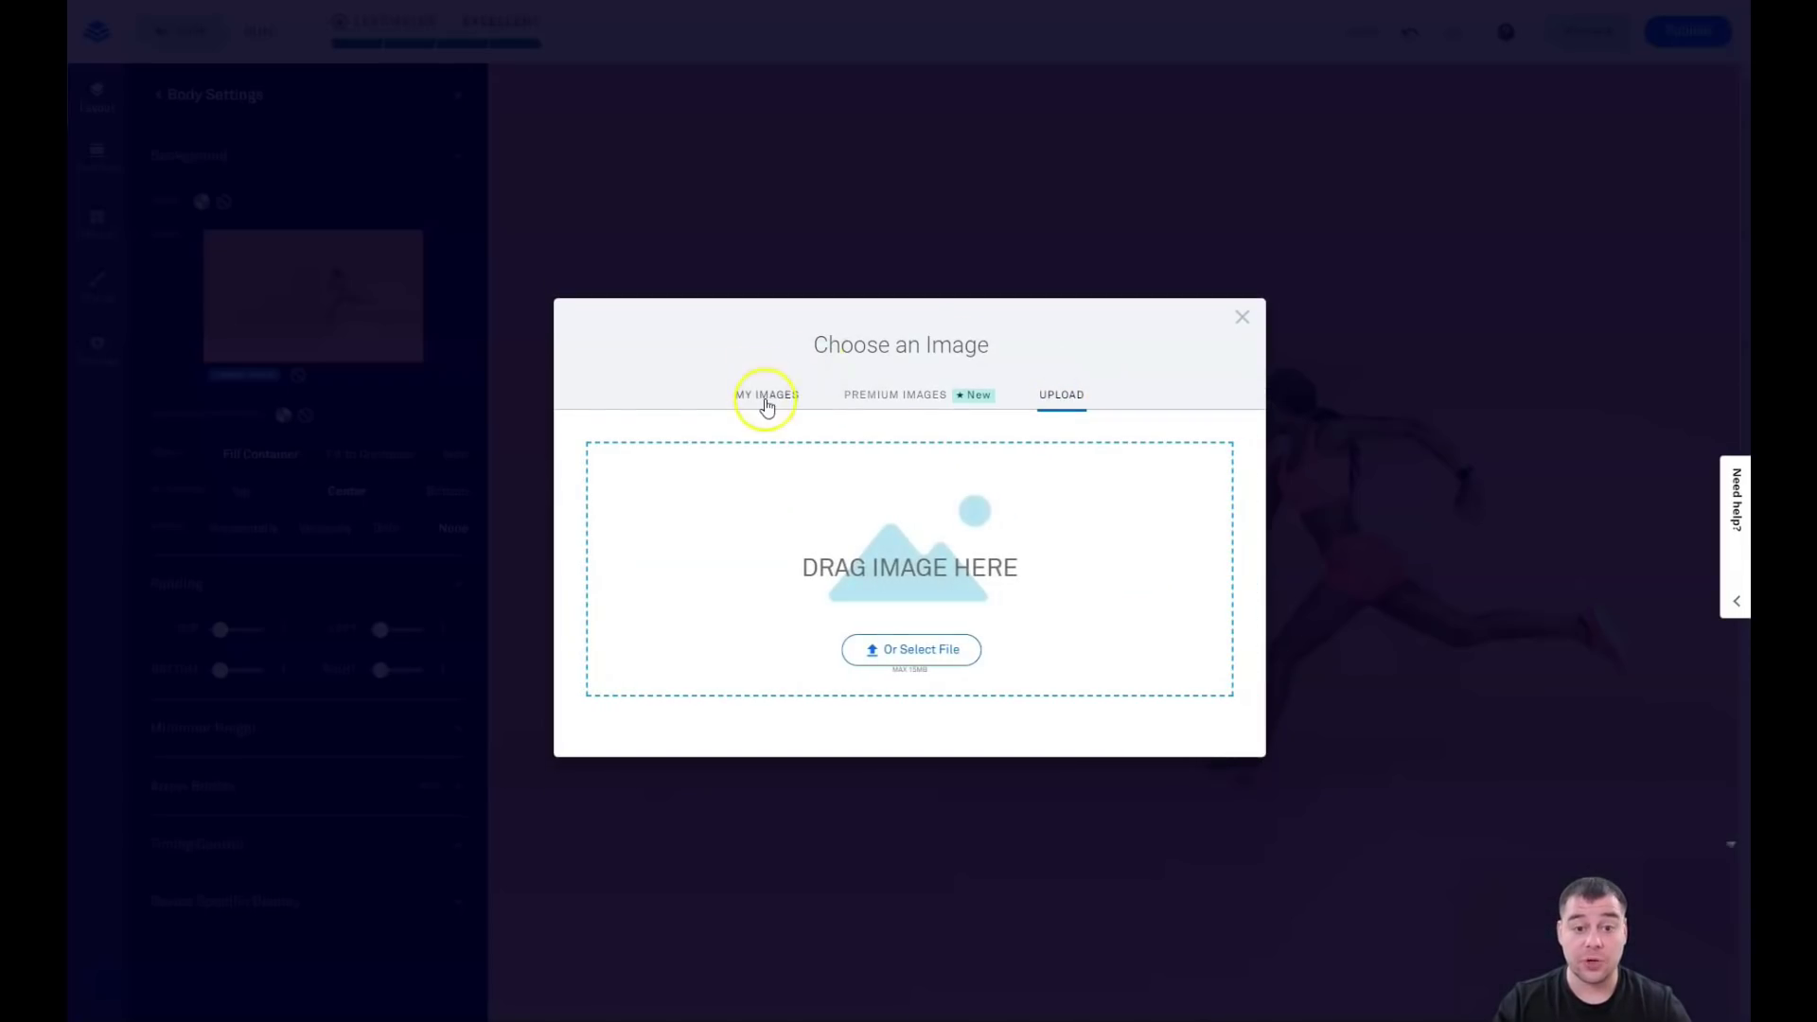
- Insert Fitness-Cult-citybook-1.jpg from the account's own images as the Body background and close the Body settings
{"action": "left_click", "coordinate": [766, 406]}
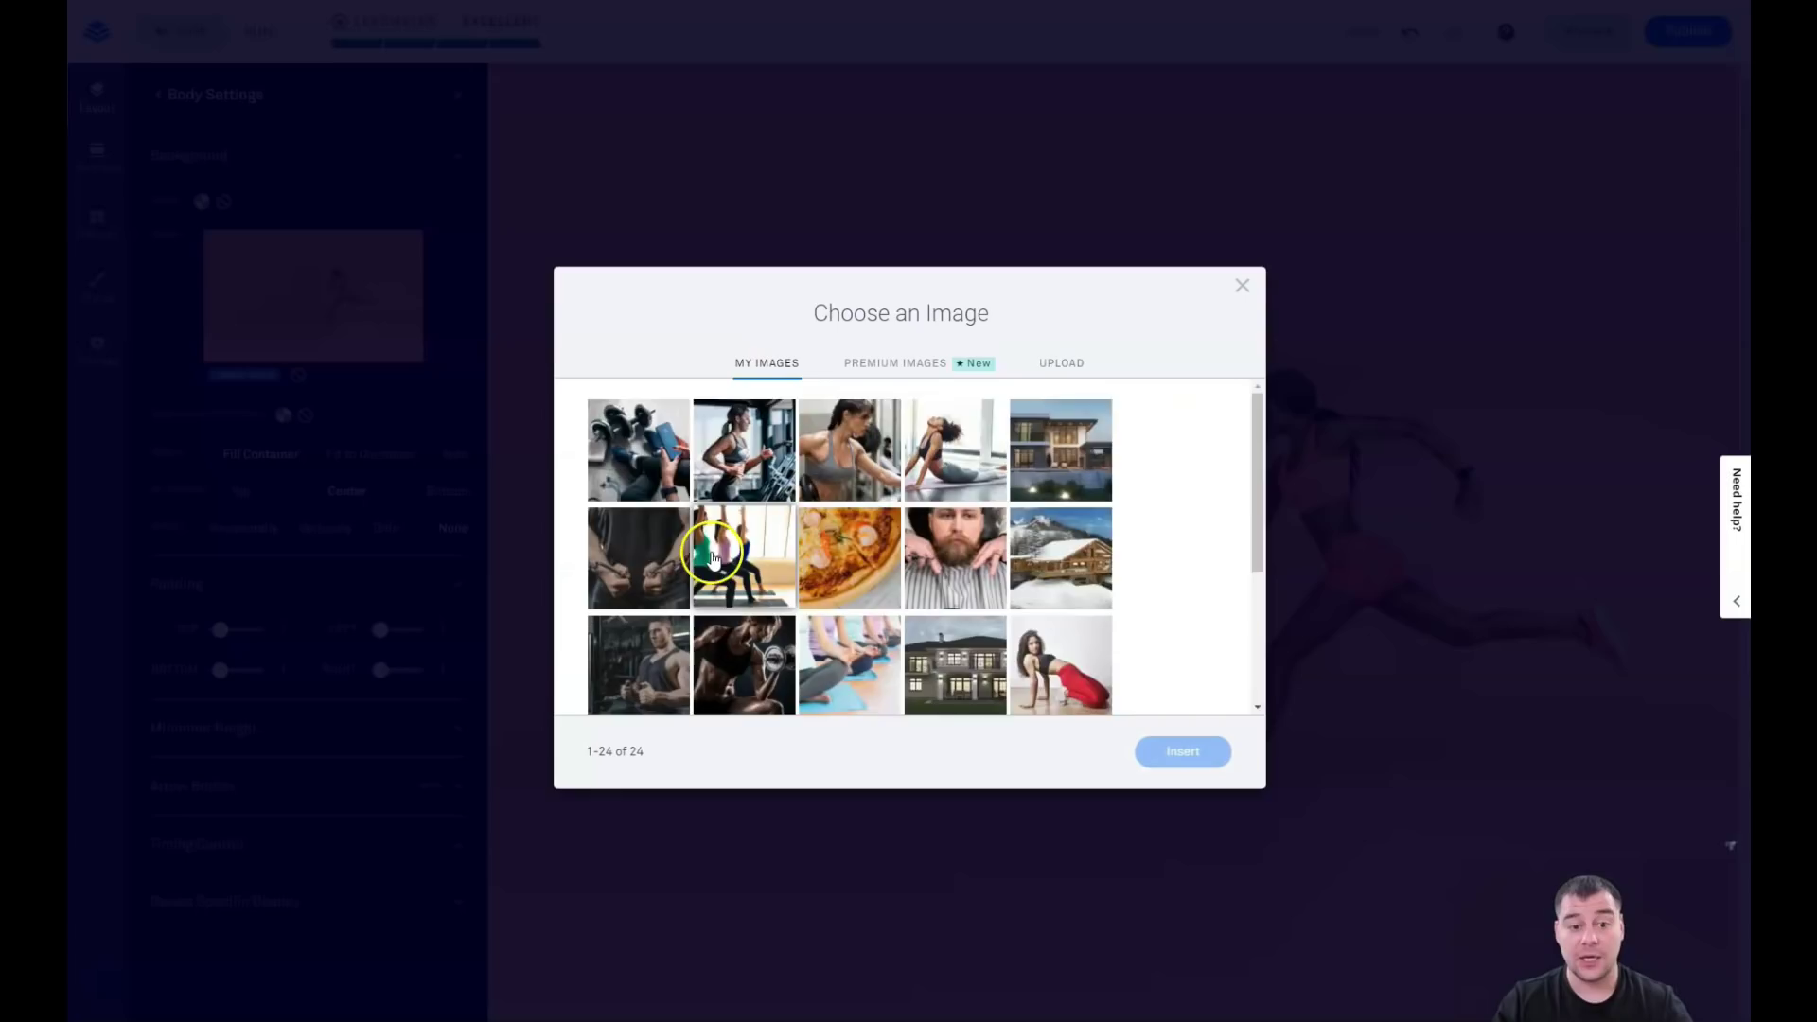
{"action": "scroll", "coordinate": [713, 558], "scroll_direction": "down", "scroll_amount": 3}
{"action": "left_click", "coordinate": [771, 537]}
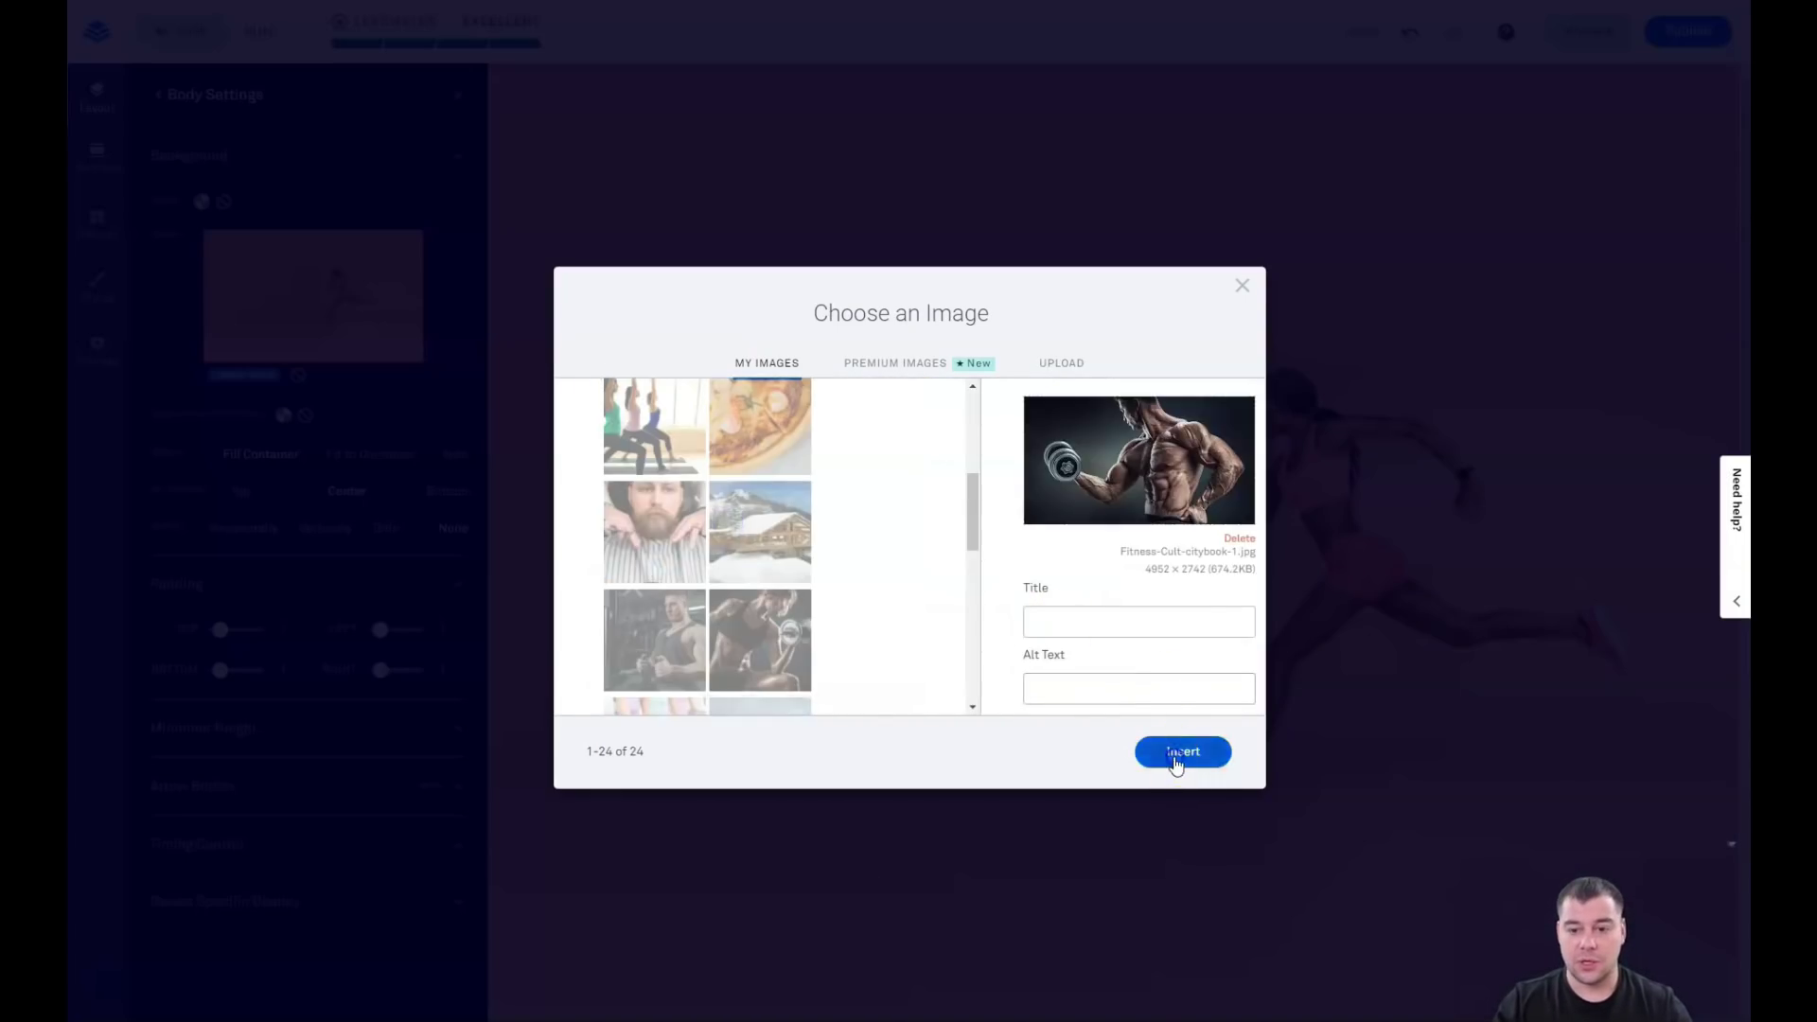
{"action": "left_click", "coordinate": [1176, 754]}
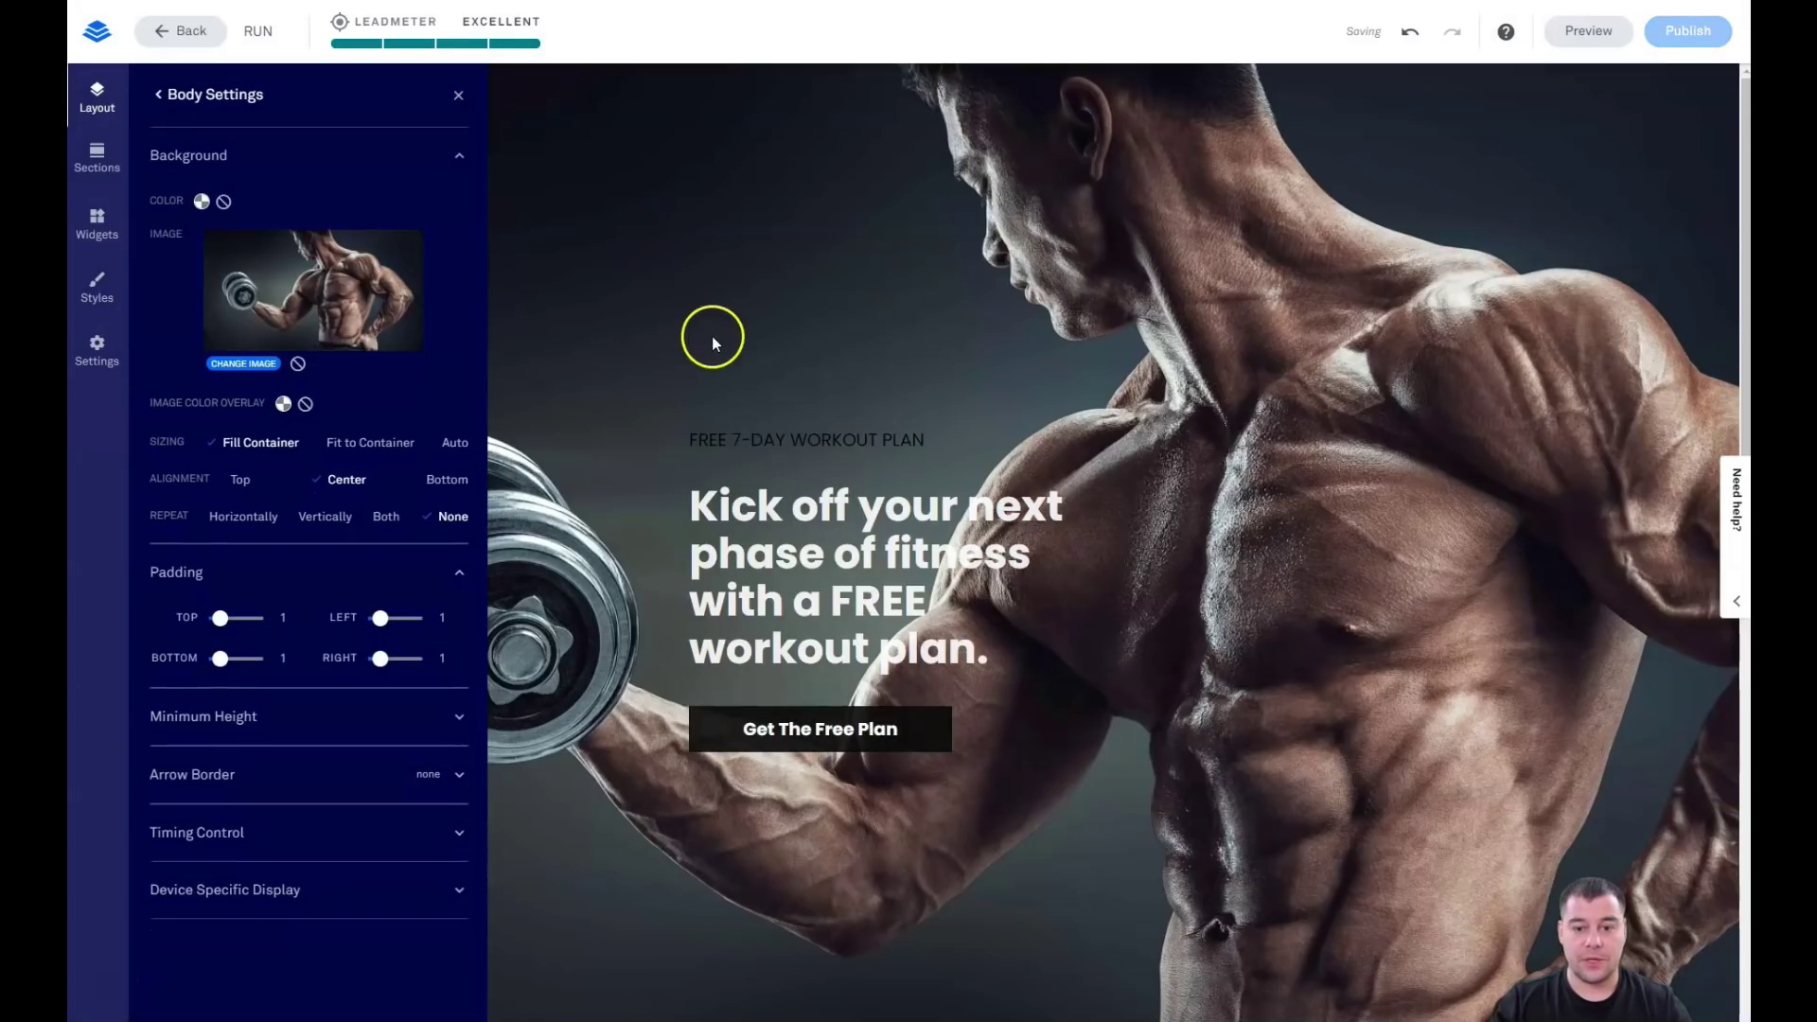
{"action": "left_click", "coordinate": [458, 96]}
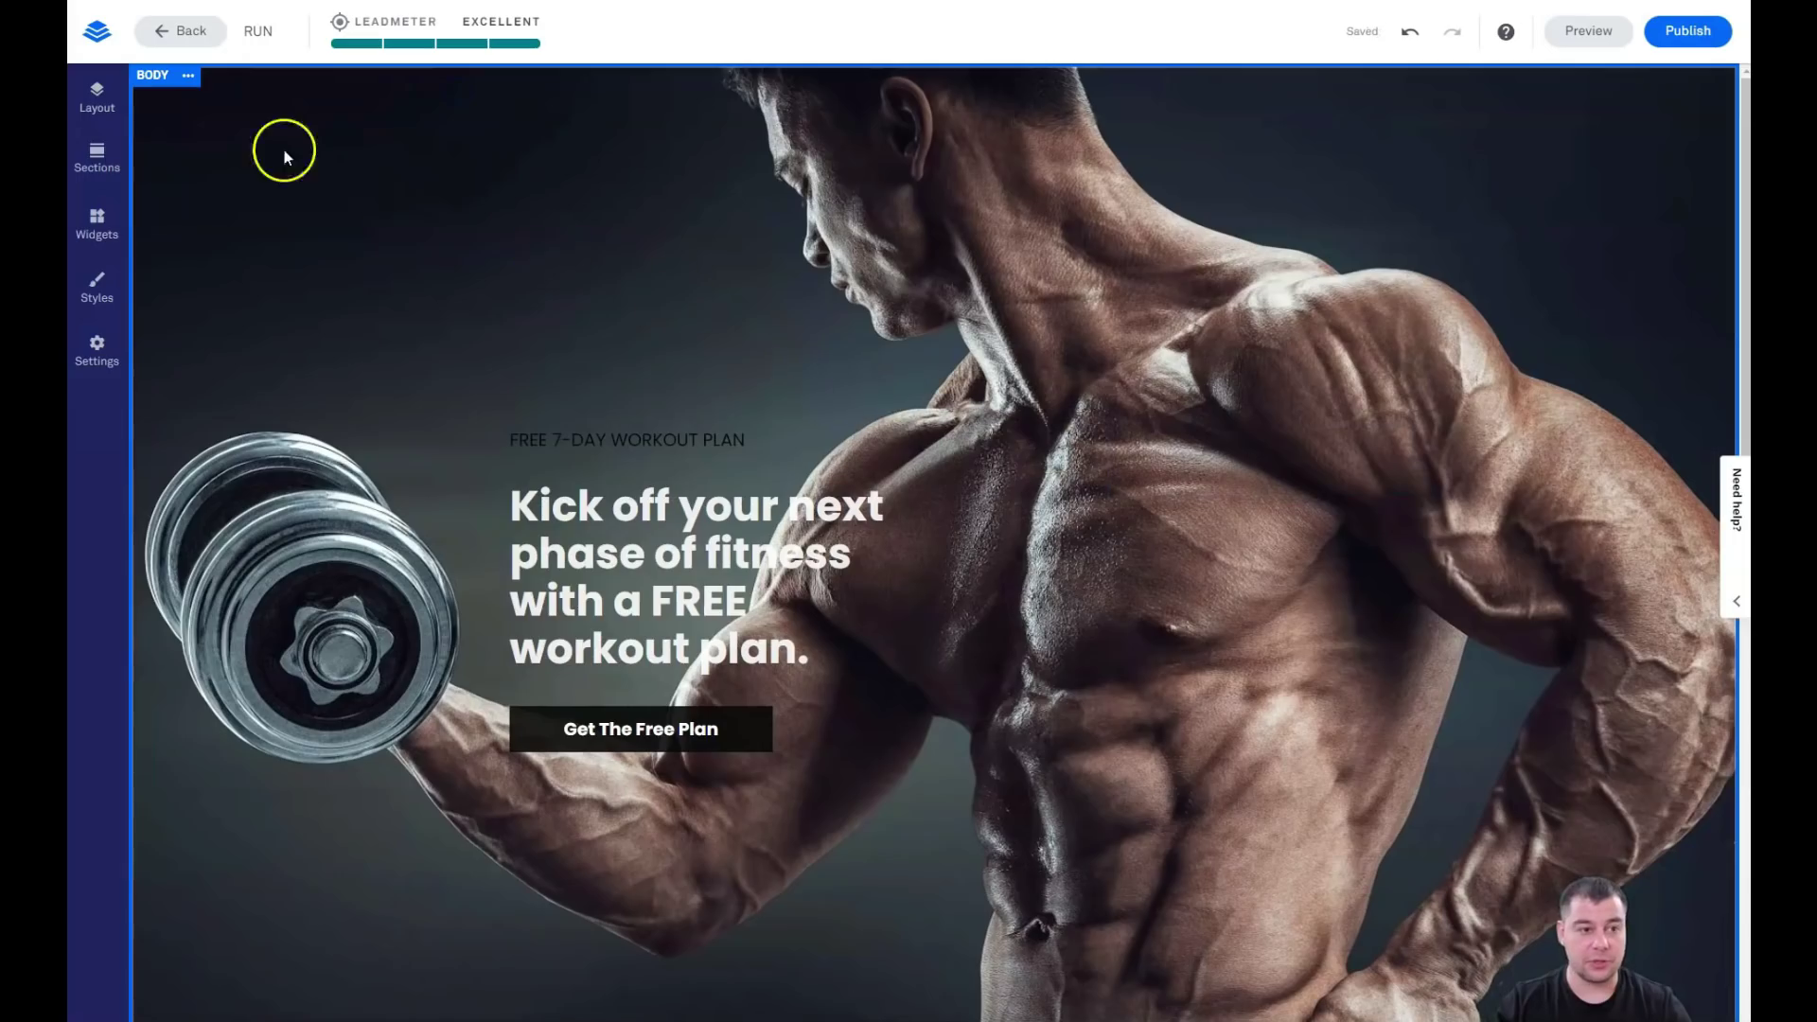
- Apply a custom image color overlay with color code 333333 to the Body section's background image
{"action": "left_click", "coordinate": [199, 82]}
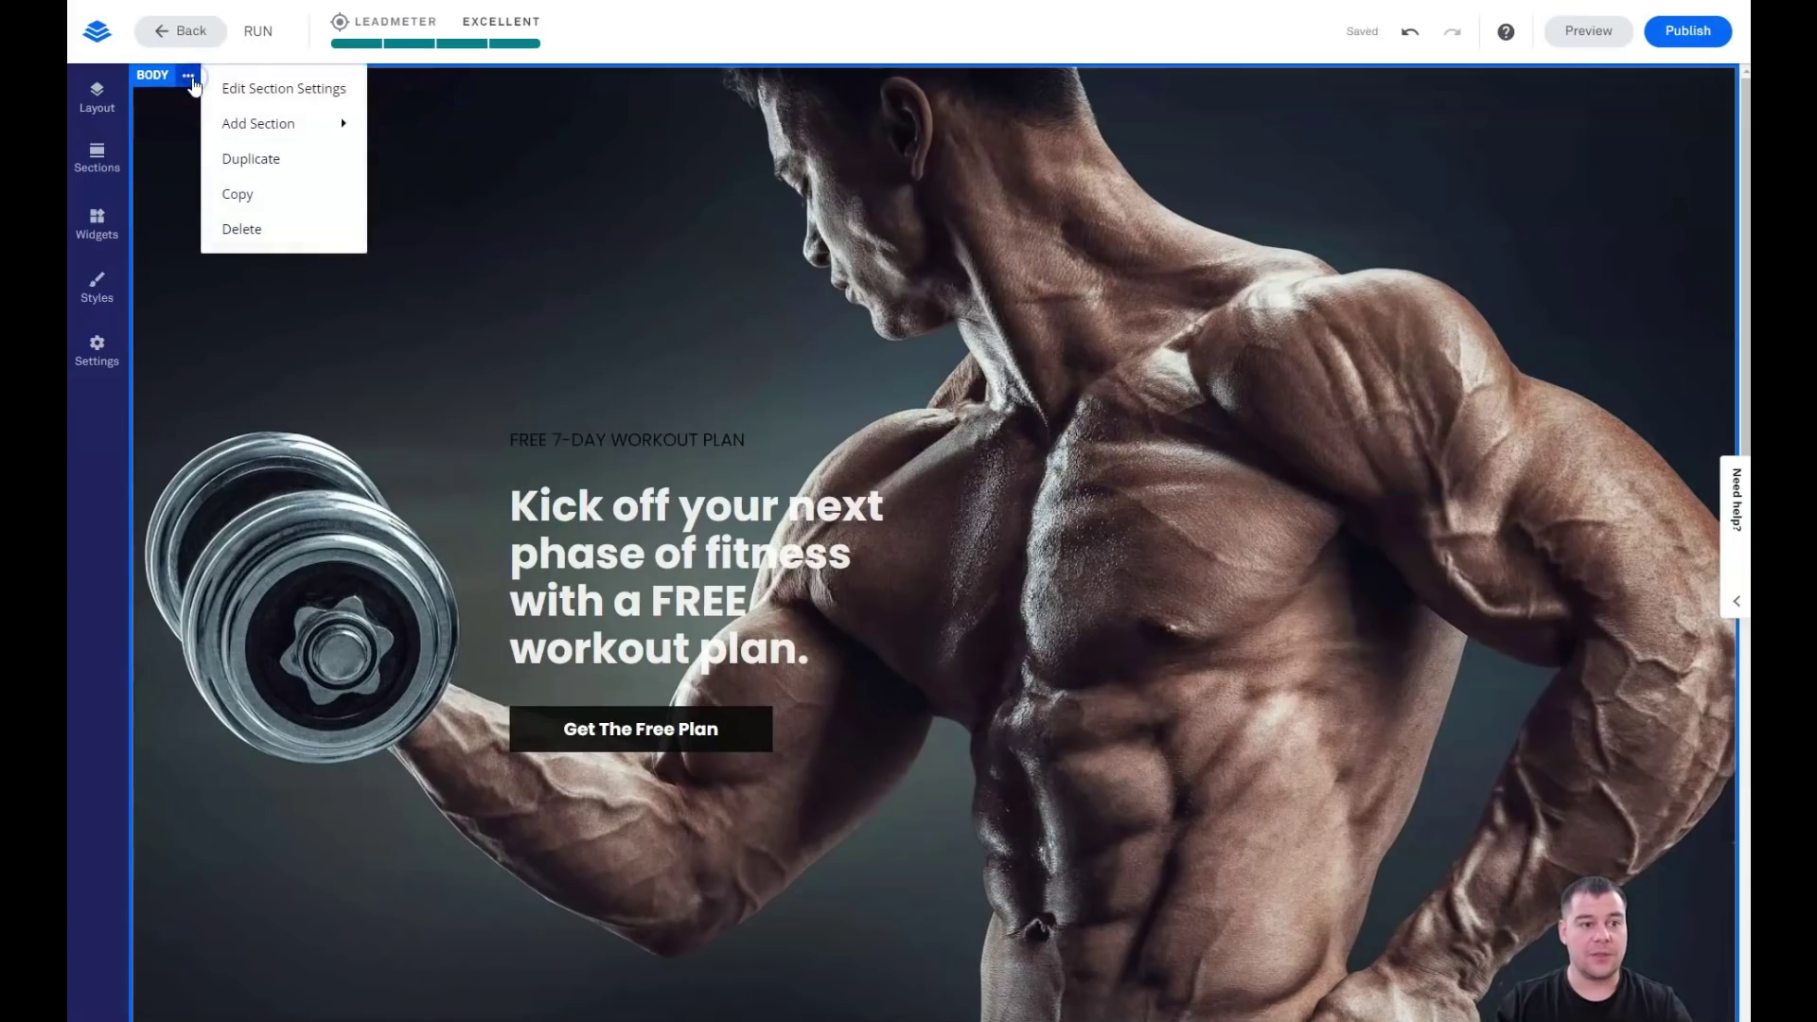
{"action": "left_click", "coordinate": [251, 91]}
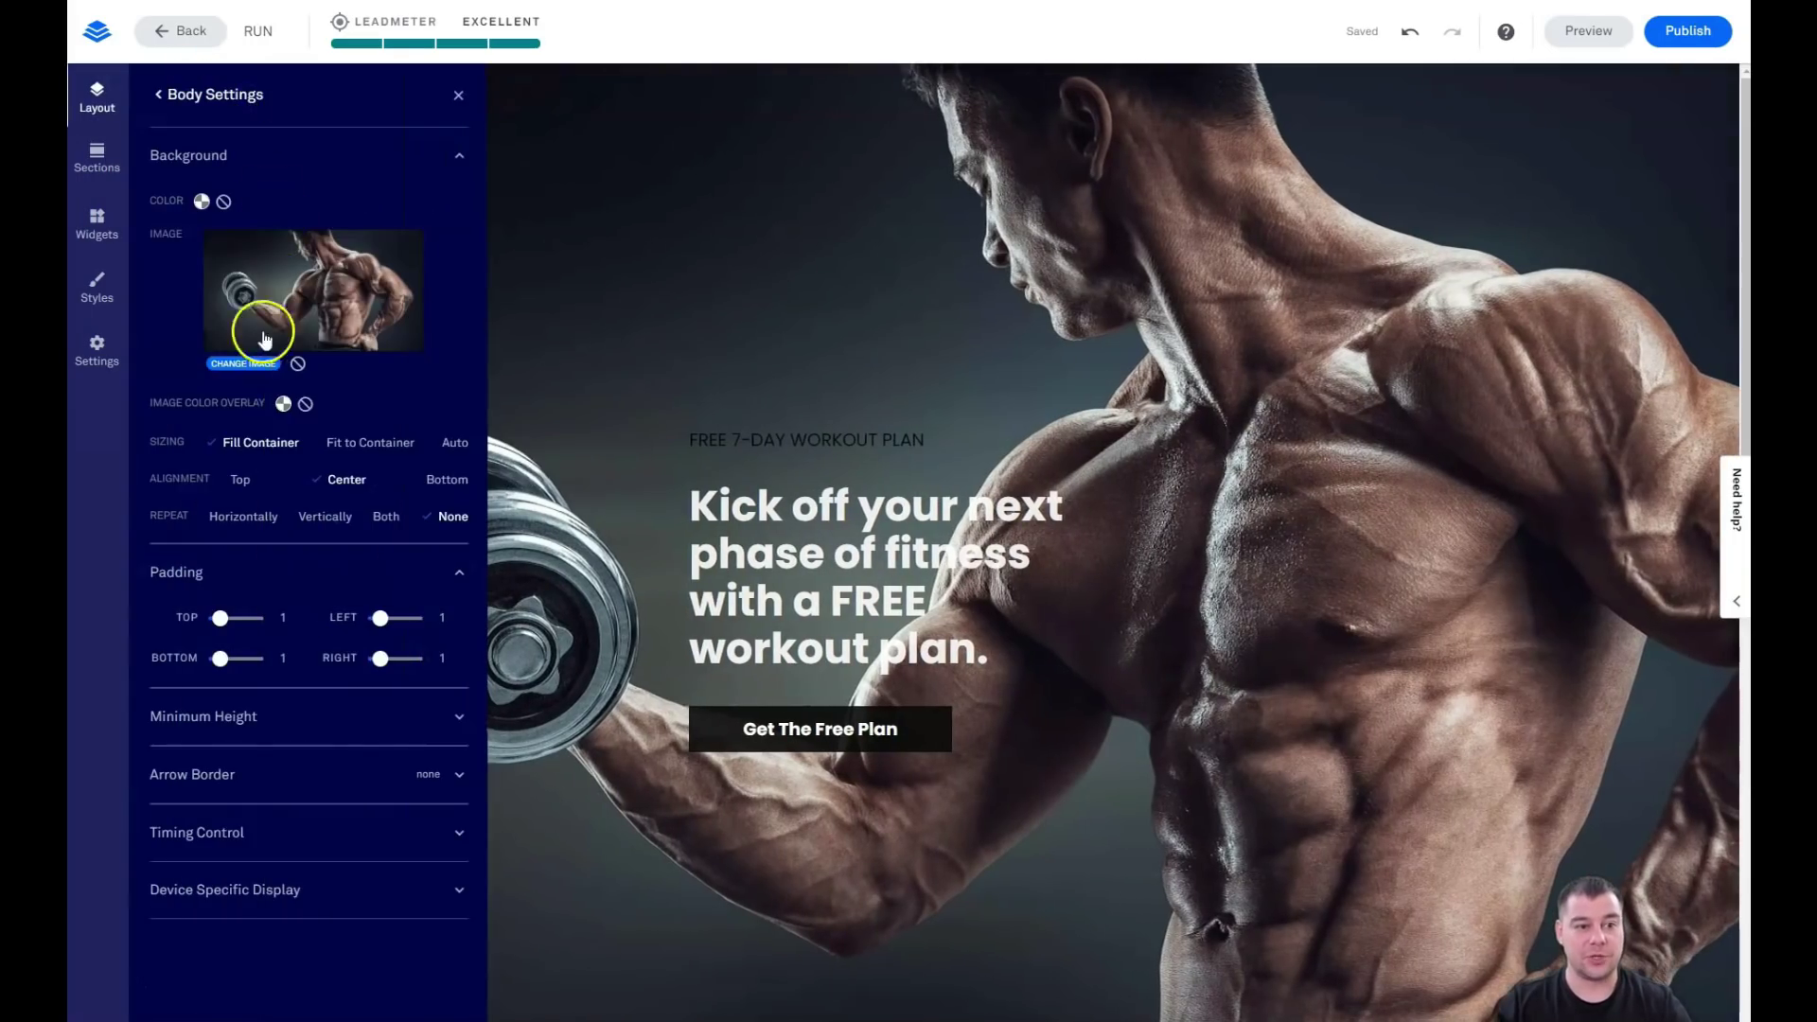
{"action": "left_click", "coordinate": [284, 405]}
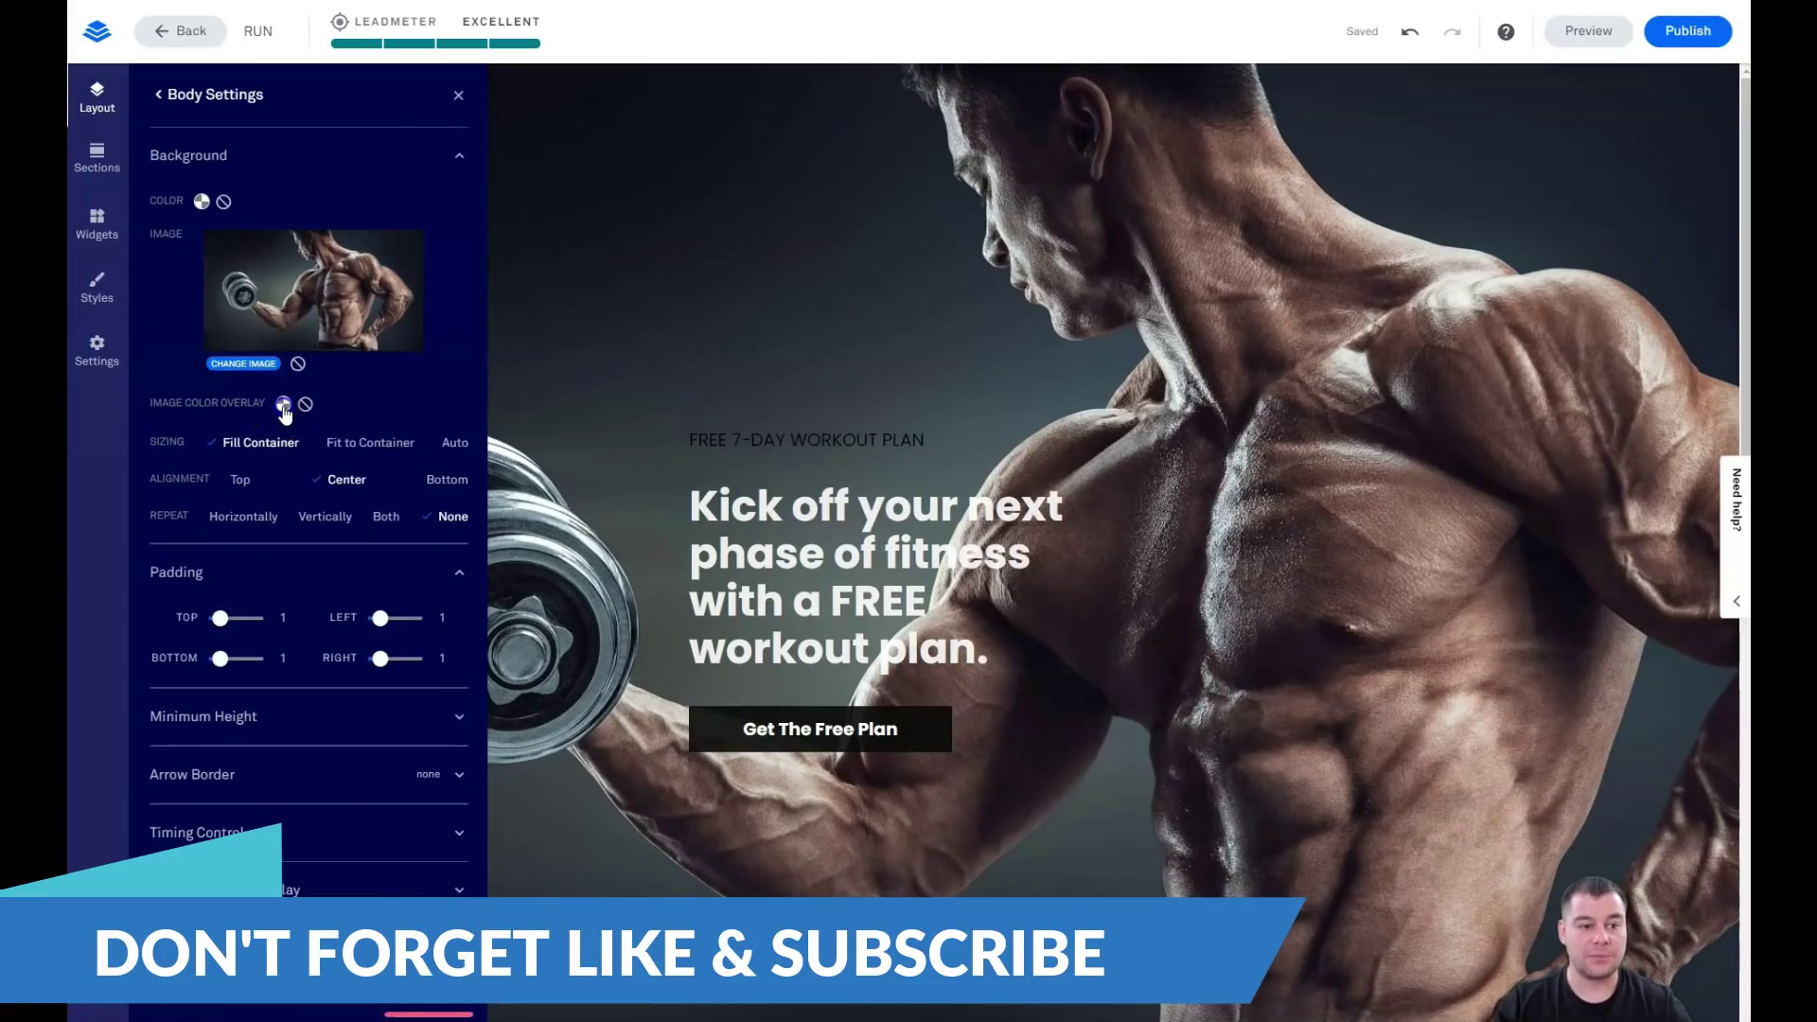
{"action": "left_click", "coordinate": [357, 494]}
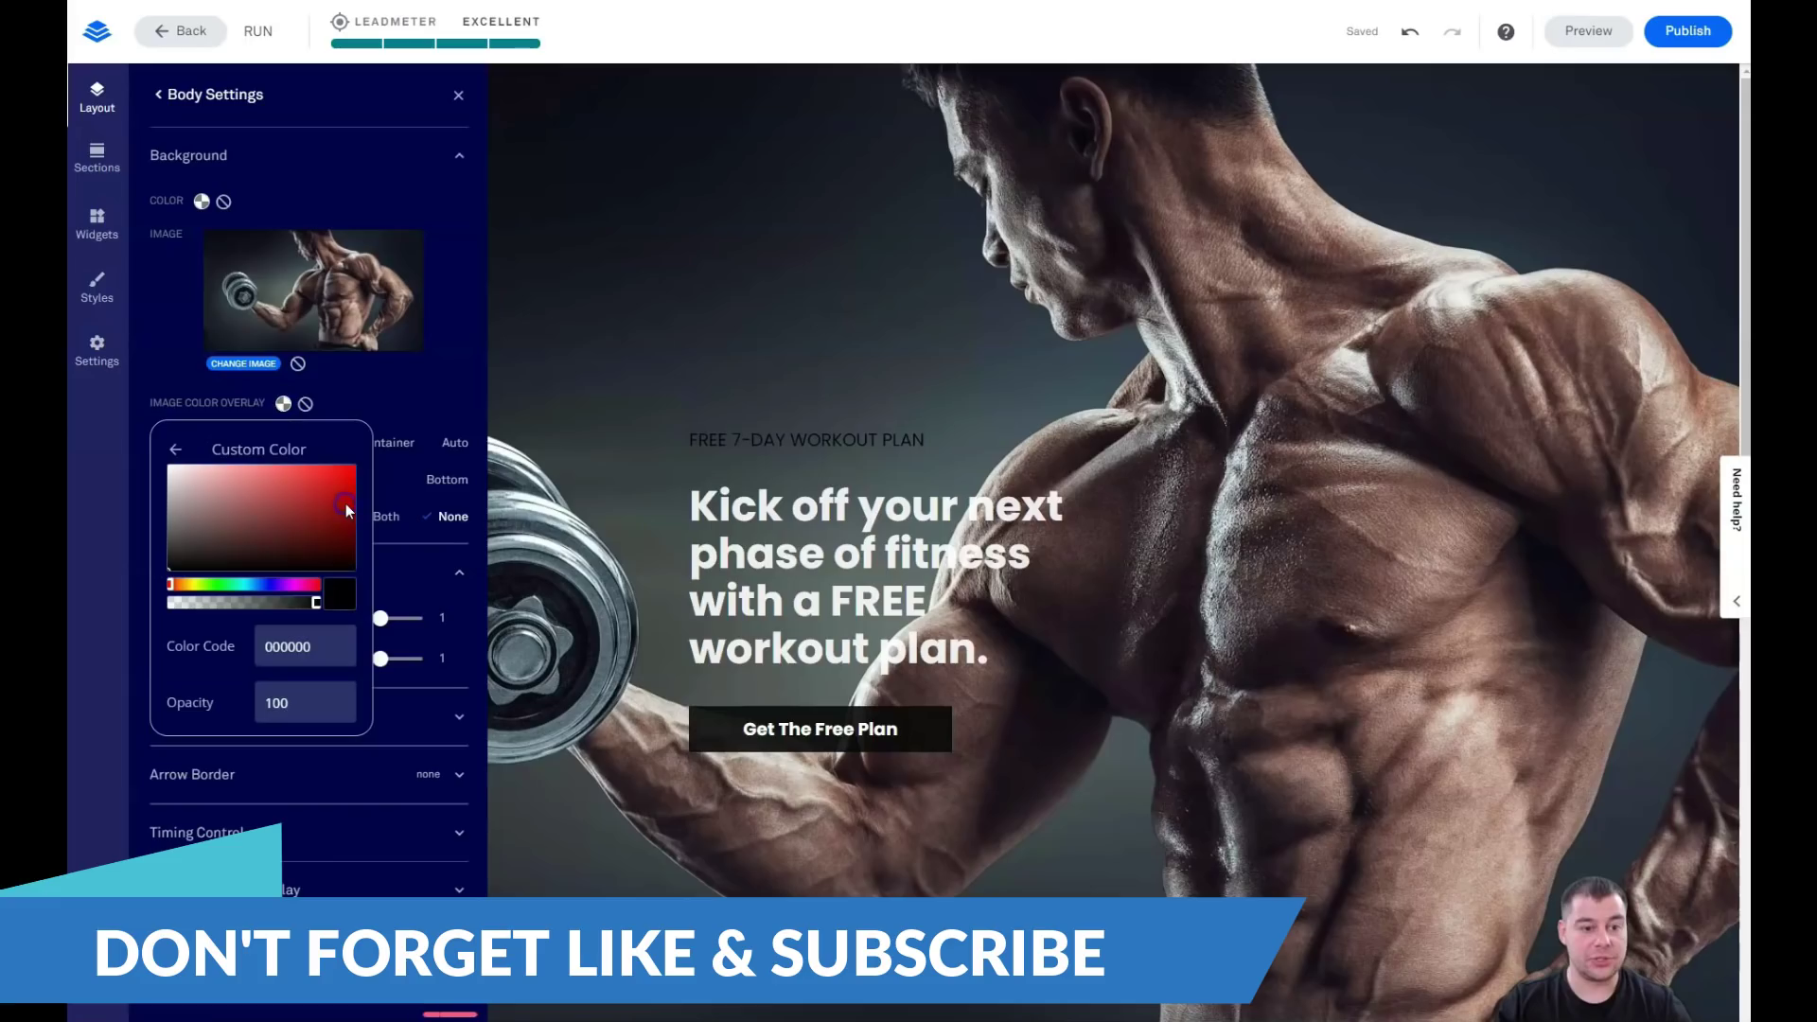
{"action": "left_click_drag", "start_coordinate": [186, 558], "coordinate": [172, 557]}
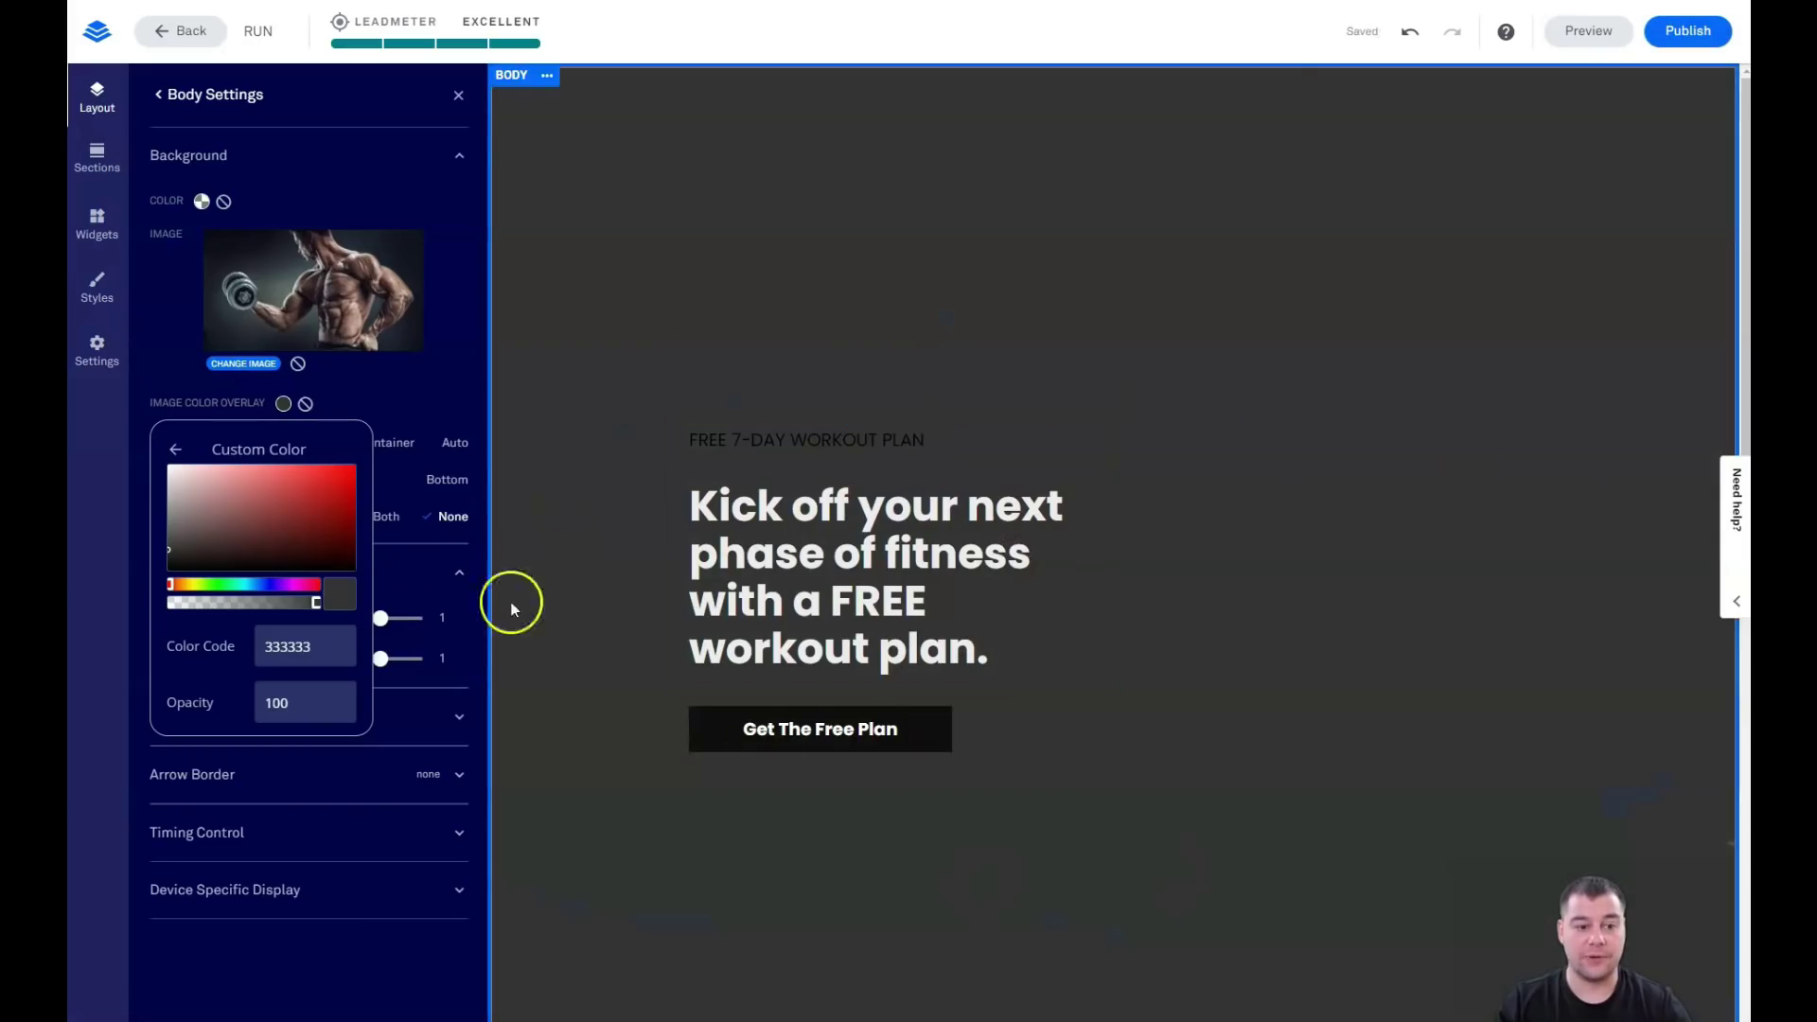
- Reduce the Body image overlay's opacity to 64 and close the Body settings
{"action": "left_click_drag", "start_coordinate": [316, 604], "coordinate": [282, 604]}
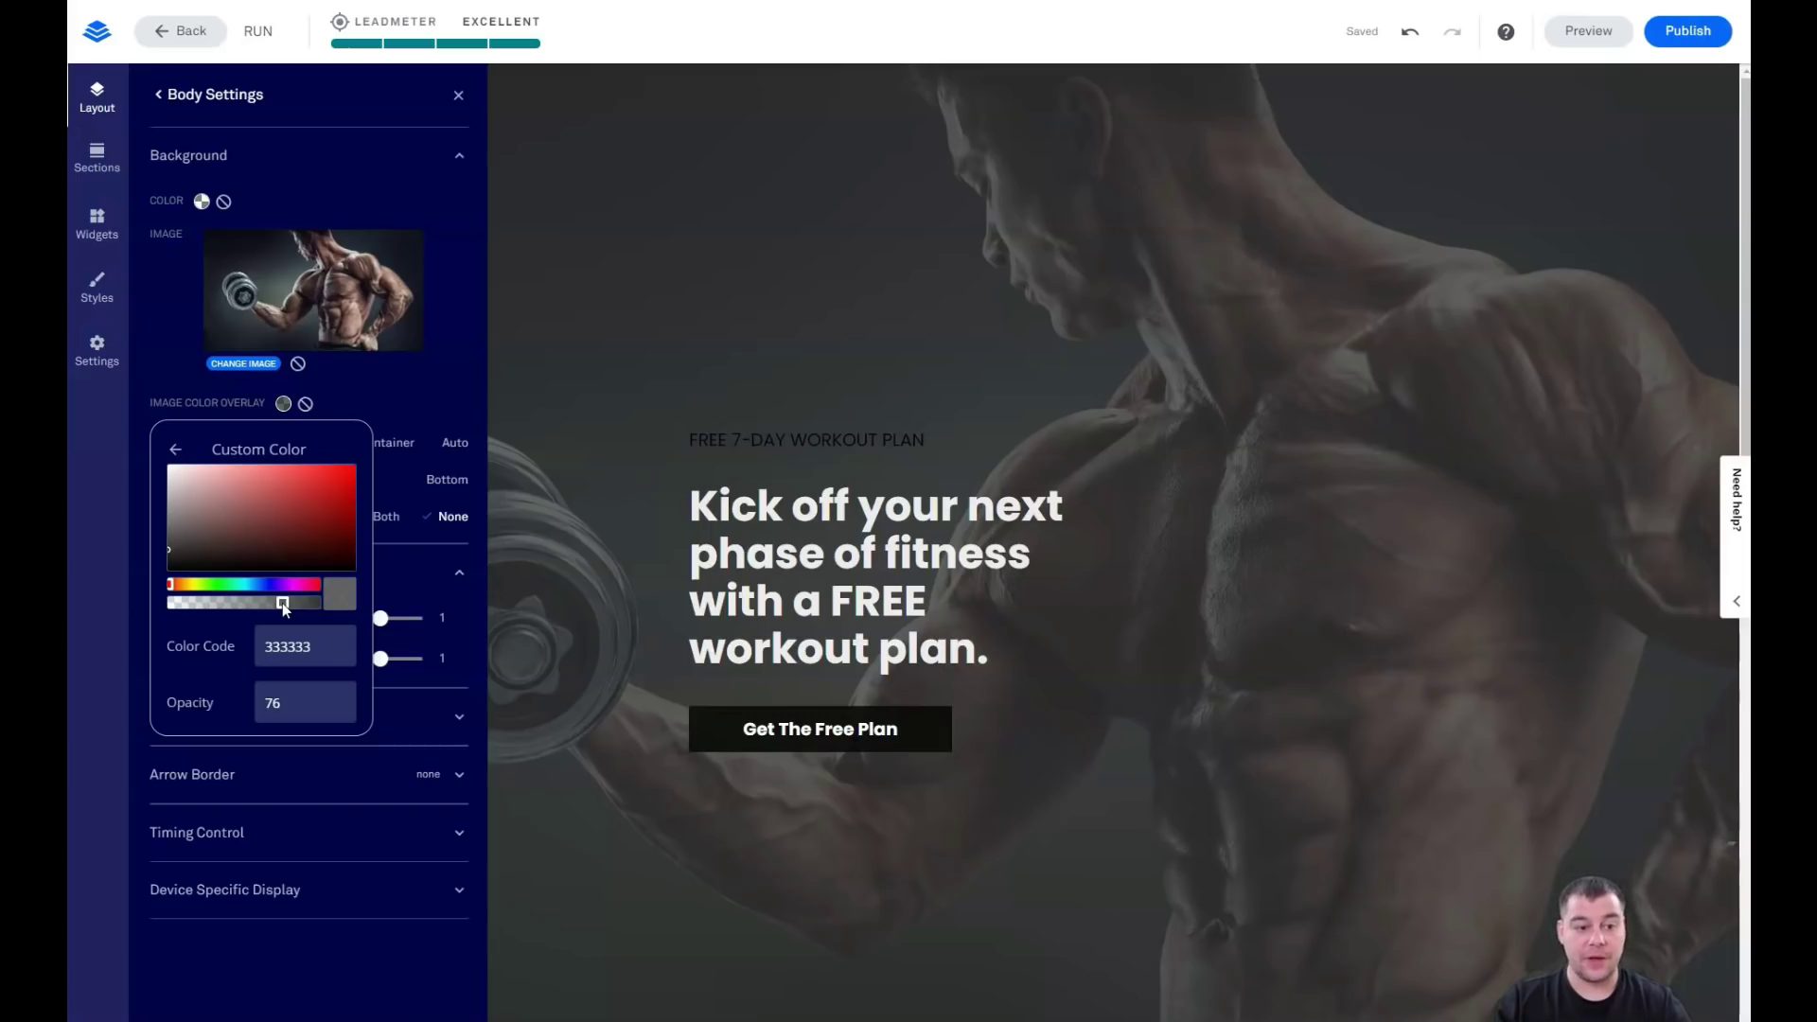
{"action": "left_click_drag", "start_coordinate": [282, 603], "coordinate": [265, 600]}
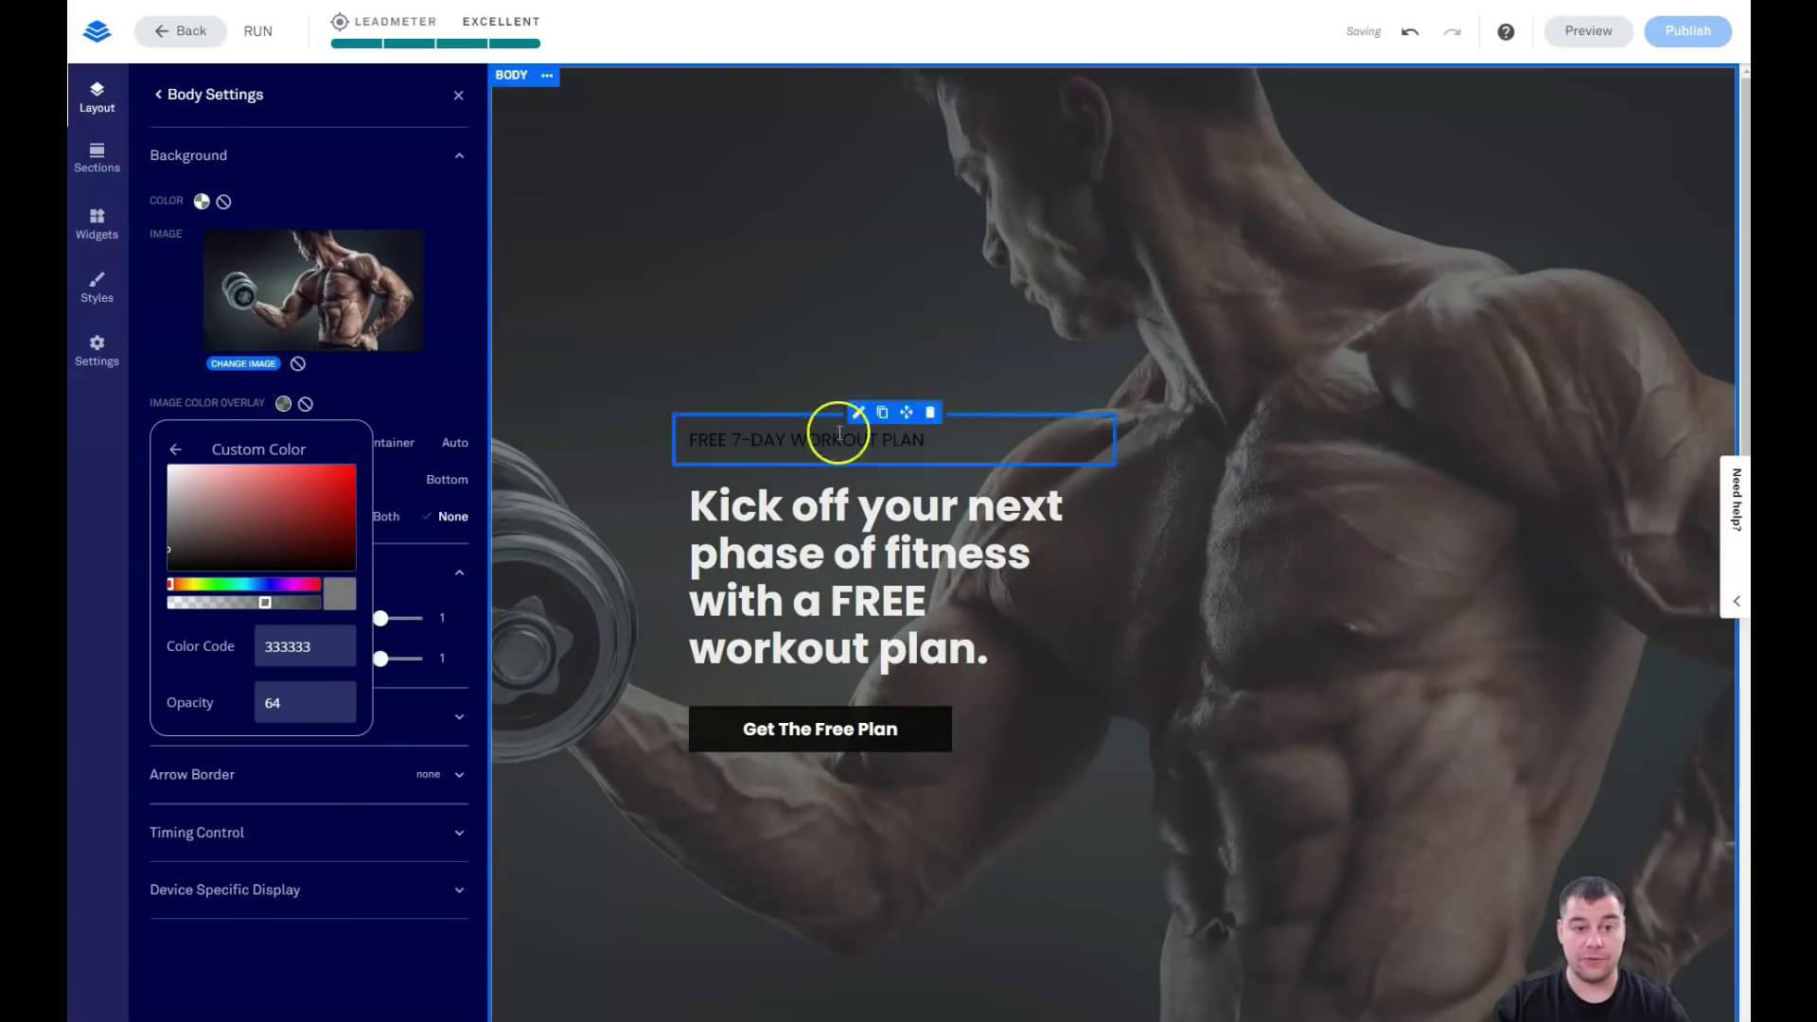
{"action": "left_click", "coordinate": [459, 98]}
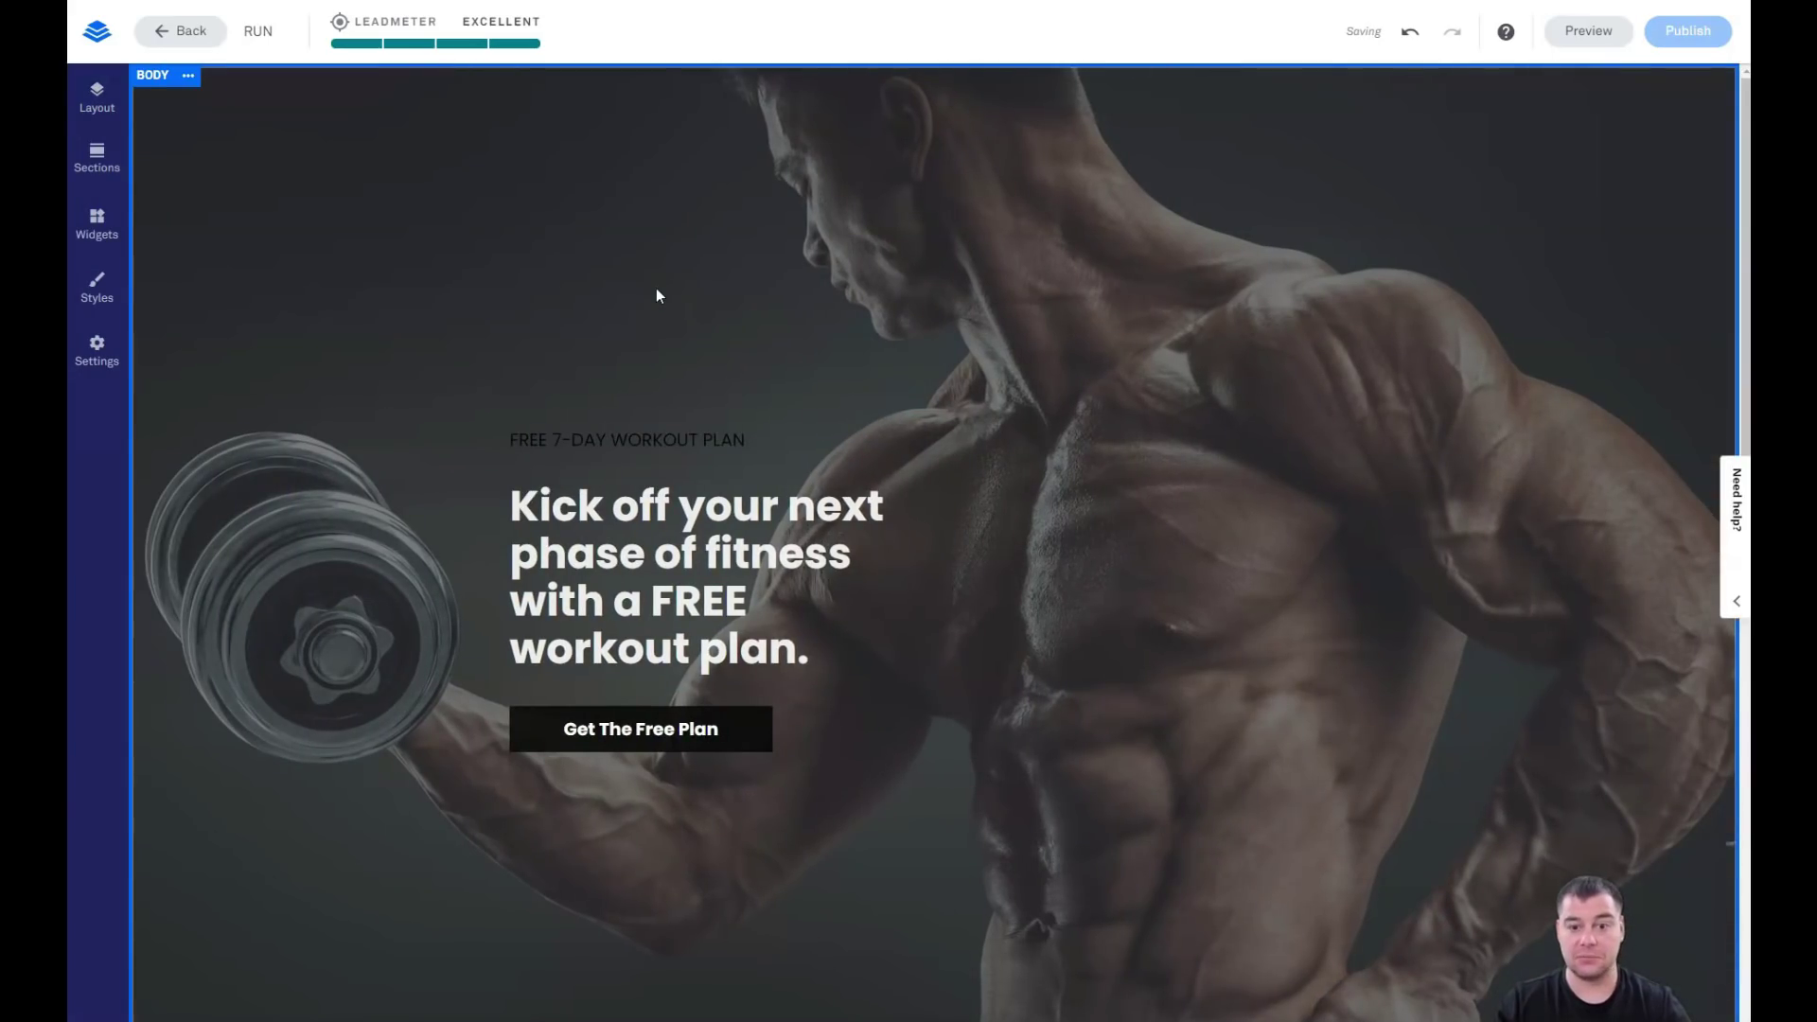
- Clear the page background color in the page styles and apply the grey swatch from the recent colors
{"action": "scroll", "coordinate": [656, 291], "scroll_direction": "down", "scroll_amount": 5}
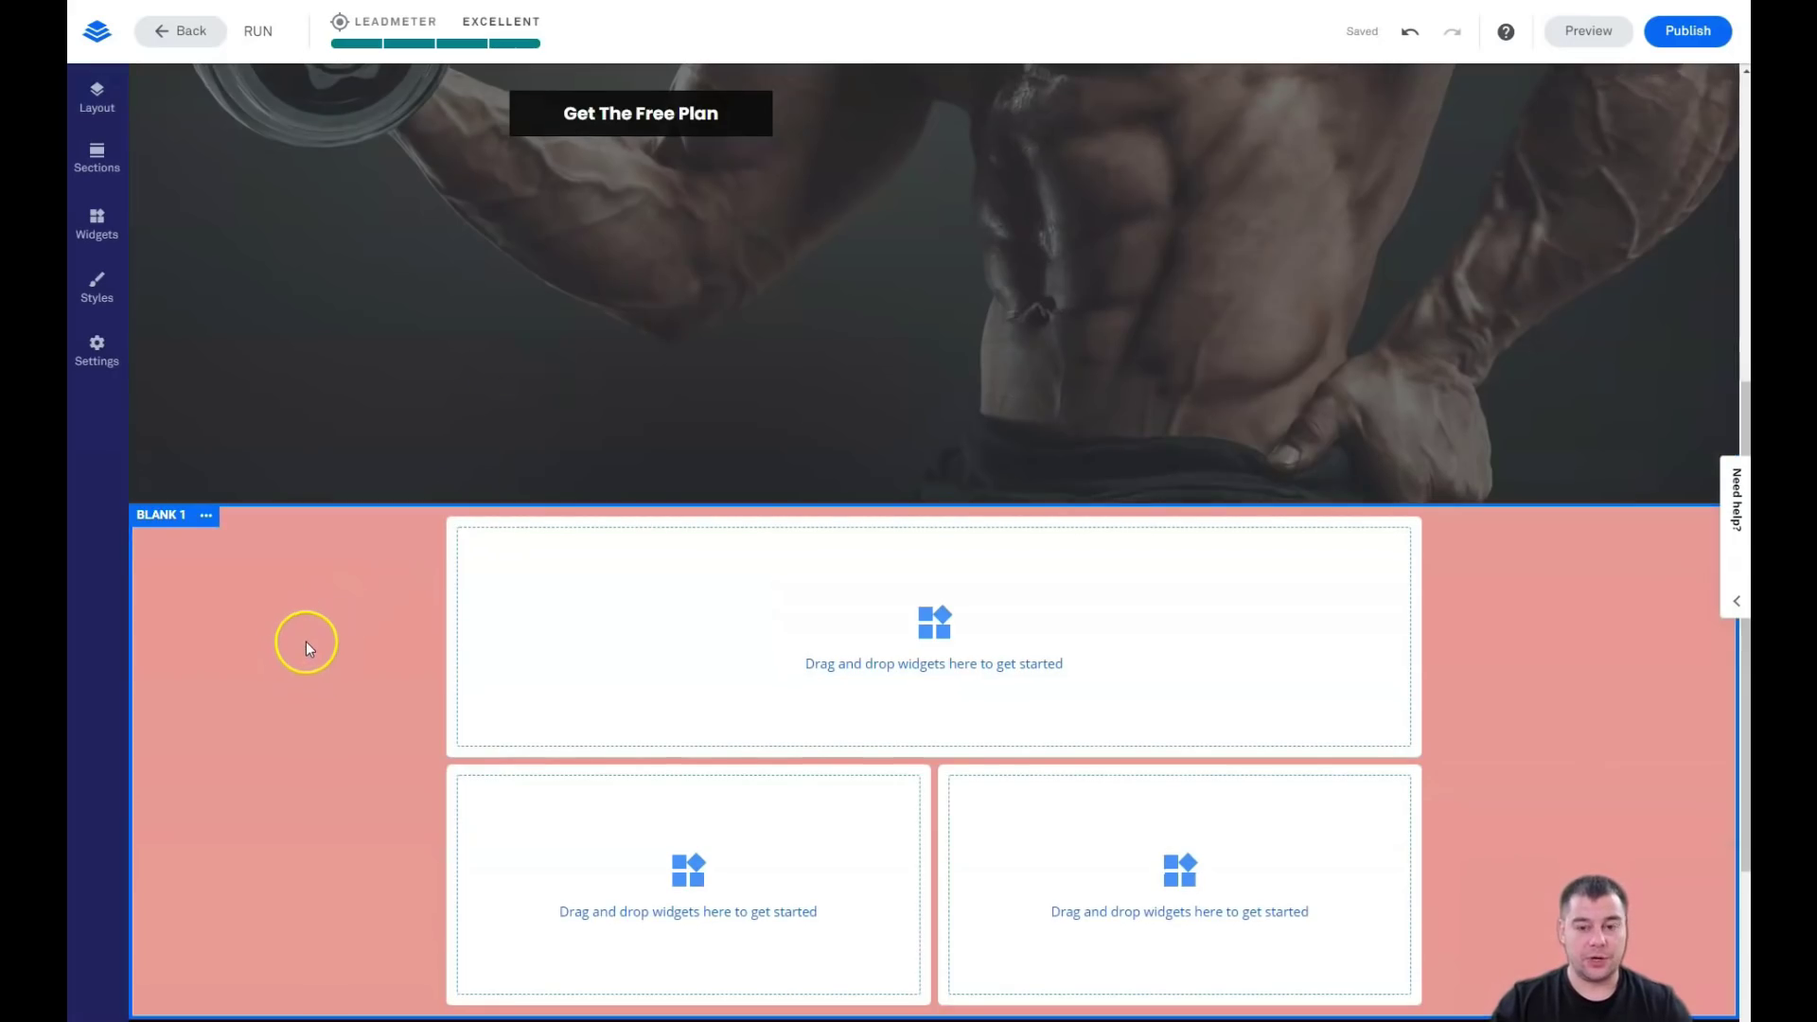
{"action": "scroll", "coordinate": [305, 643], "scroll_direction": "down", "scroll_amount": 2}
{"action": "scroll", "coordinate": [309, 585], "scroll_direction": "up", "scroll_amount": 2}
{"action": "scroll", "coordinate": [309, 587], "scroll_direction": "down", "scroll_amount": 2}
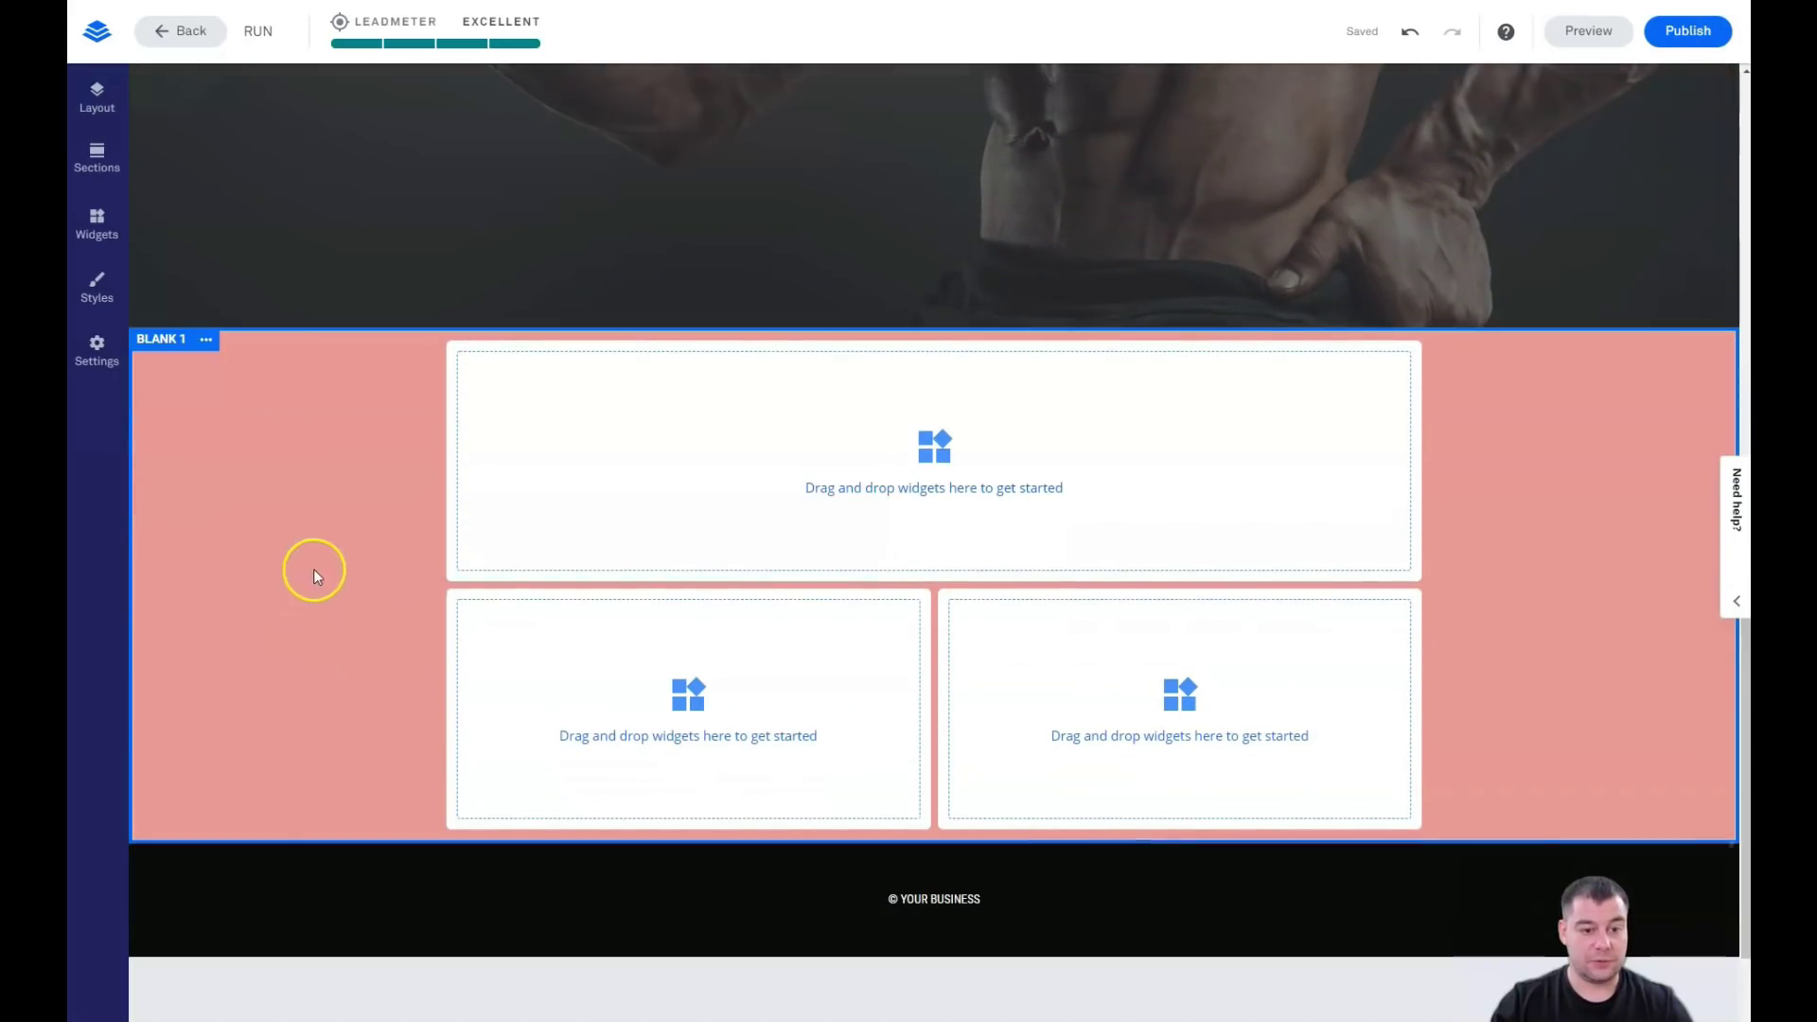
{"action": "left_click", "coordinate": [95, 291]}
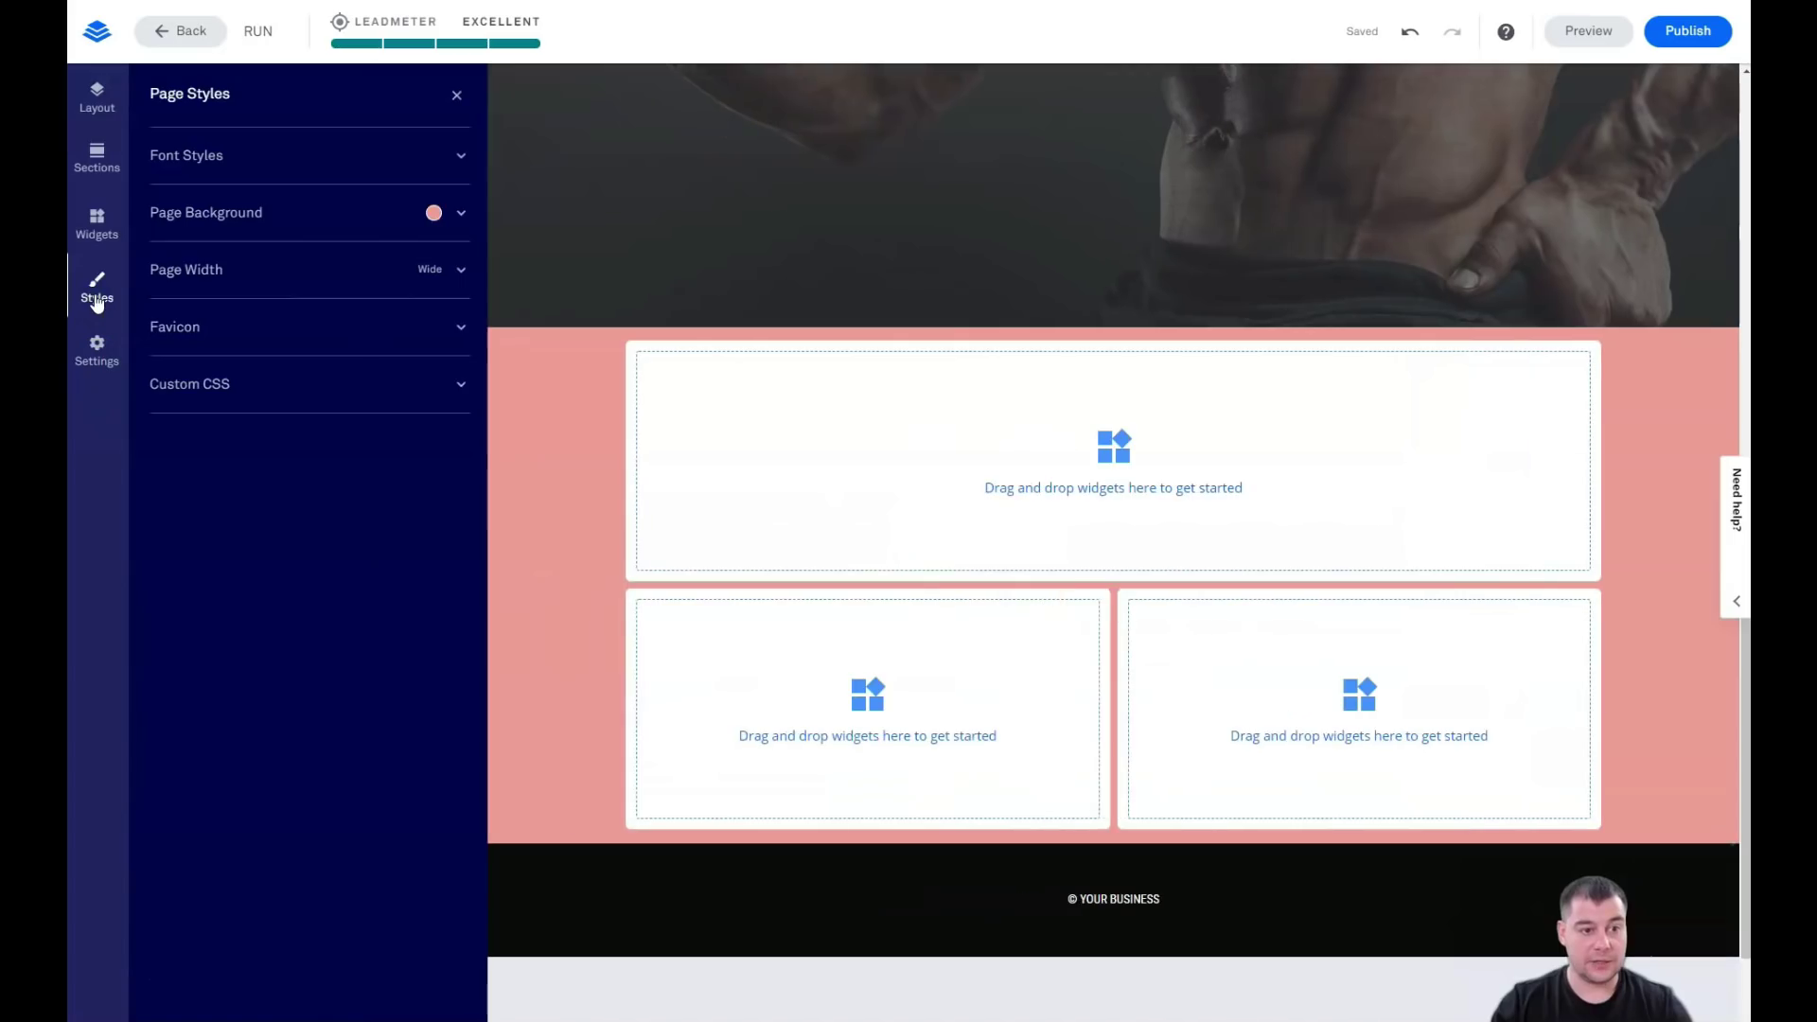
{"action": "left_click", "coordinate": [459, 219]}
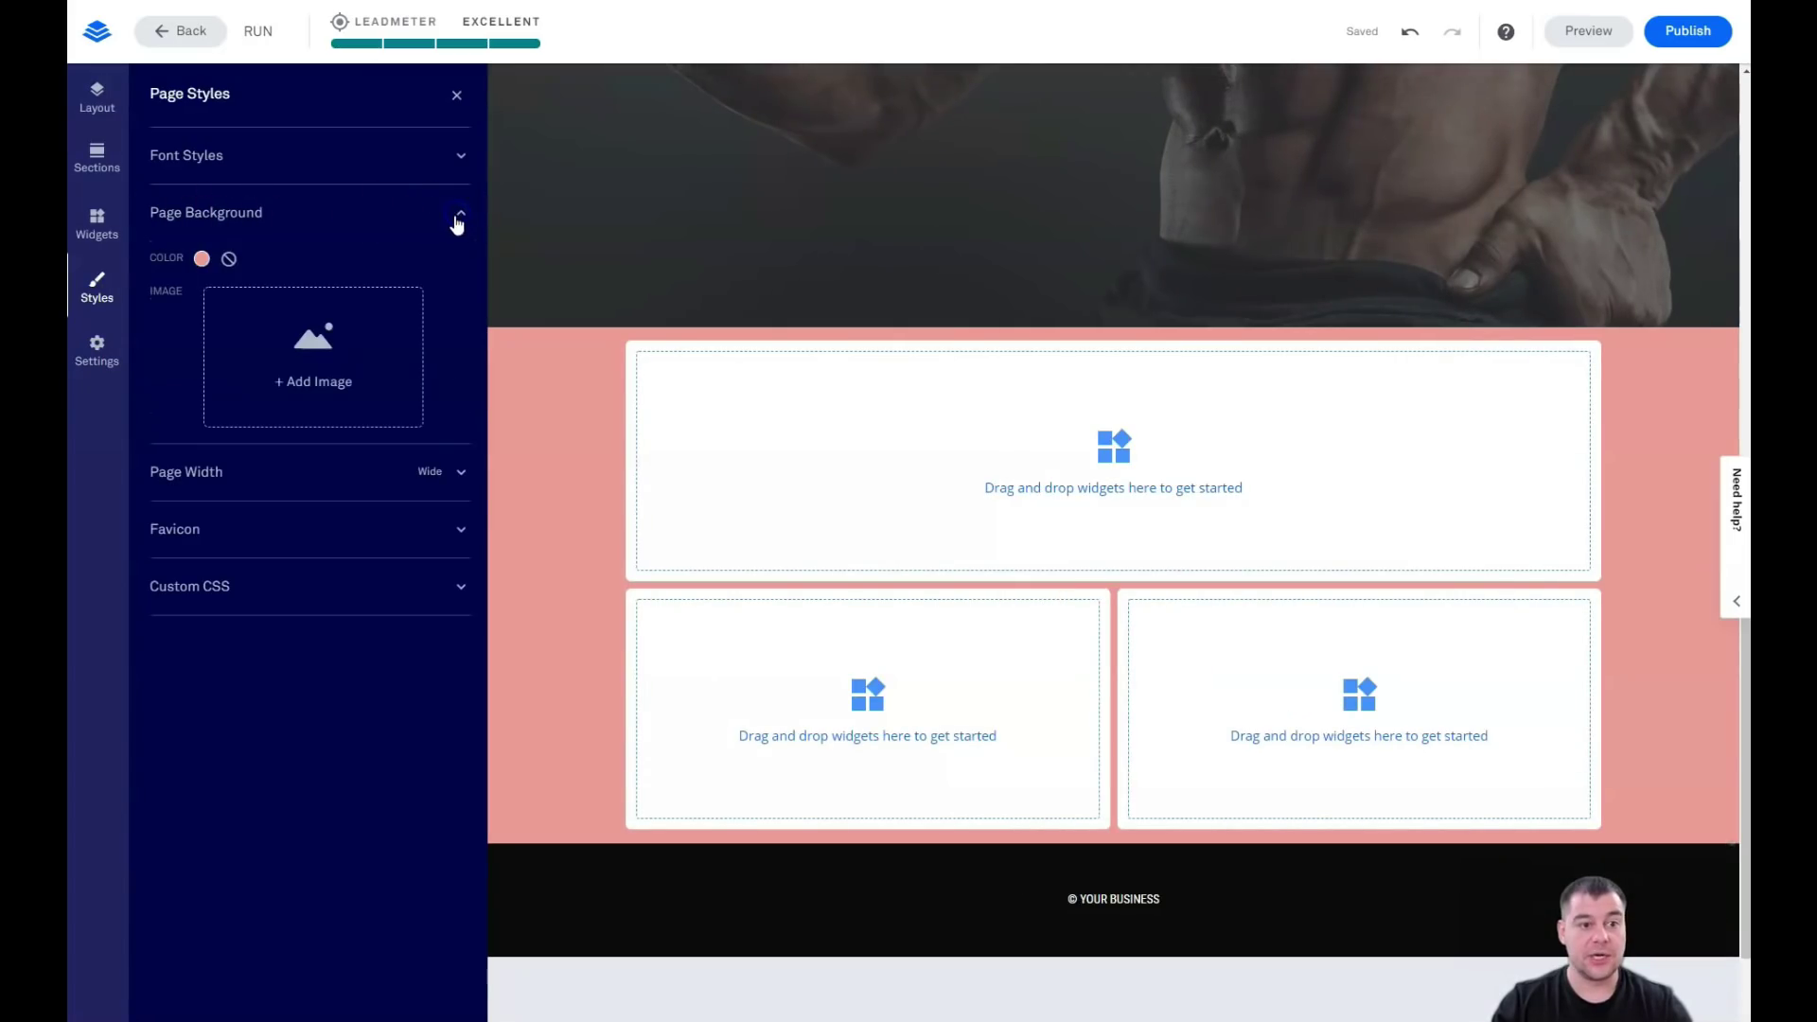
{"action": "left_click", "coordinate": [228, 260]}
{"action": "left_click", "coordinate": [201, 259]}
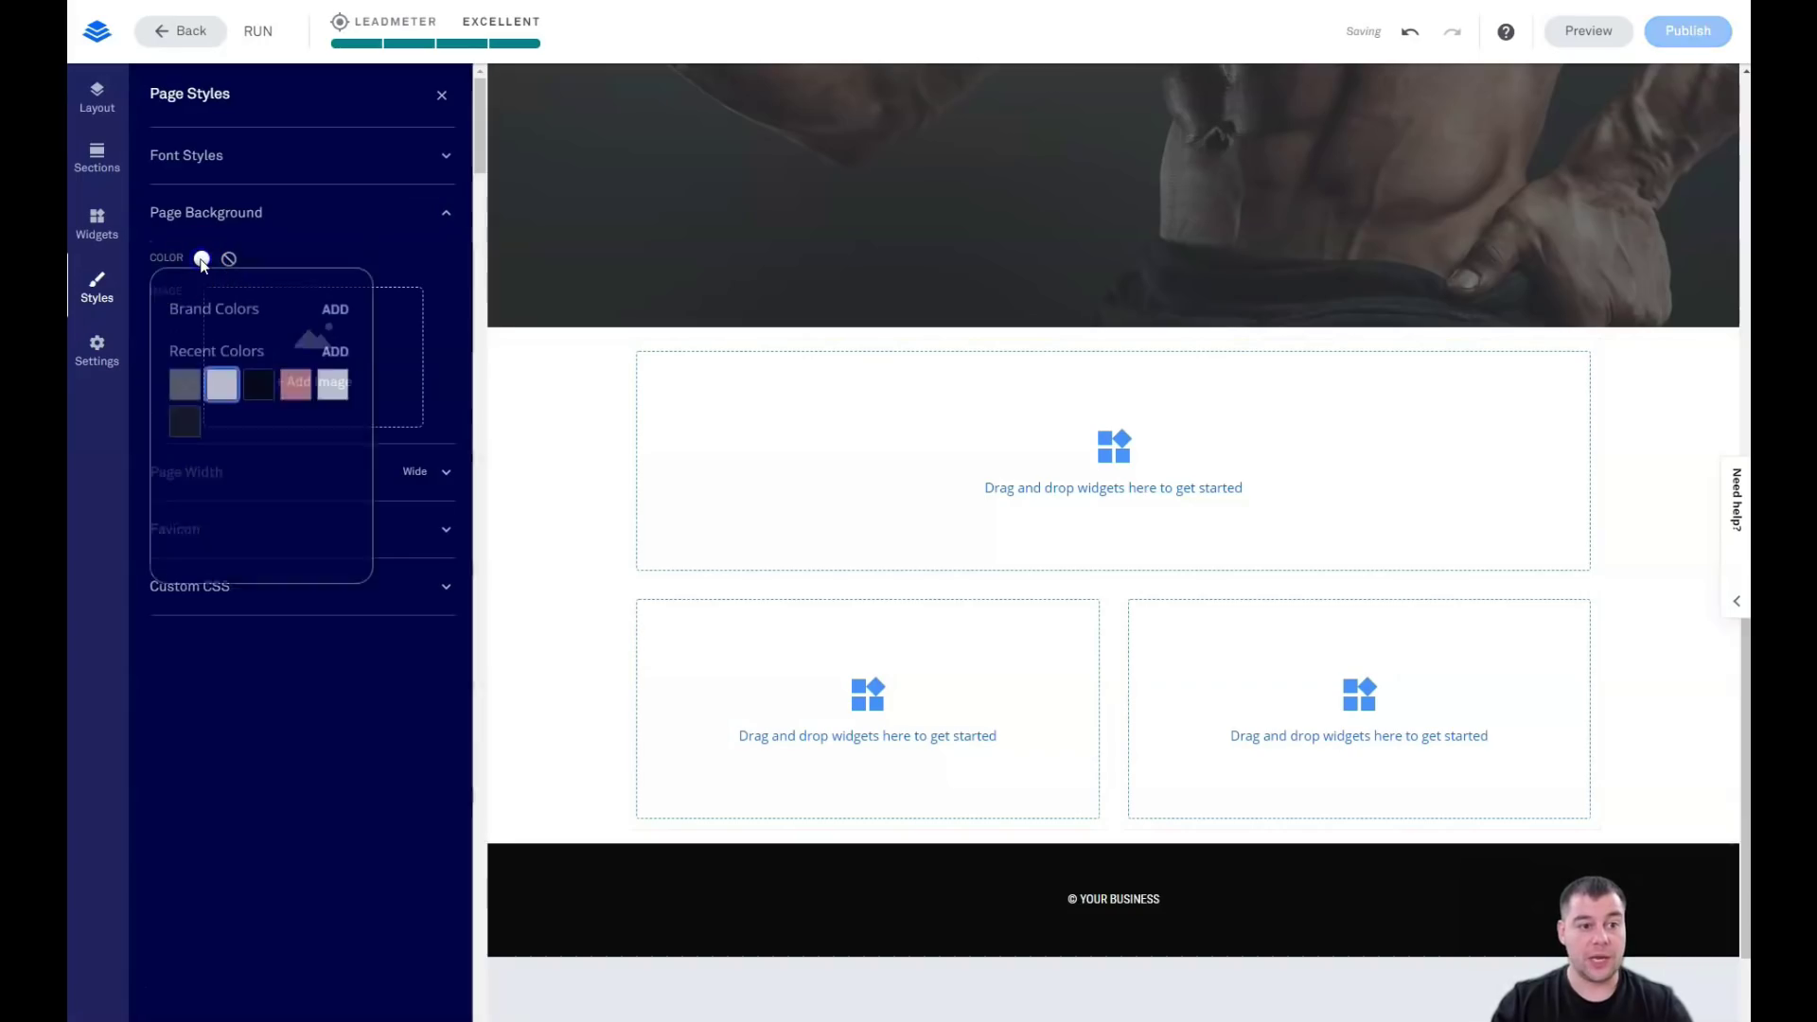
{"action": "left_click", "coordinate": [187, 396]}
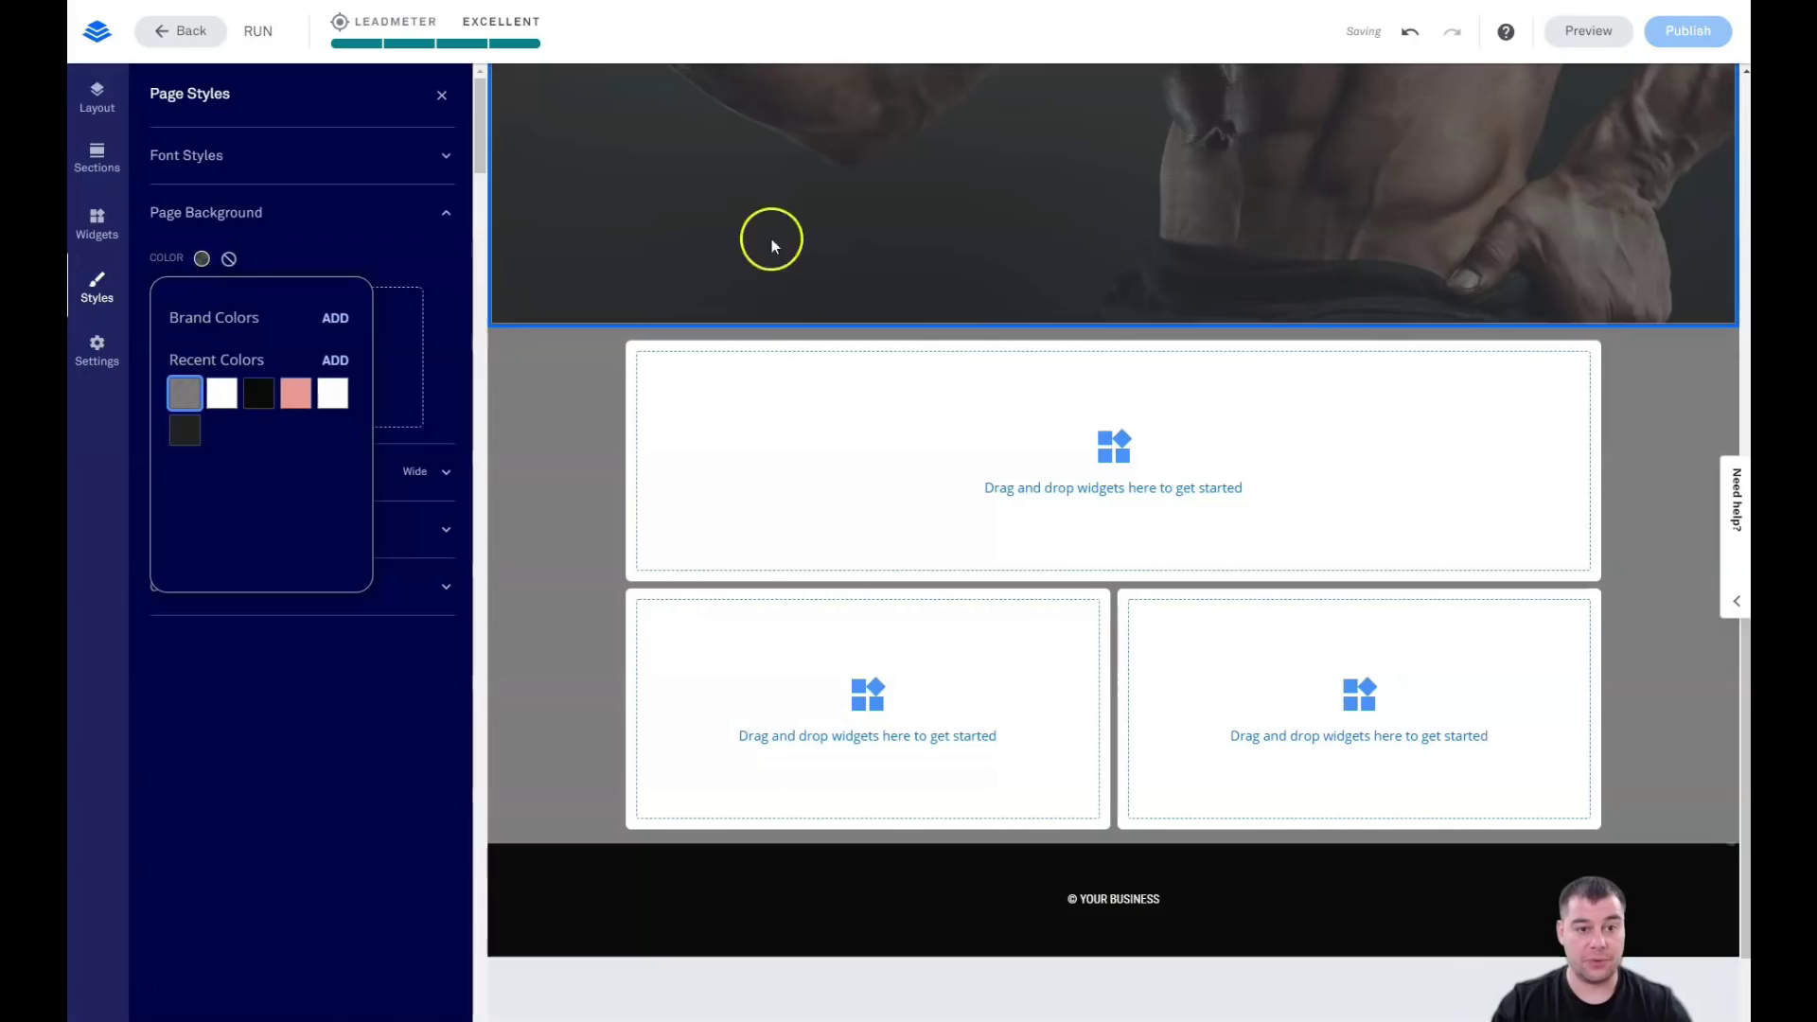
- Set the page background to the custom color 272727 with 98 opacity and close the page styles
{"action": "left_click", "coordinate": [335, 362]}
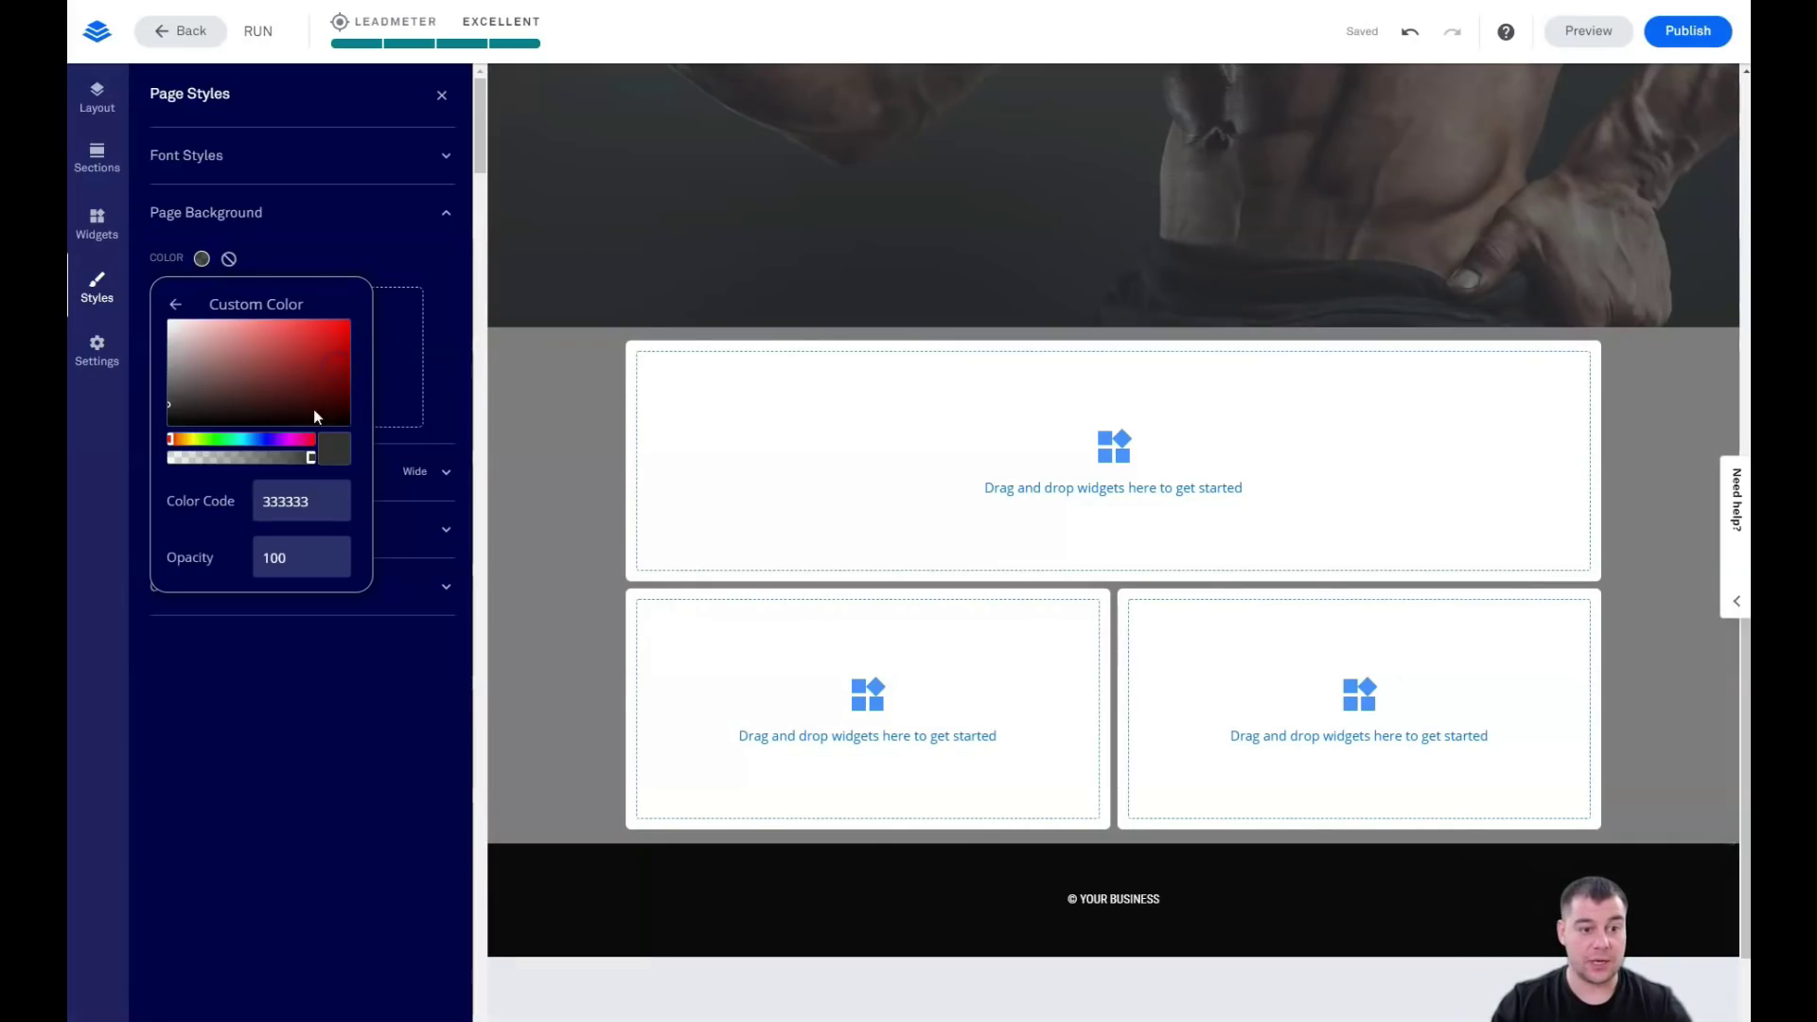
{"action": "left_click", "coordinate": [312, 460]}
{"action": "left_click_drag", "start_coordinate": [312, 462], "coordinate": [306, 462]}
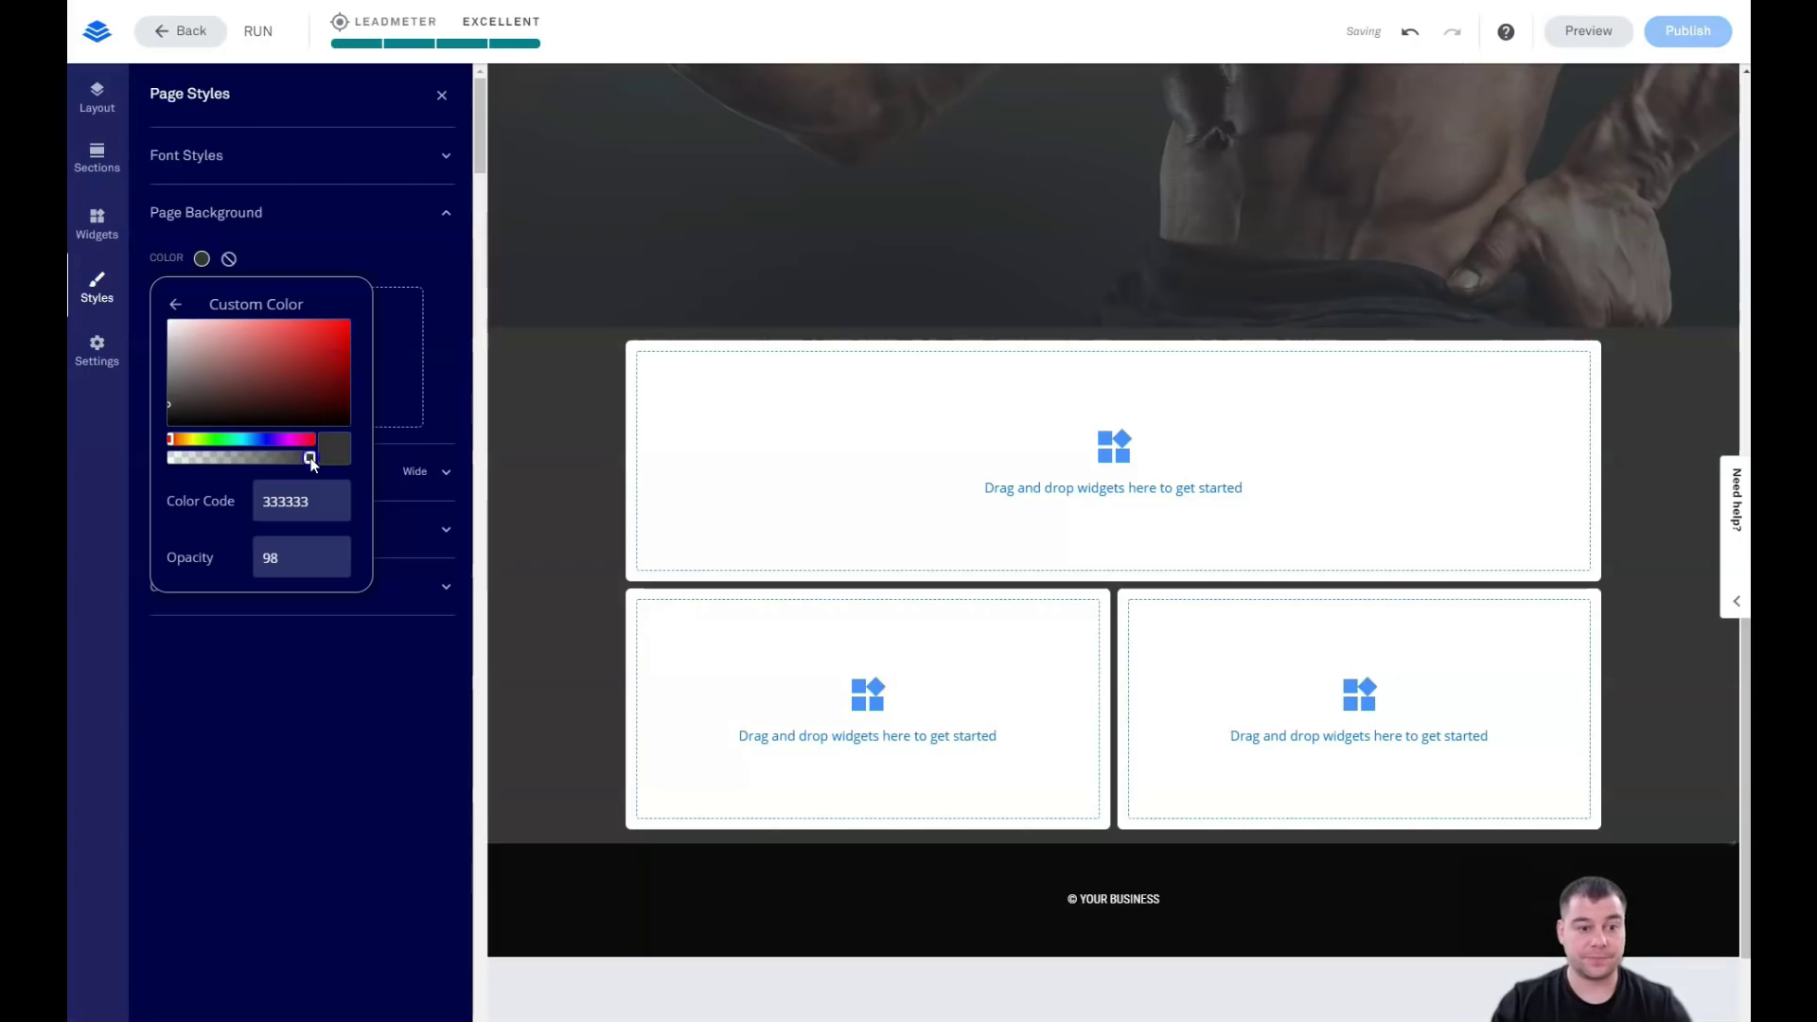
{"action": "left_click", "coordinate": [165, 412]}
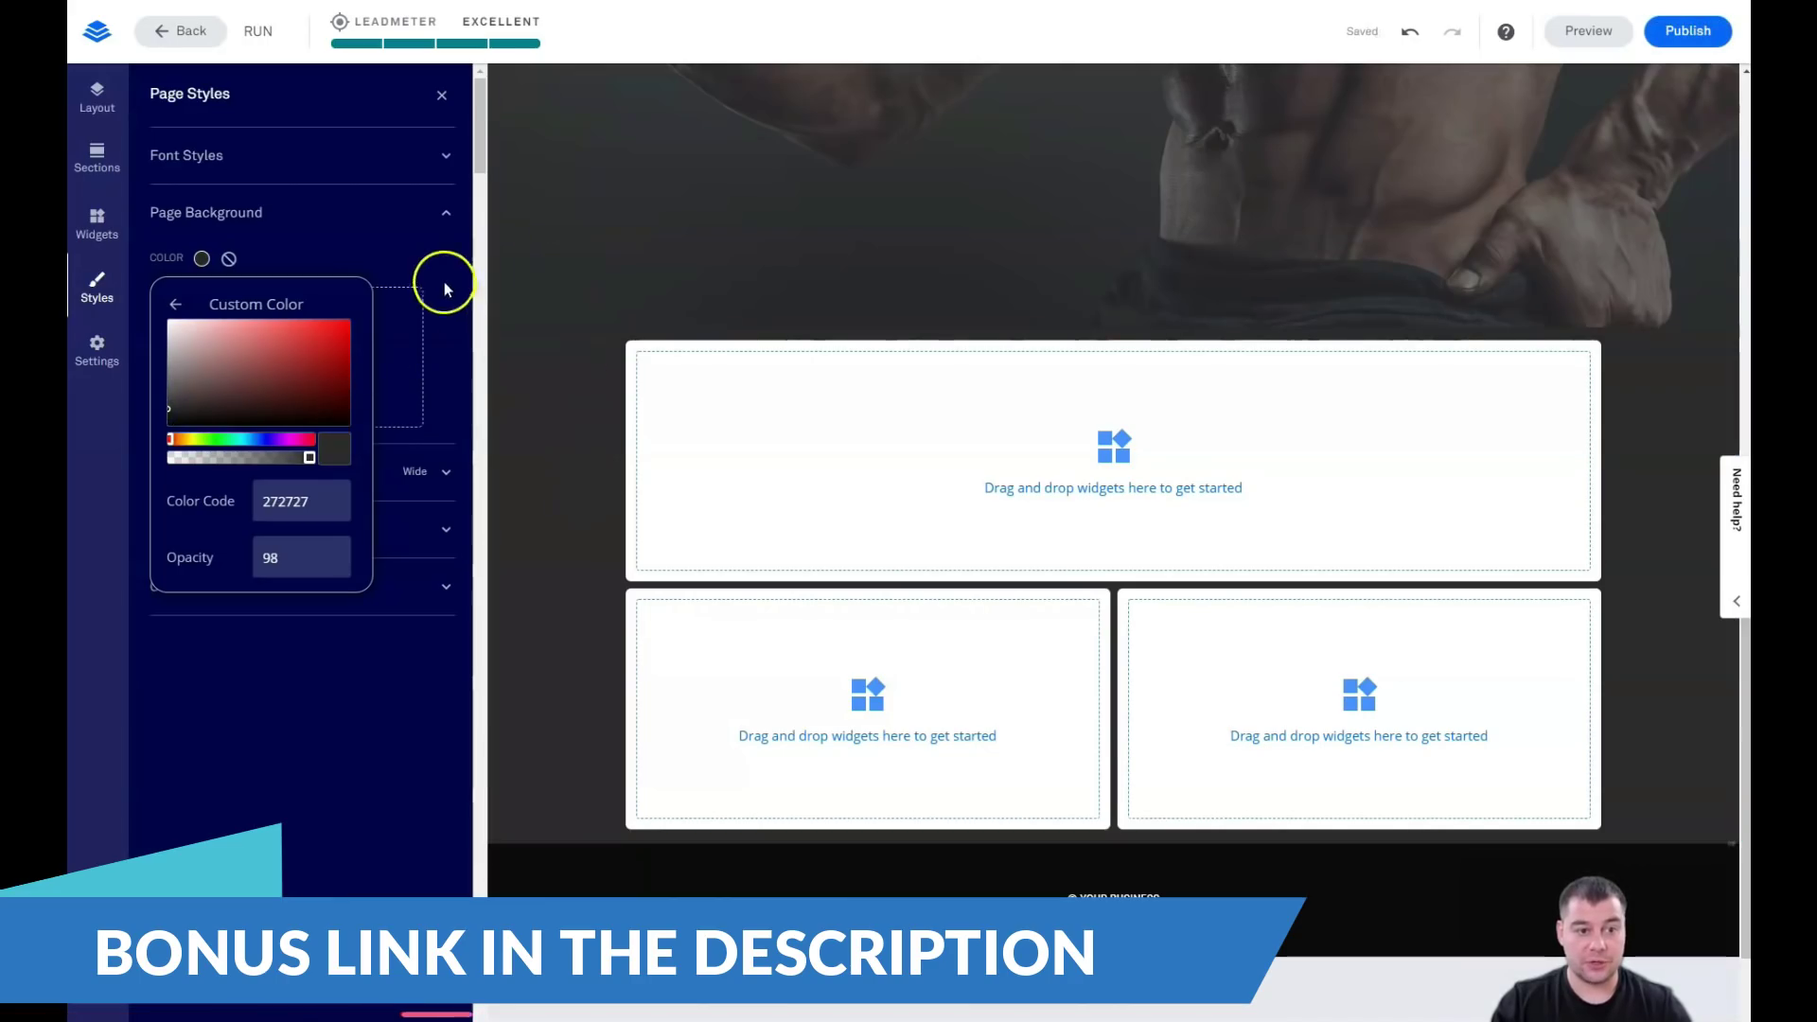
{"action": "left_click", "coordinate": [418, 253]}
{"action": "left_click", "coordinate": [456, 99]}
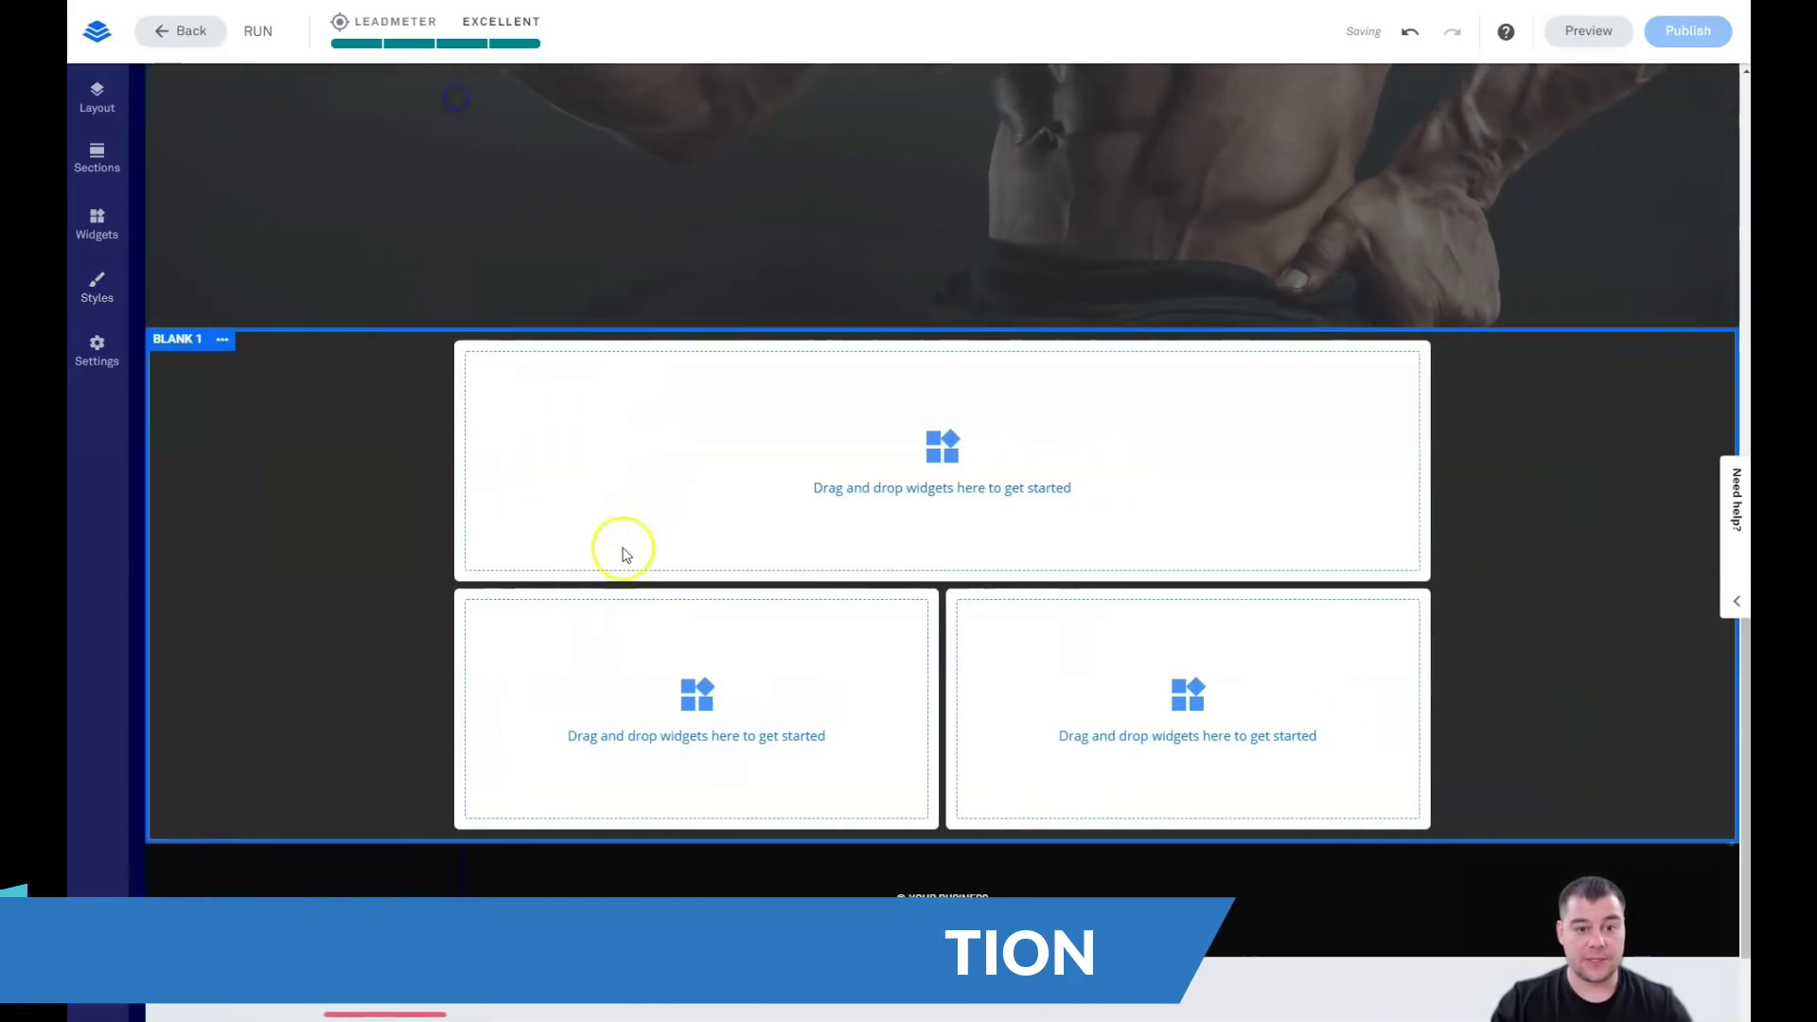
- Place a Video widget in the wide upper column of the Blank 1 section
{"action": "scroll", "coordinate": [568, 498], "scroll_direction": "up", "scroll_amount": 5}
{"action": "scroll", "coordinate": [580, 479], "scroll_direction": "up", "scroll_amount": 3}
{"action": "scroll", "coordinate": [362, 418], "scroll_direction": "down", "scroll_amount": 6}
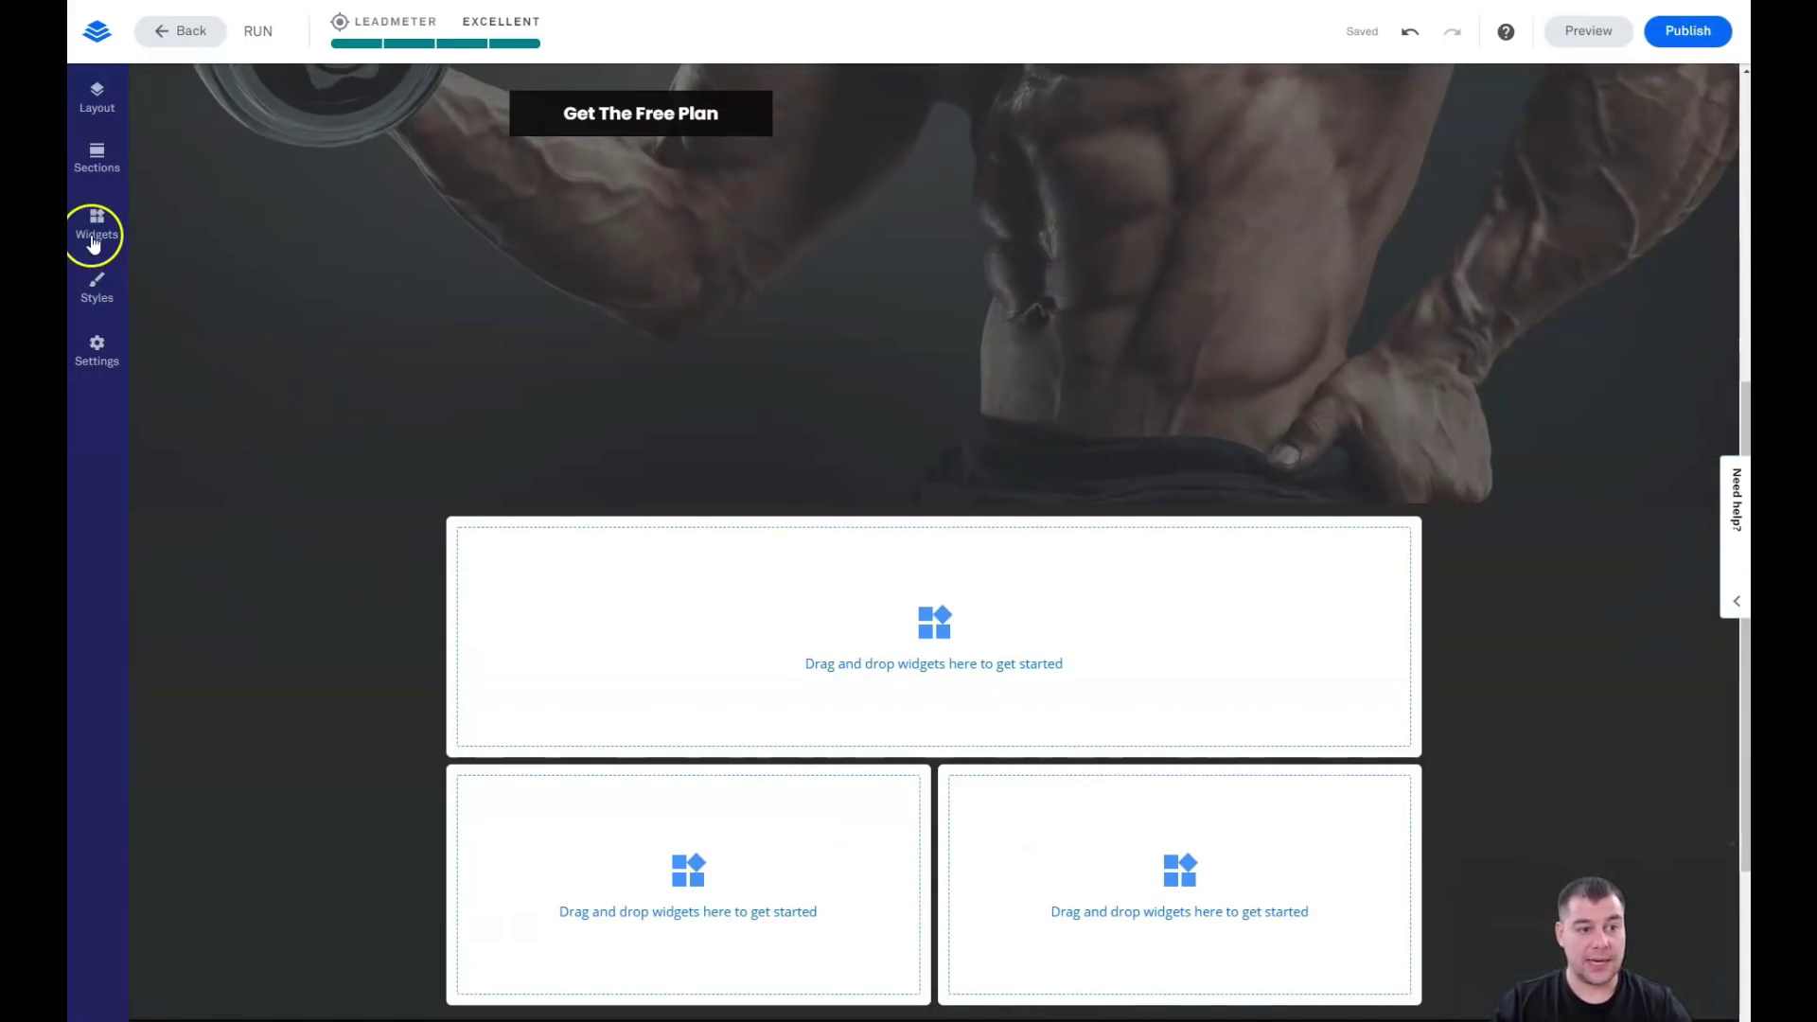
{"action": "scroll", "coordinate": [1019, 552], "scroll_direction": "down", "scroll_amount": 3}
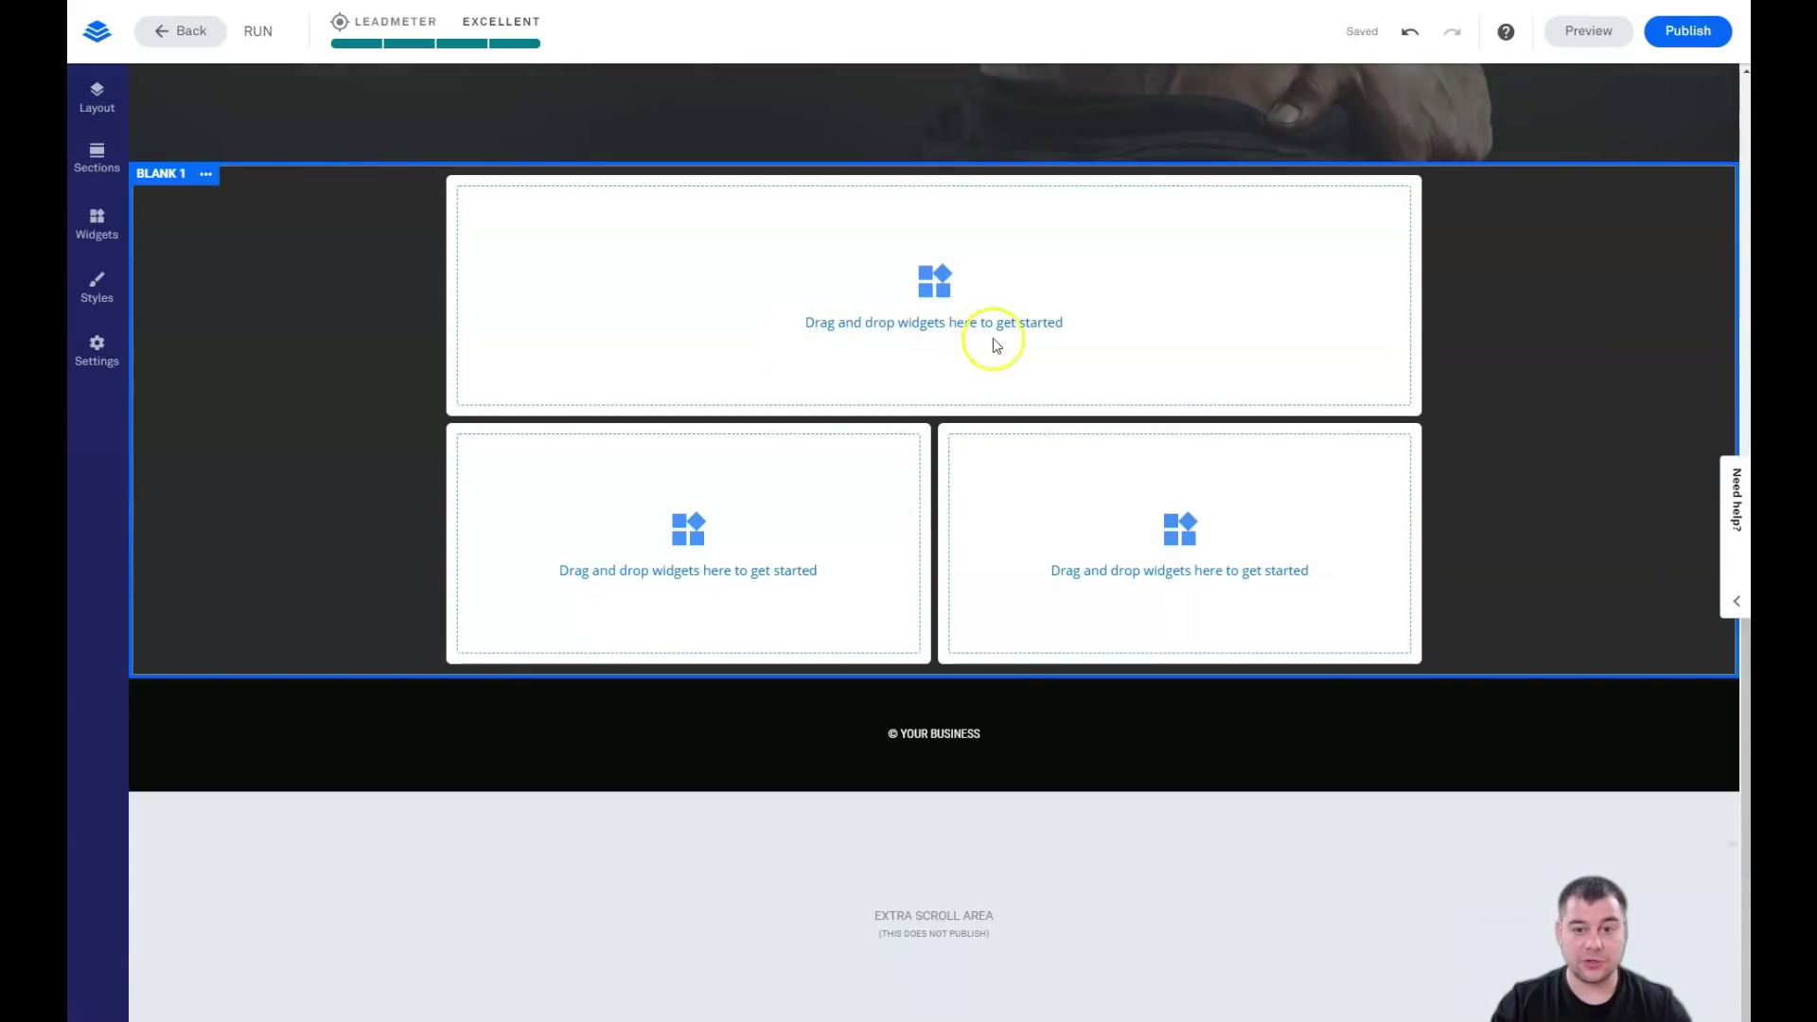
{"action": "left_click", "coordinate": [97, 224]}
{"action": "scroll", "coordinate": [1102, 422], "scroll_direction": "up", "scroll_amount": 5}
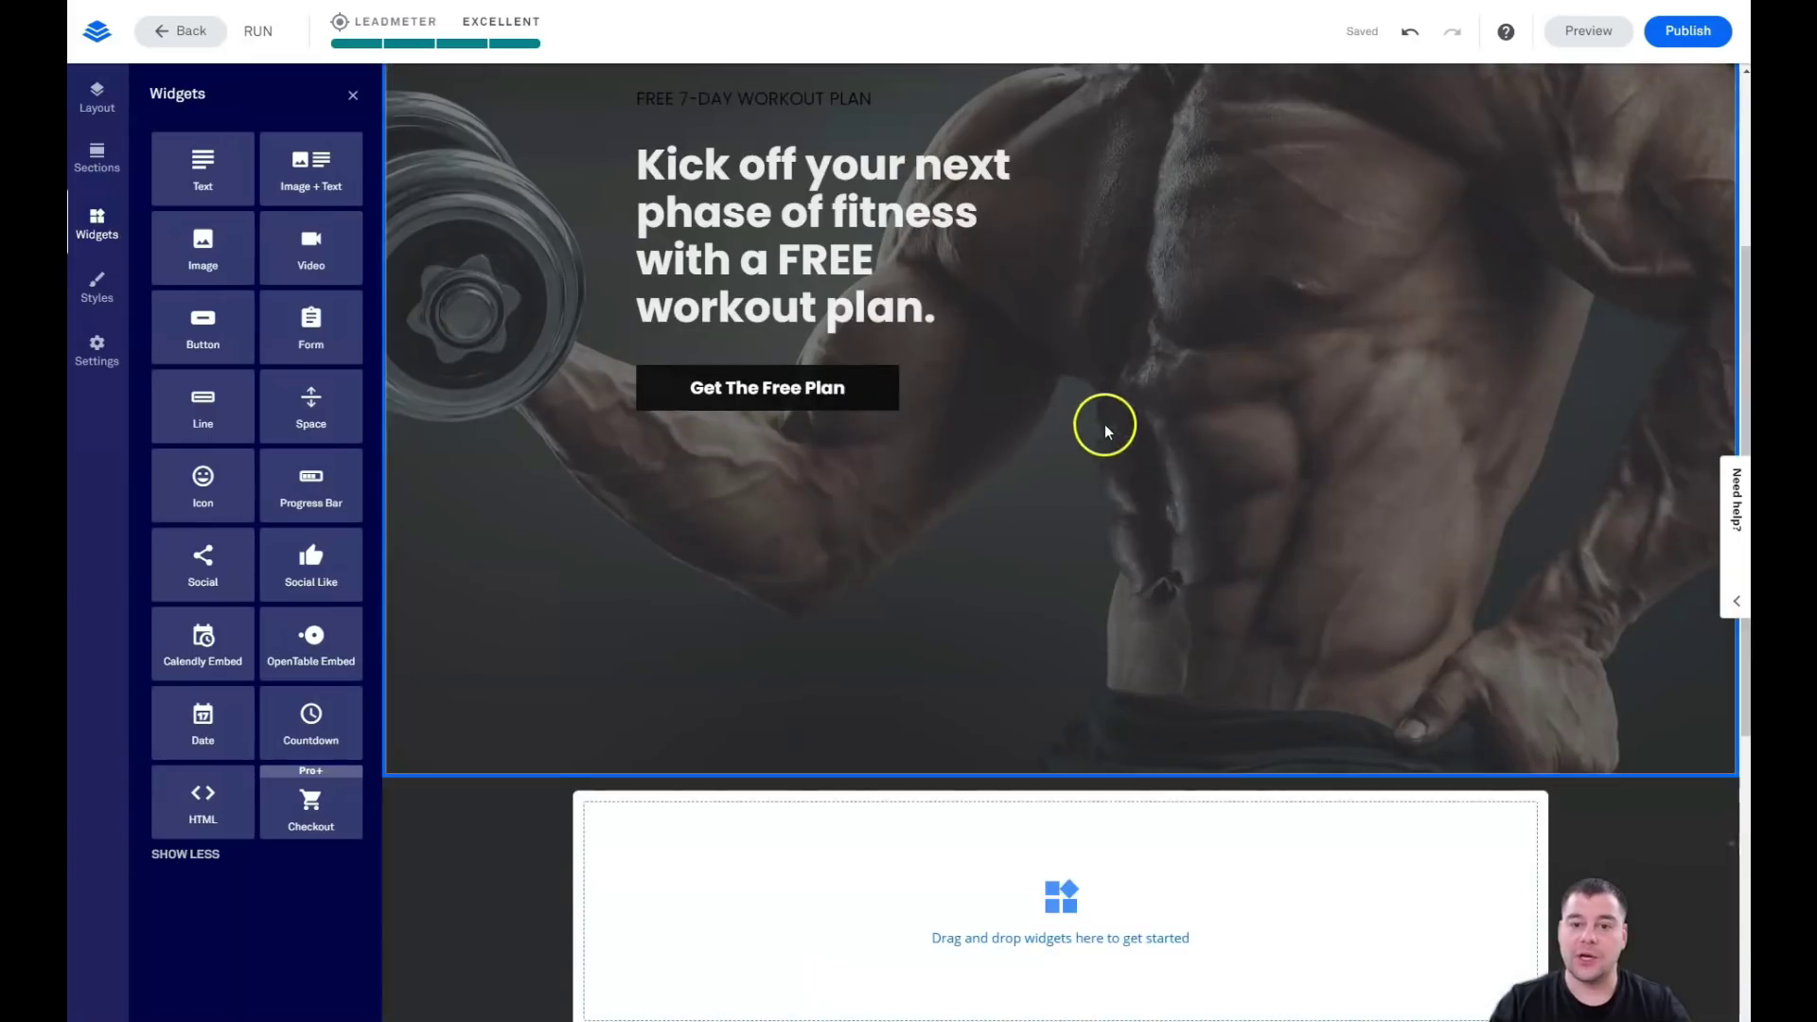
{"action": "scroll", "coordinate": [1109, 435], "scroll_direction": "up", "scroll_amount": 3}
{"action": "scroll", "coordinate": [1116, 456], "scroll_direction": "down", "scroll_amount": 8}
{"action": "left_click_drag", "start_coordinate": [326, 266], "coordinate": [1050, 307]}
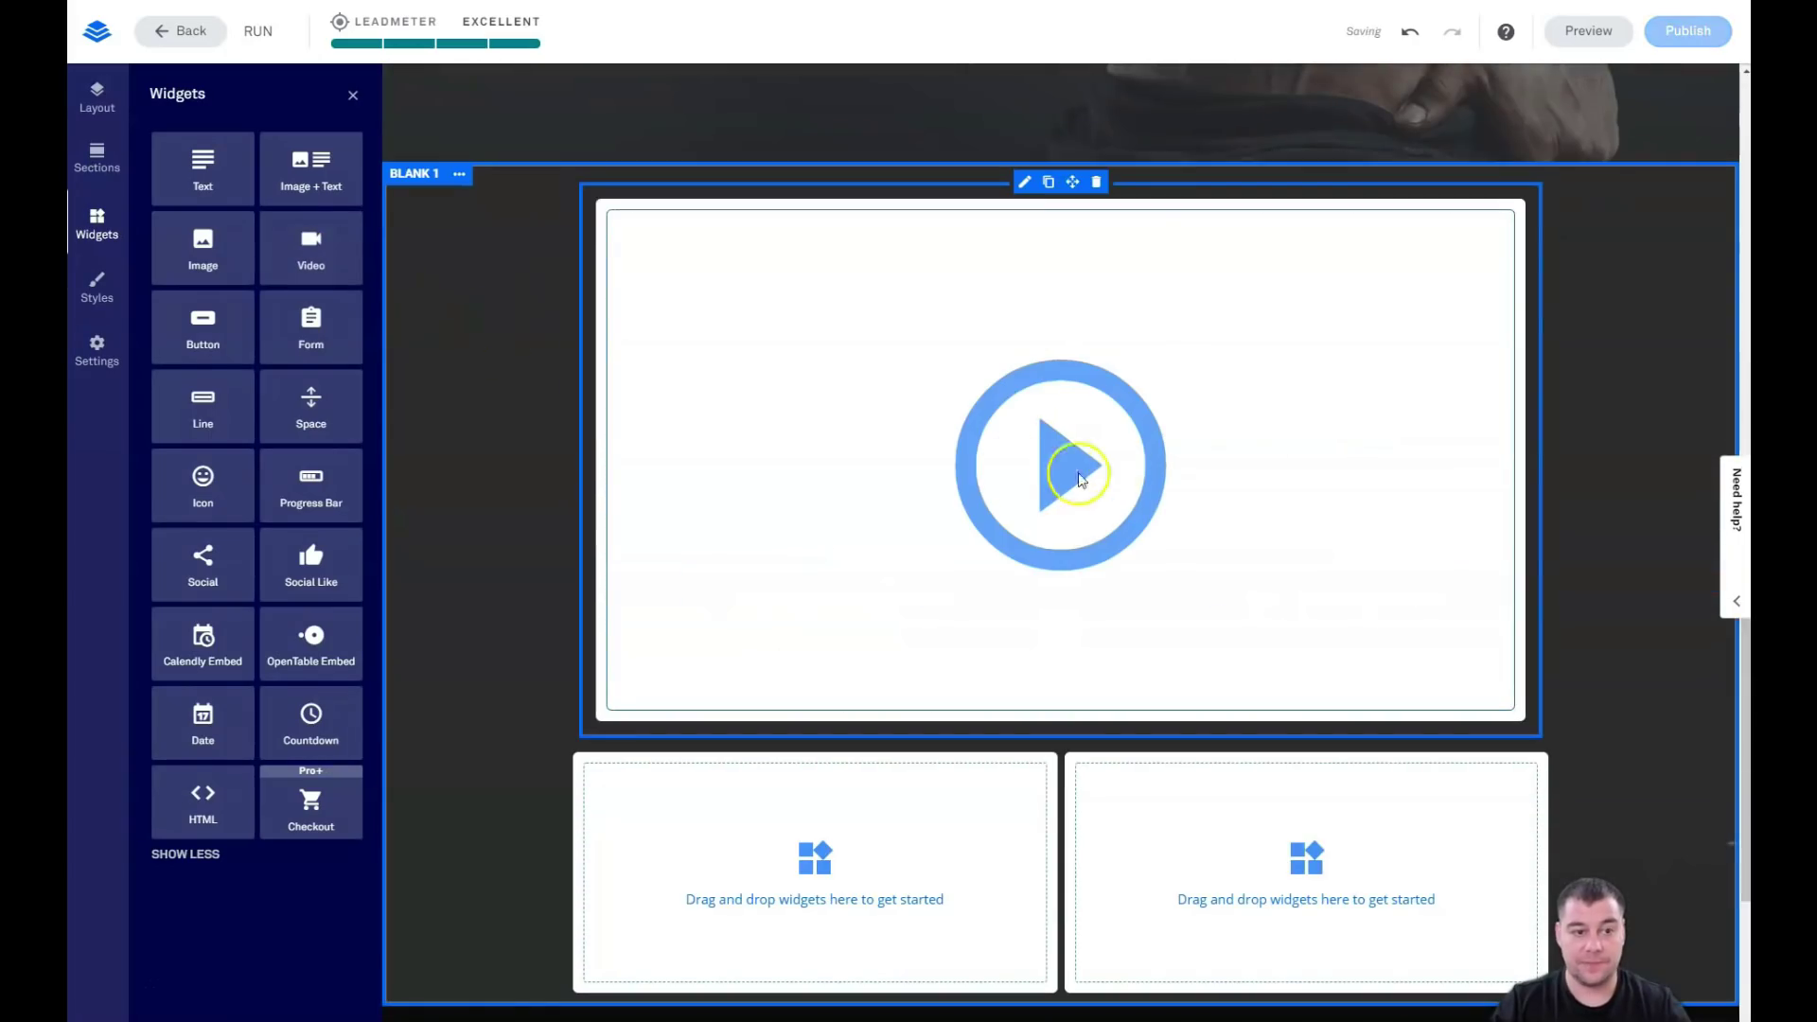
- Place a Text widget in the left column of the row beneath the video in the Blank 1 section
{"action": "scroll", "coordinate": [514, 430], "scroll_direction": "down", "scroll_amount": 2}
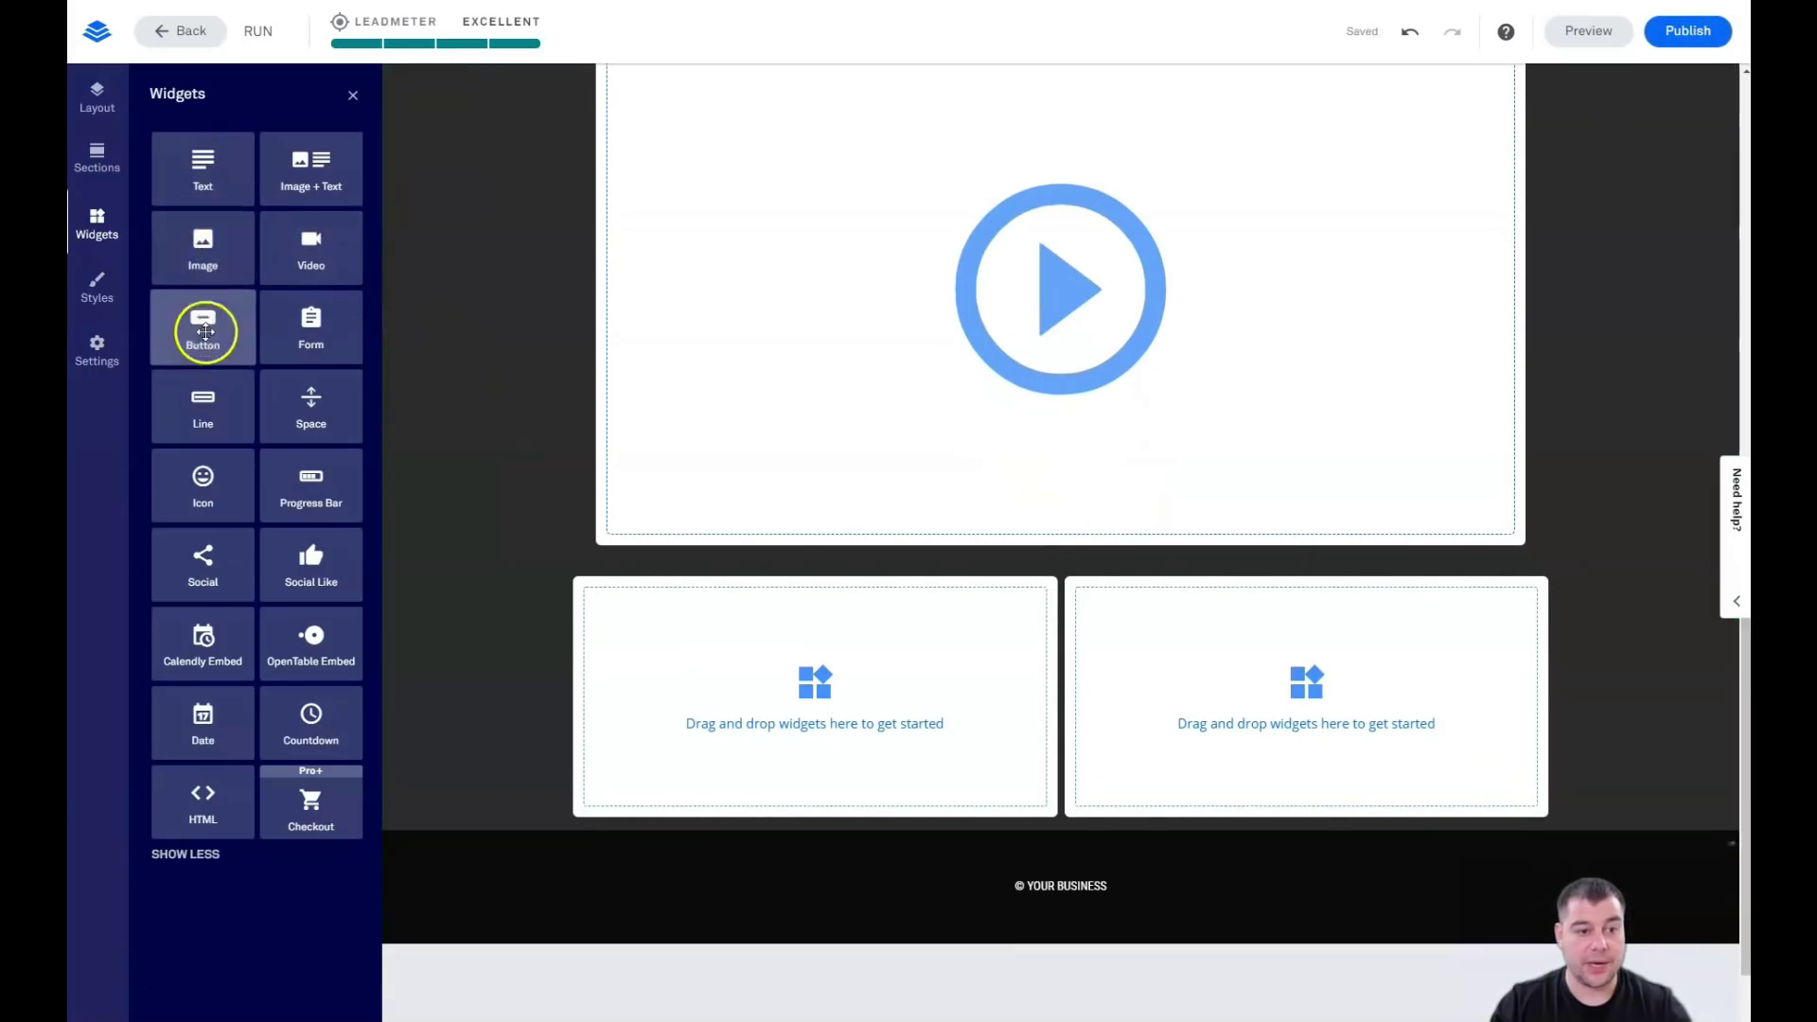
{"action": "left_click_drag", "start_coordinate": [236, 195], "coordinate": [832, 737]}
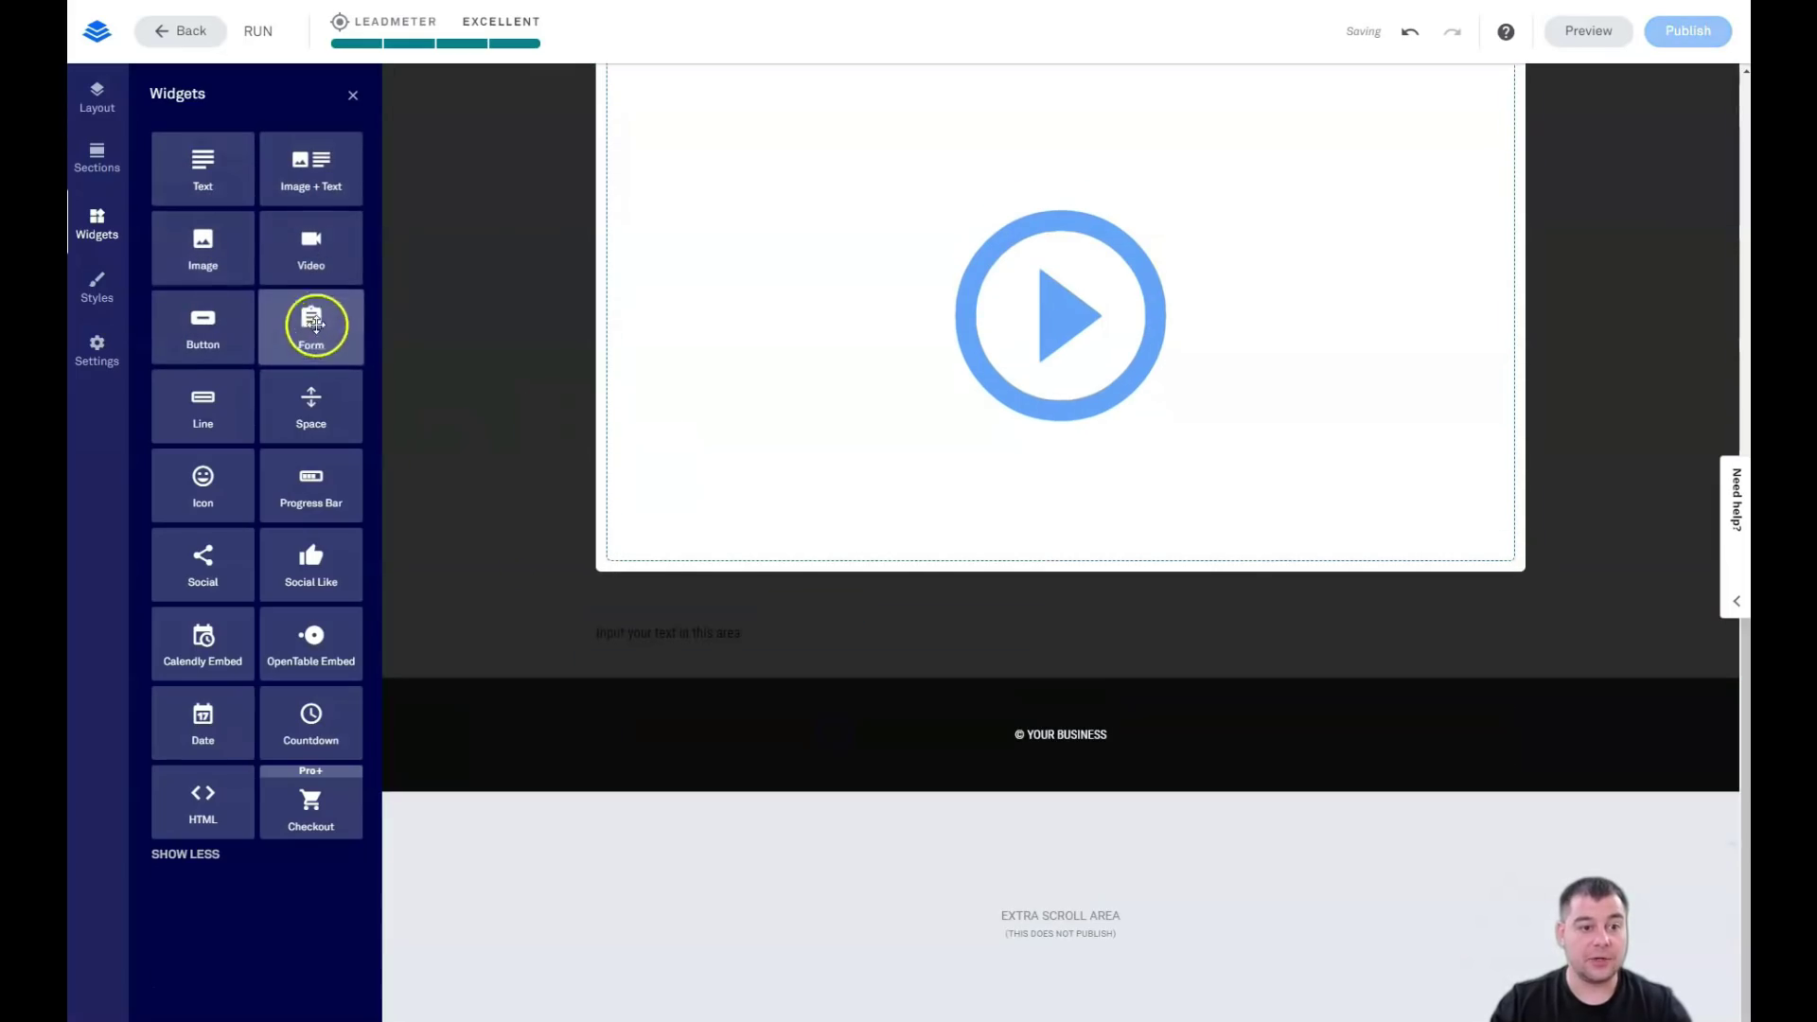
- Place a Button widget in the right column beside the text in the Blank 1 section and close the widget list
{"action": "left_click_drag", "start_coordinate": [203, 322], "coordinate": [1253, 639]}
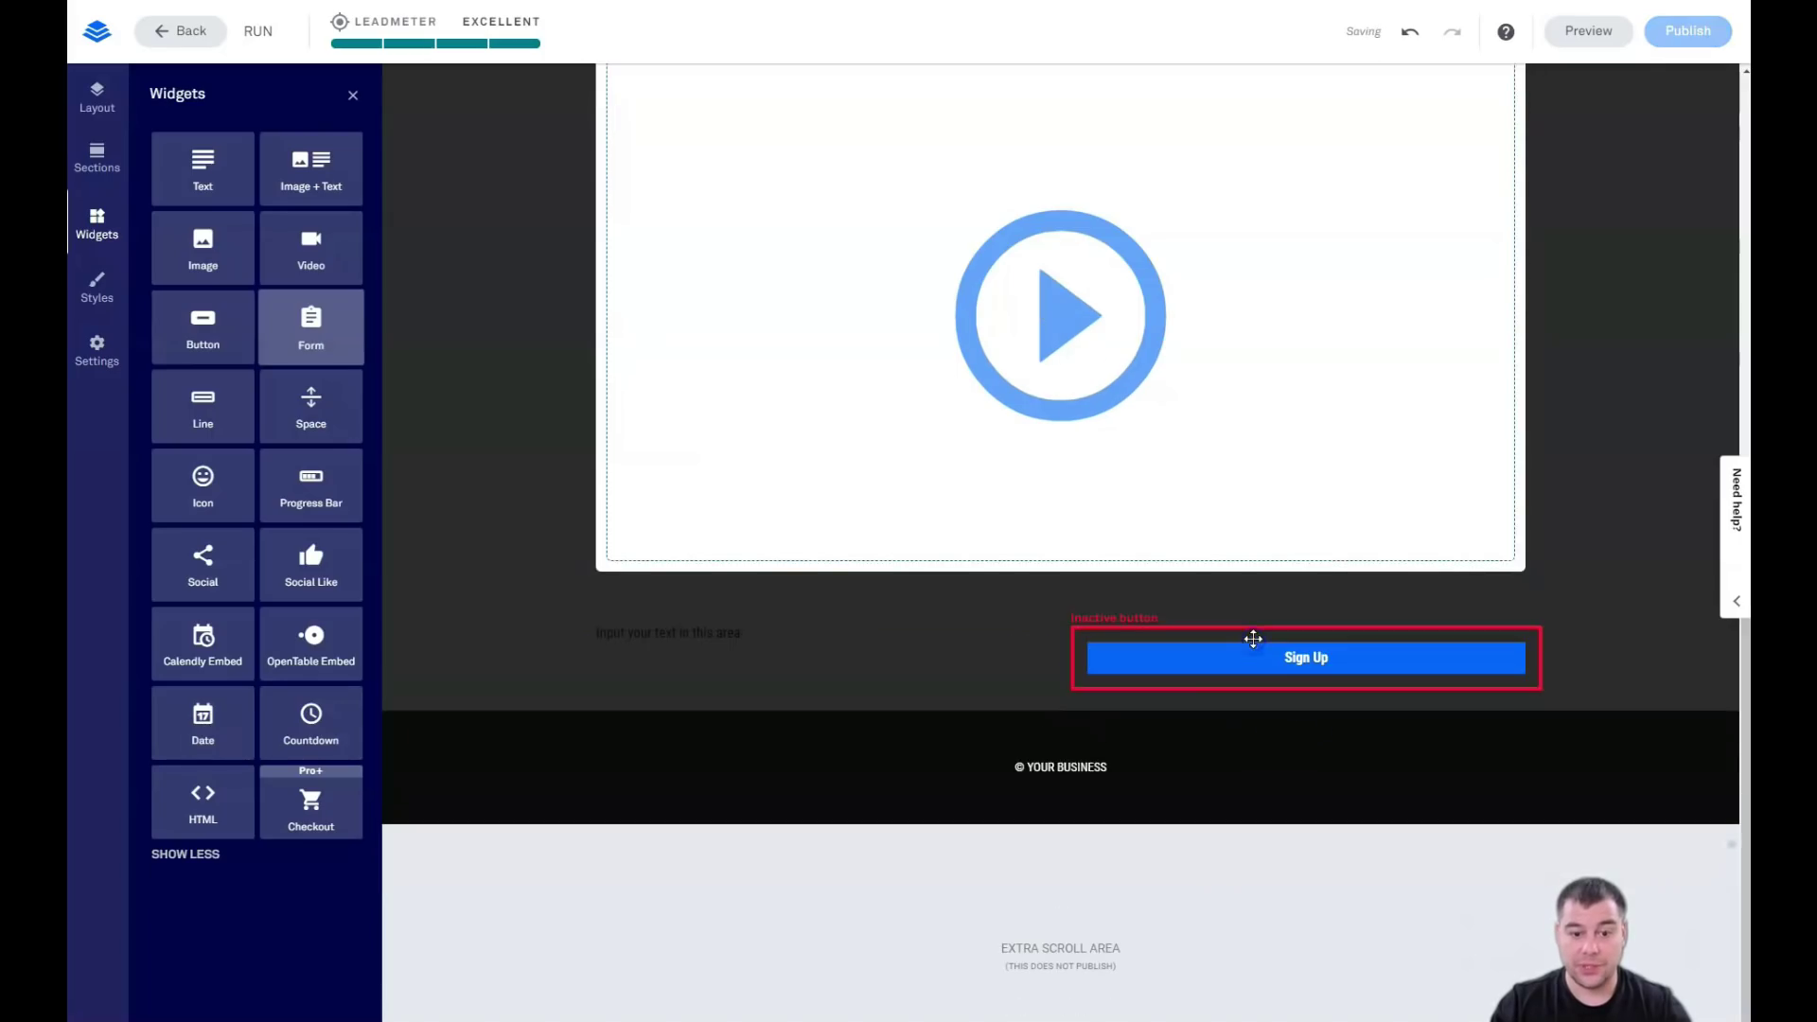
{"action": "left_click", "coordinate": [741, 644]}
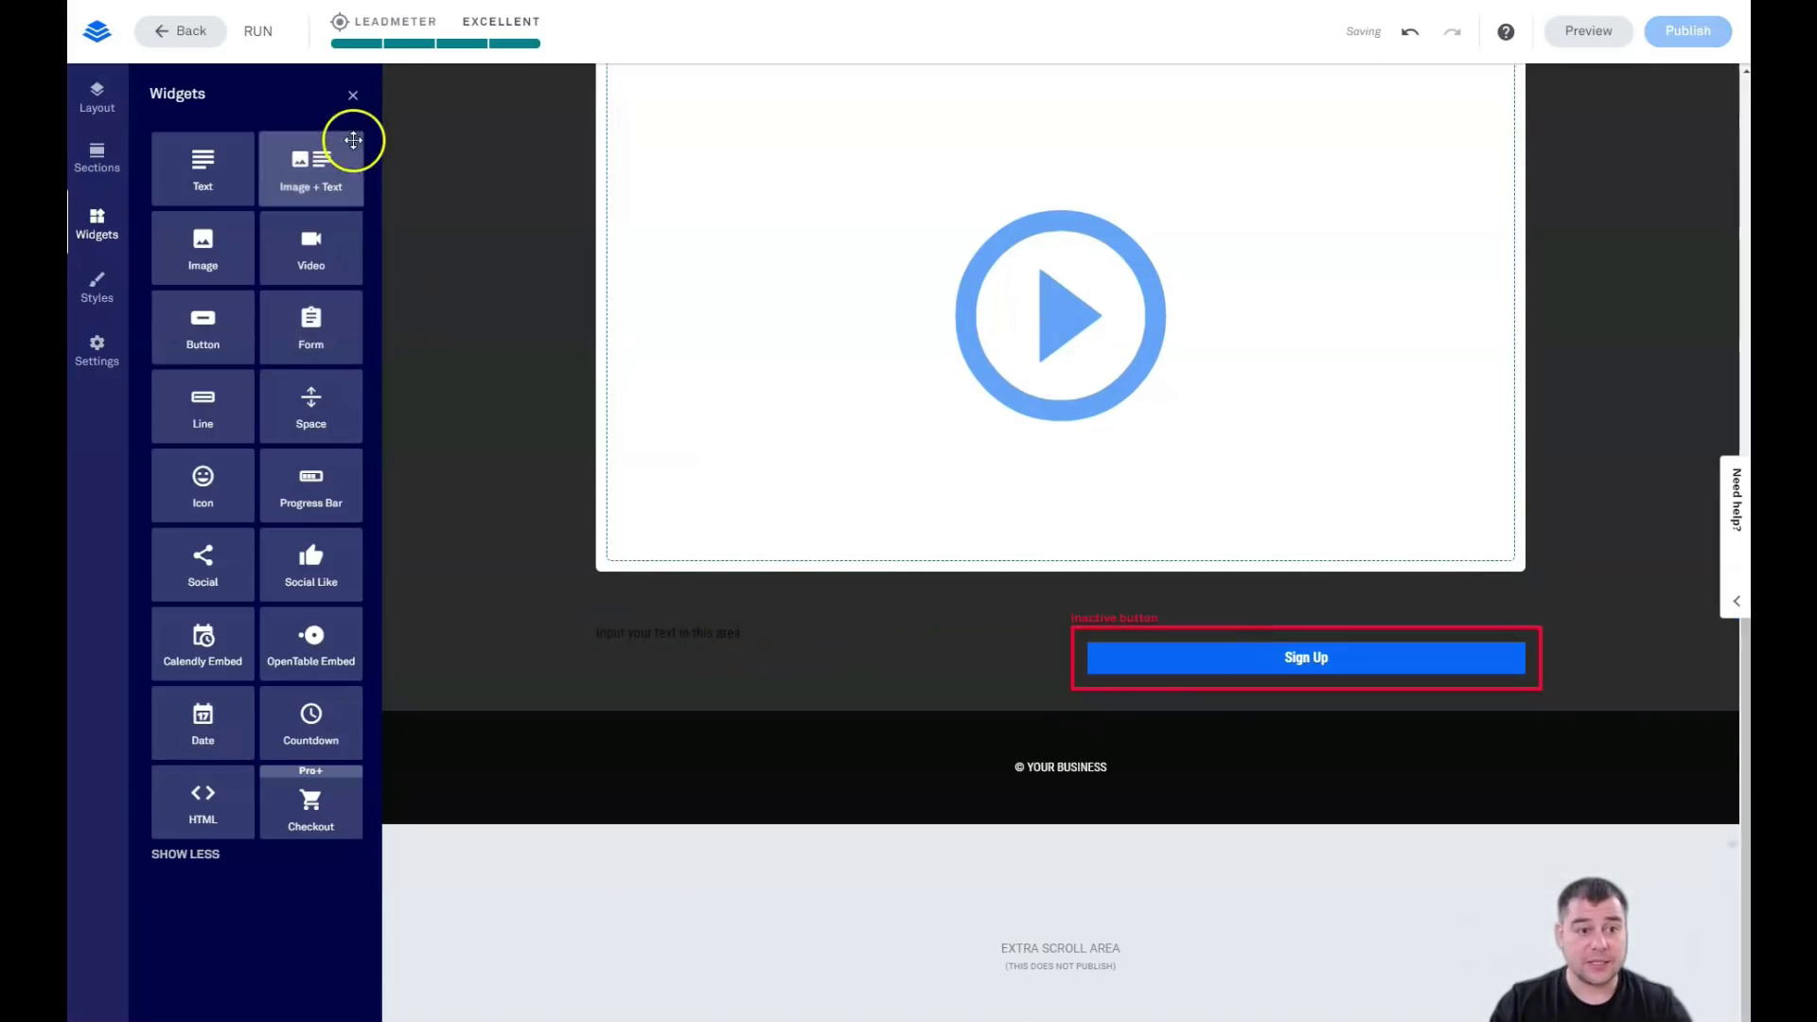
{"action": "left_click", "coordinate": [353, 95]}
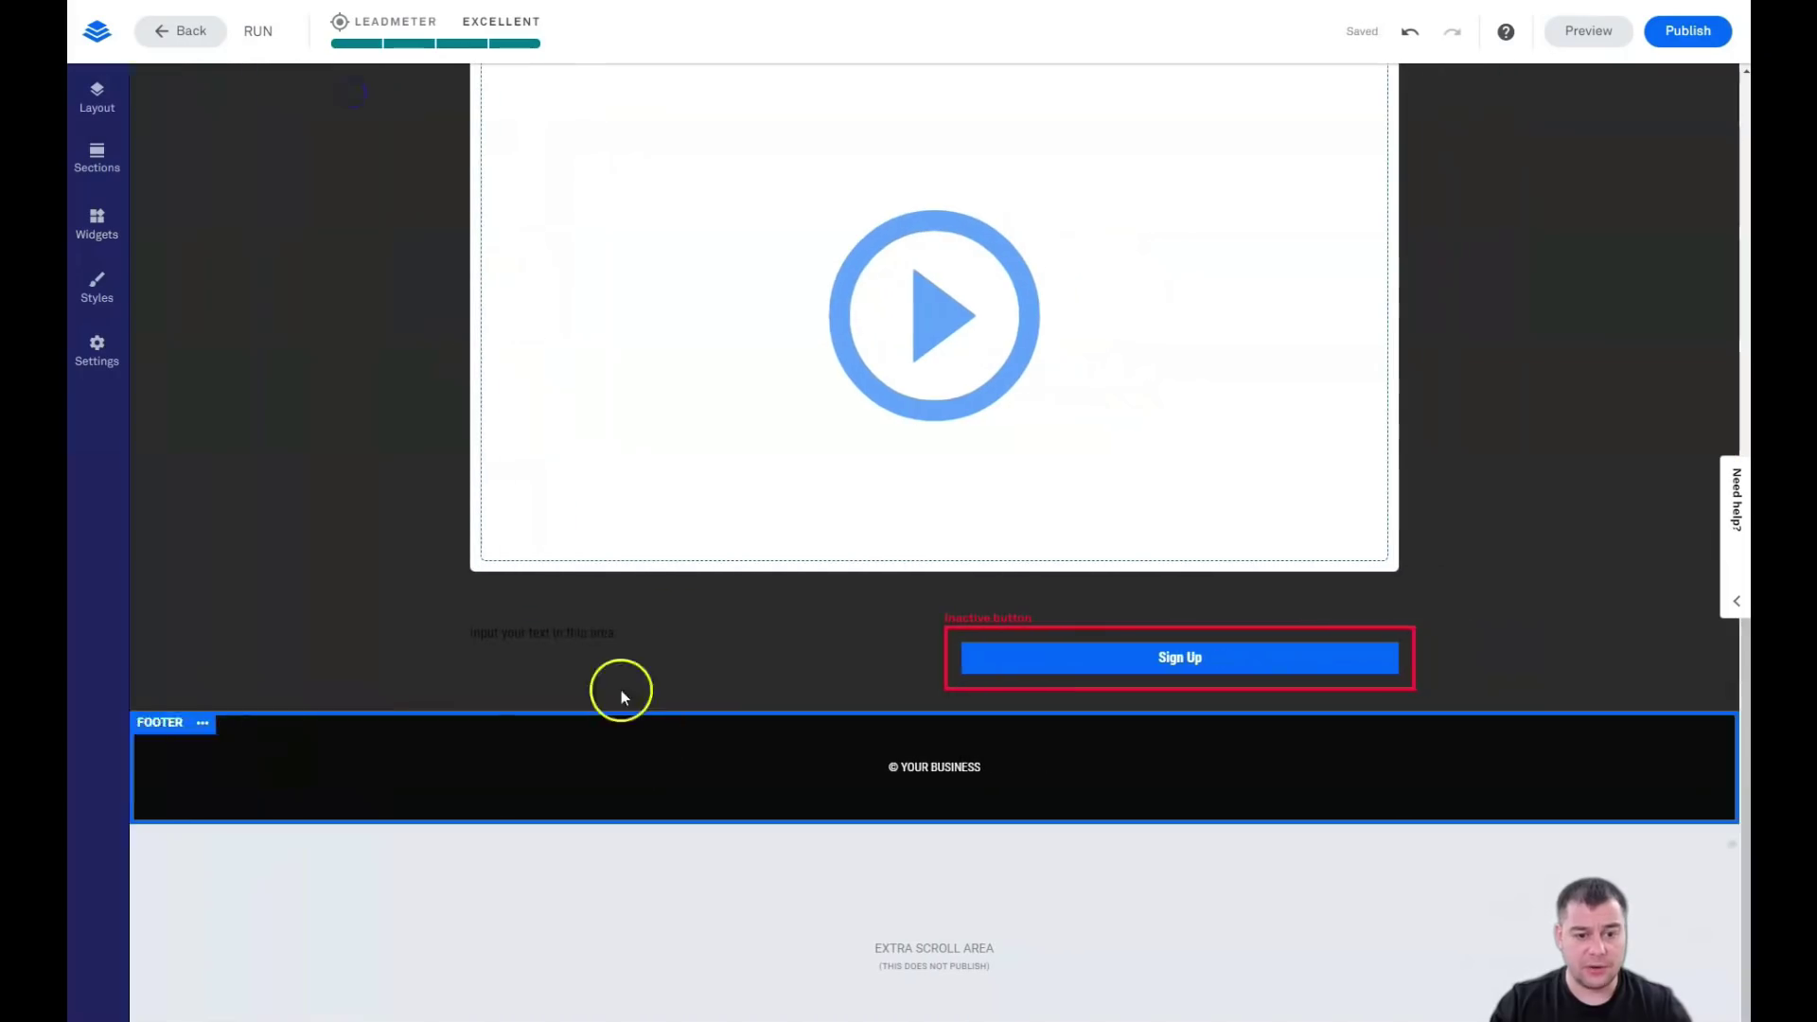
- Format the text beneath the video as Headline 1 with size 4 and the white swatch from the recent colors
{"action": "left_click", "coordinate": [571, 640]}
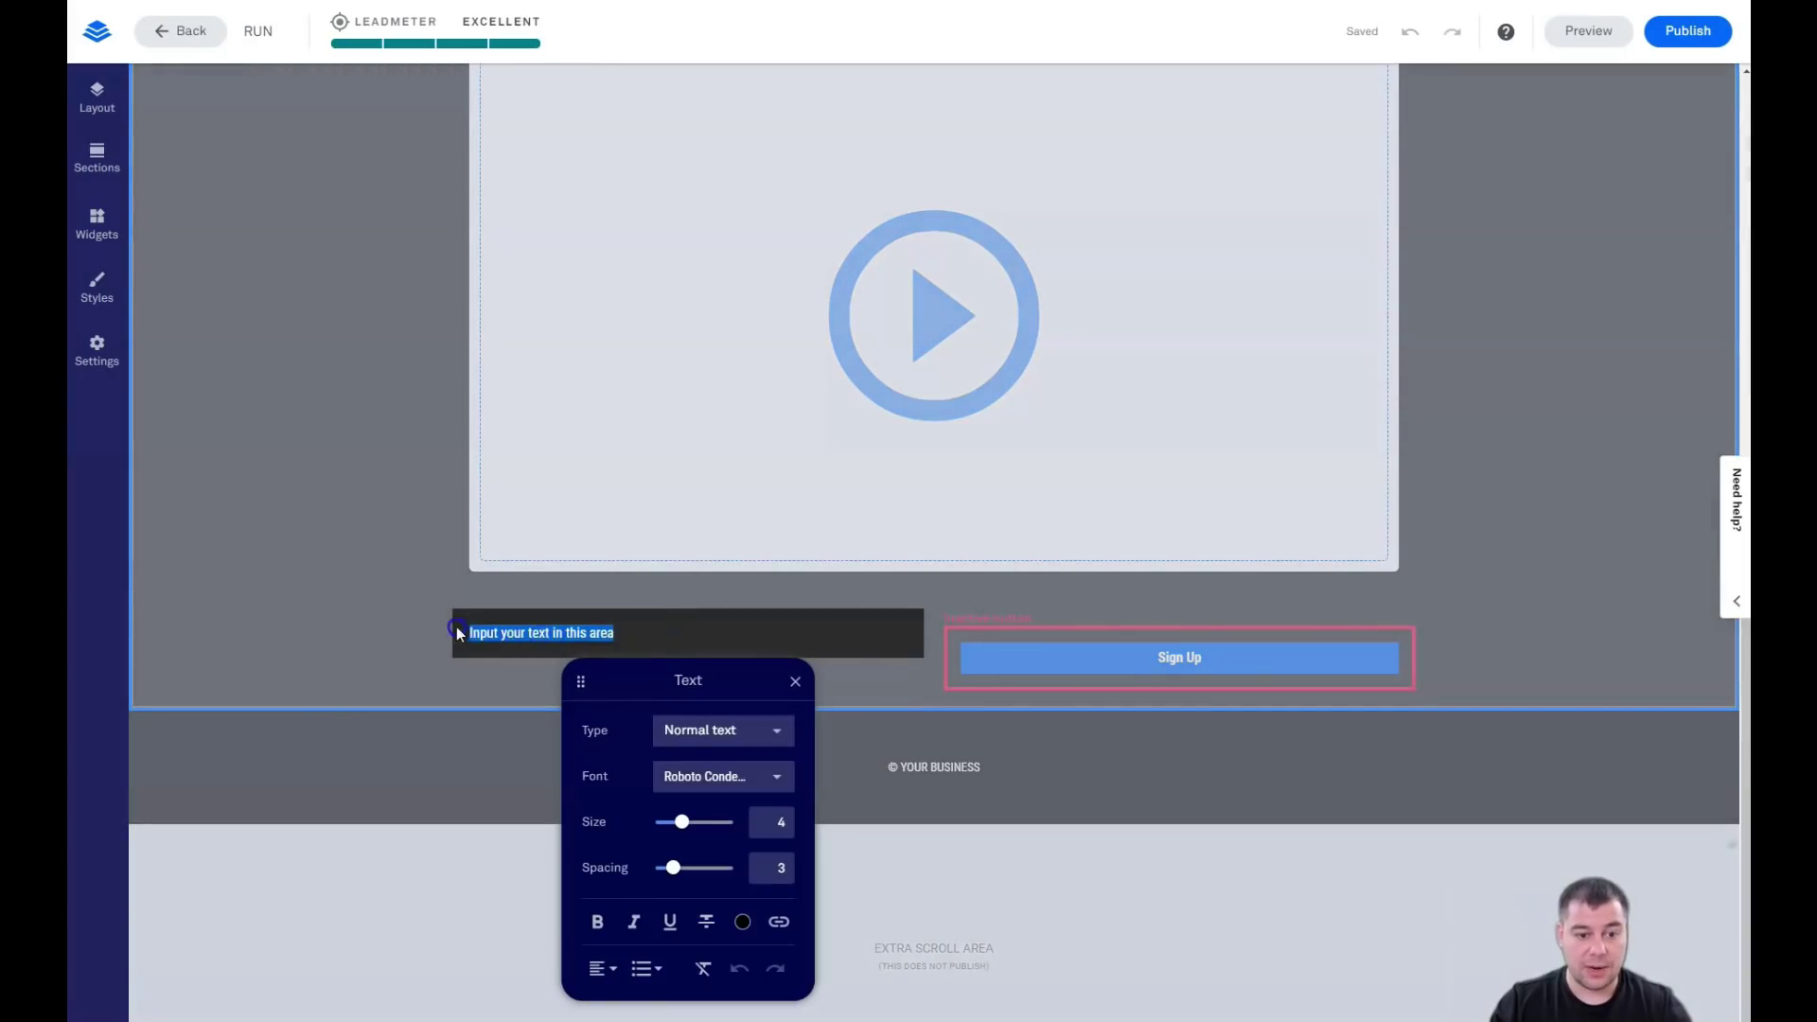
{"action": "left_click_drag", "start_coordinate": [685, 823], "coordinate": [699, 823]}
{"action": "left_click", "coordinate": [742, 734]}
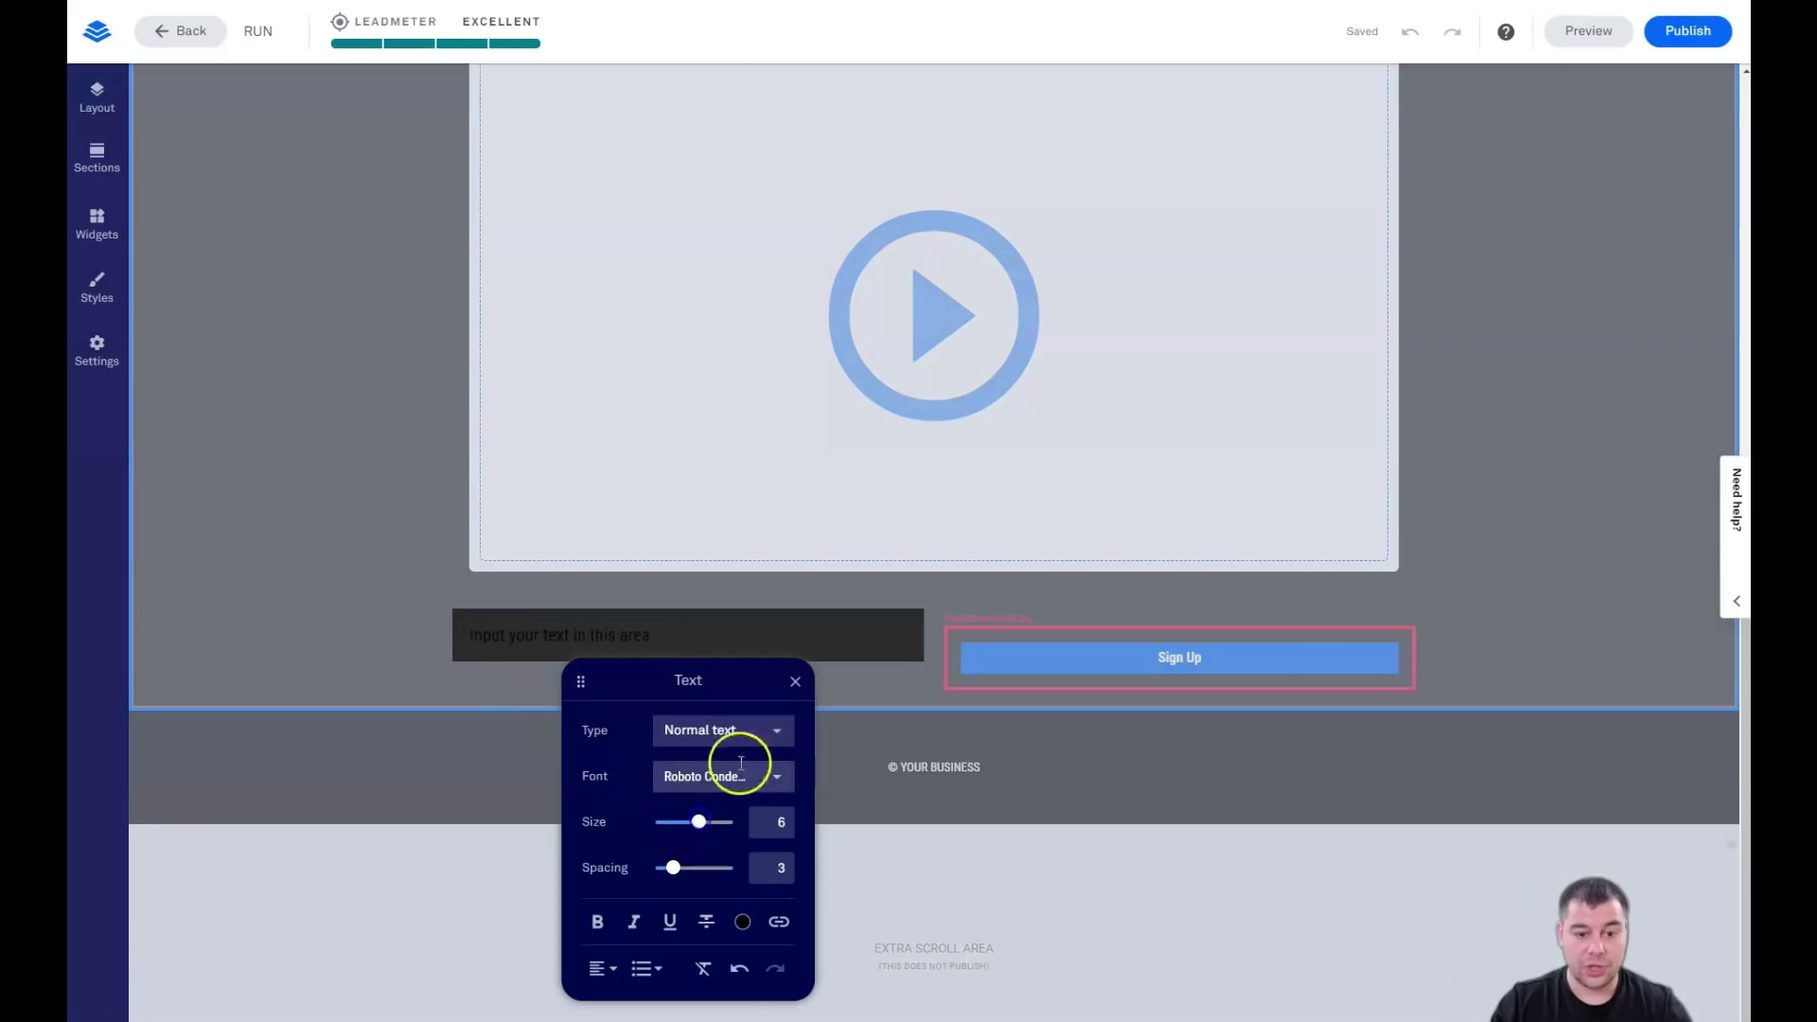
{"action": "left_click", "coordinate": [739, 644]}
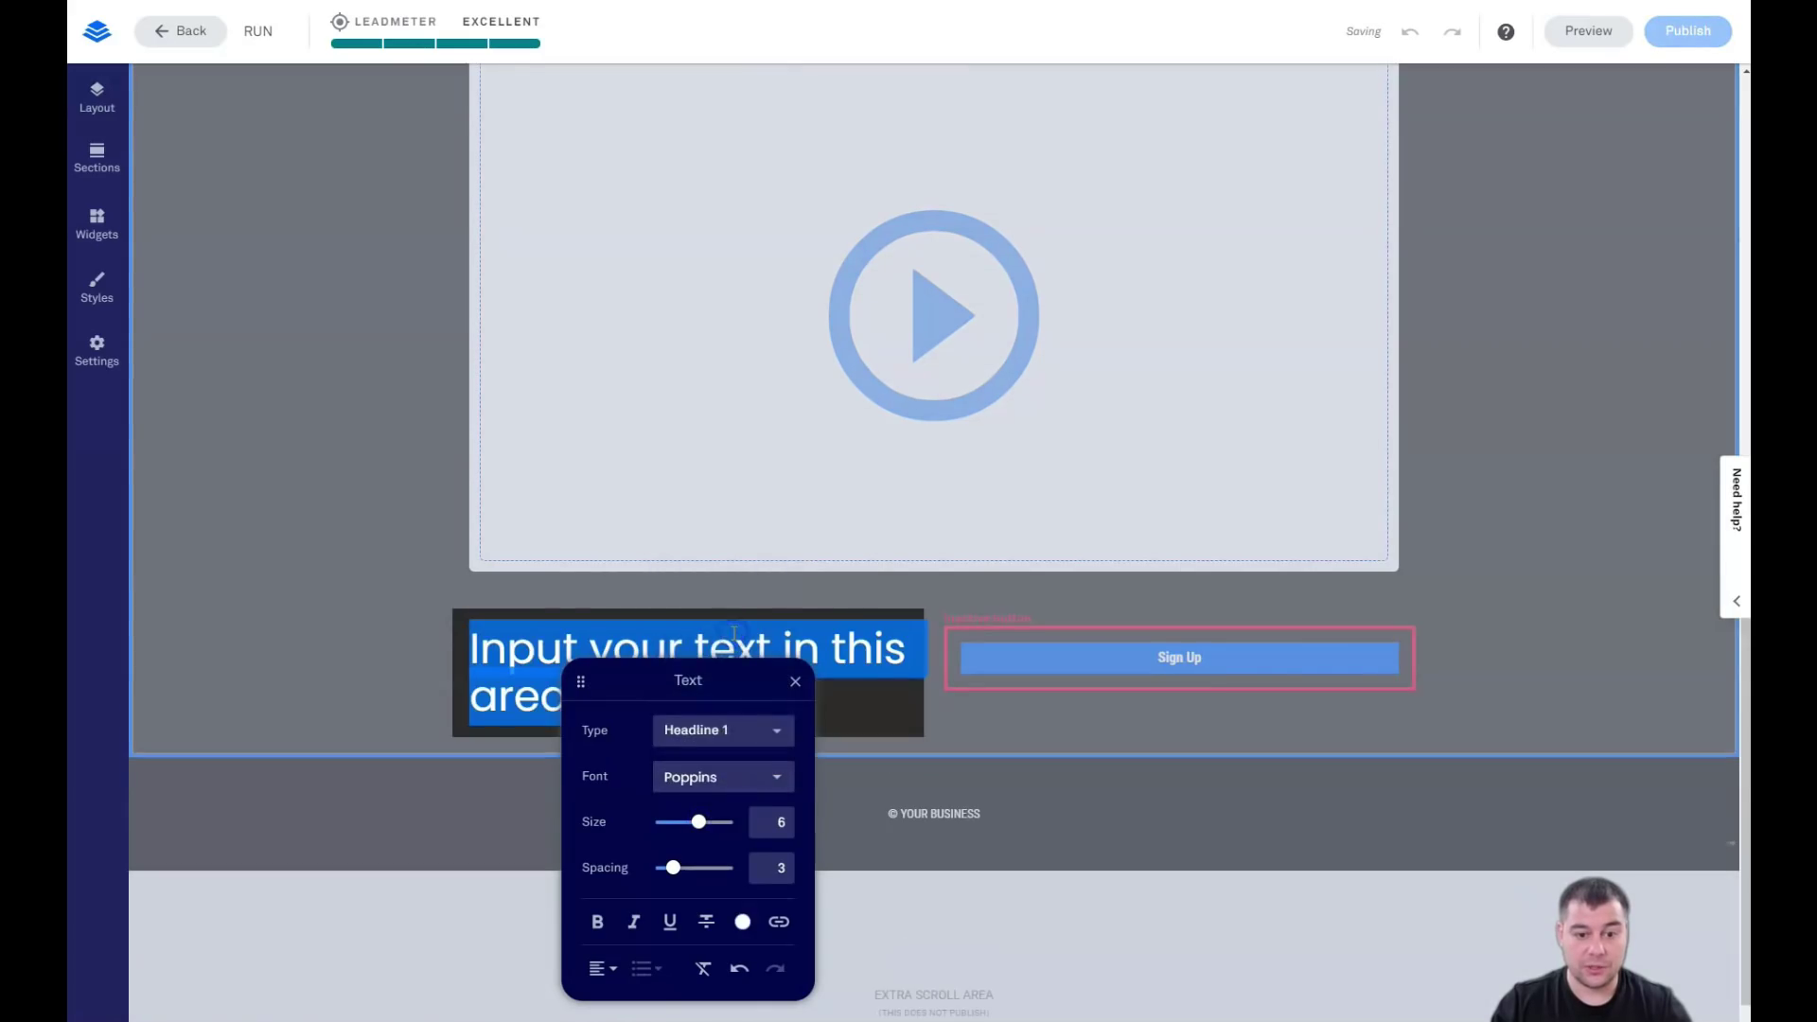
{"action": "left_click_drag", "start_coordinate": [698, 823], "coordinate": [682, 823]}
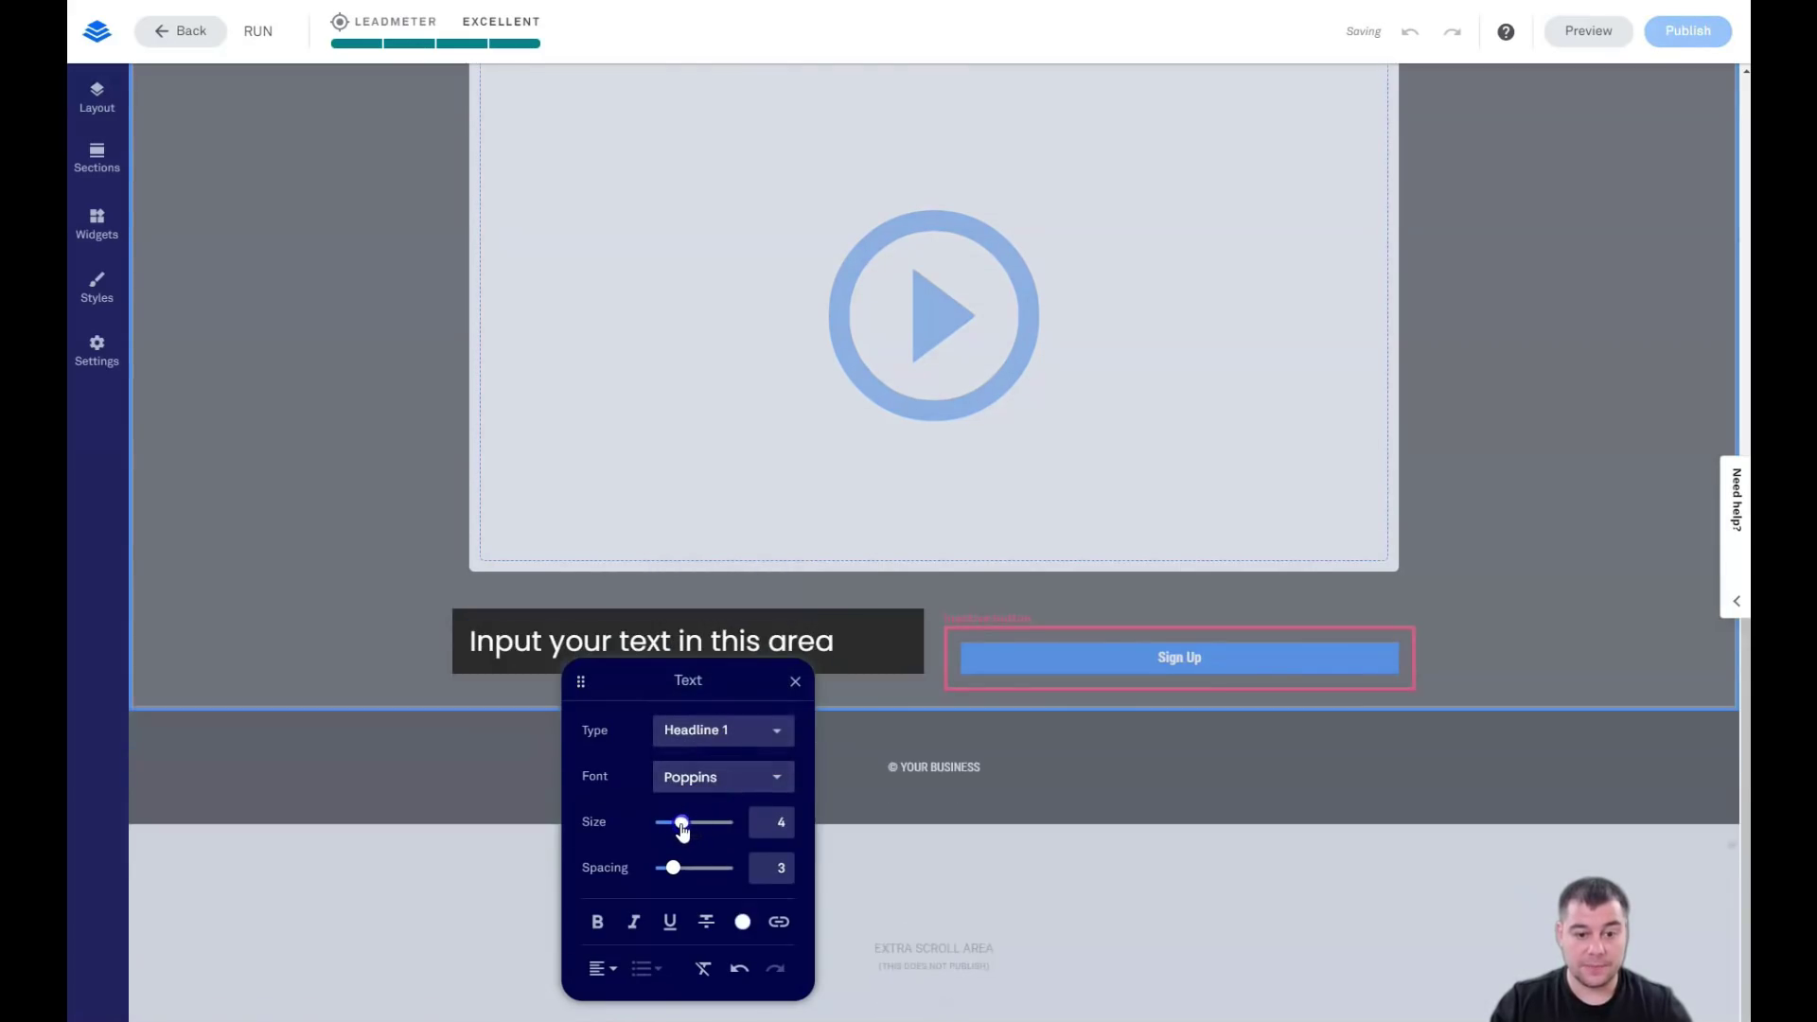
{"action": "left_click", "coordinate": [742, 921]}
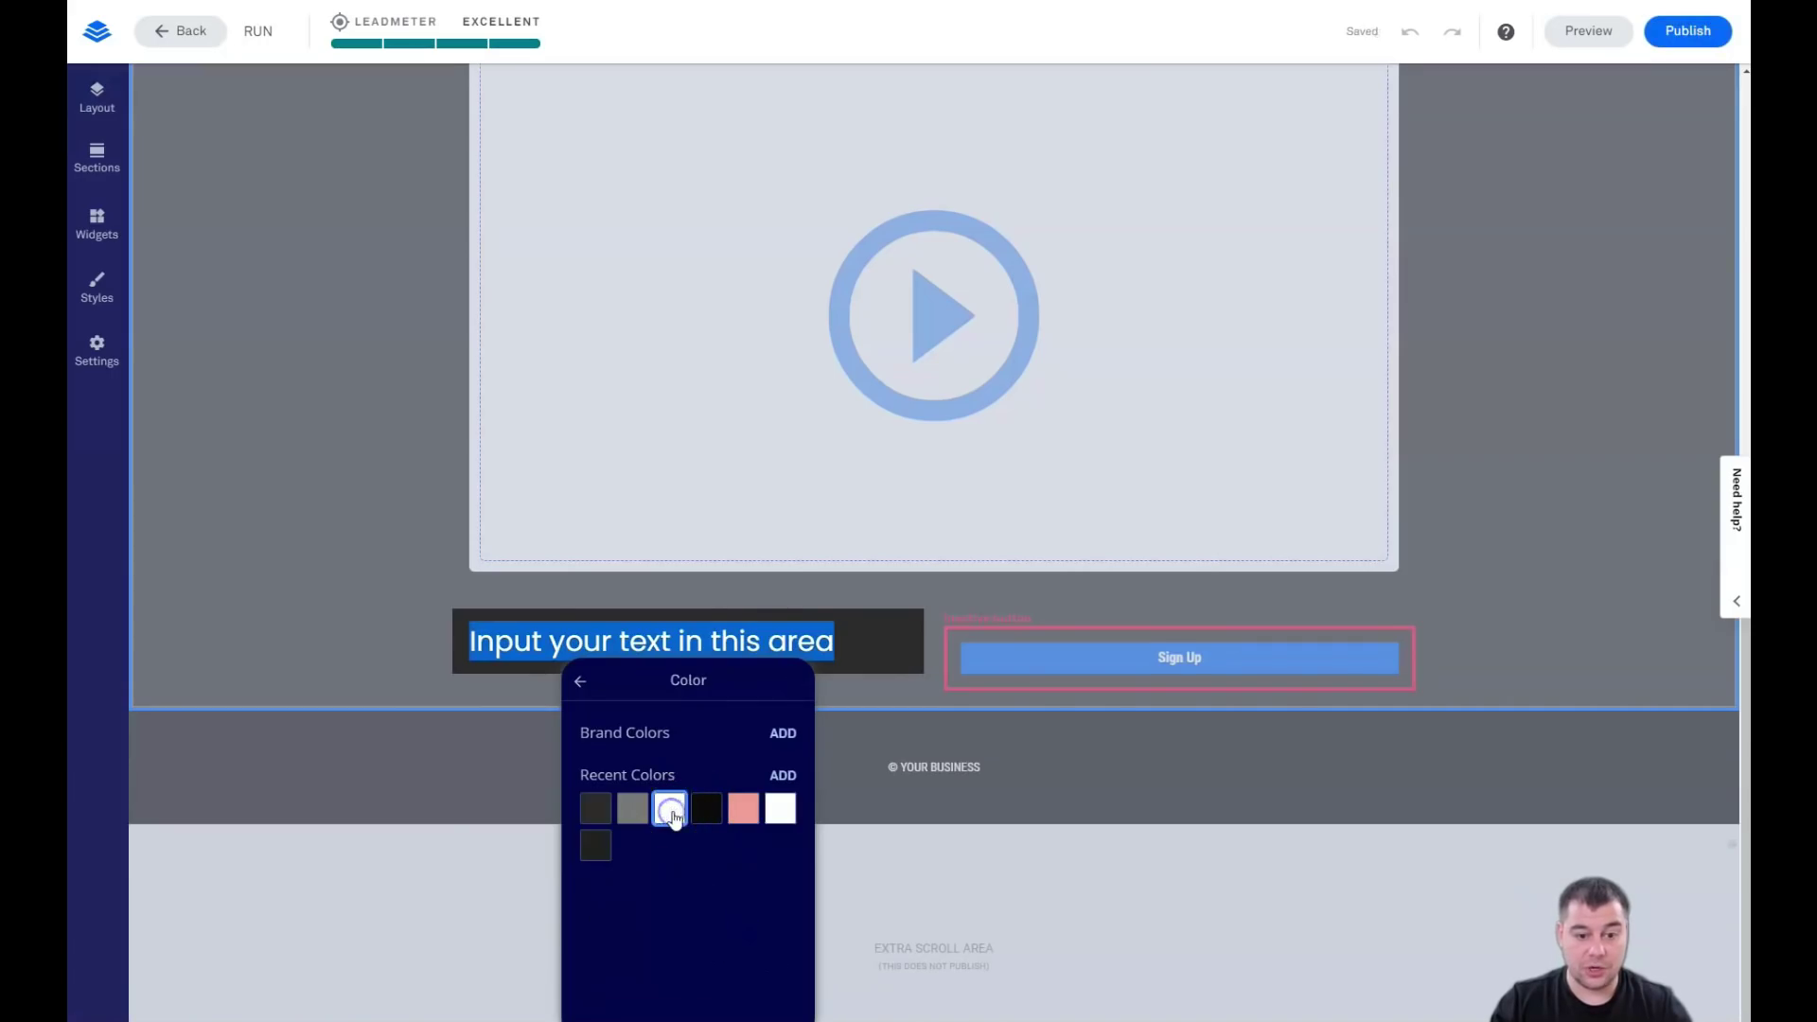
{"action": "left_click", "coordinate": [446, 787]}
- Center the text beneath the video and widen its column, narrowing the column with the Sign Up button
{"action": "left_click", "coordinate": [597, 641]}
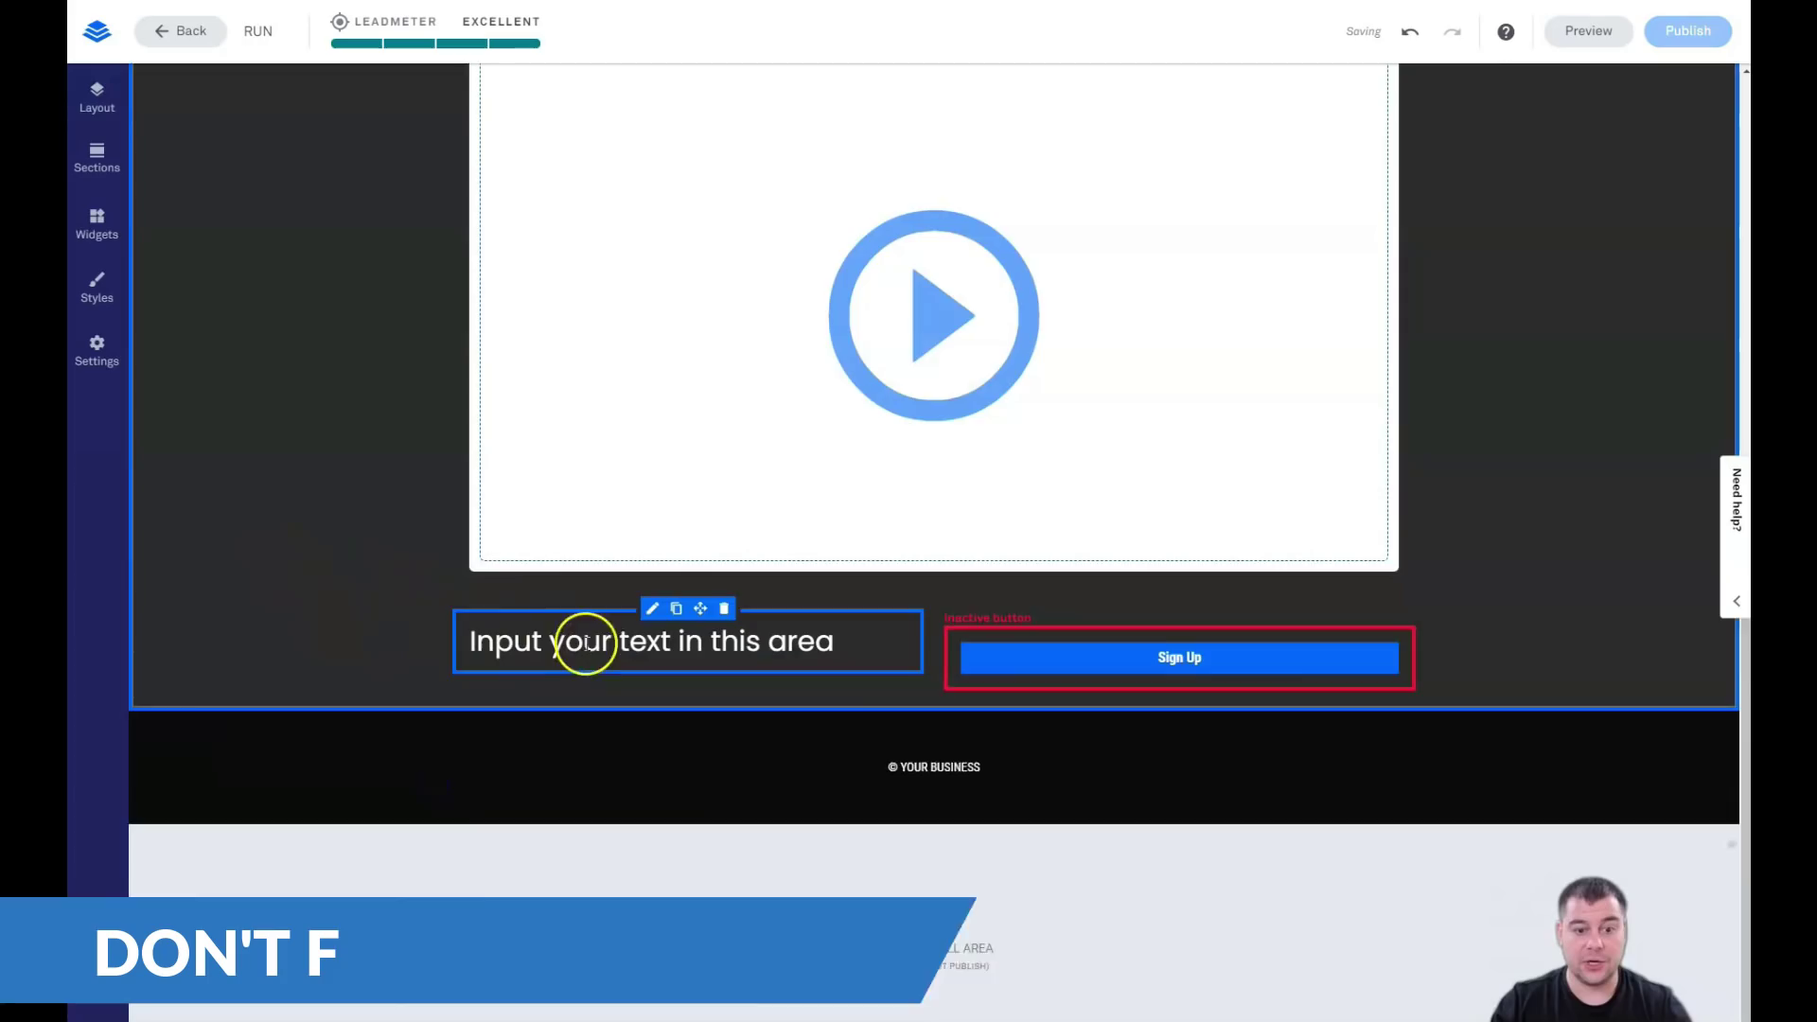
{"action": "left_click", "coordinate": [406, 570]}
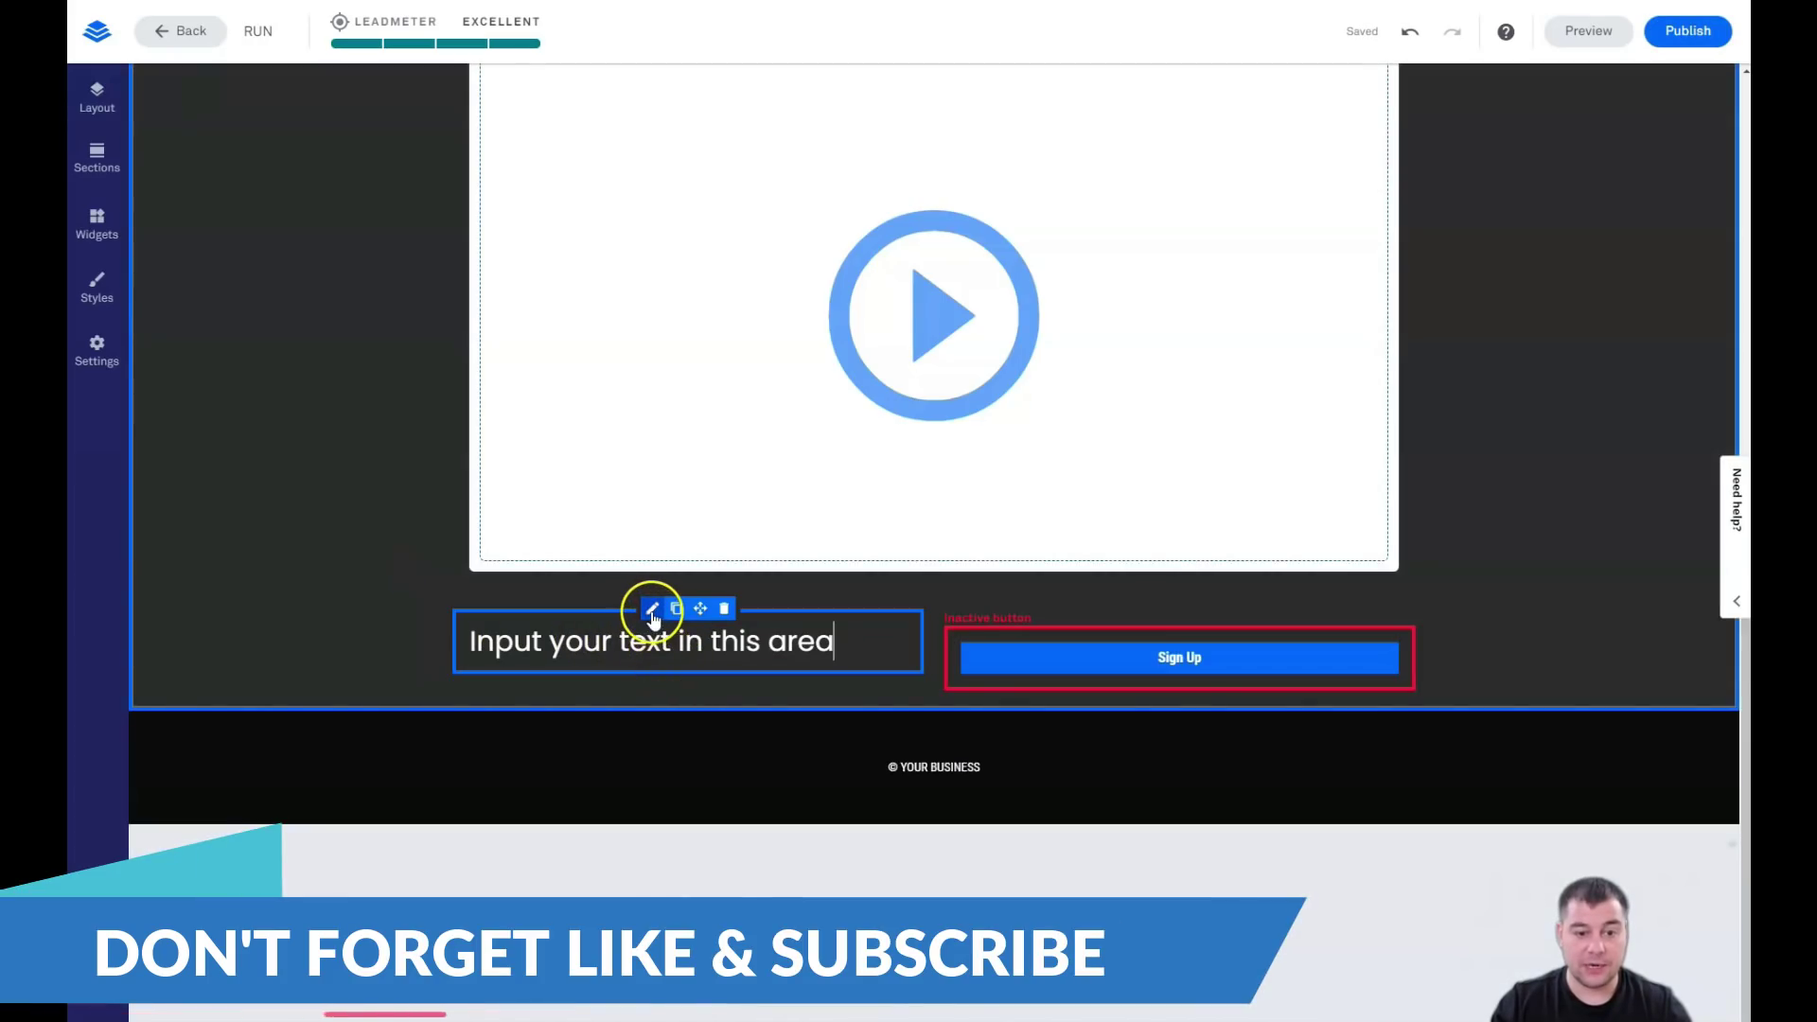
{"action": "left_click", "coordinate": [653, 611]}
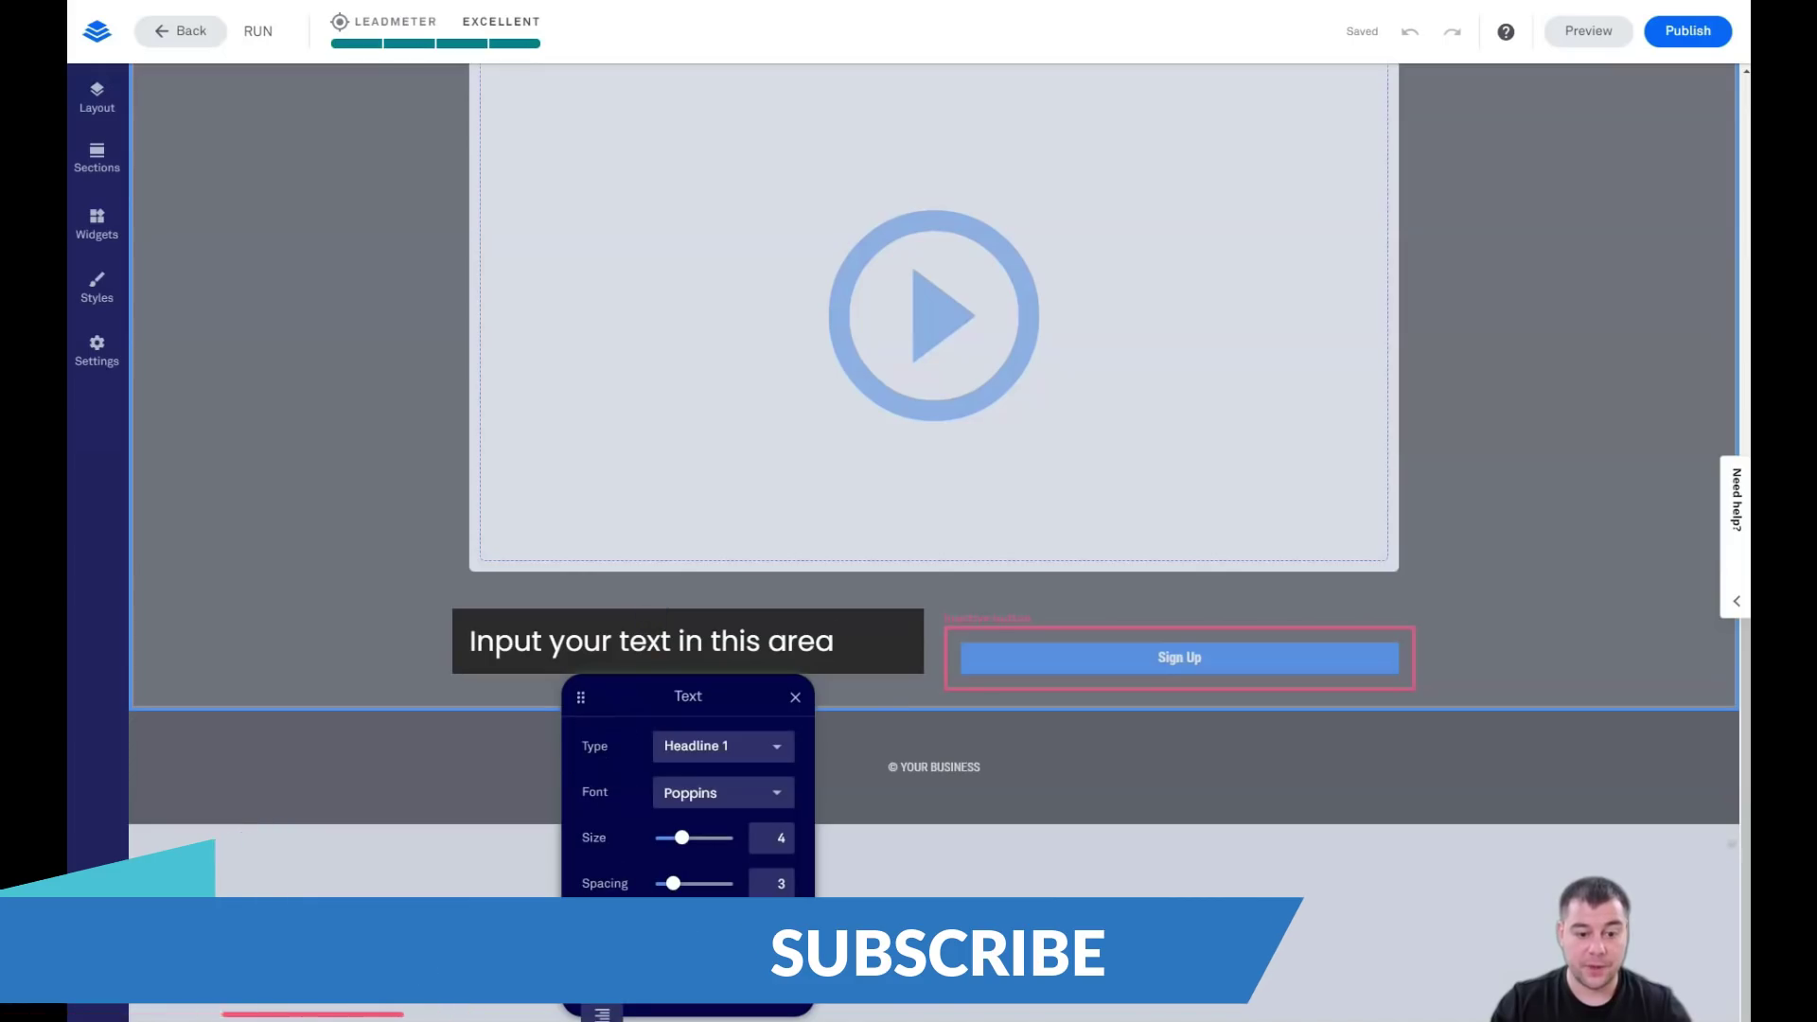
{"action": "left_click", "coordinate": [602, 1012]}
{"action": "left_click", "coordinate": [602, 975]}
{"action": "left_click", "coordinate": [1081, 586]}
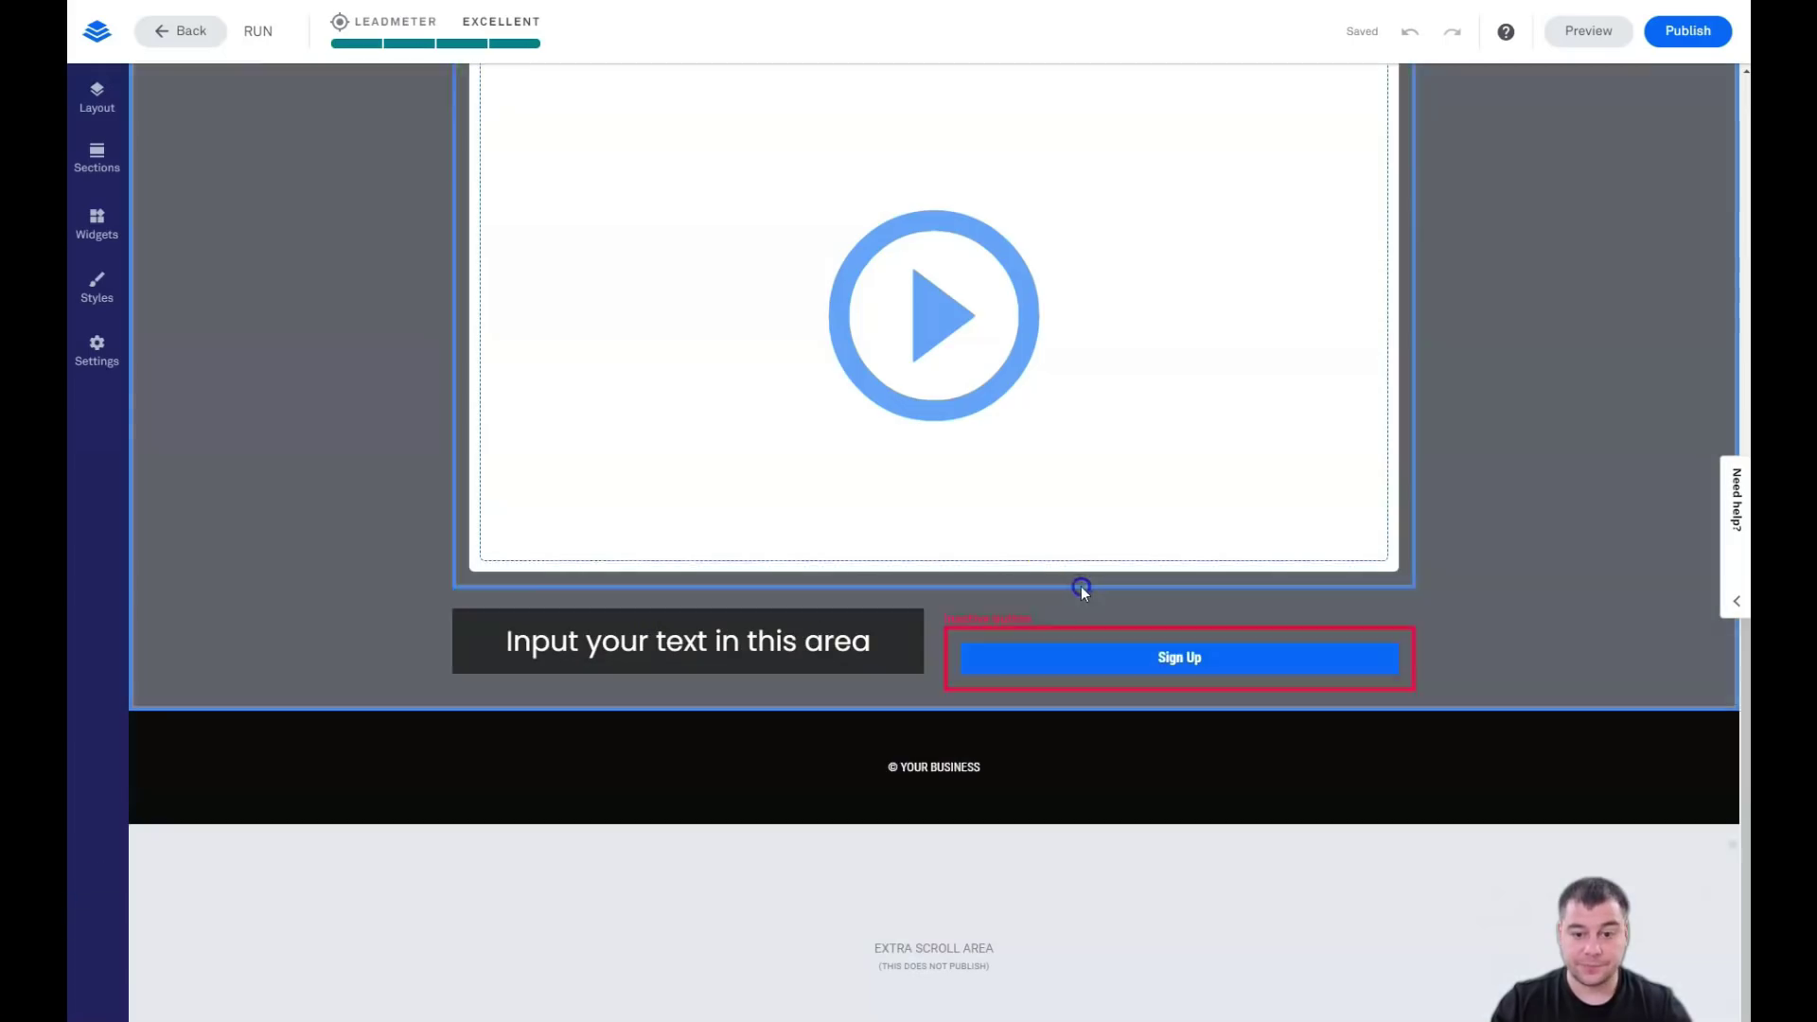
{"action": "left_click_drag", "start_coordinate": [1128, 656], "coordinate": [936, 651]}
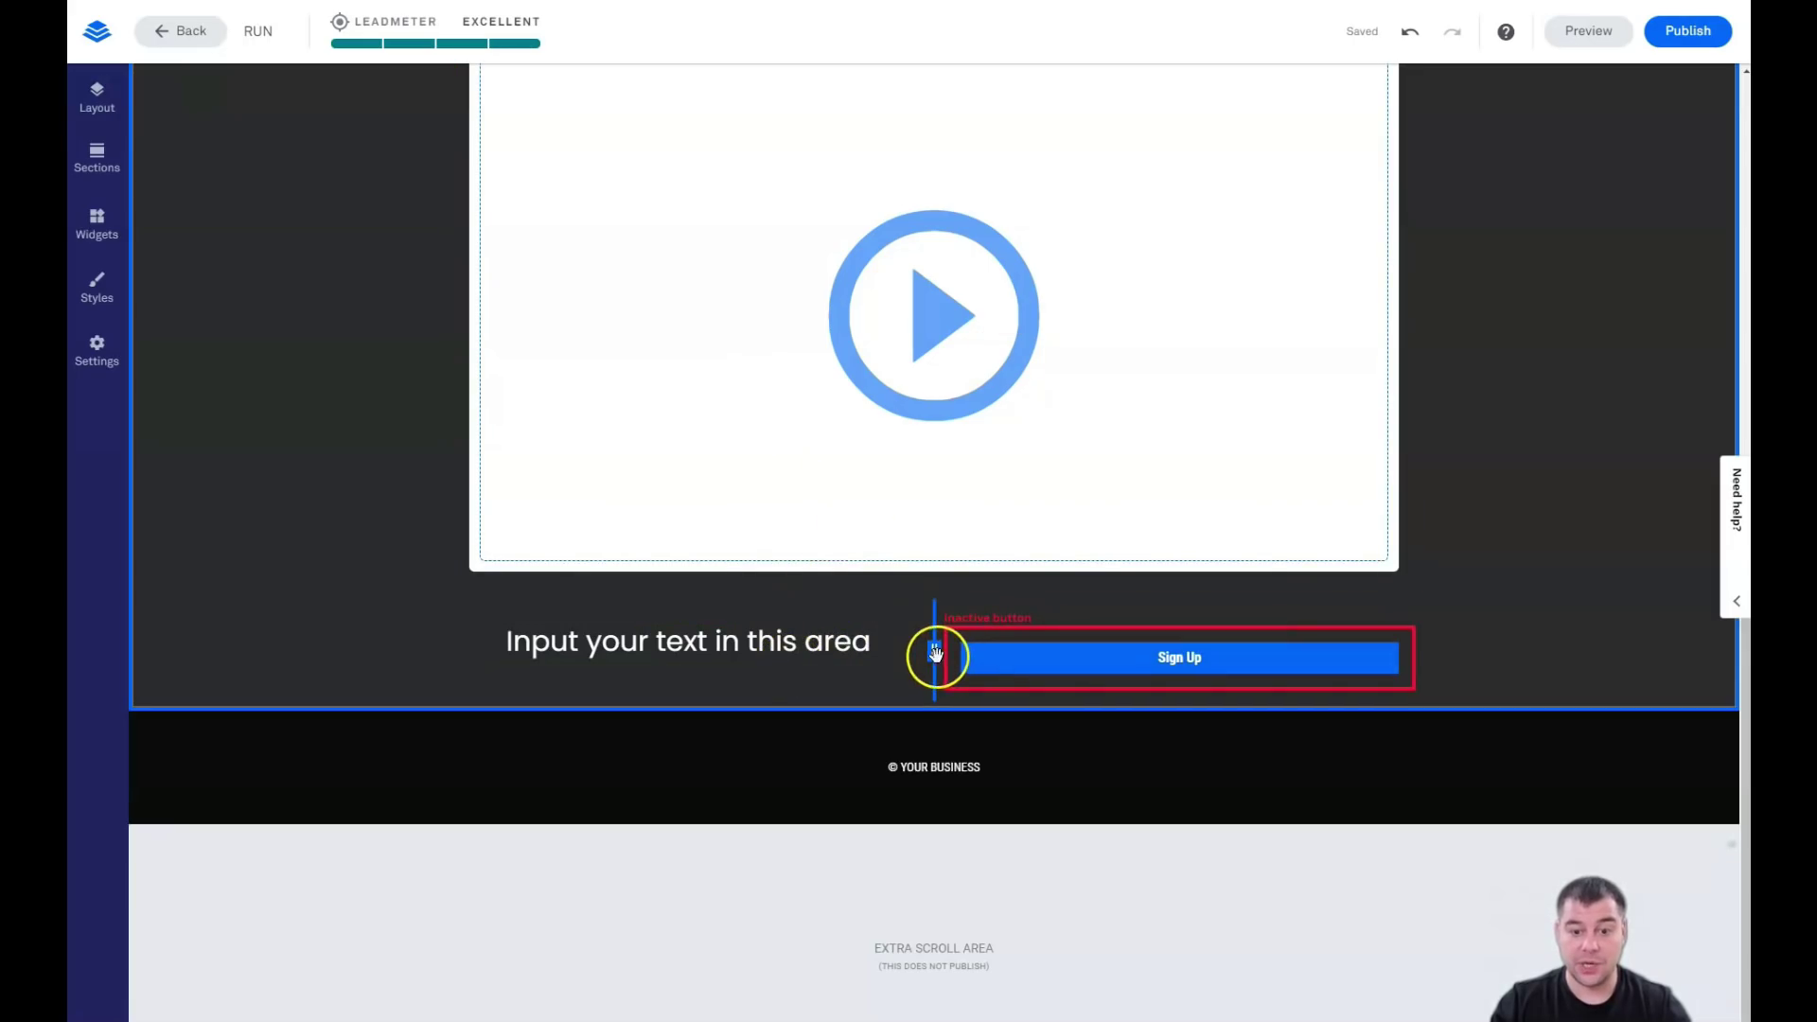
{"action": "left_click_drag", "start_coordinate": [1003, 661], "coordinate": [1153, 667]}
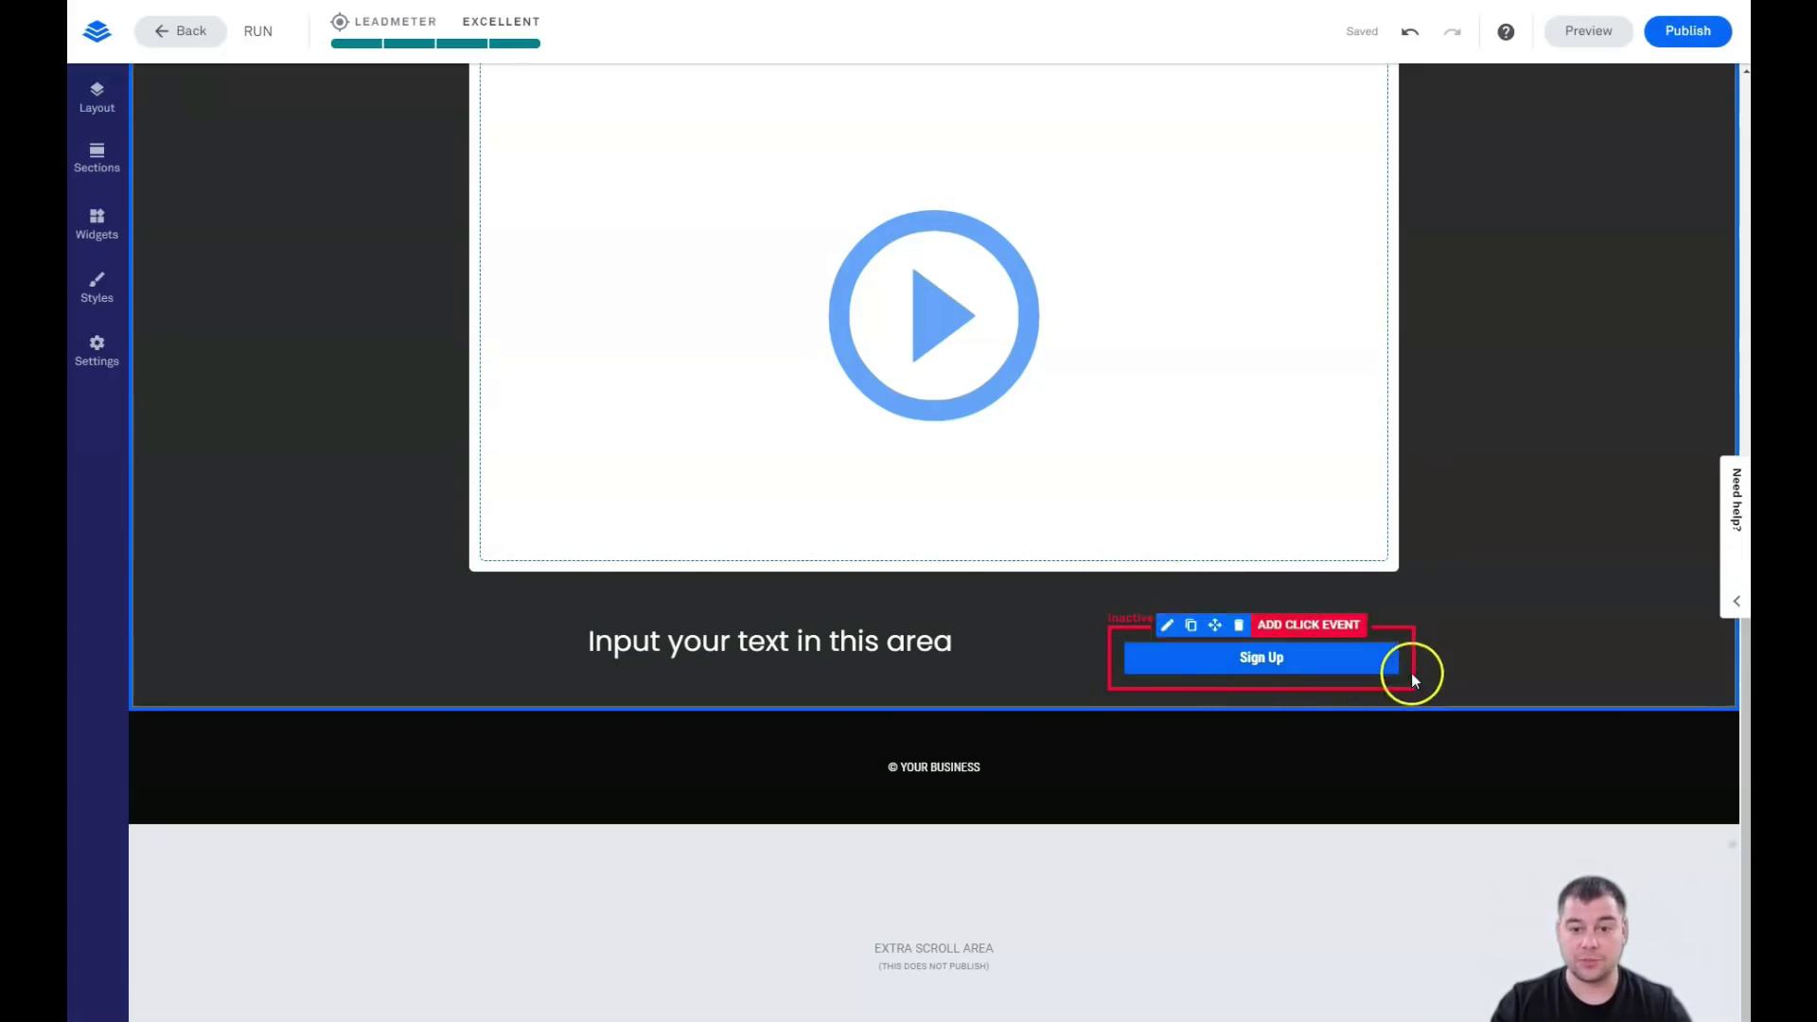
- Set the Sign Up button's background to black from the recent colors, like the Get The Free Plan button in the hero section
{"action": "scroll", "coordinate": [1002, 513], "scroll_direction": "up", "scroll_amount": 6}
{"action": "scroll", "coordinate": [1004, 516], "scroll_direction": "up", "scroll_amount": 5}
{"action": "scroll", "coordinate": [1063, 556], "scroll_direction": "down", "scroll_amount": 10}
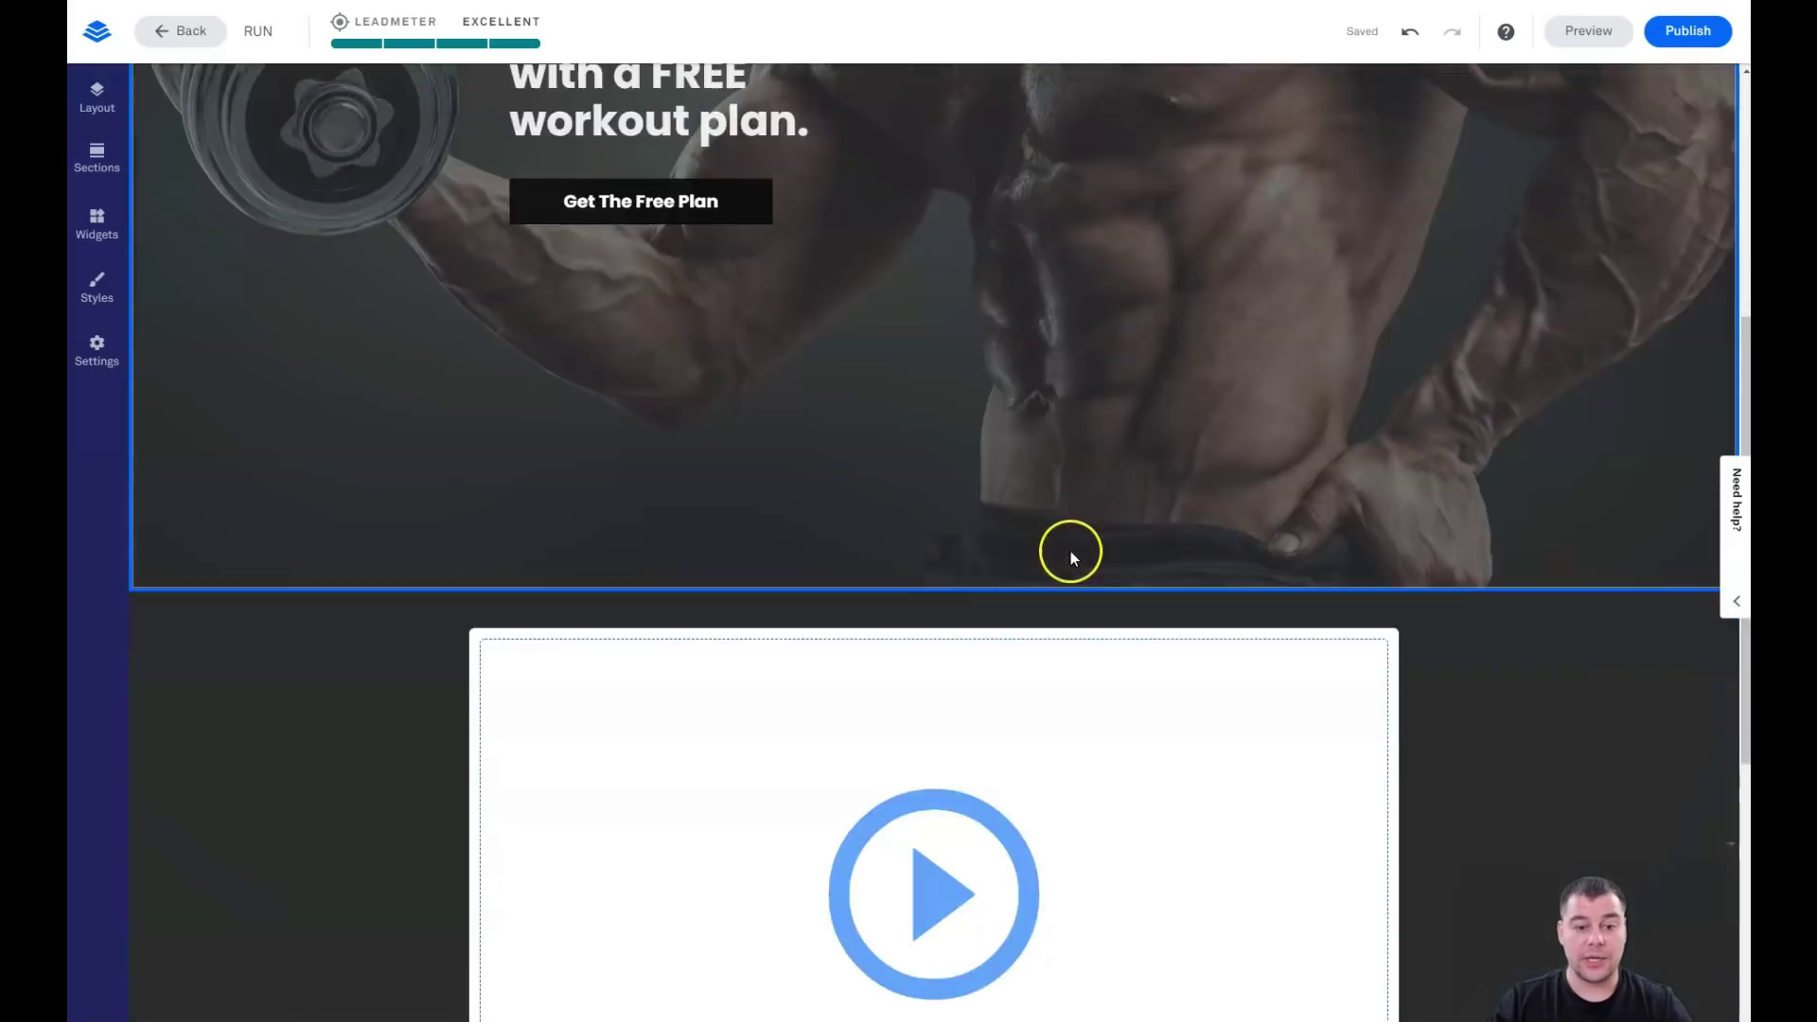
{"action": "scroll", "coordinate": [1041, 525], "scroll_direction": "up", "scroll_amount": 5}
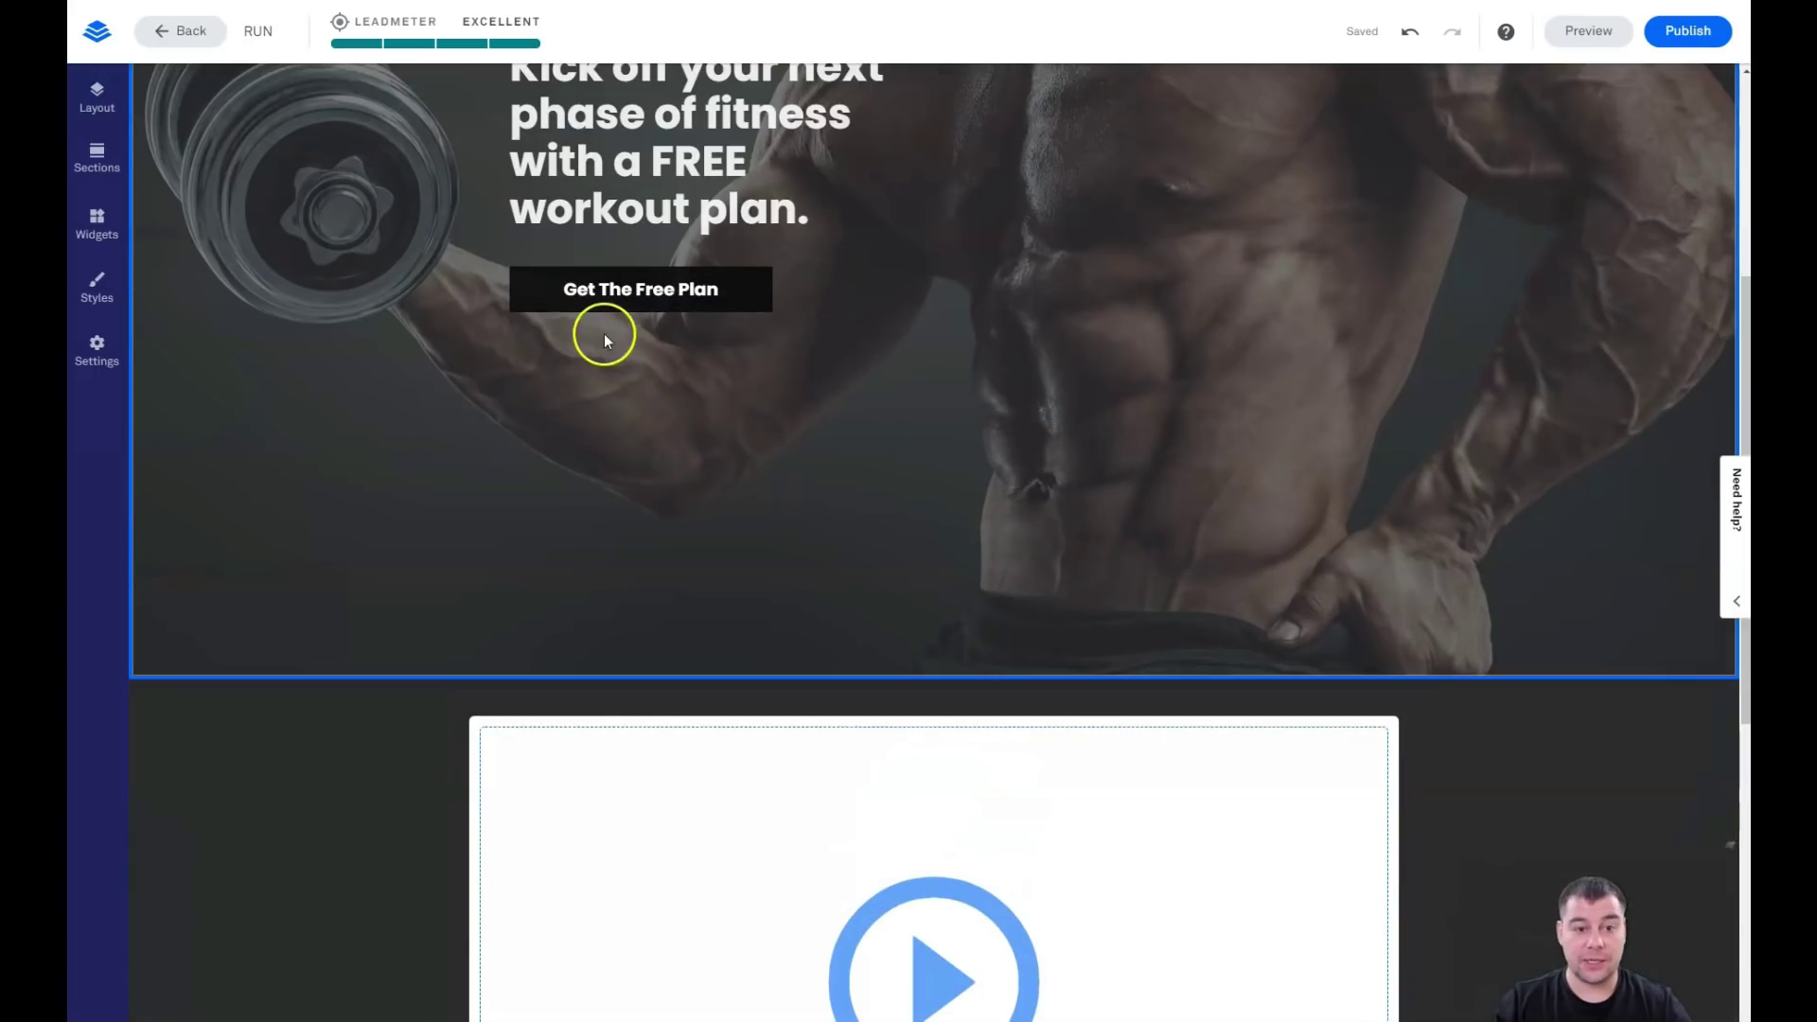
{"action": "scroll", "coordinate": [871, 454], "scroll_direction": "down", "scroll_amount": 1}
{"action": "mouse_move", "coordinate": [682, 211]}
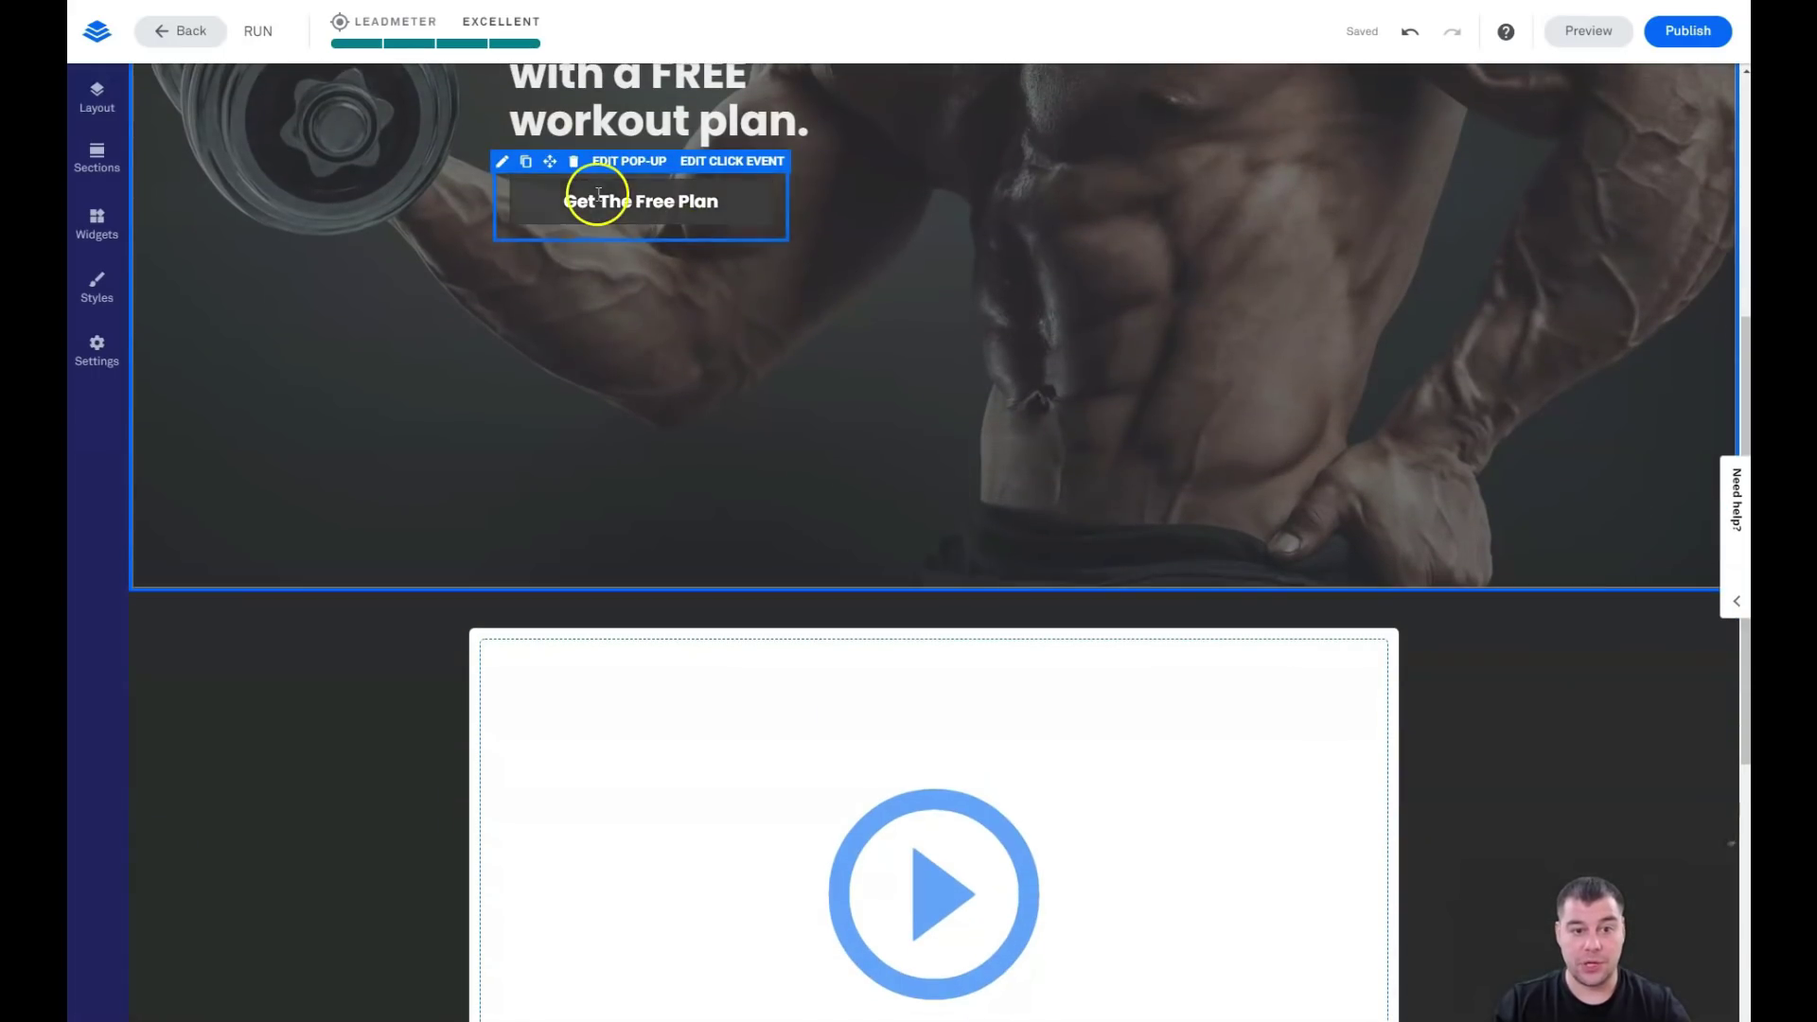
{"action": "scroll", "coordinate": [1107, 503], "scroll_direction": "down", "scroll_amount": 6}
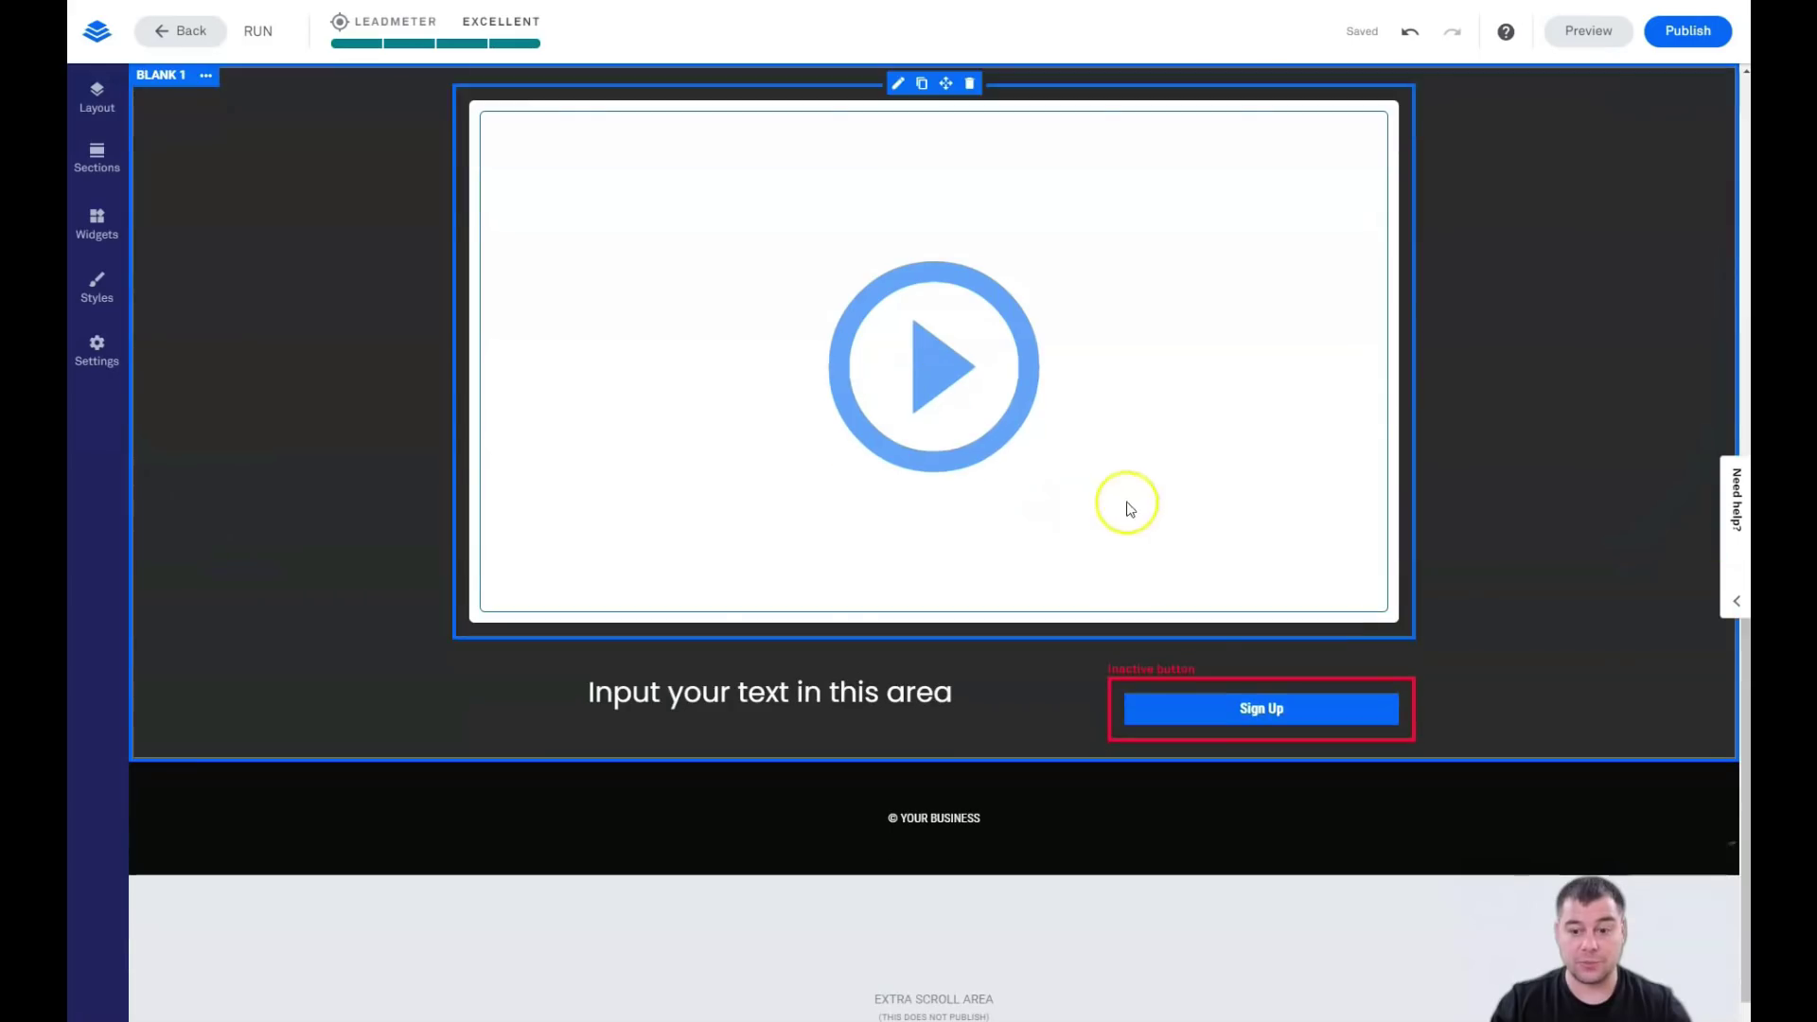
{"action": "left_click", "coordinate": [1168, 678]}
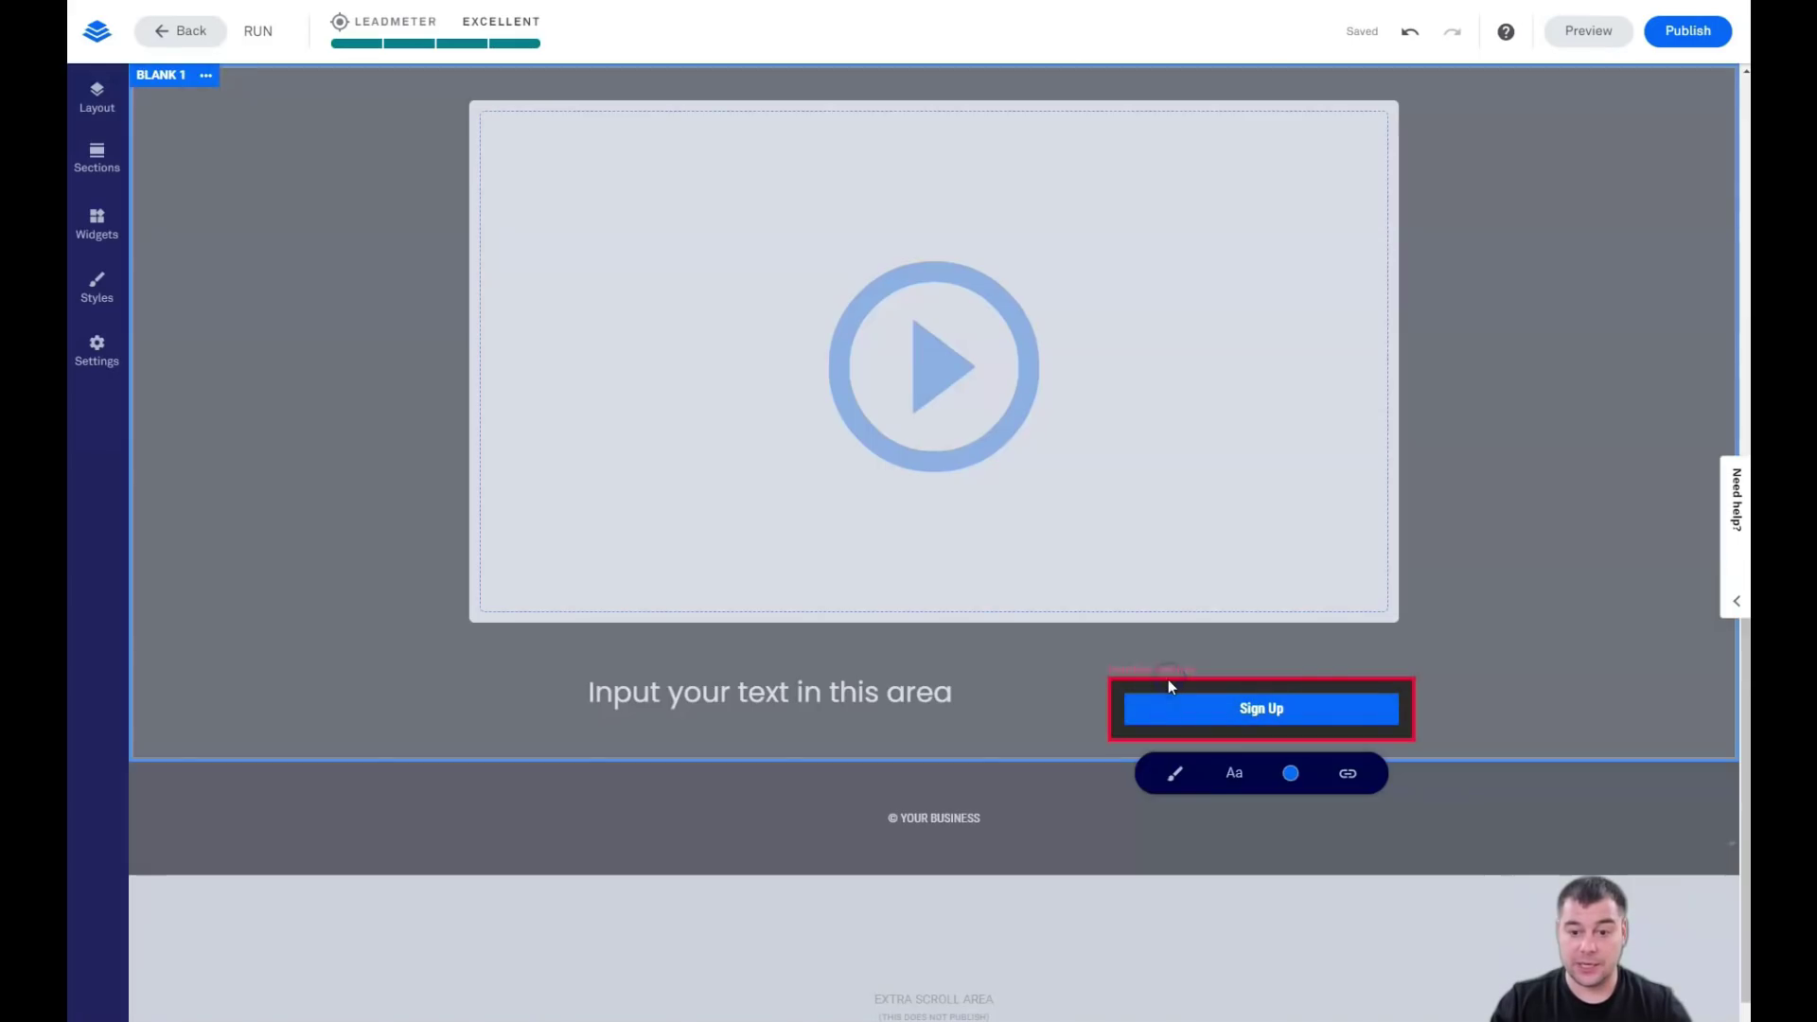
{"action": "left_click", "coordinate": [1292, 774]}
{"action": "scroll", "coordinate": [1253, 771], "scroll_direction": "down", "scroll_amount": 1}
{"action": "left_click", "coordinate": [1295, 866]}
{"action": "left_click", "coordinate": [1295, 731]}
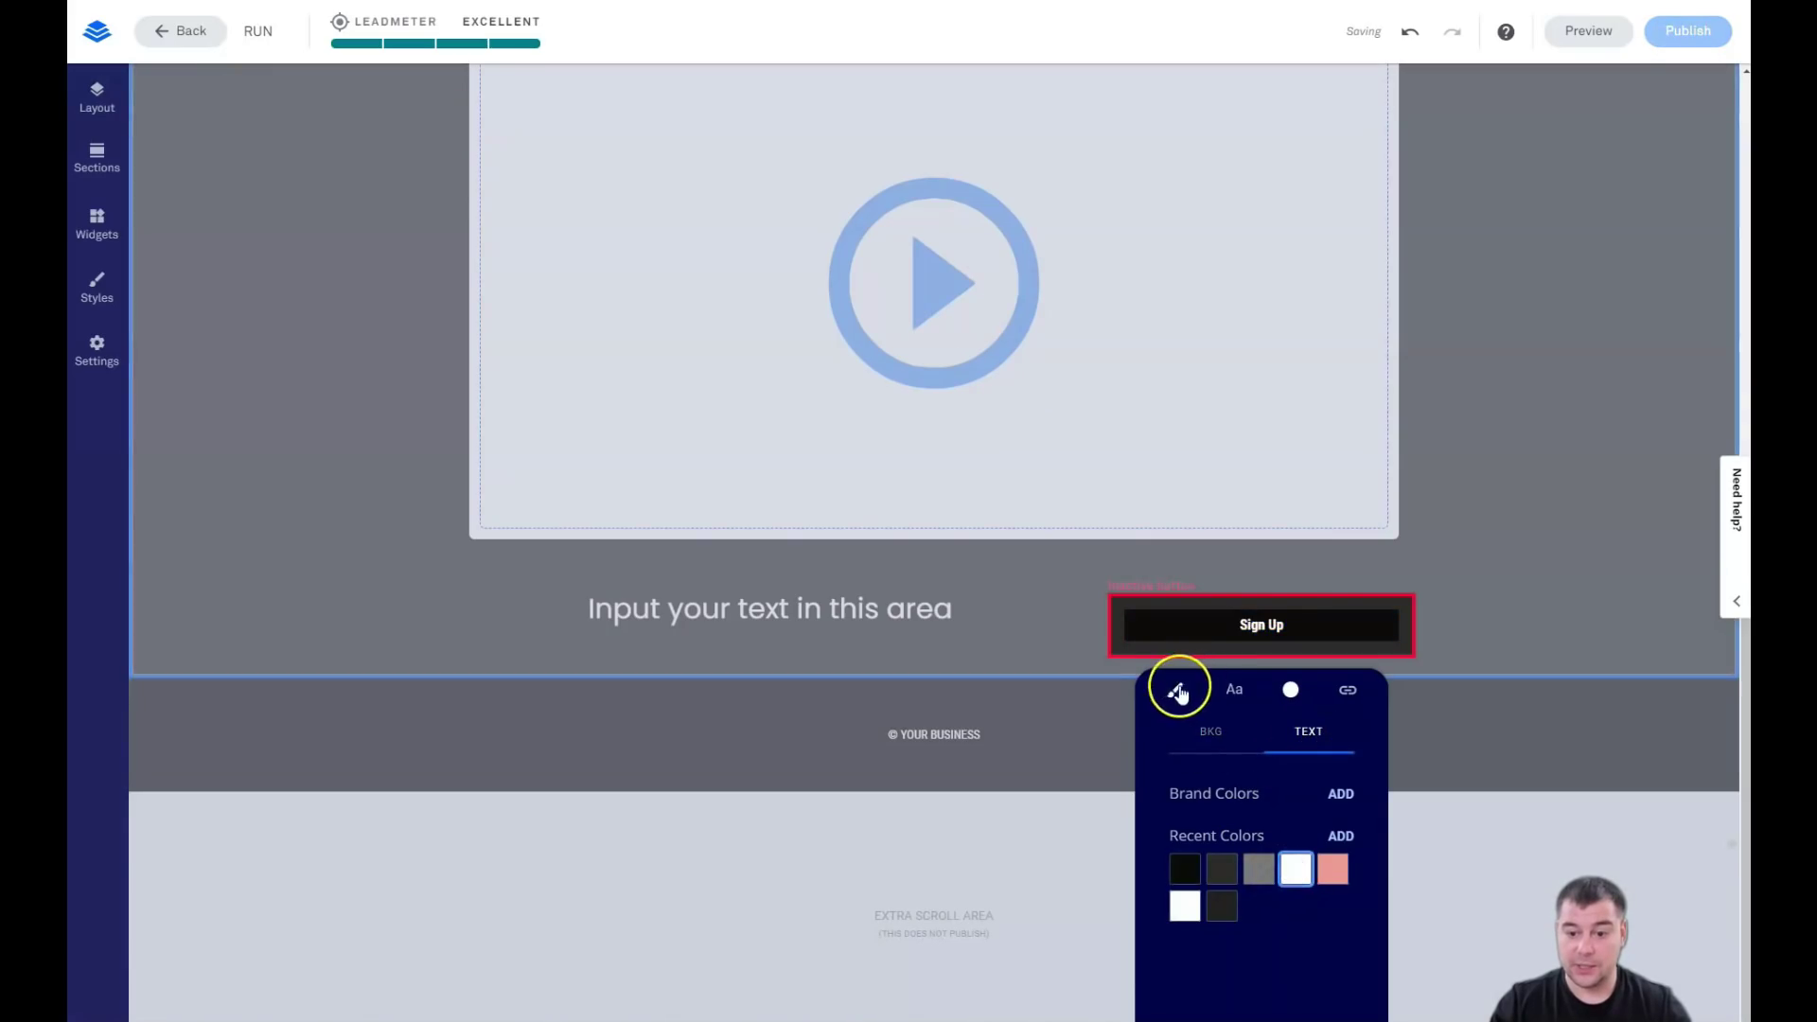
- Adjust the Sign Up button's text formatting and restyle the button with the Large size and the Gradient style
{"action": "left_click", "coordinate": [1235, 692]}
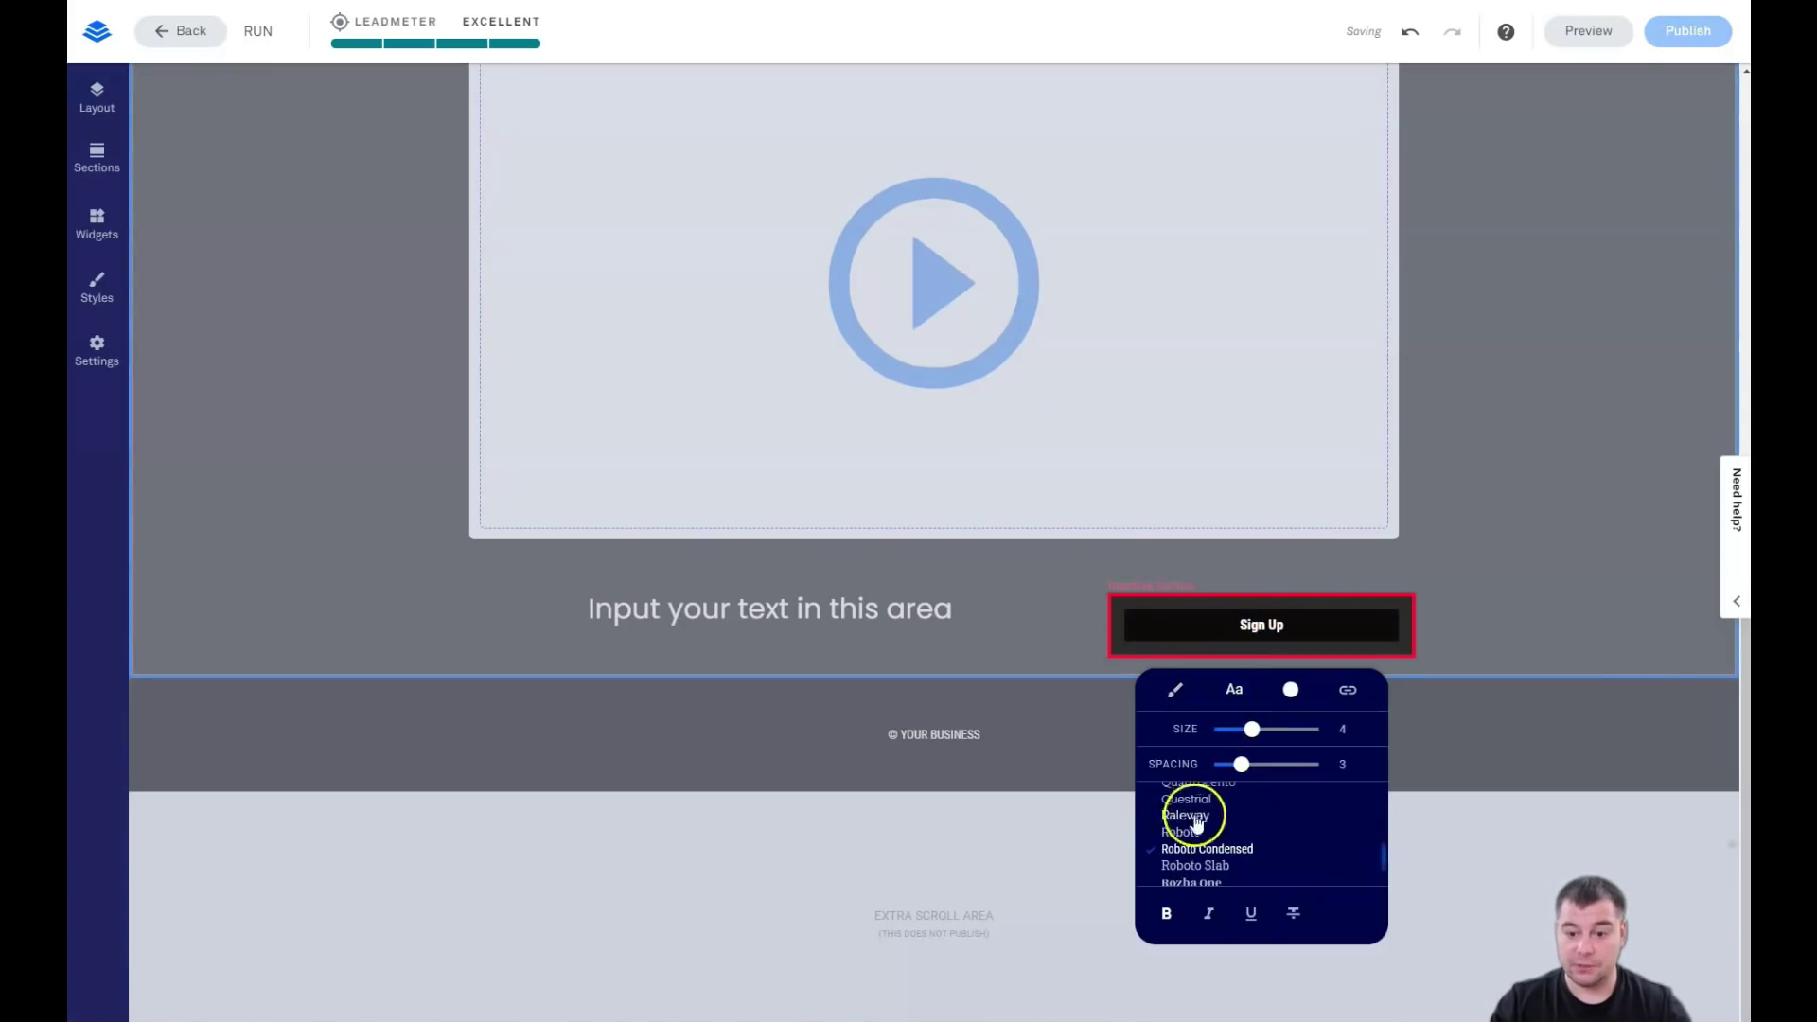
{"action": "left_click", "coordinate": [1238, 725]}
{"action": "left_click", "coordinate": [1175, 691]}
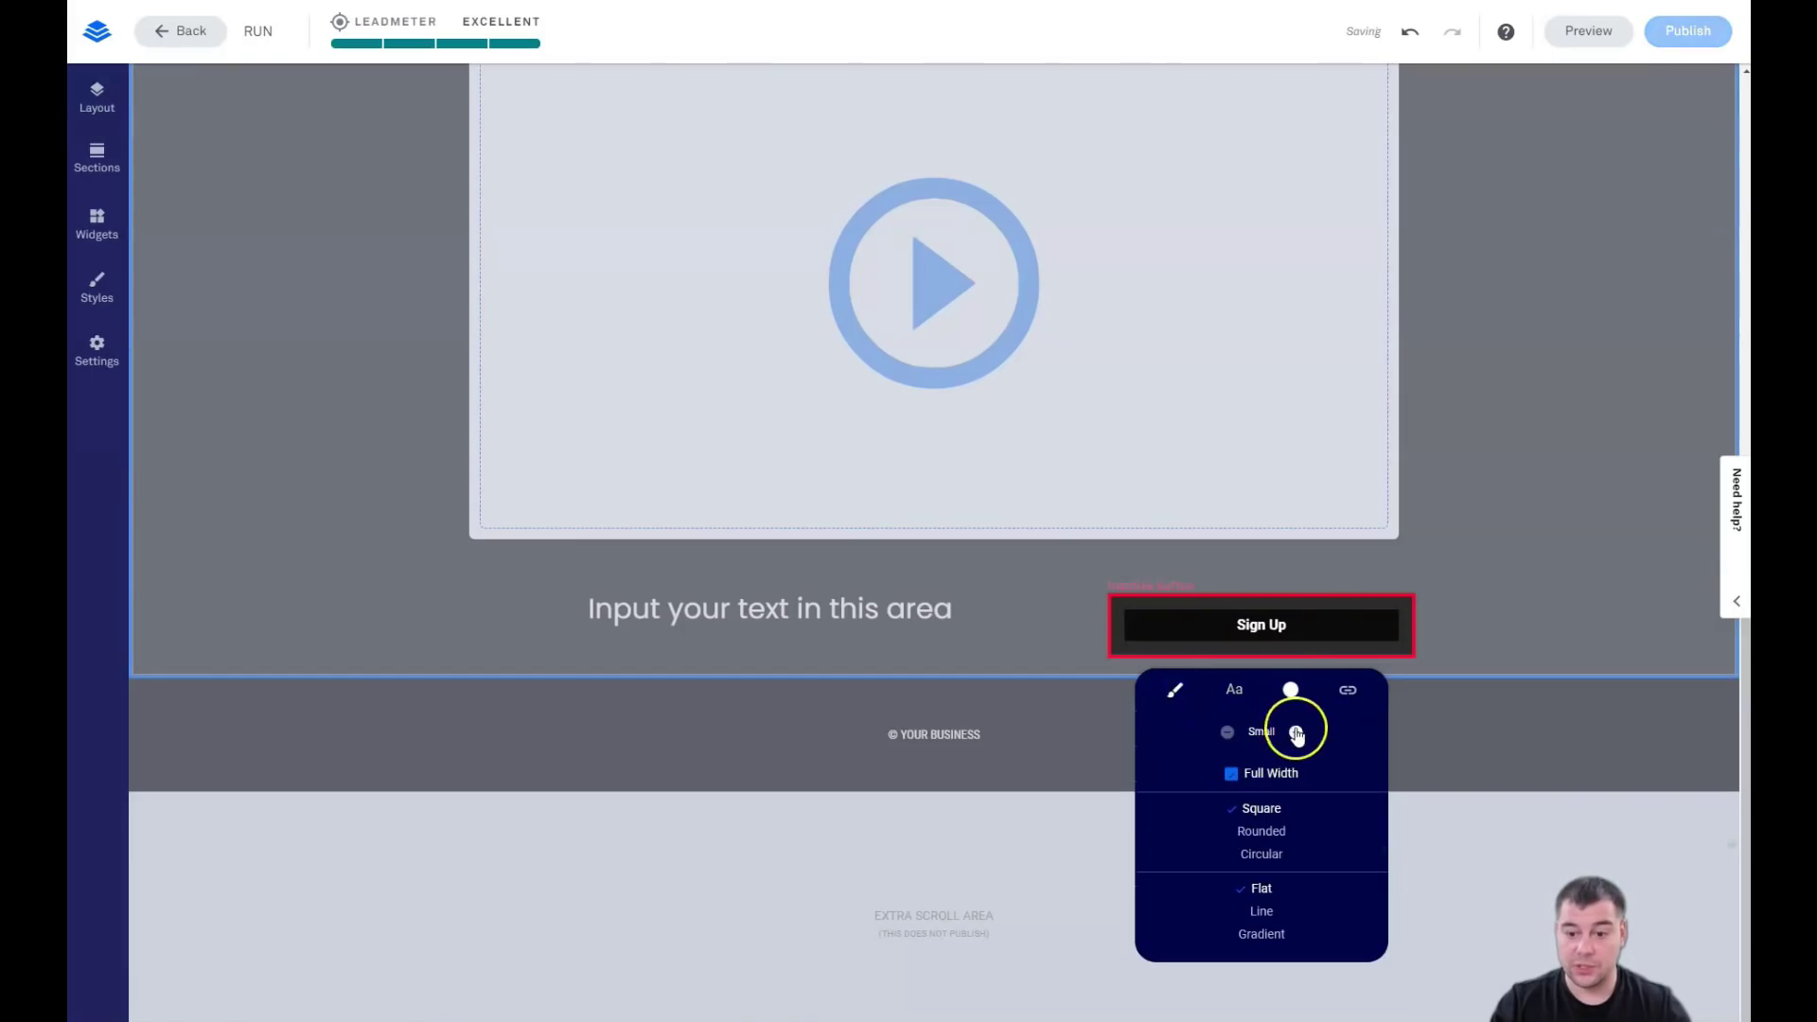
{"action": "left_click", "coordinate": [1297, 733]}
{"action": "left_click", "coordinate": [1298, 742]}
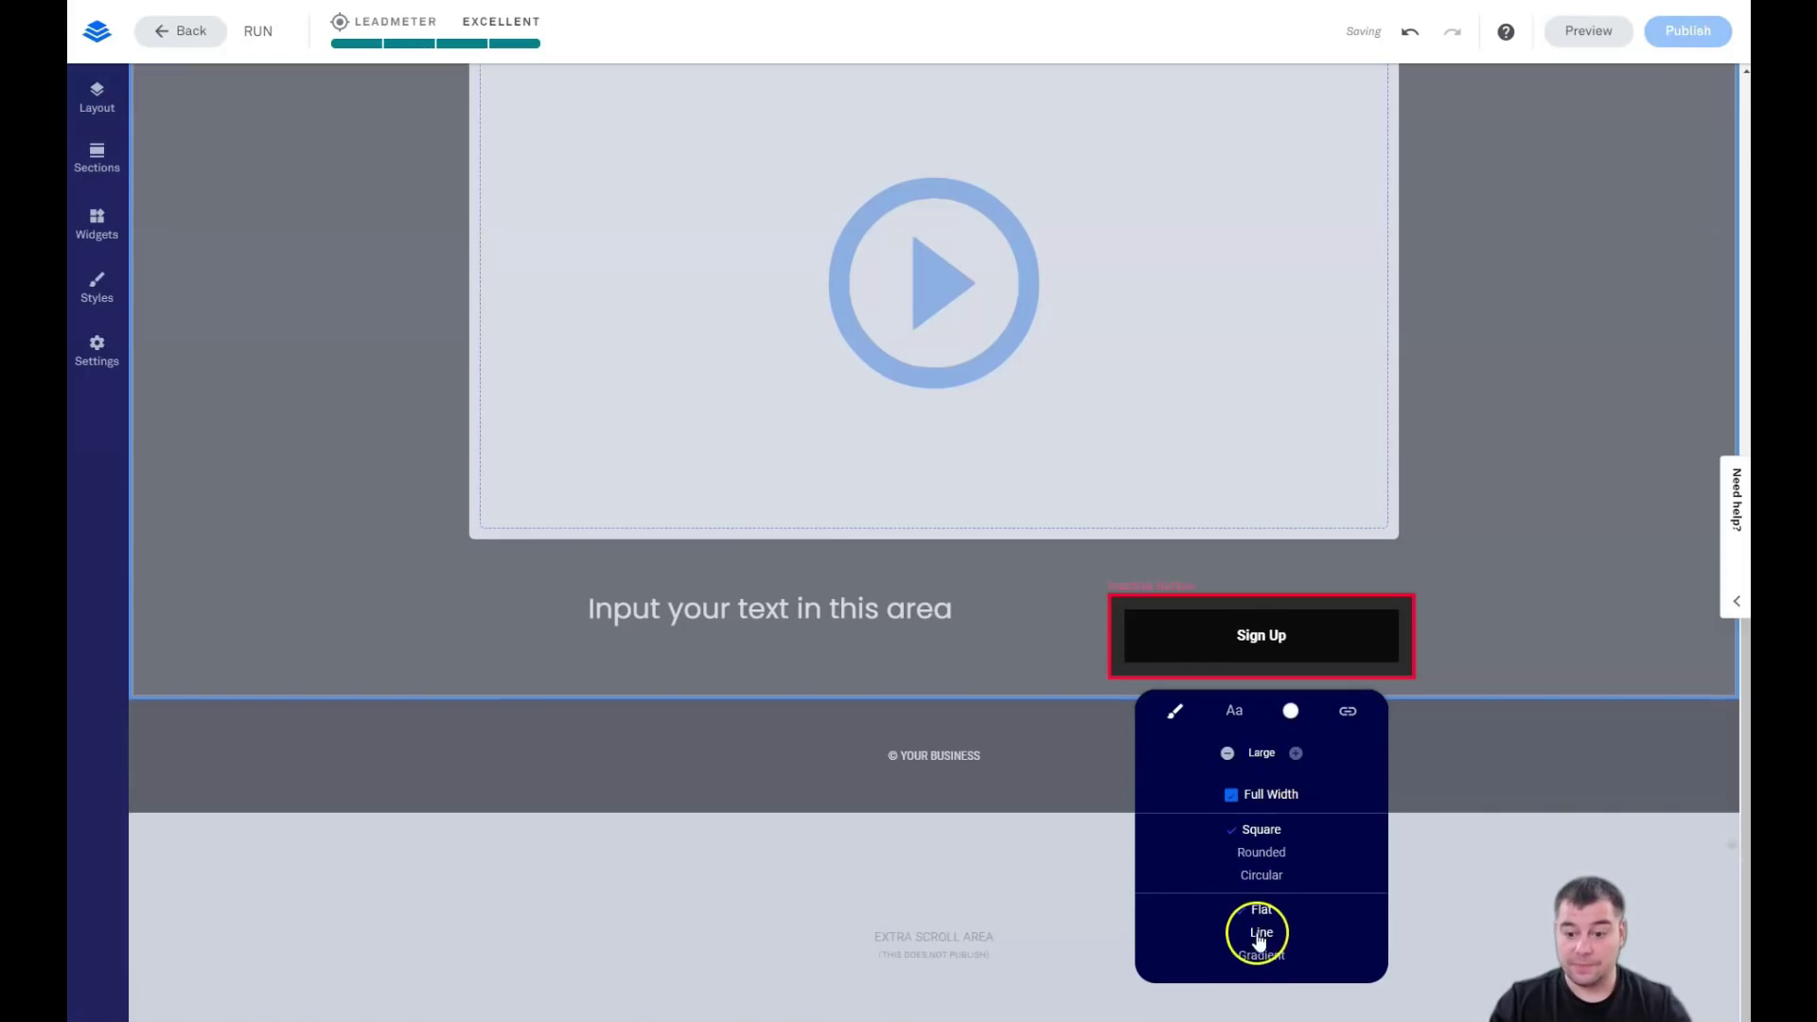
{"action": "left_click", "coordinate": [1495, 640]}
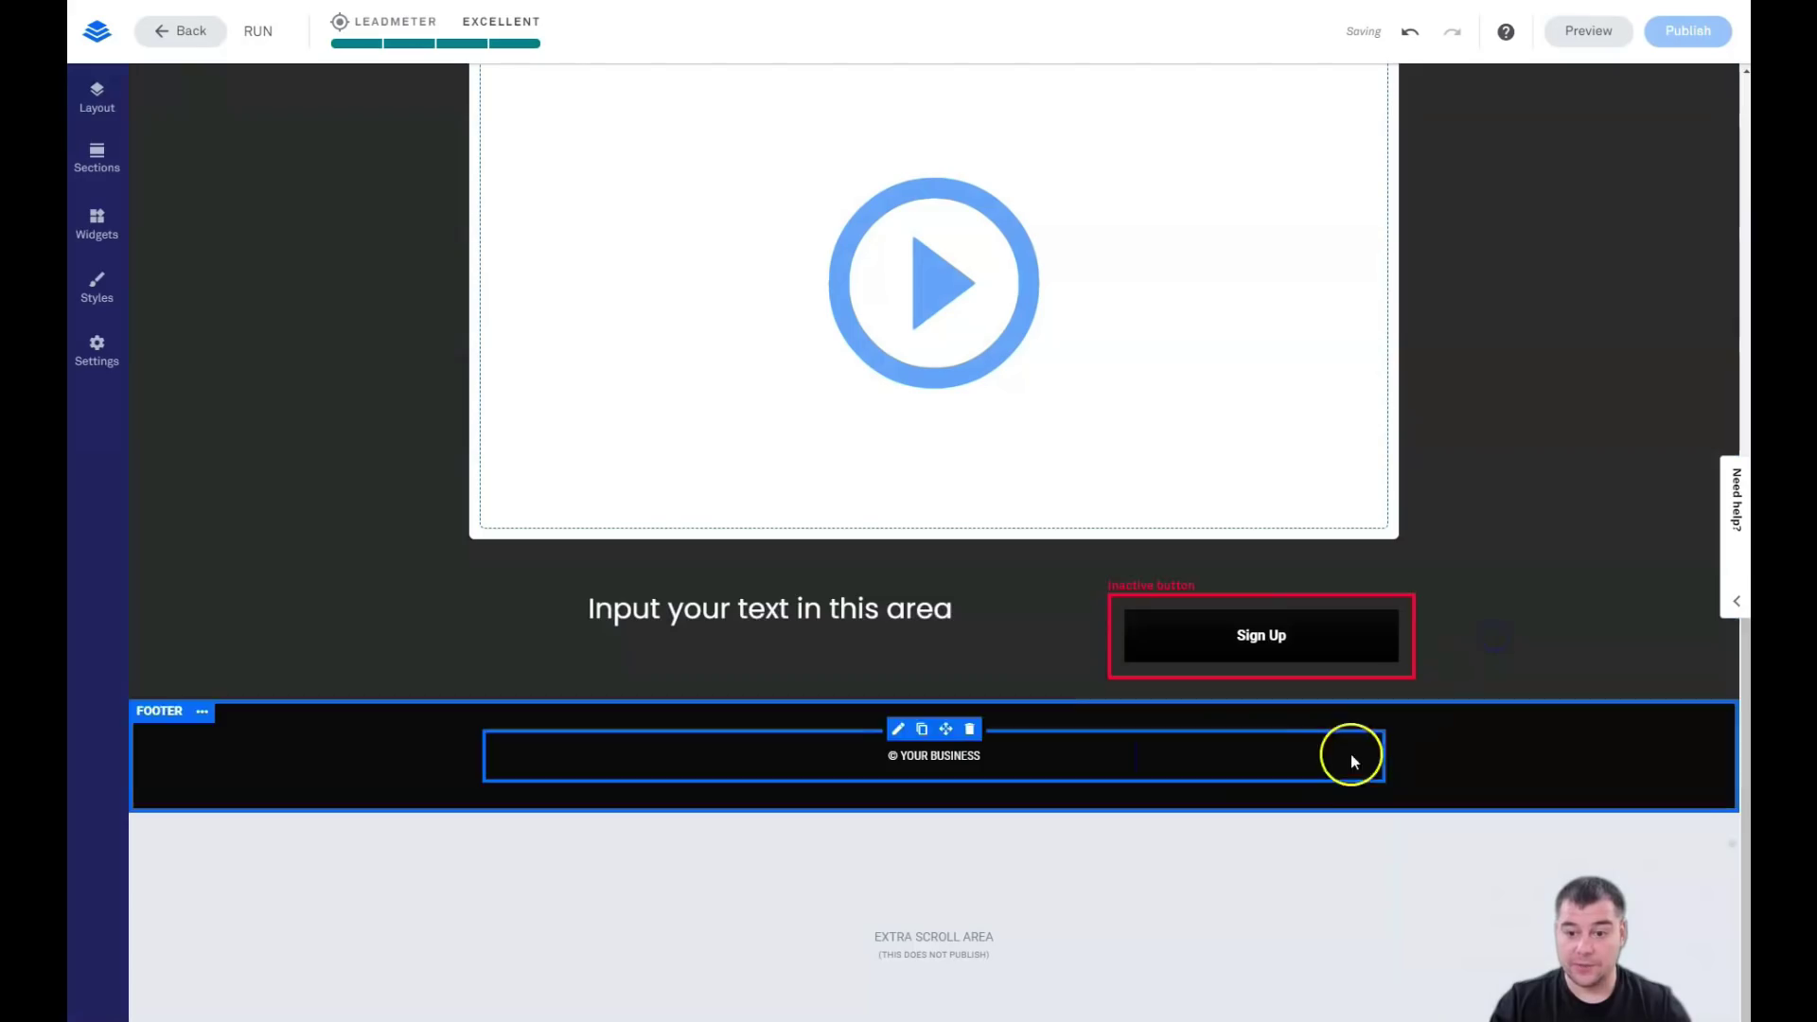
- Change the Sign Up button's background to white and its text to black using the recent colors
{"action": "left_click", "coordinate": [1164, 594]}
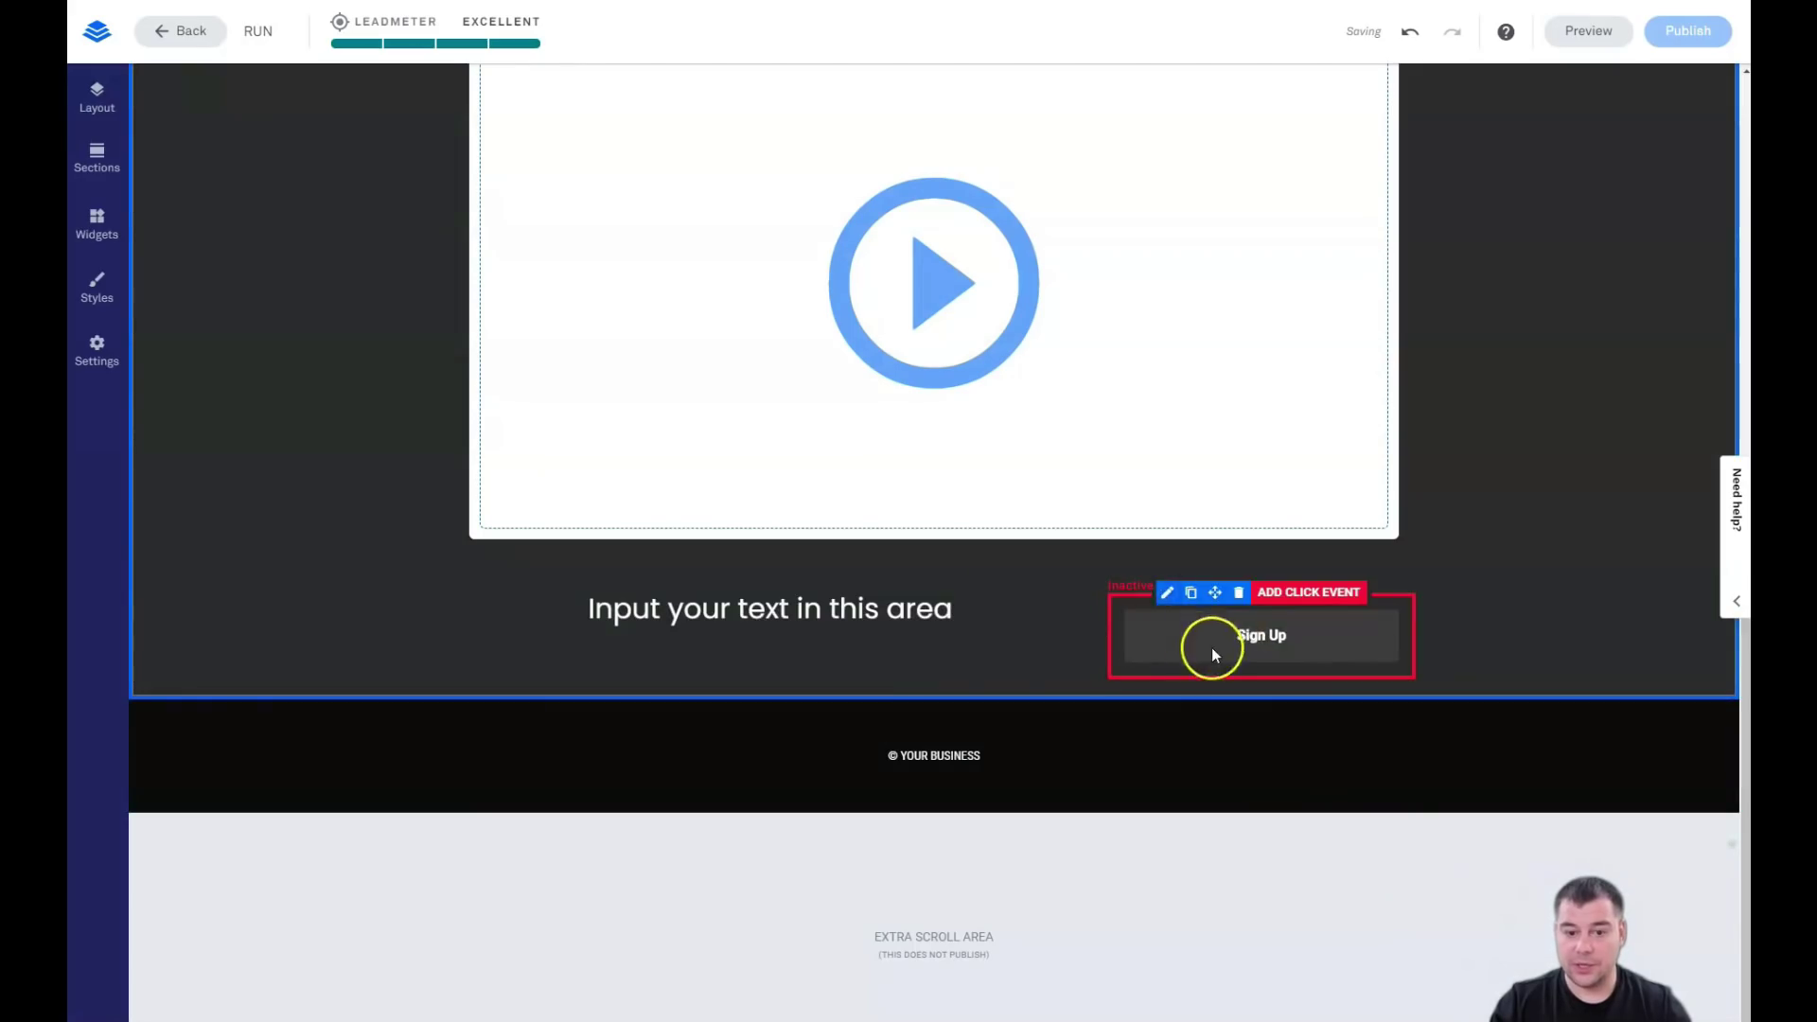
{"action": "left_click", "coordinate": [1019, 598]}
{"action": "left_click", "coordinate": [1164, 632]}
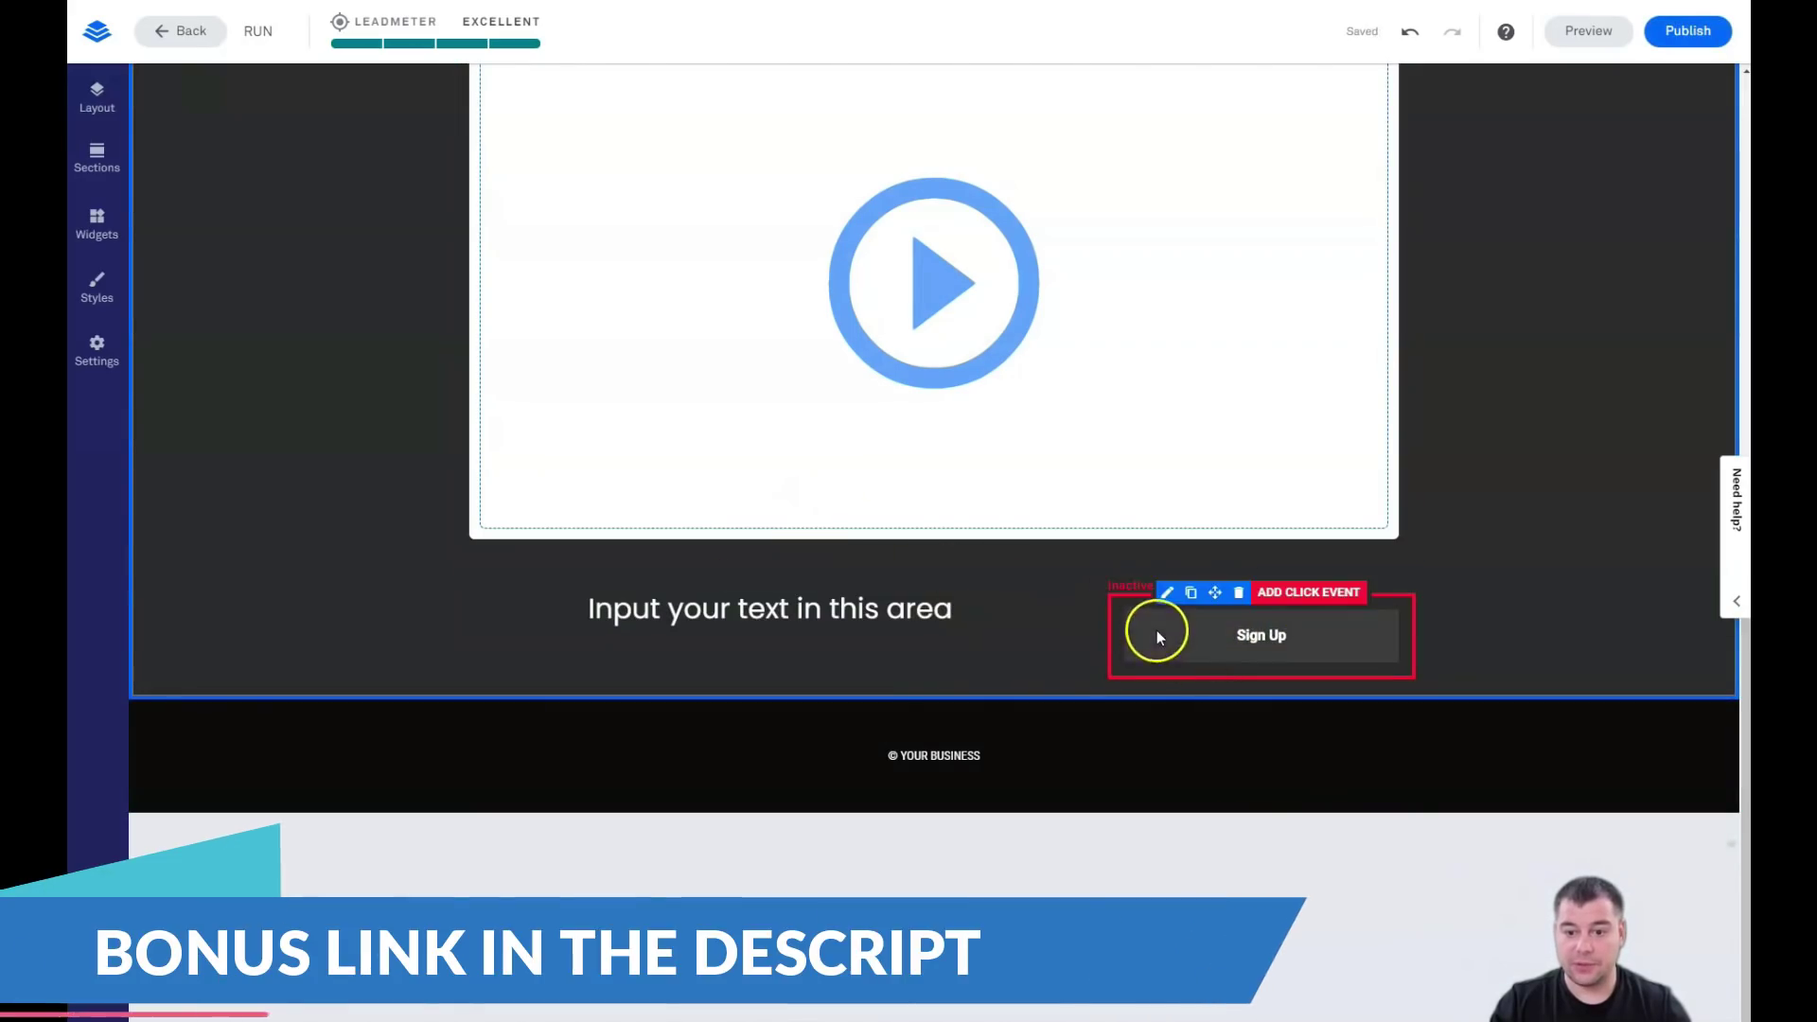
{"action": "left_click", "coordinate": [1167, 593]}
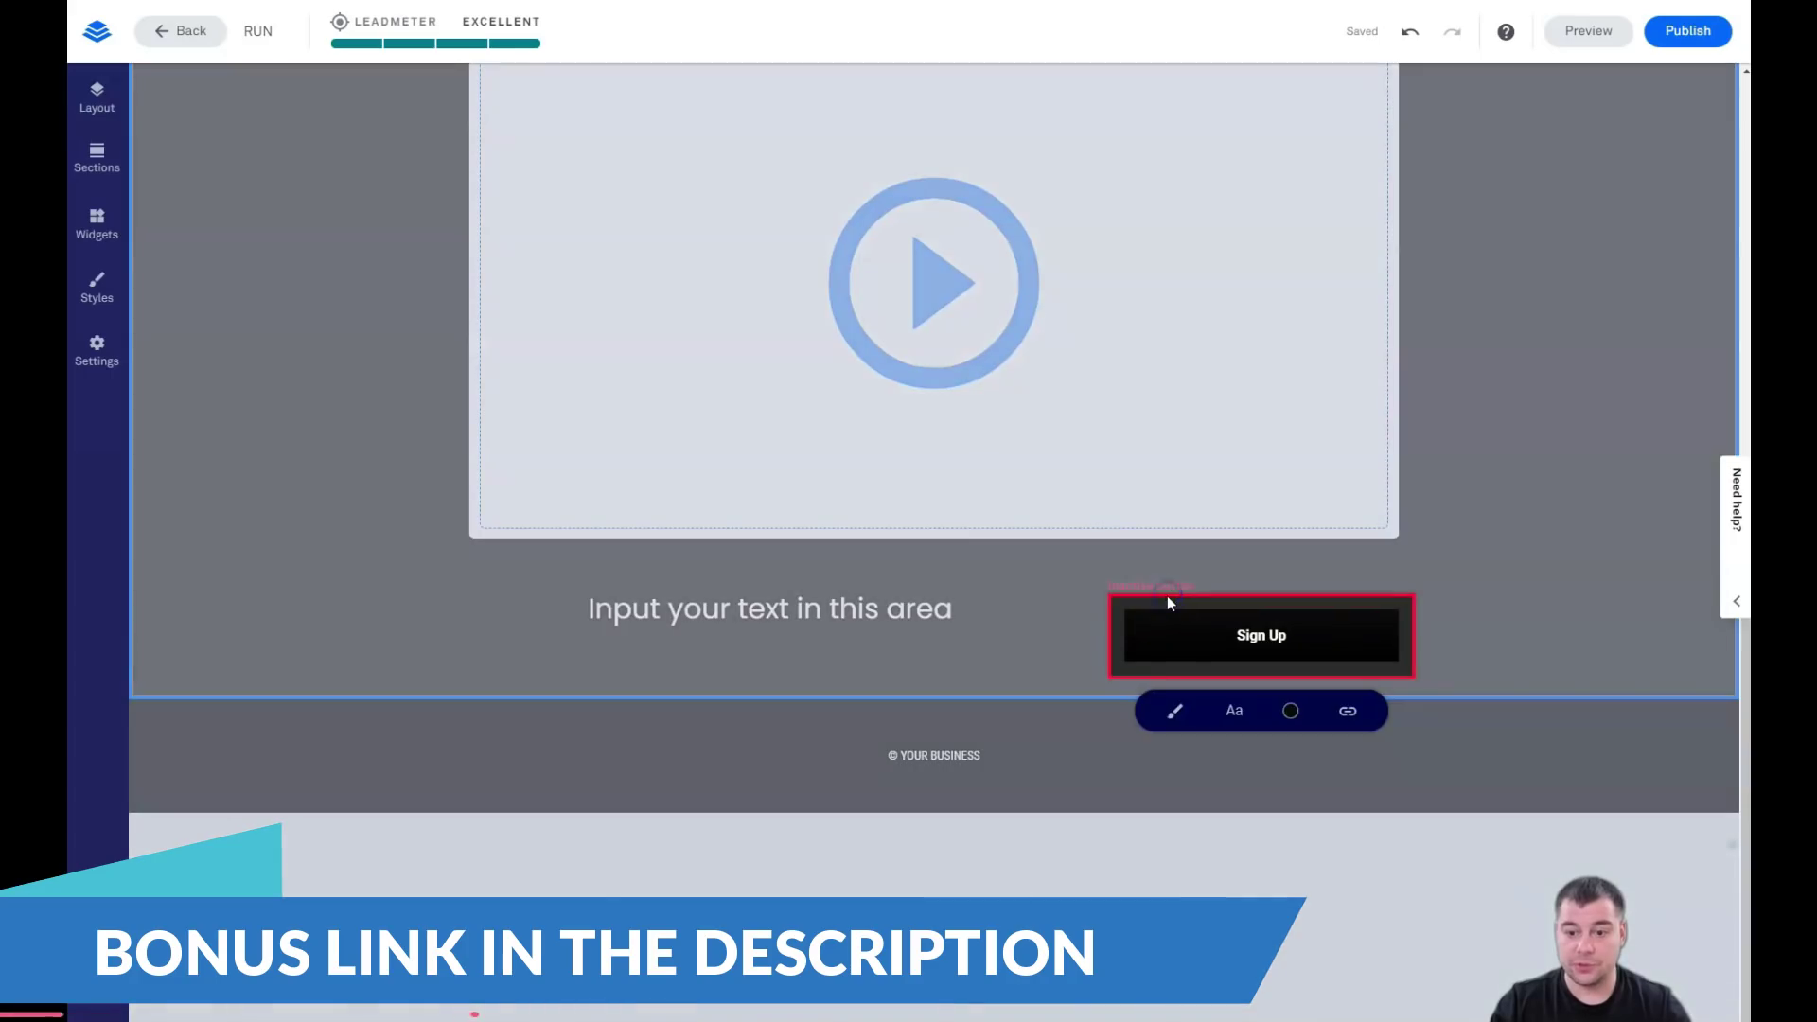
{"action": "left_click", "coordinate": [1287, 698]}
{"action": "left_click", "coordinate": [1211, 746]}
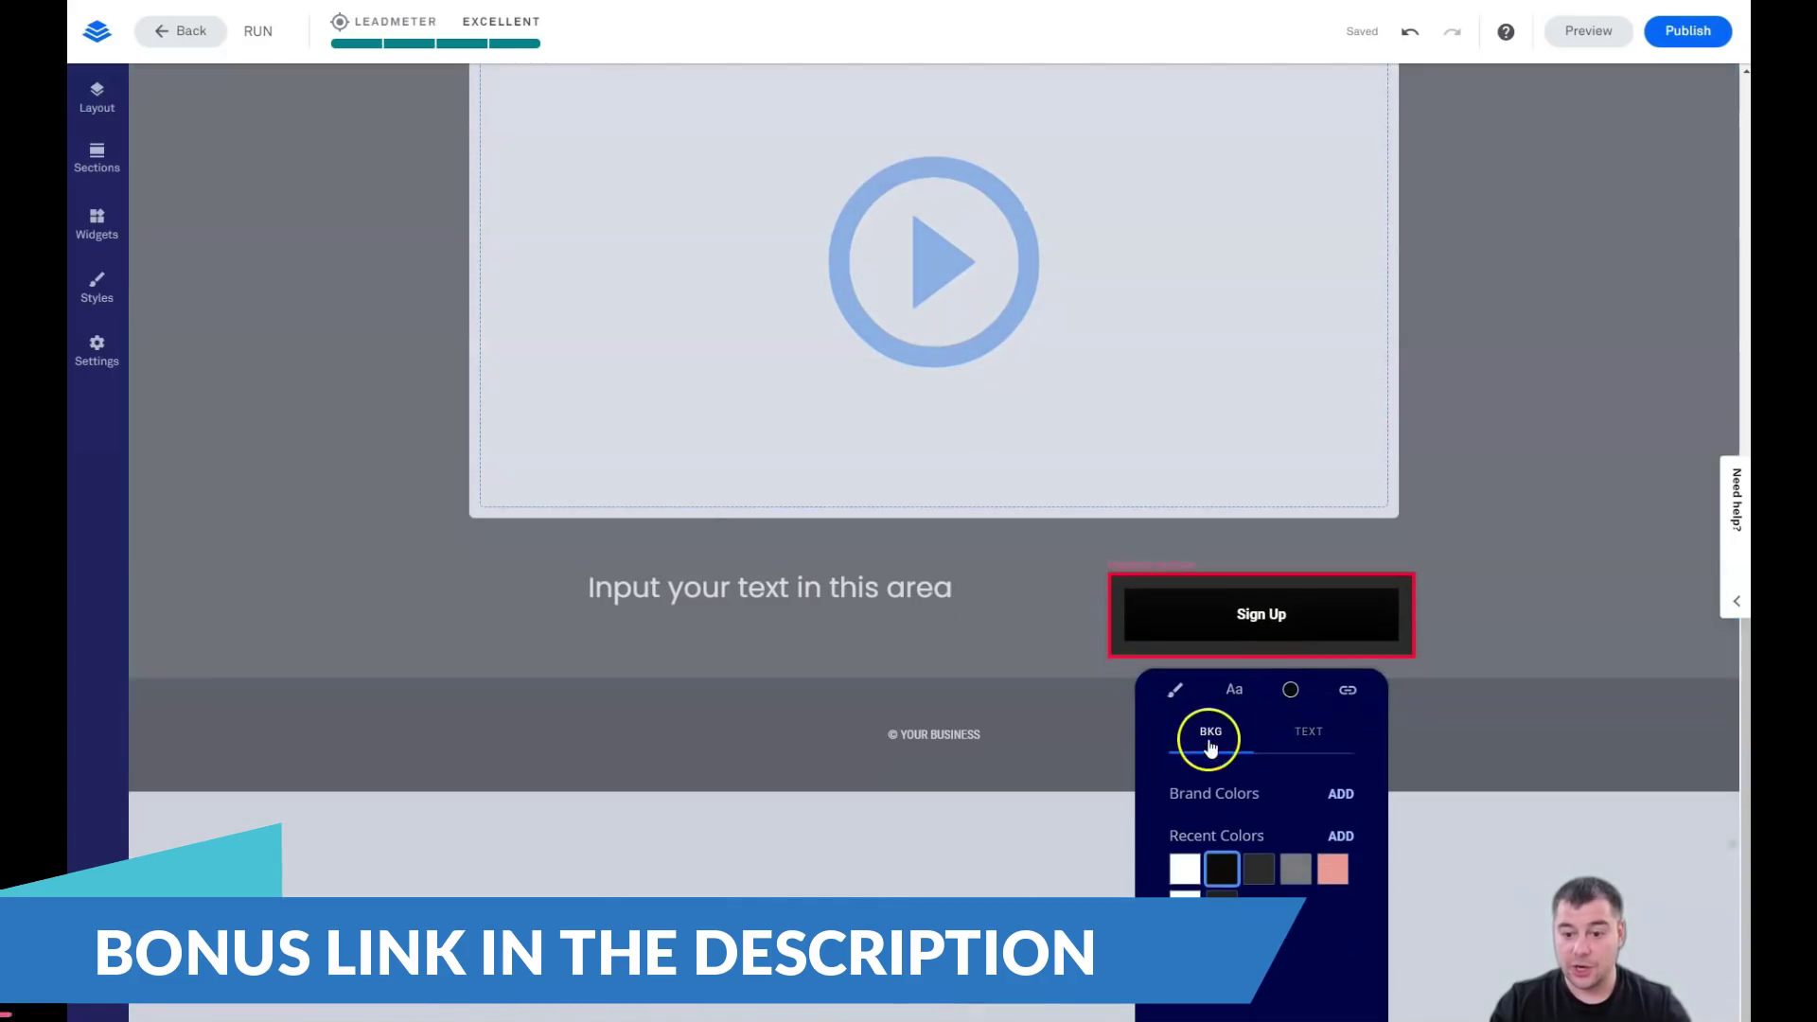
{"action": "left_click", "coordinate": [1185, 868]}
{"action": "left_click", "coordinate": [1308, 731]}
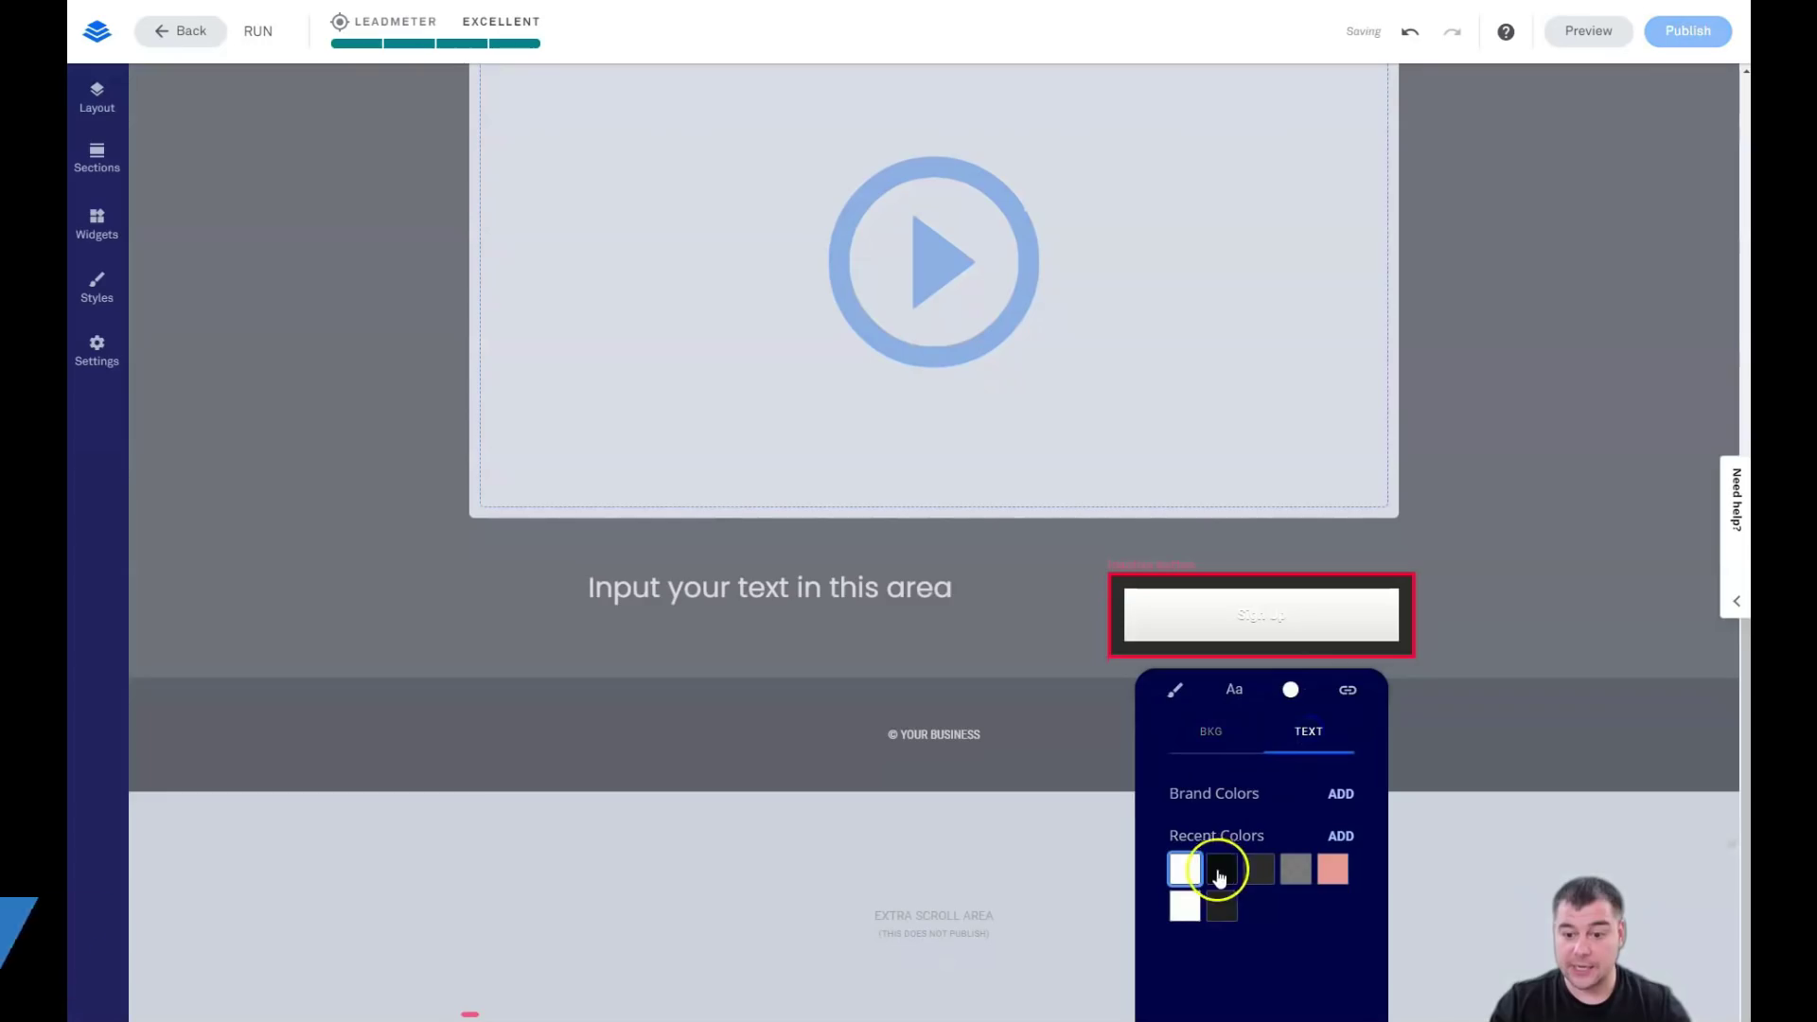
{"action": "left_click", "coordinate": [1520, 643]}
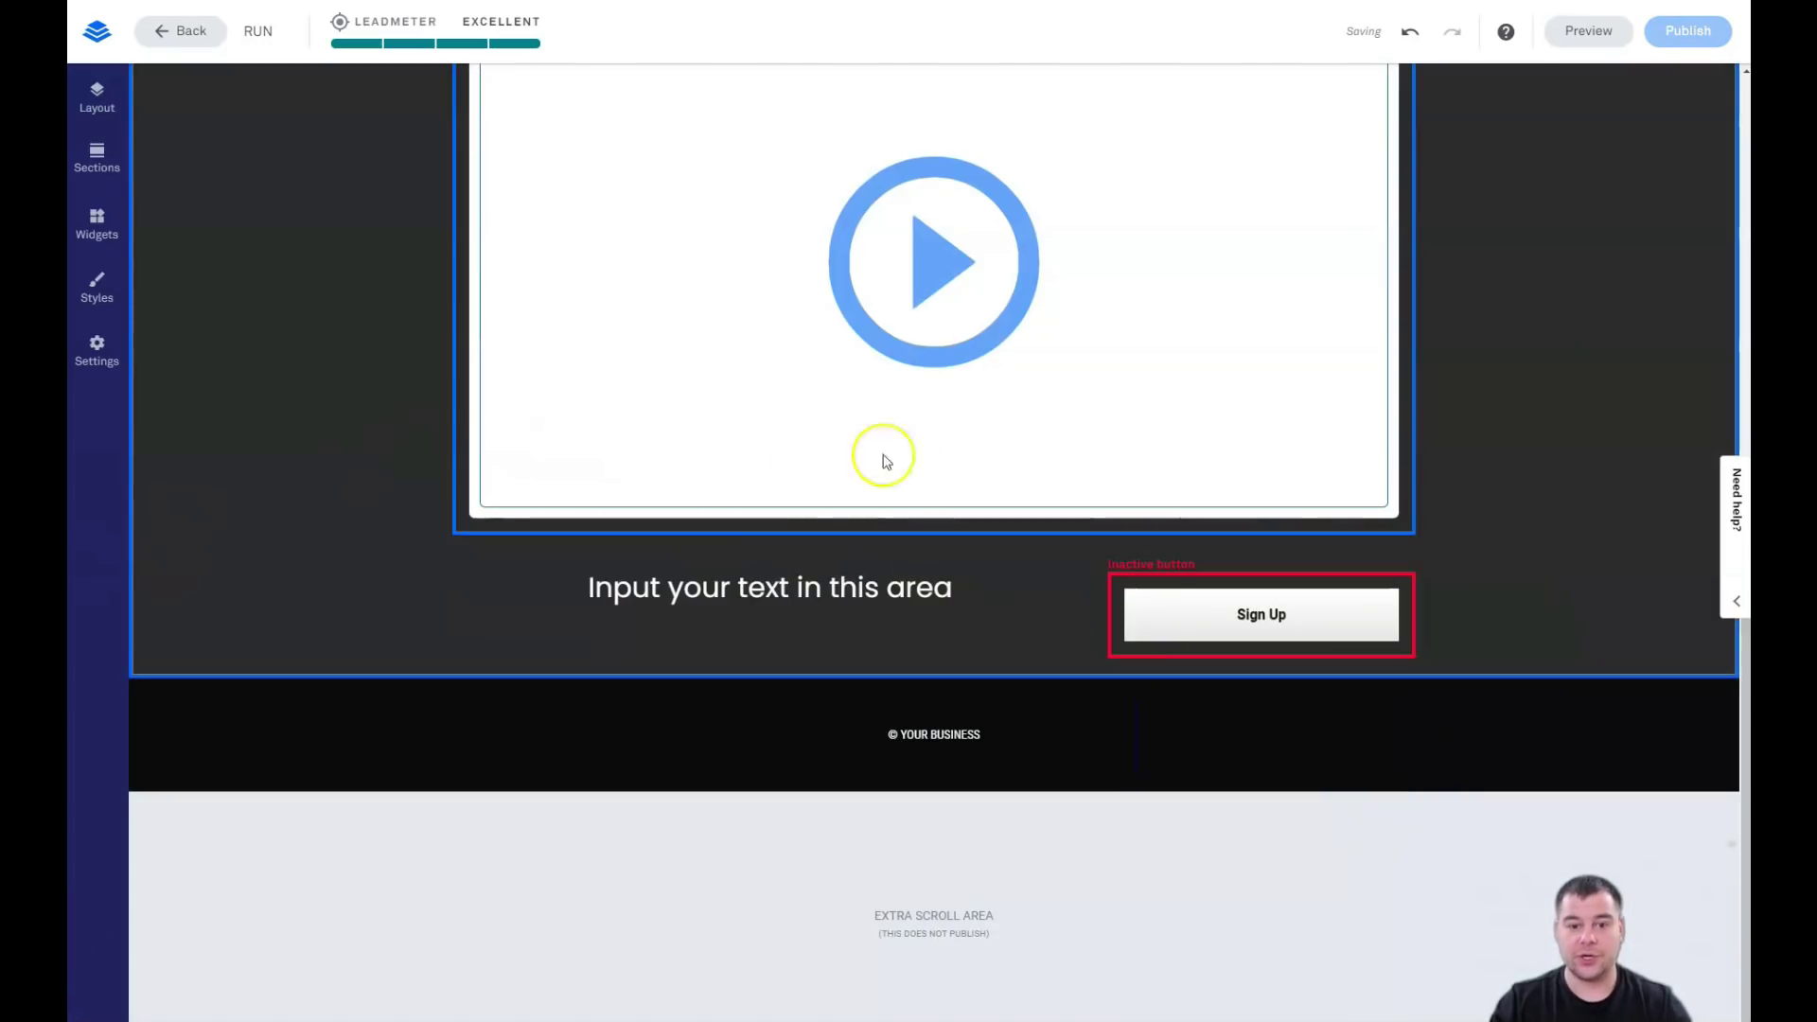
- Review the whole landing page from the hero section down to the Blank 1 section and footer
{"action": "scroll", "coordinate": [742, 437], "scroll_direction": "up", "scroll_amount": 1}
{"action": "scroll", "coordinate": [742, 437], "scroll_direction": "up", "scroll_amount": 6}
{"action": "scroll", "coordinate": [742, 437], "scroll_direction": "down", "scroll_amount": 7}
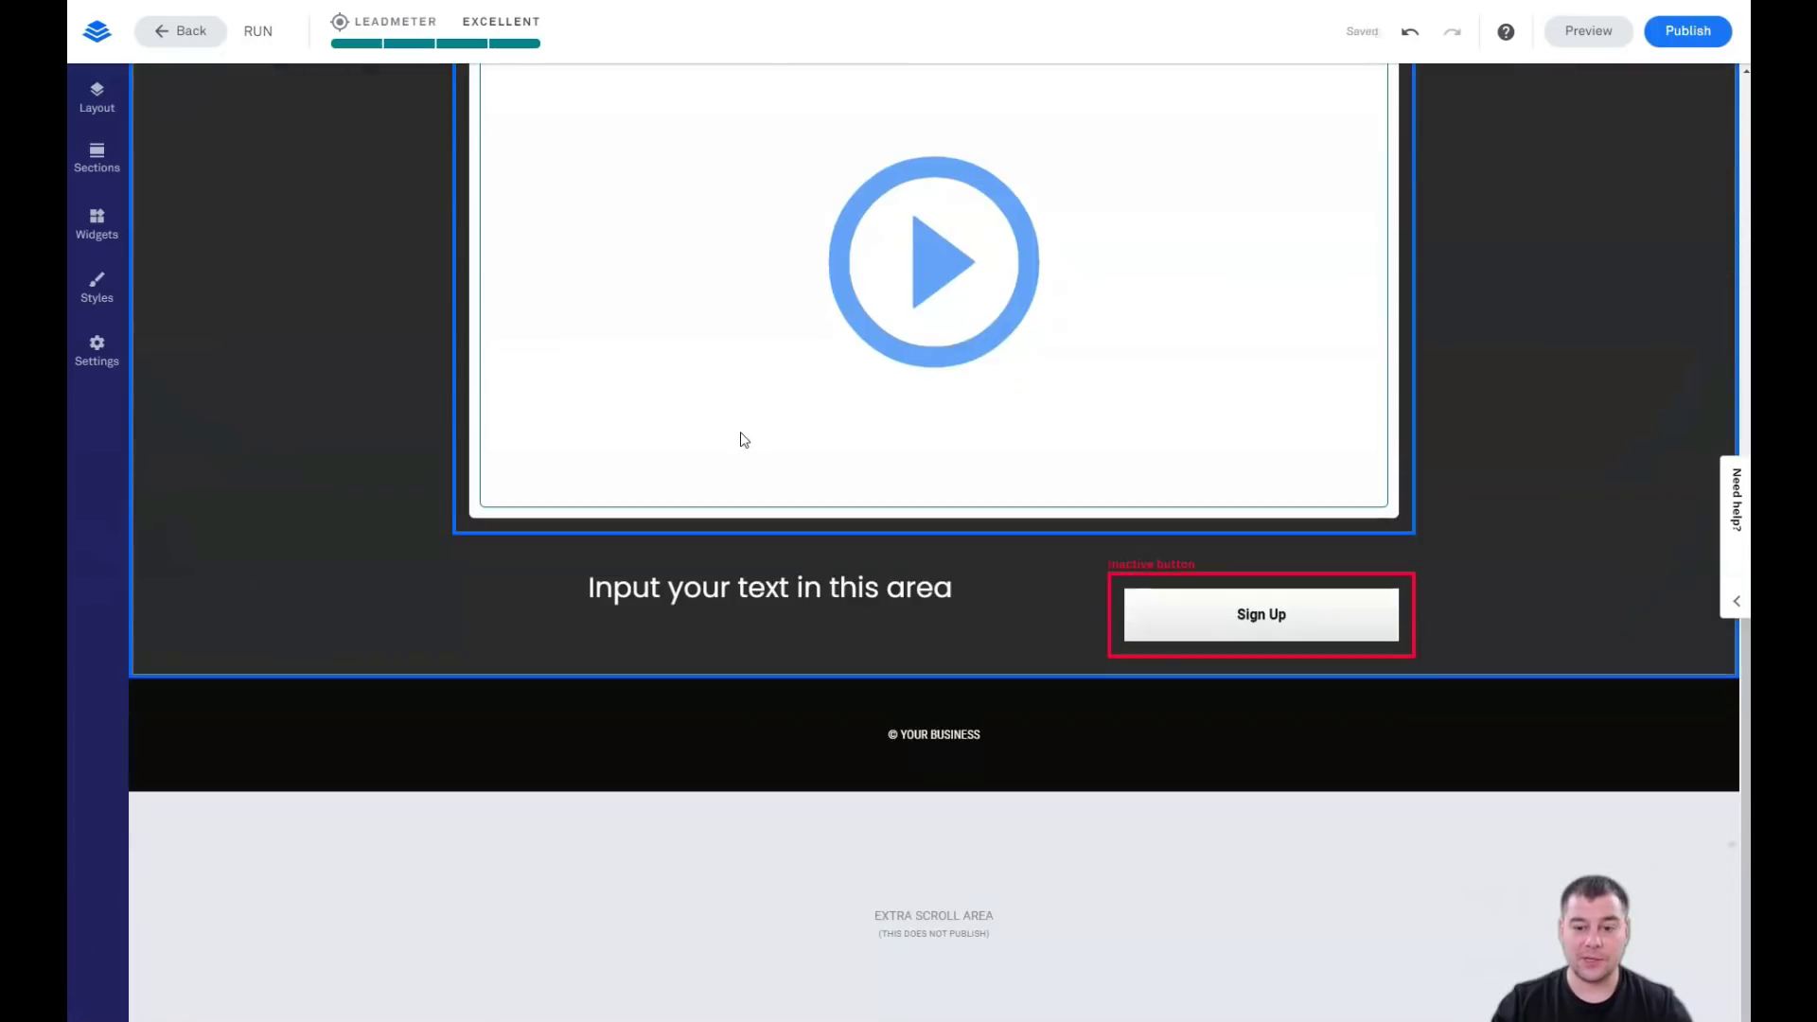
{"action": "scroll", "coordinate": [742, 438], "scroll_direction": "up", "scroll_amount": 10}
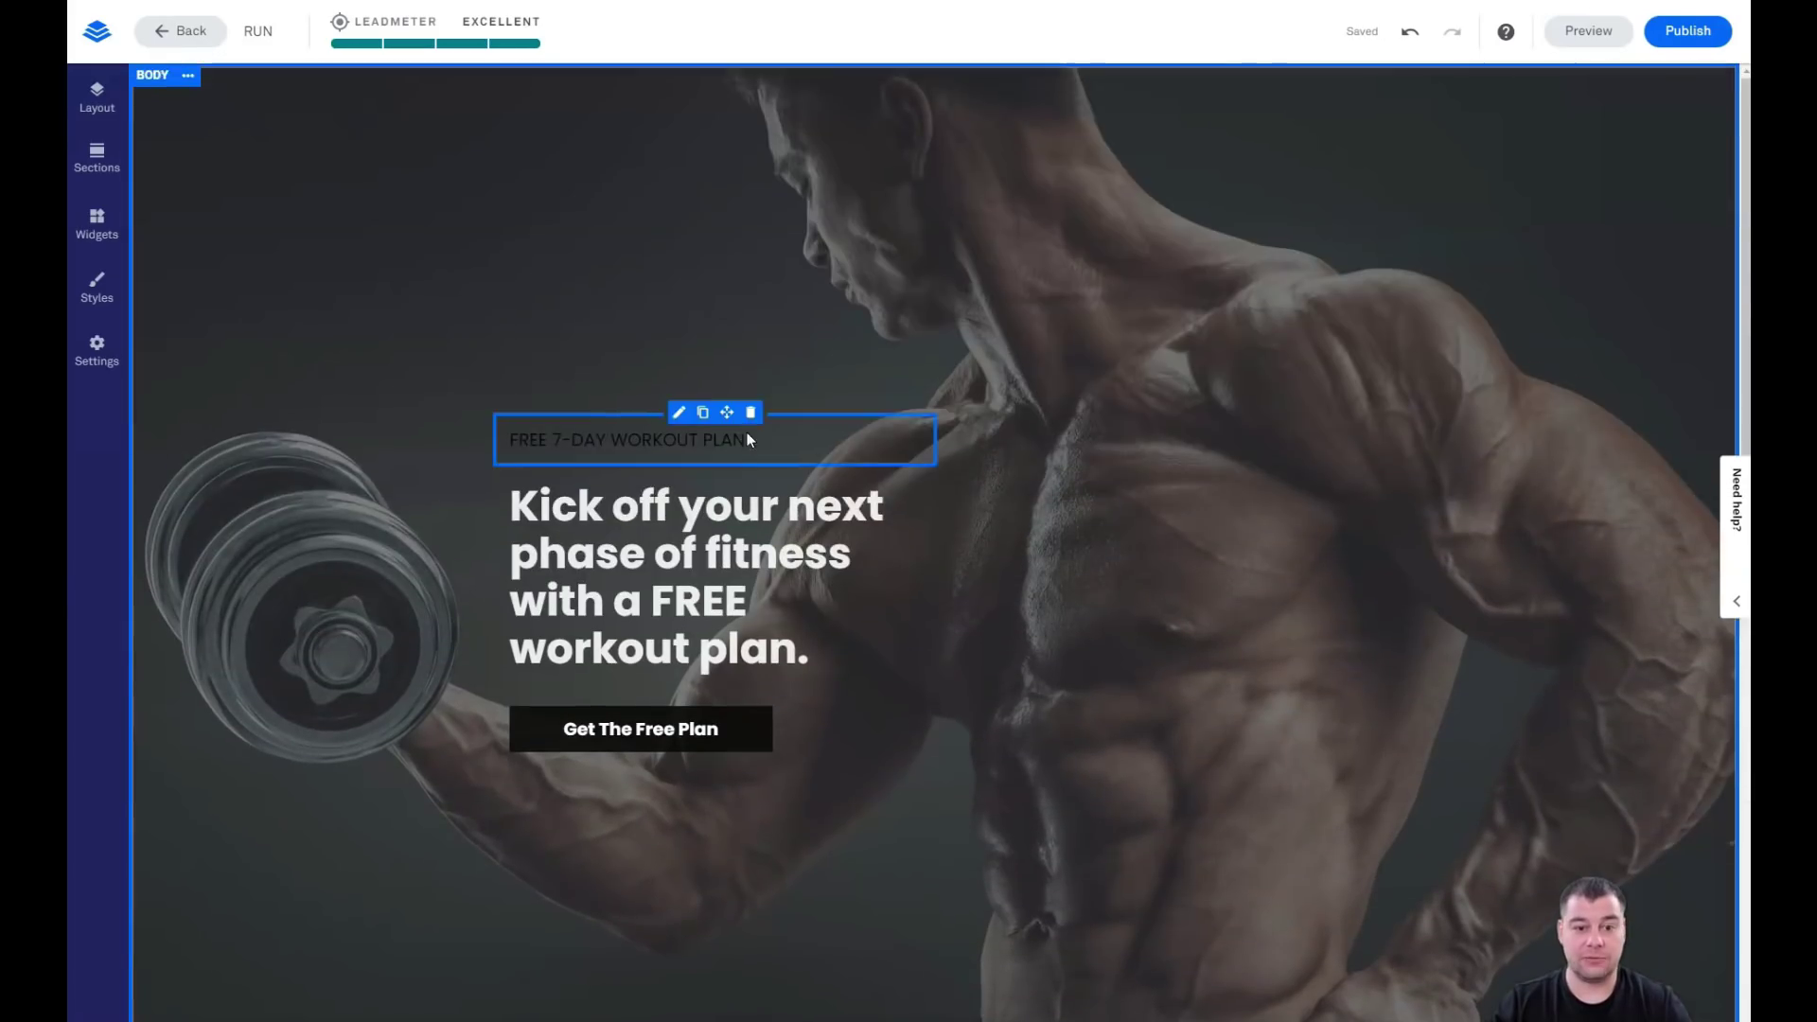
{"action": "scroll", "coordinate": [852, 417], "scroll_direction": "down", "scroll_amount": 4}
{"action": "scroll", "coordinate": [931, 396], "scroll_direction": "down", "scroll_amount": 7}
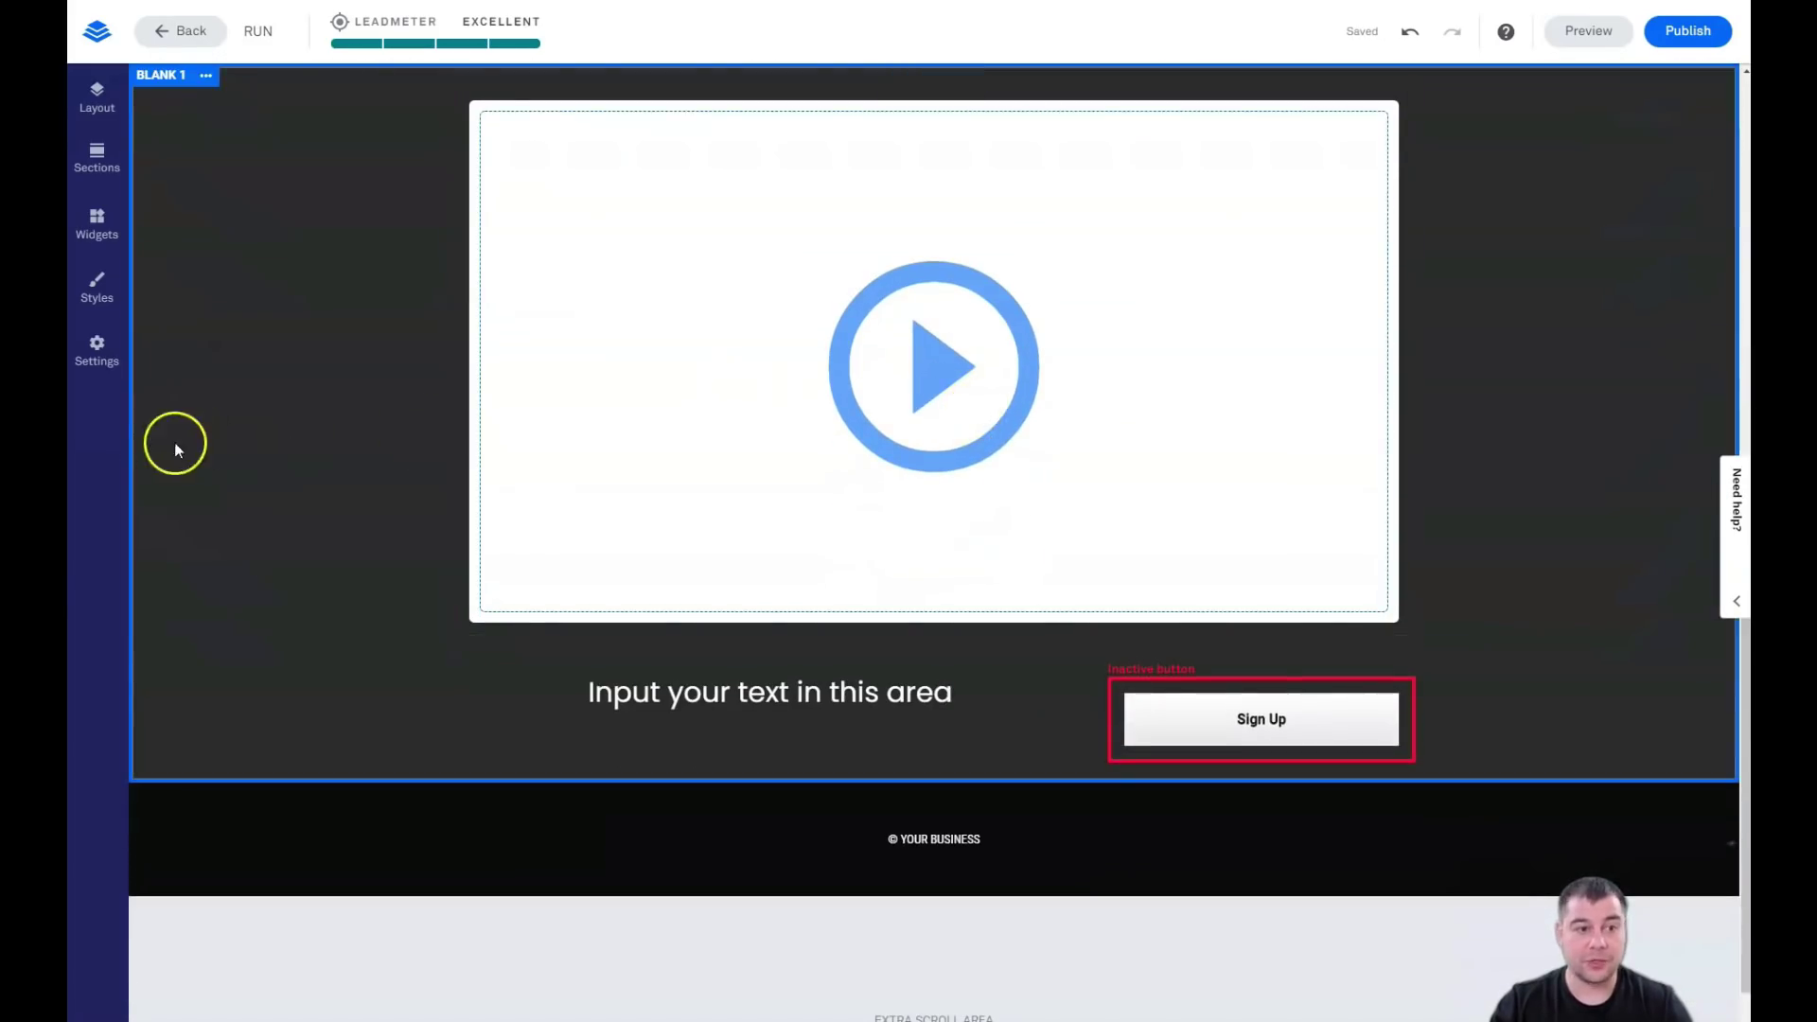
{"action": "scroll", "coordinate": [326, 477], "scroll_direction": "up", "scroll_amount": 6}
{"action": "scroll", "coordinate": [375, 585], "scroll_direction": "down", "scroll_amount": 6}
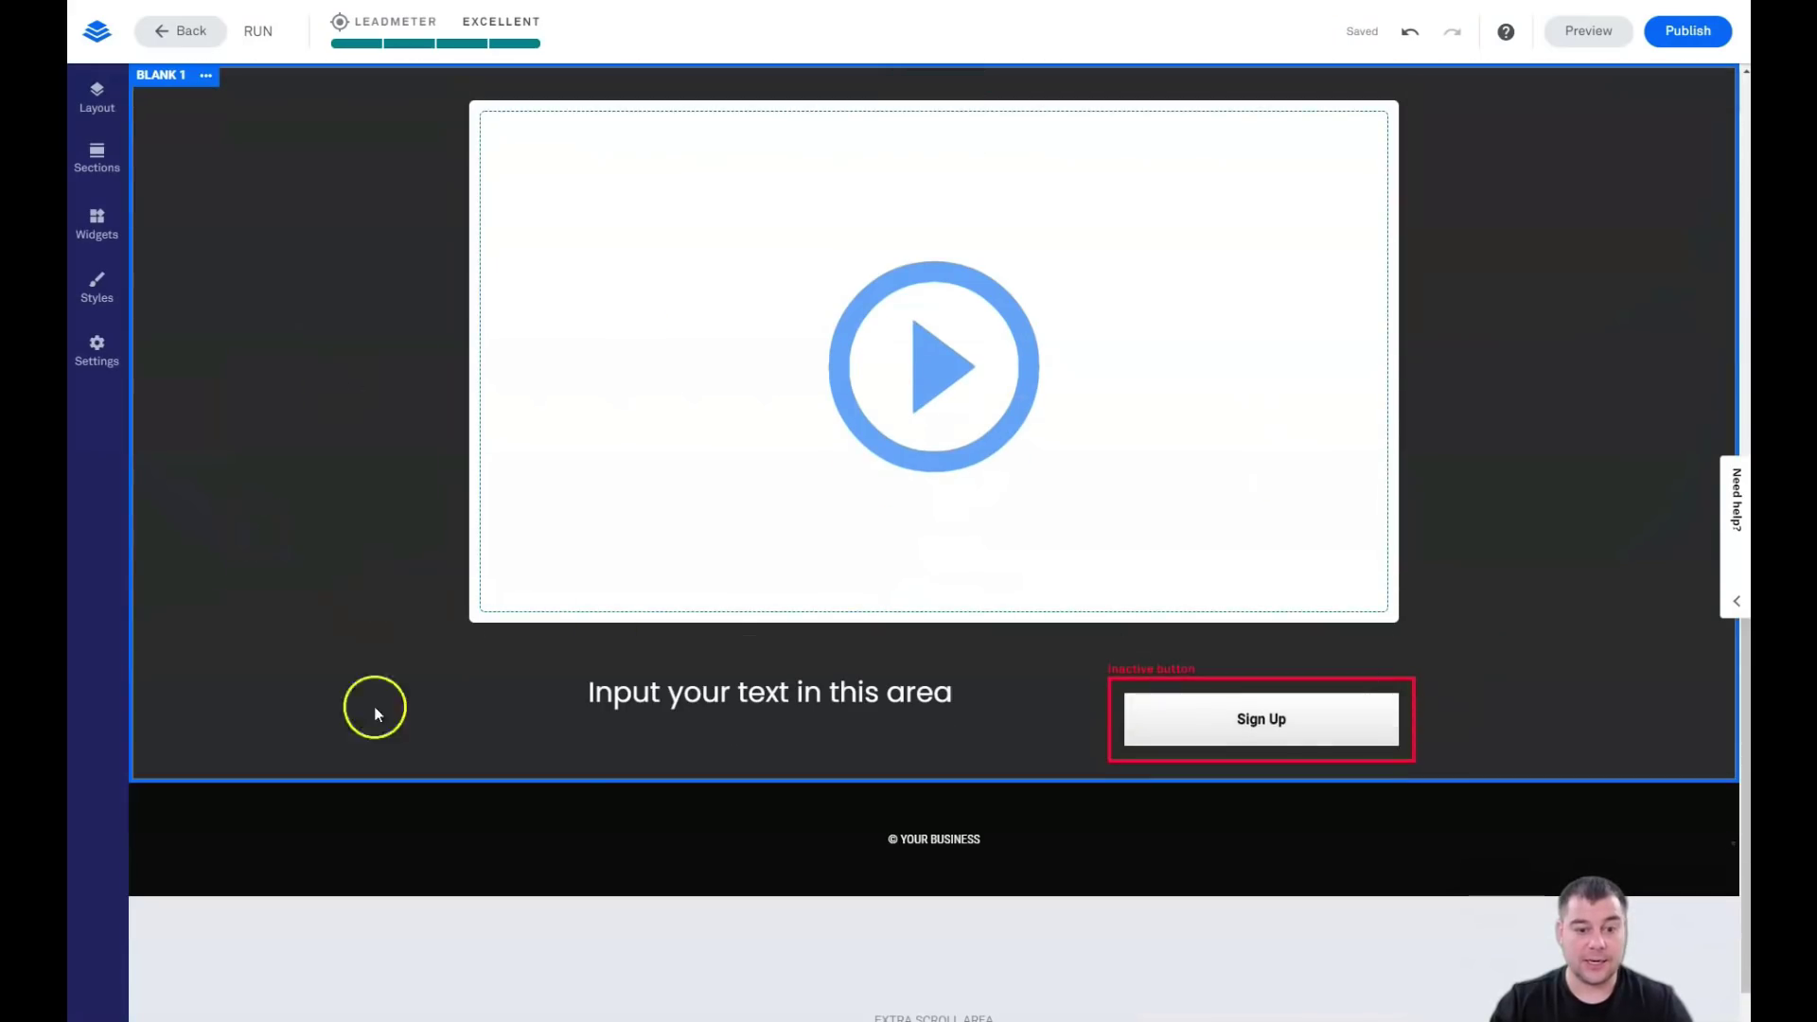
{"action": "scroll", "coordinate": [999, 426], "scroll_direction": "up", "scroll_amount": 7}
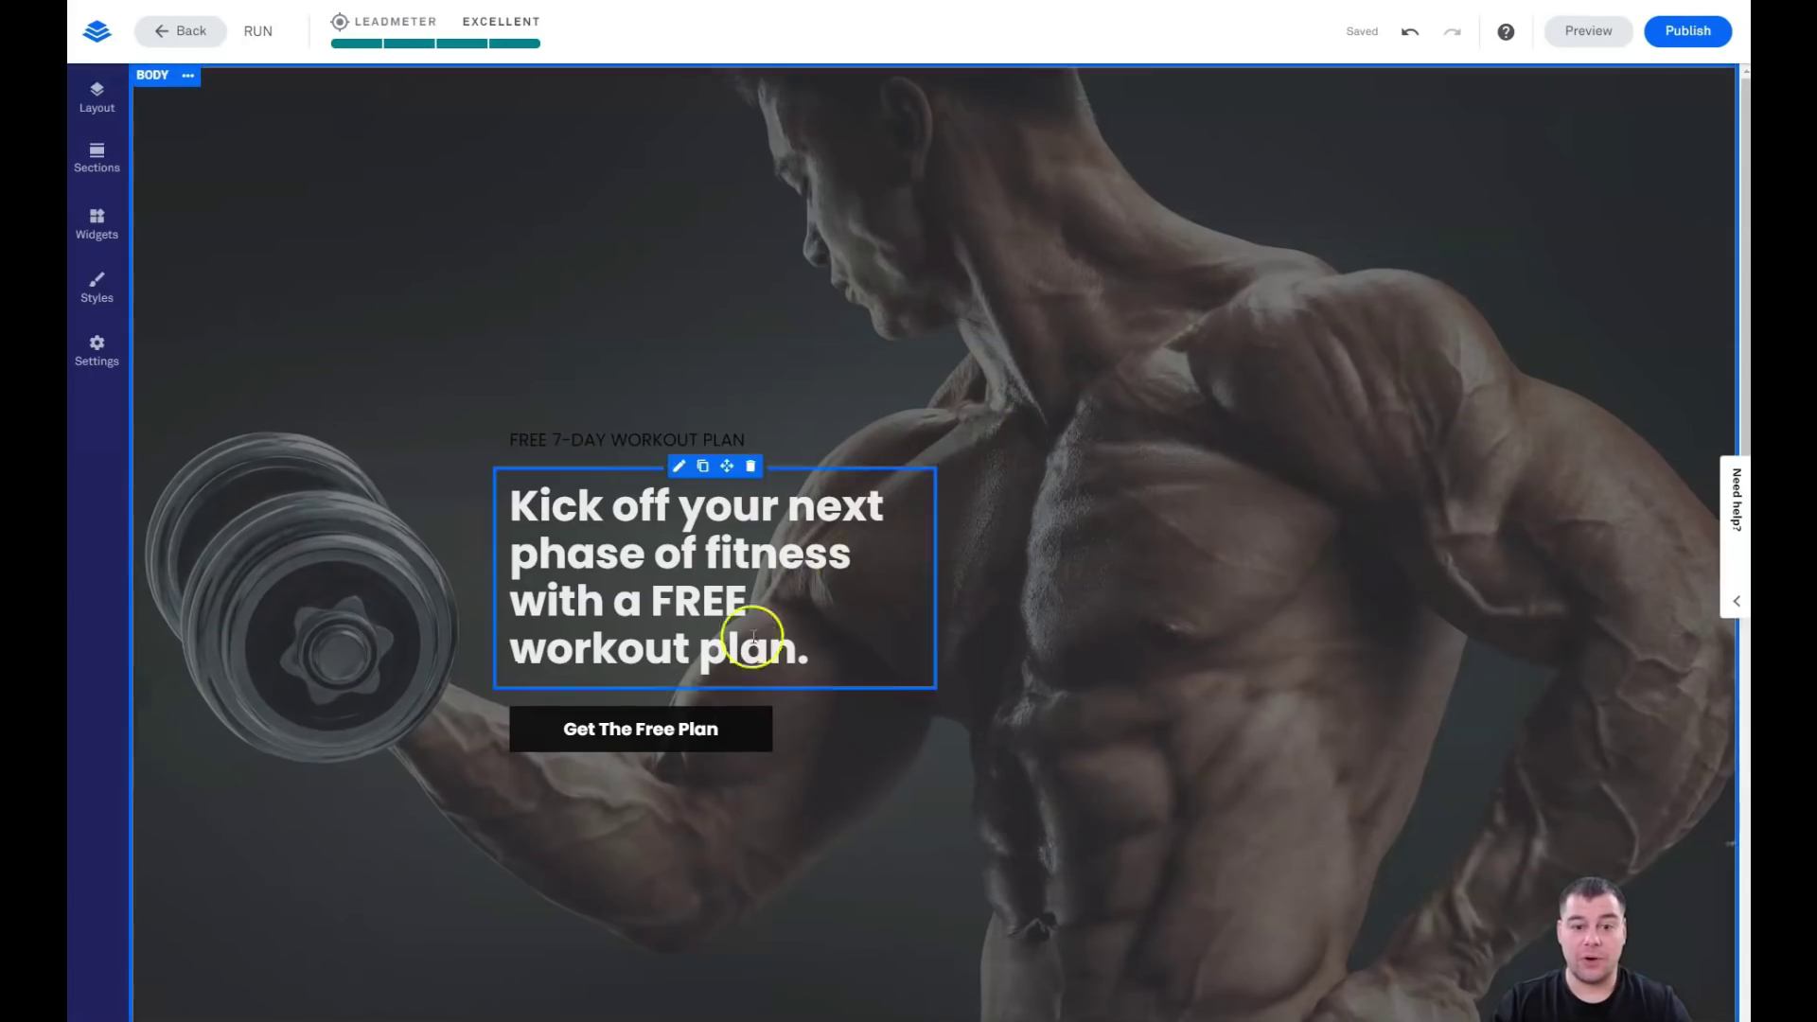
- Set the Sign Up button's click event to open the existing Pop-up Form, and open that pop-up for editing
{"action": "mouse_move", "coordinate": [637, 730]}
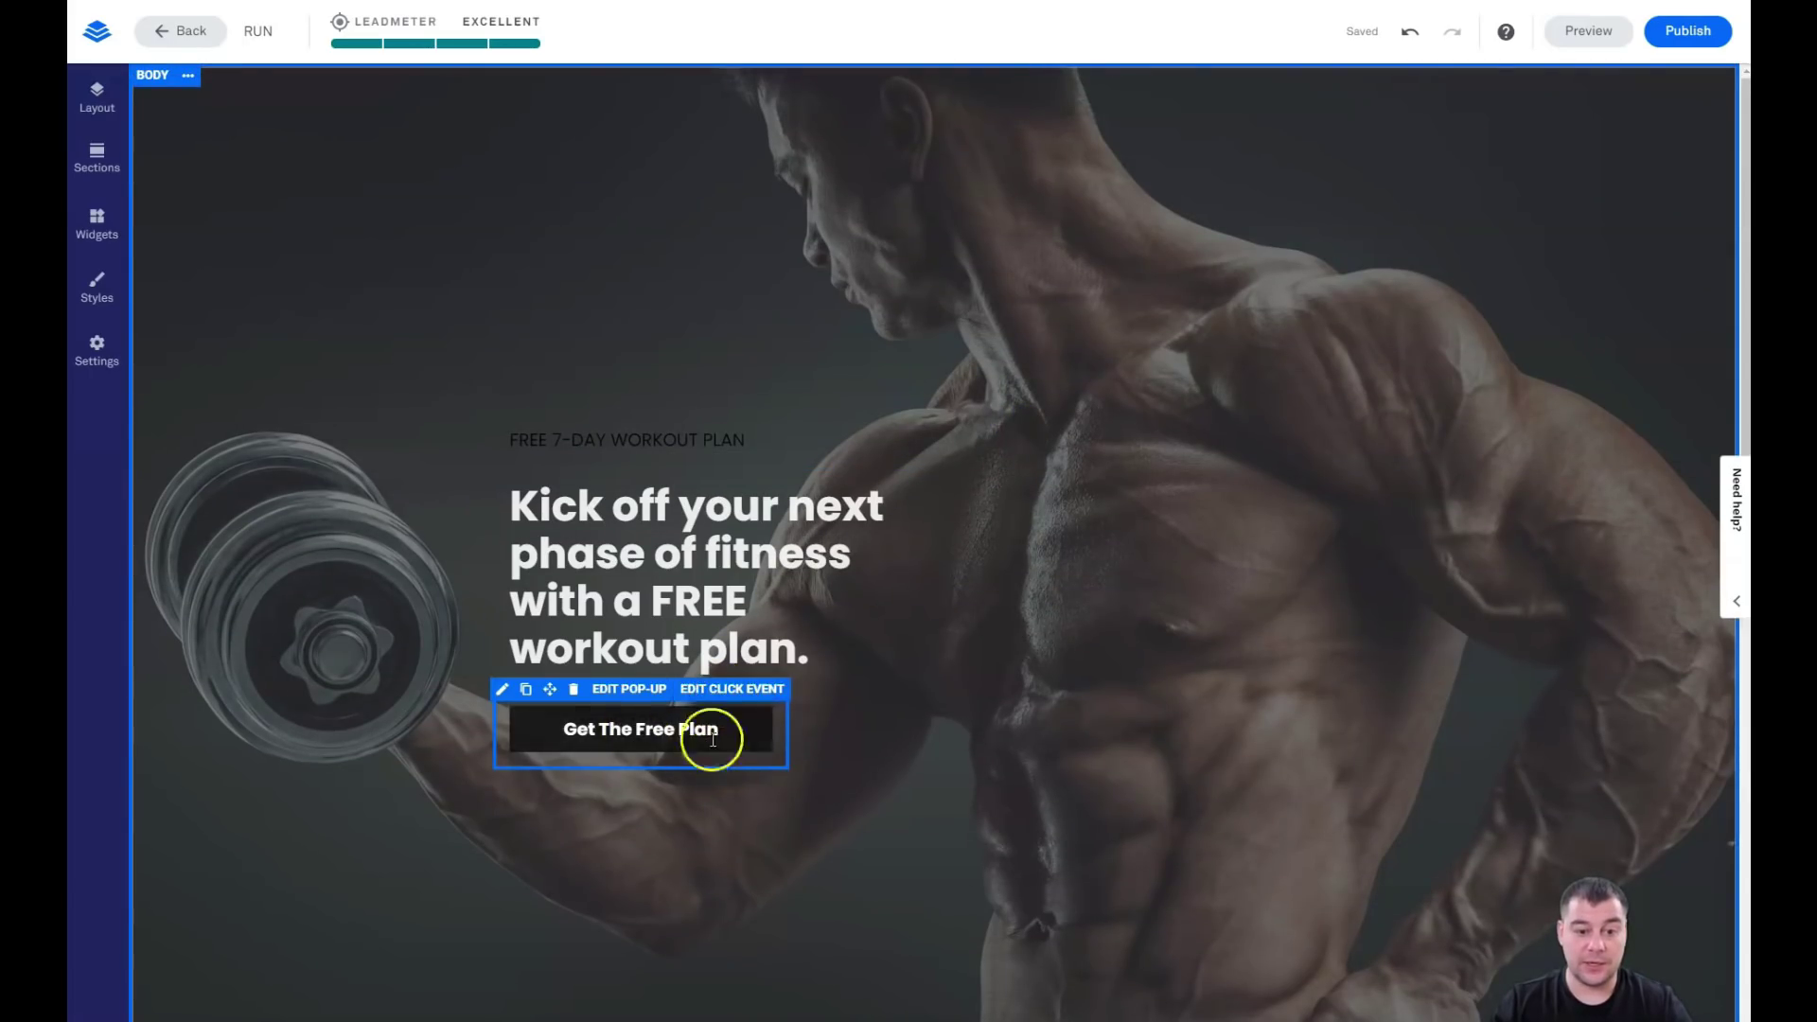
{"action": "scroll", "coordinate": [969, 616], "scroll_direction": "down", "scroll_amount": 7}
{"action": "scroll", "coordinate": [1202, 709], "scroll_direction": "down", "scroll_amount": 2}
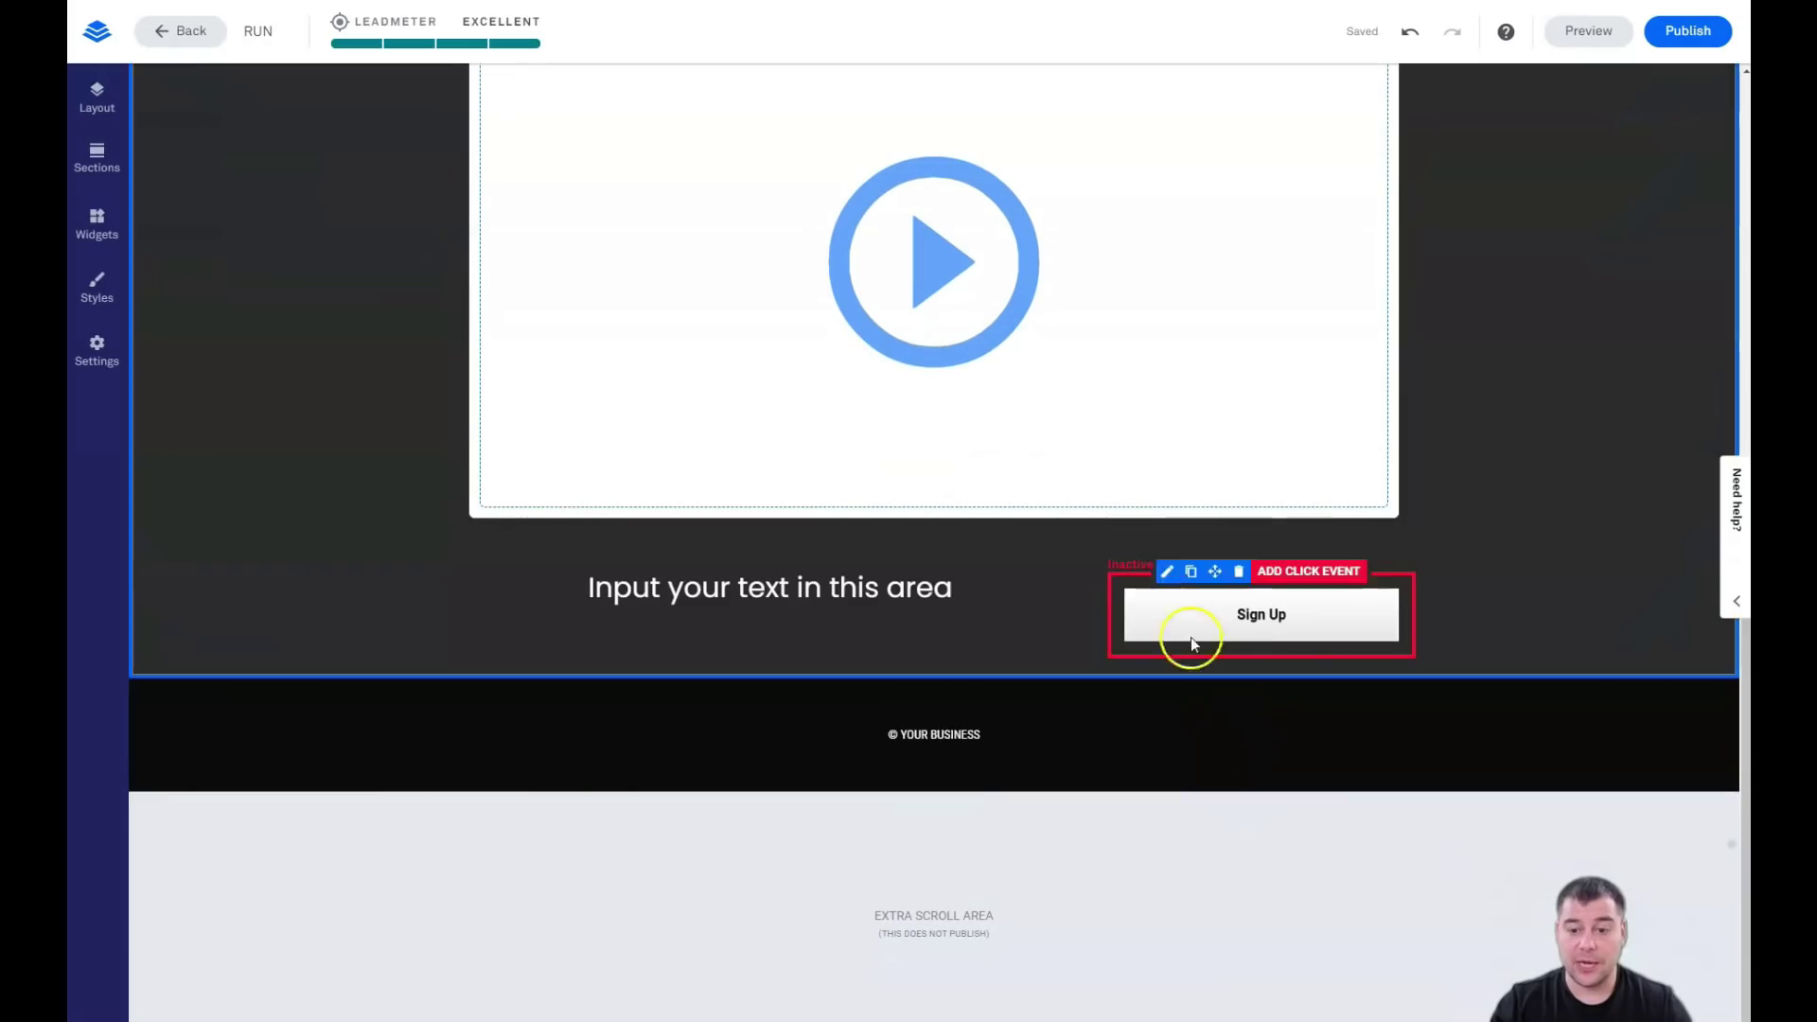
{"action": "mouse_move", "coordinate": [1170, 570]}
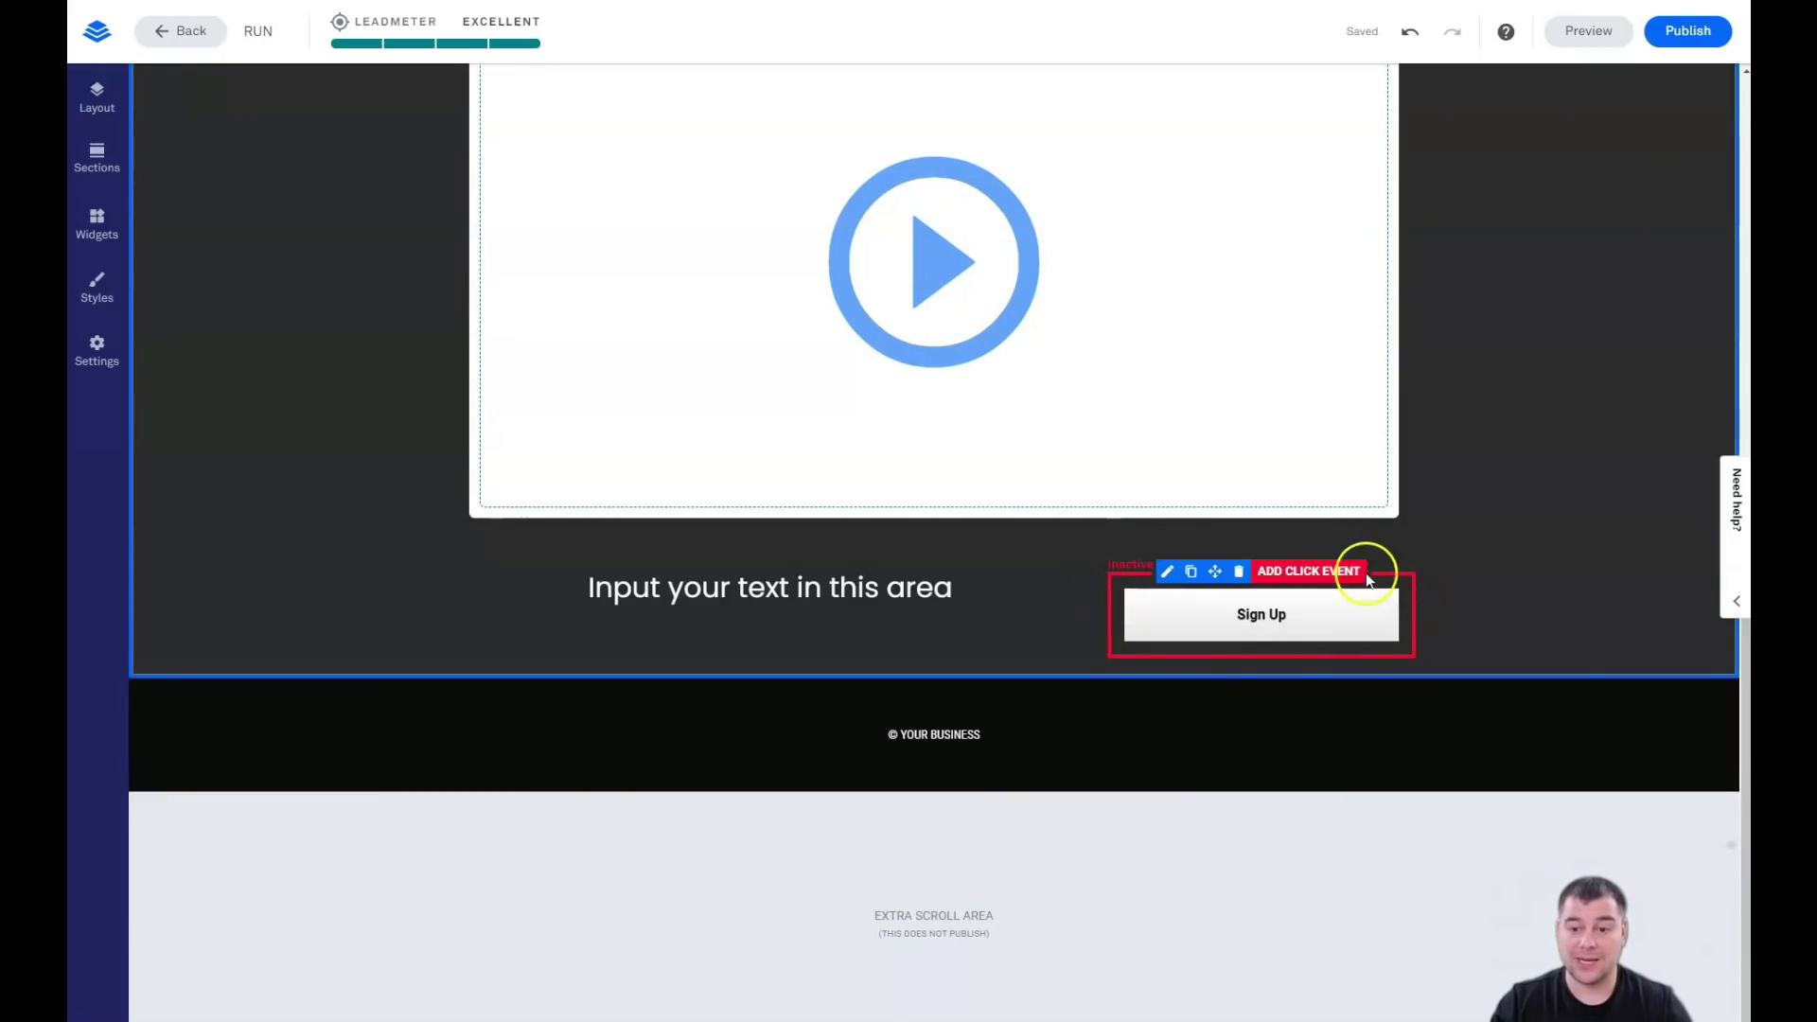
{"action": "left_click", "coordinate": [1304, 572]}
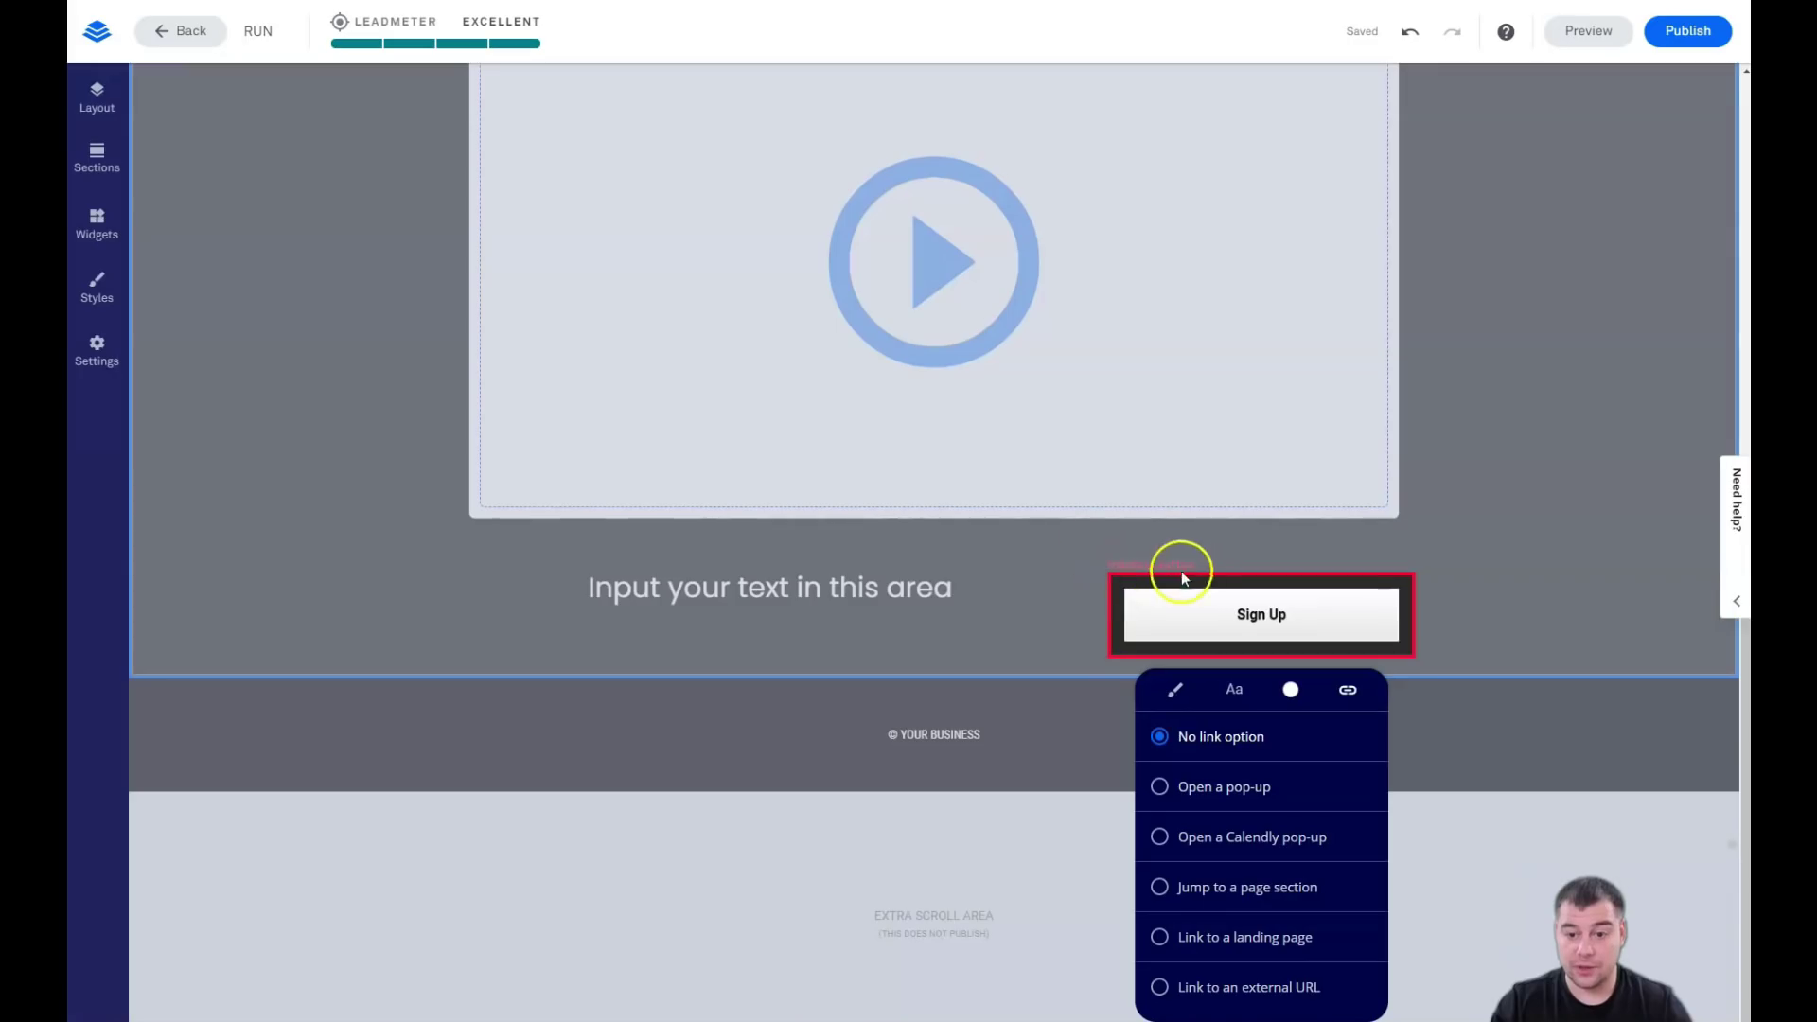
{"action": "left_click", "coordinate": [1185, 785]}
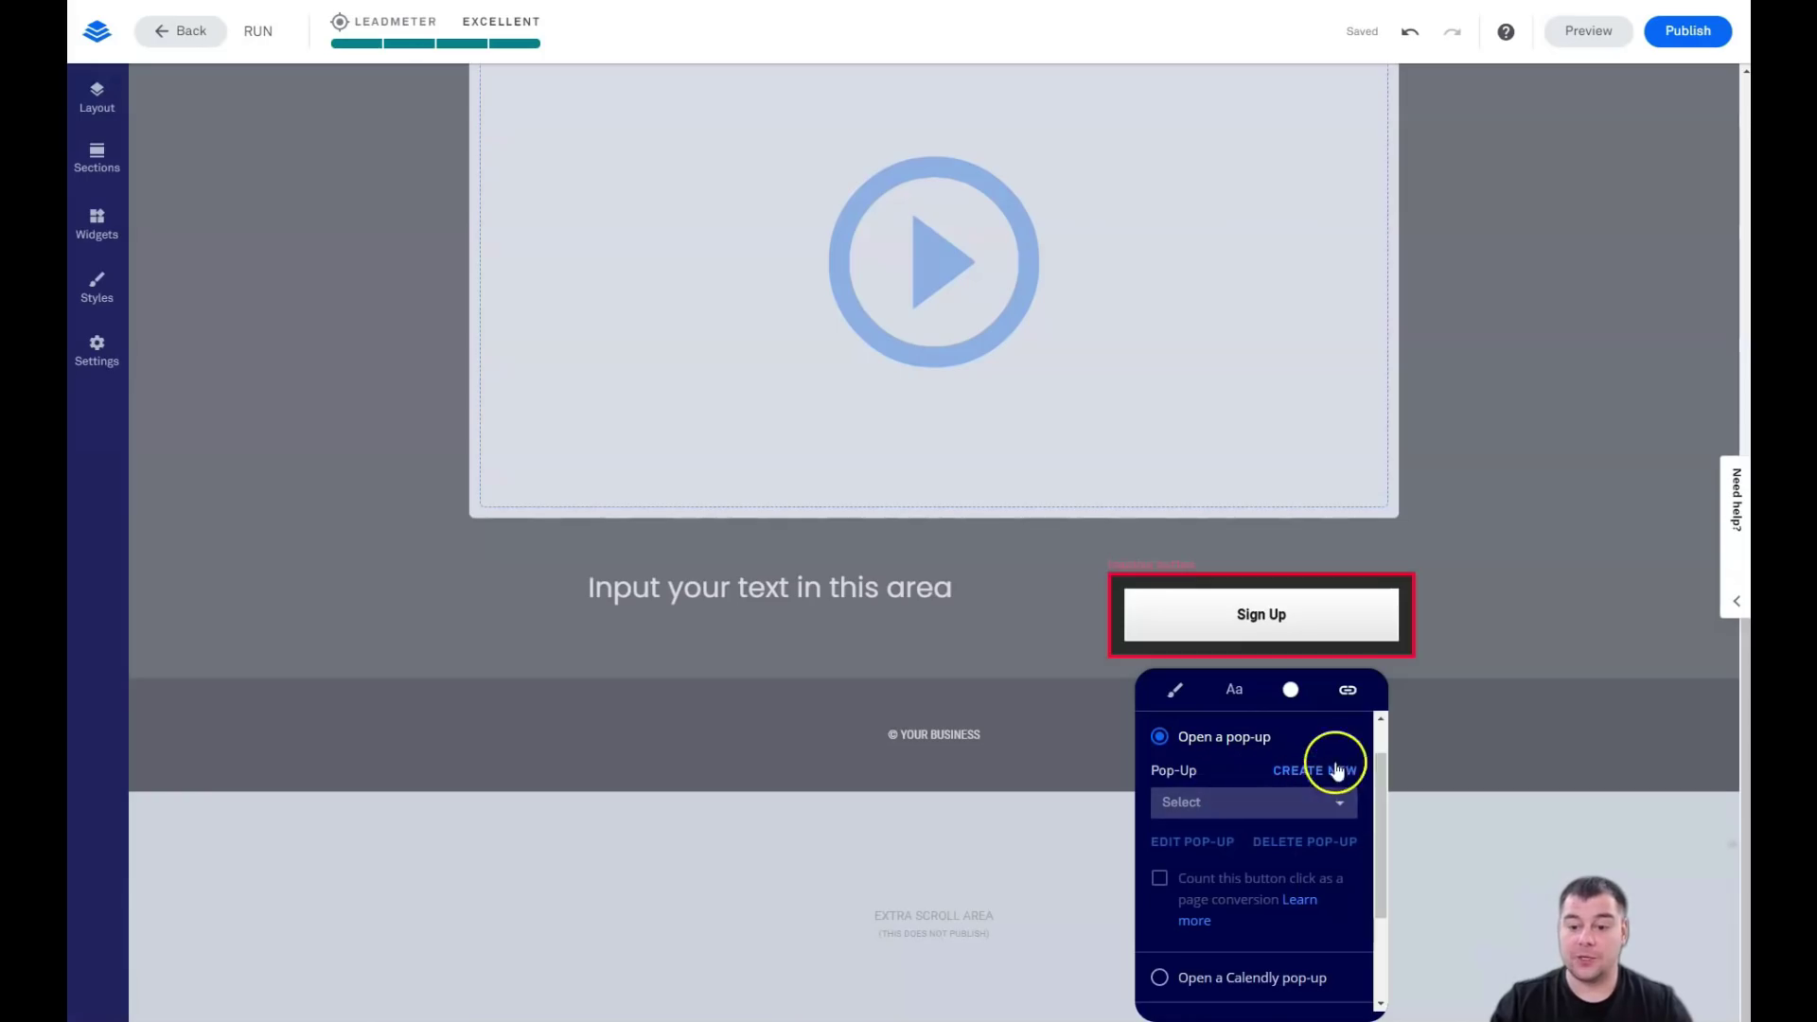
{"action": "left_click", "coordinate": [1335, 805]}
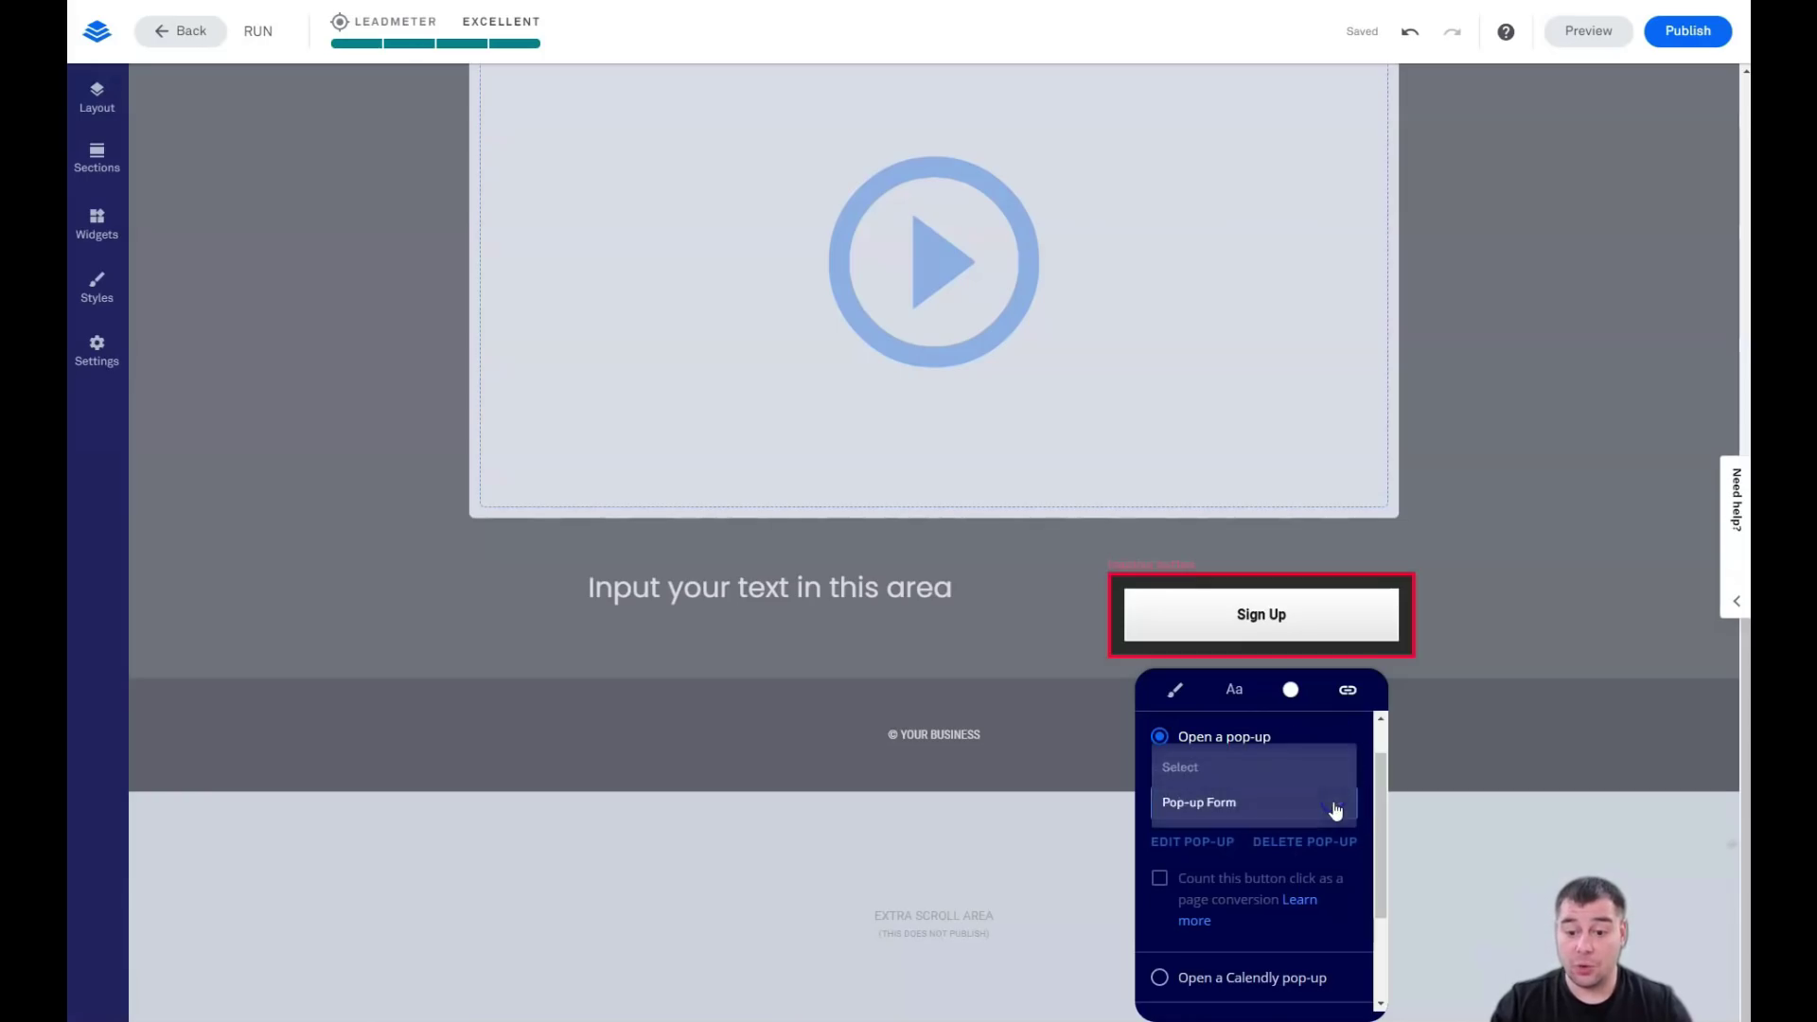
{"action": "left_click", "coordinate": [1194, 810]}
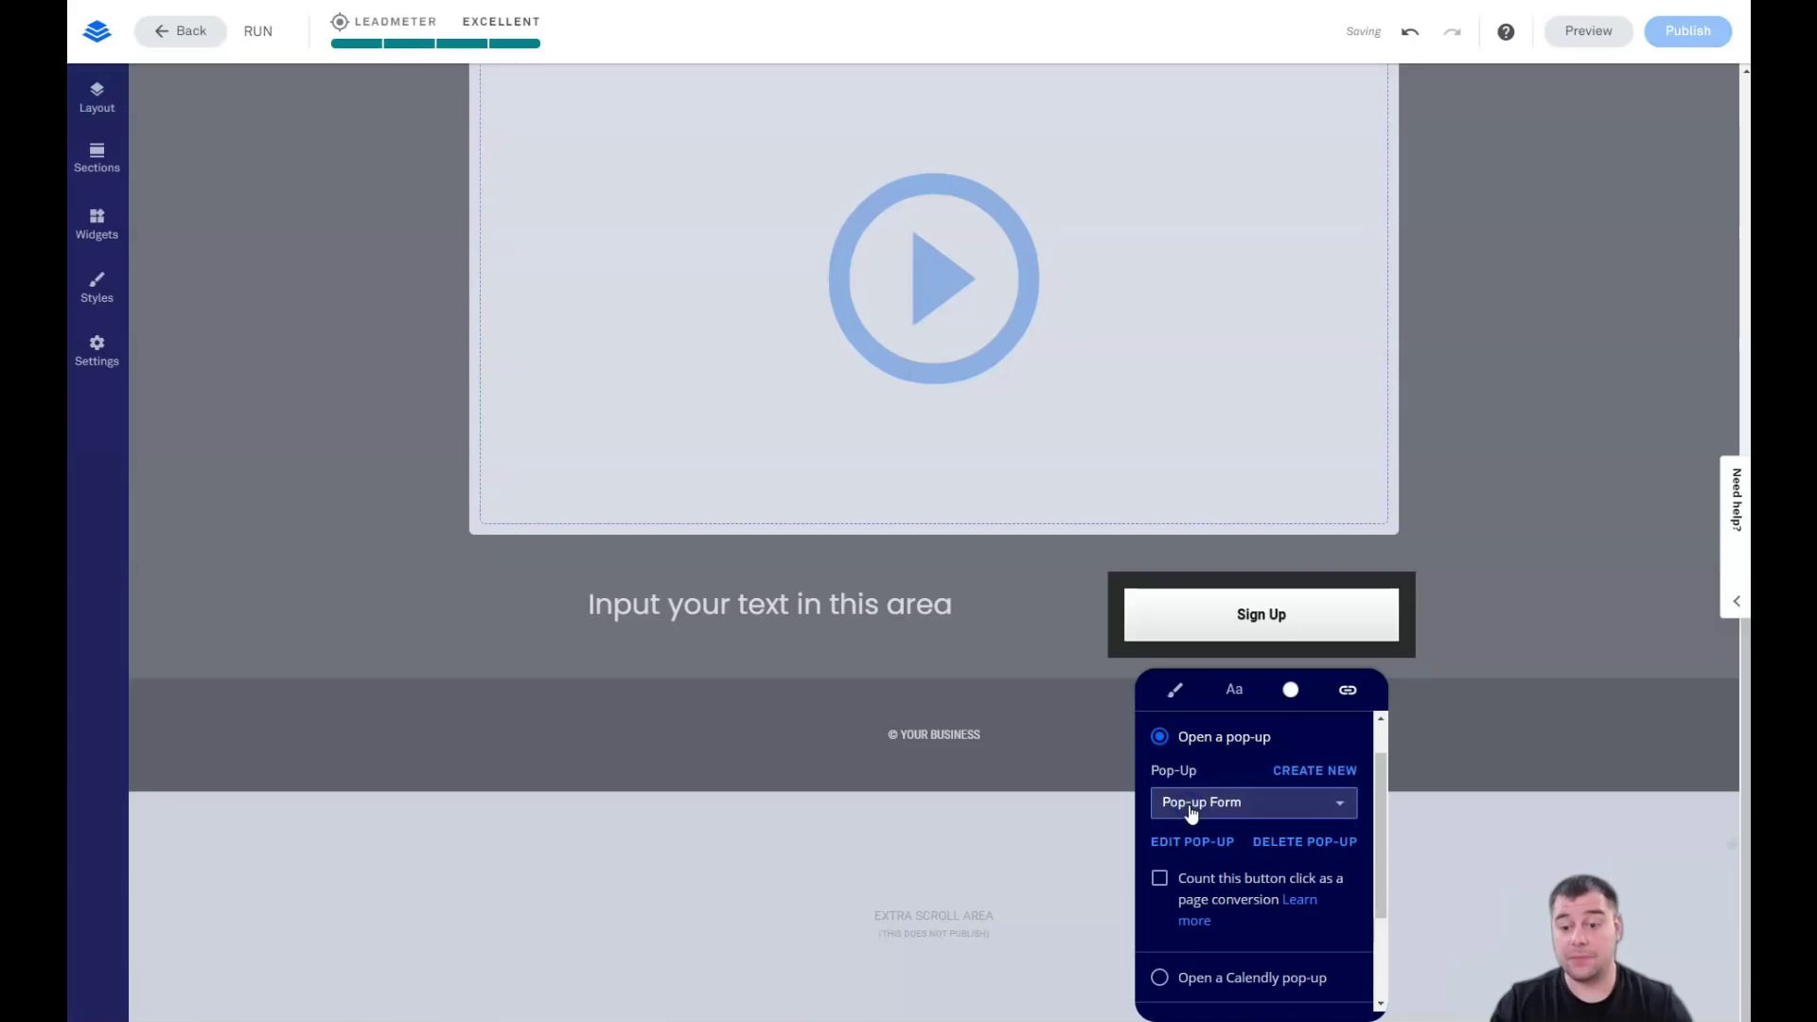
{"action": "left_click", "coordinate": [1180, 845]}
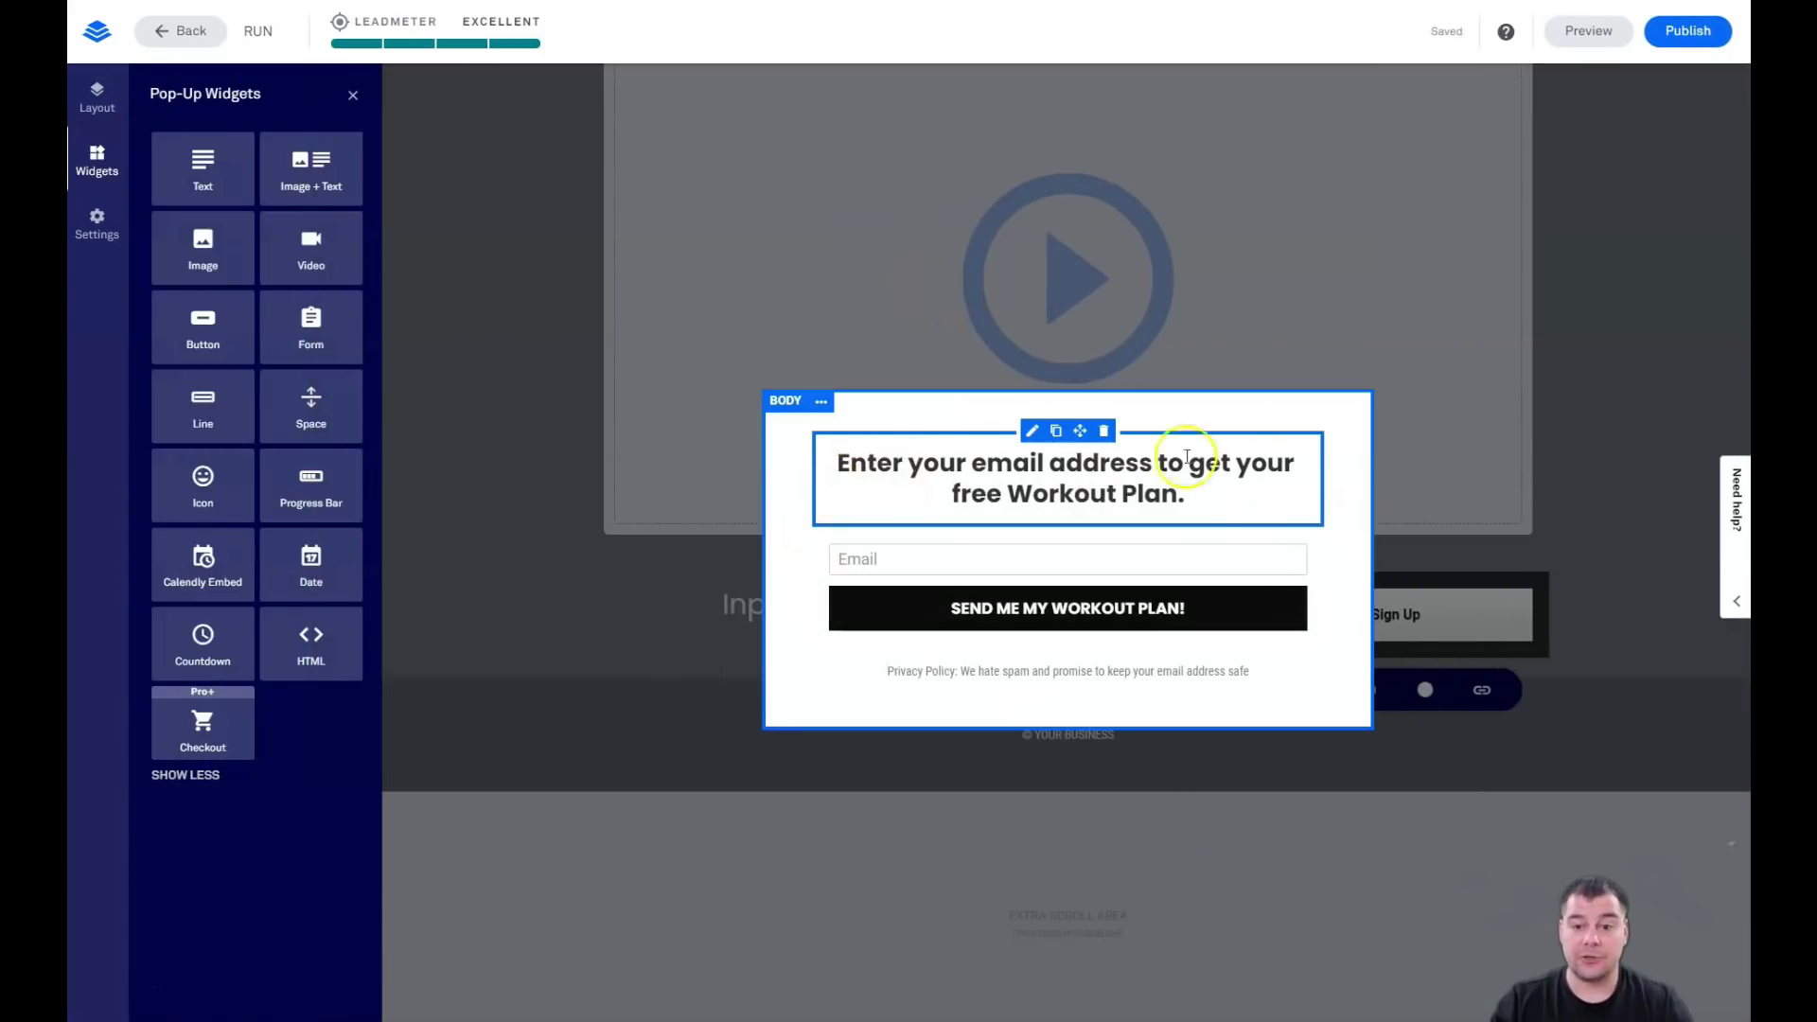
- Try the gray and black recent colors as the pop-up Body section's background and restore it to white
{"action": "left_click", "coordinate": [821, 402]}
{"action": "left_click", "coordinate": [876, 410]}
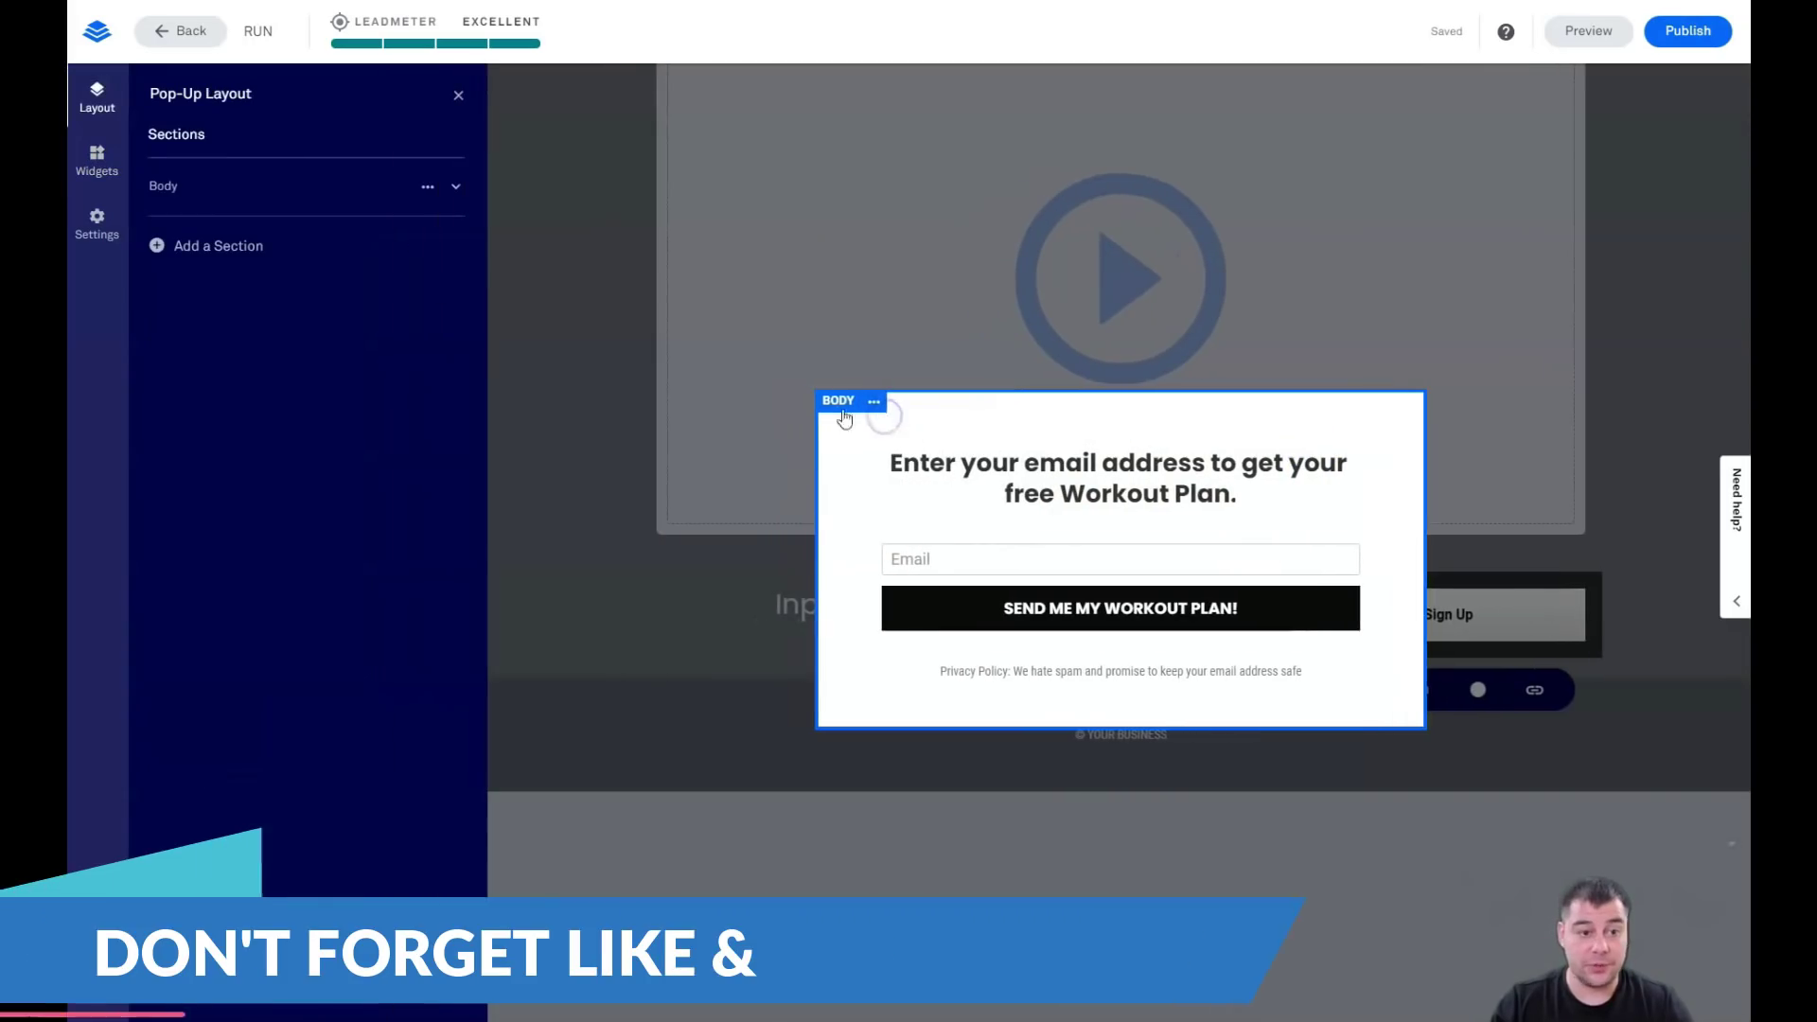
{"action": "left_click", "coordinate": [327, 196]}
{"action": "left_click", "coordinate": [261, 226]}
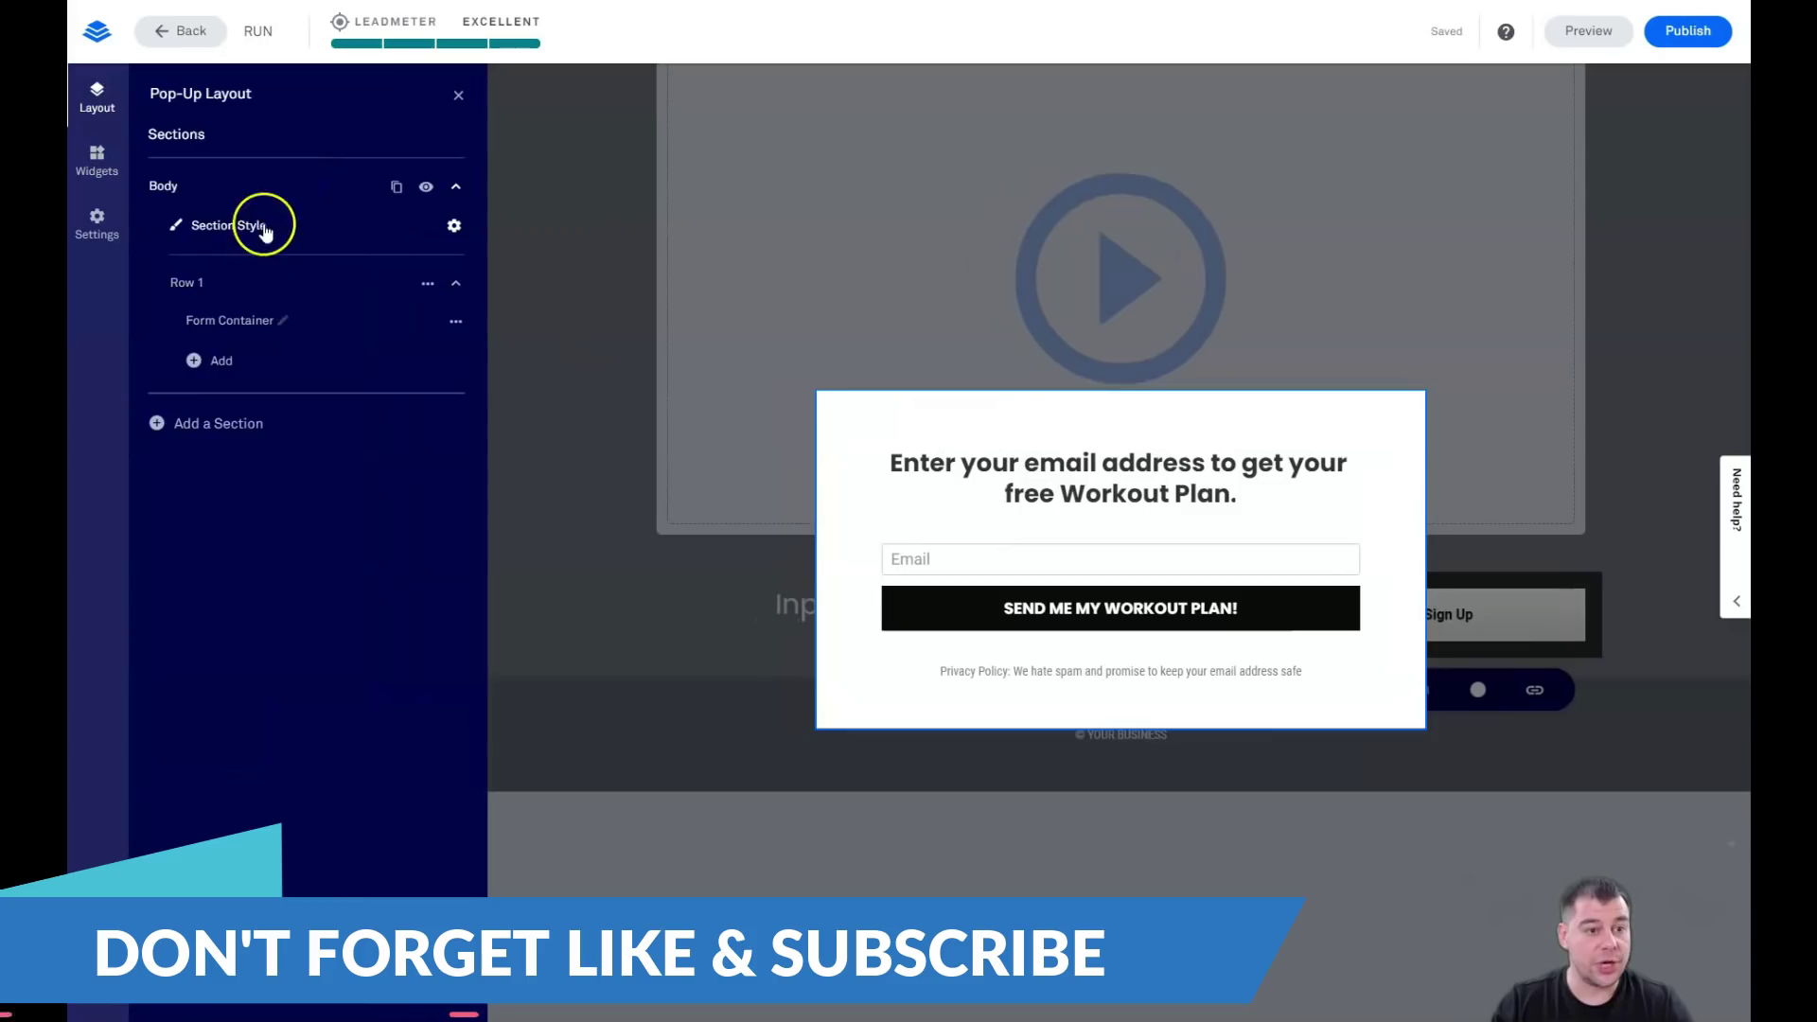
{"action": "left_click", "coordinate": [202, 202]}
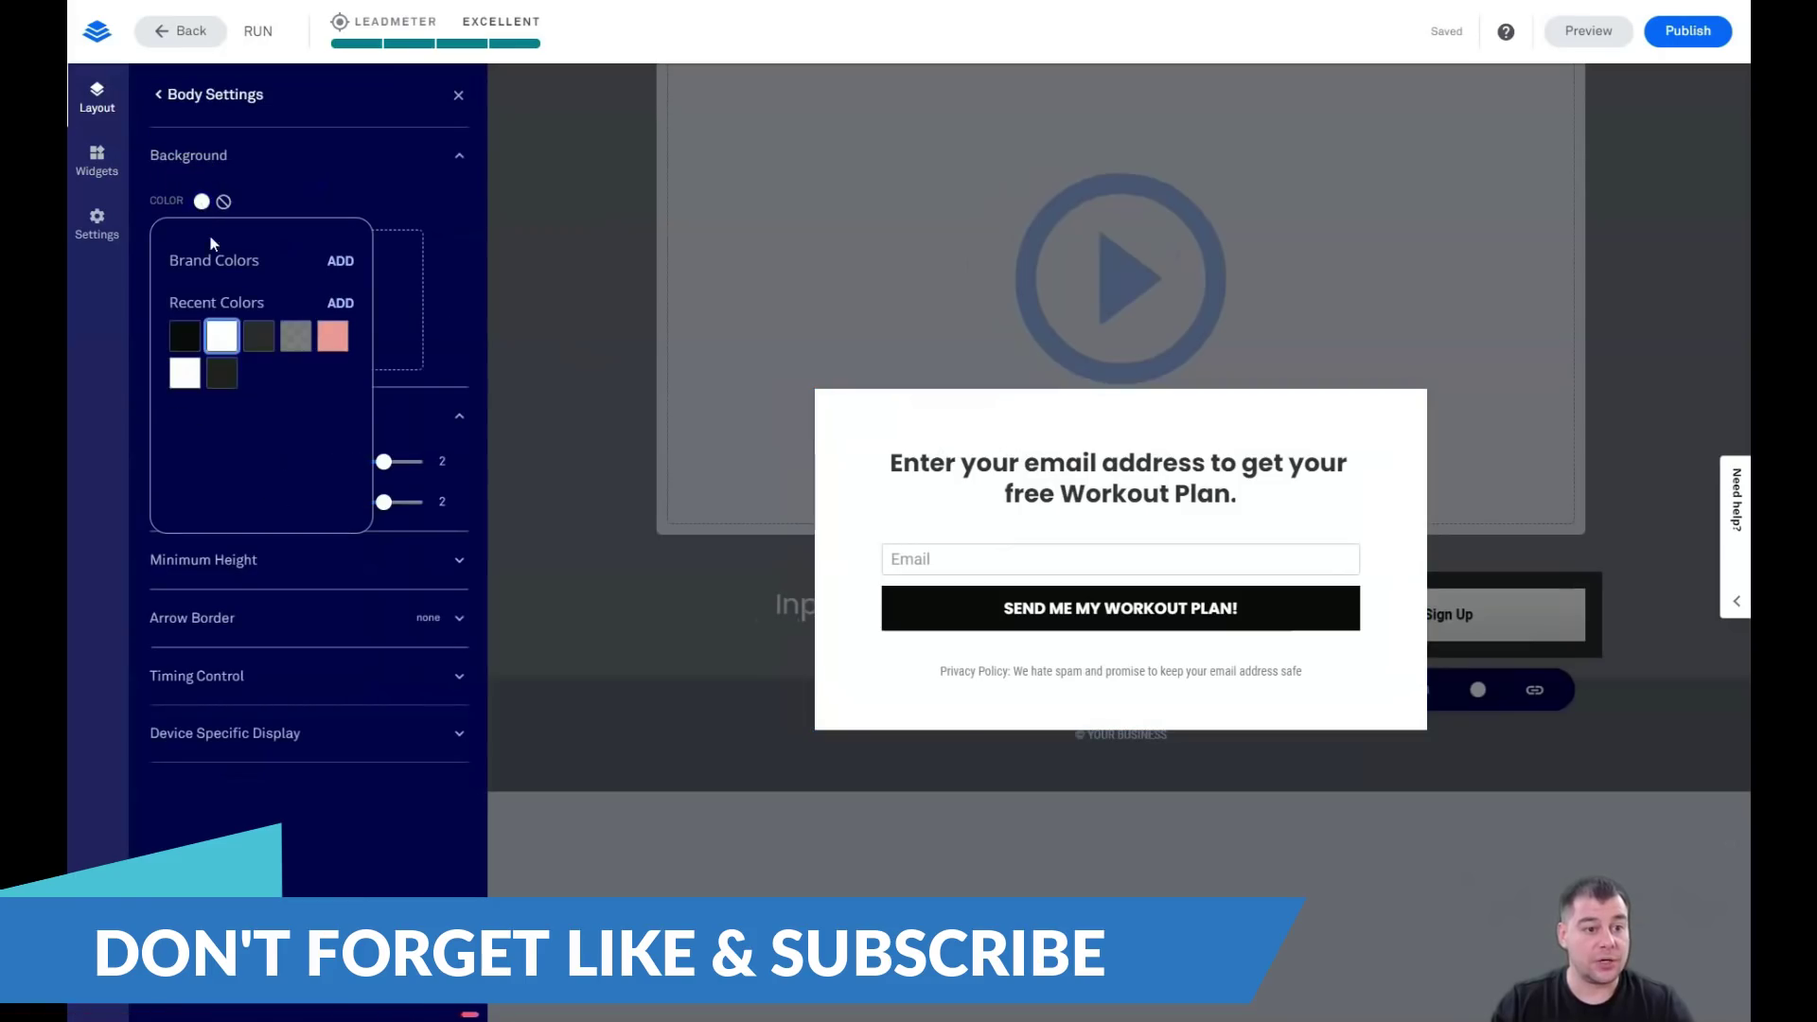
{"action": "left_click", "coordinate": [296, 336]}
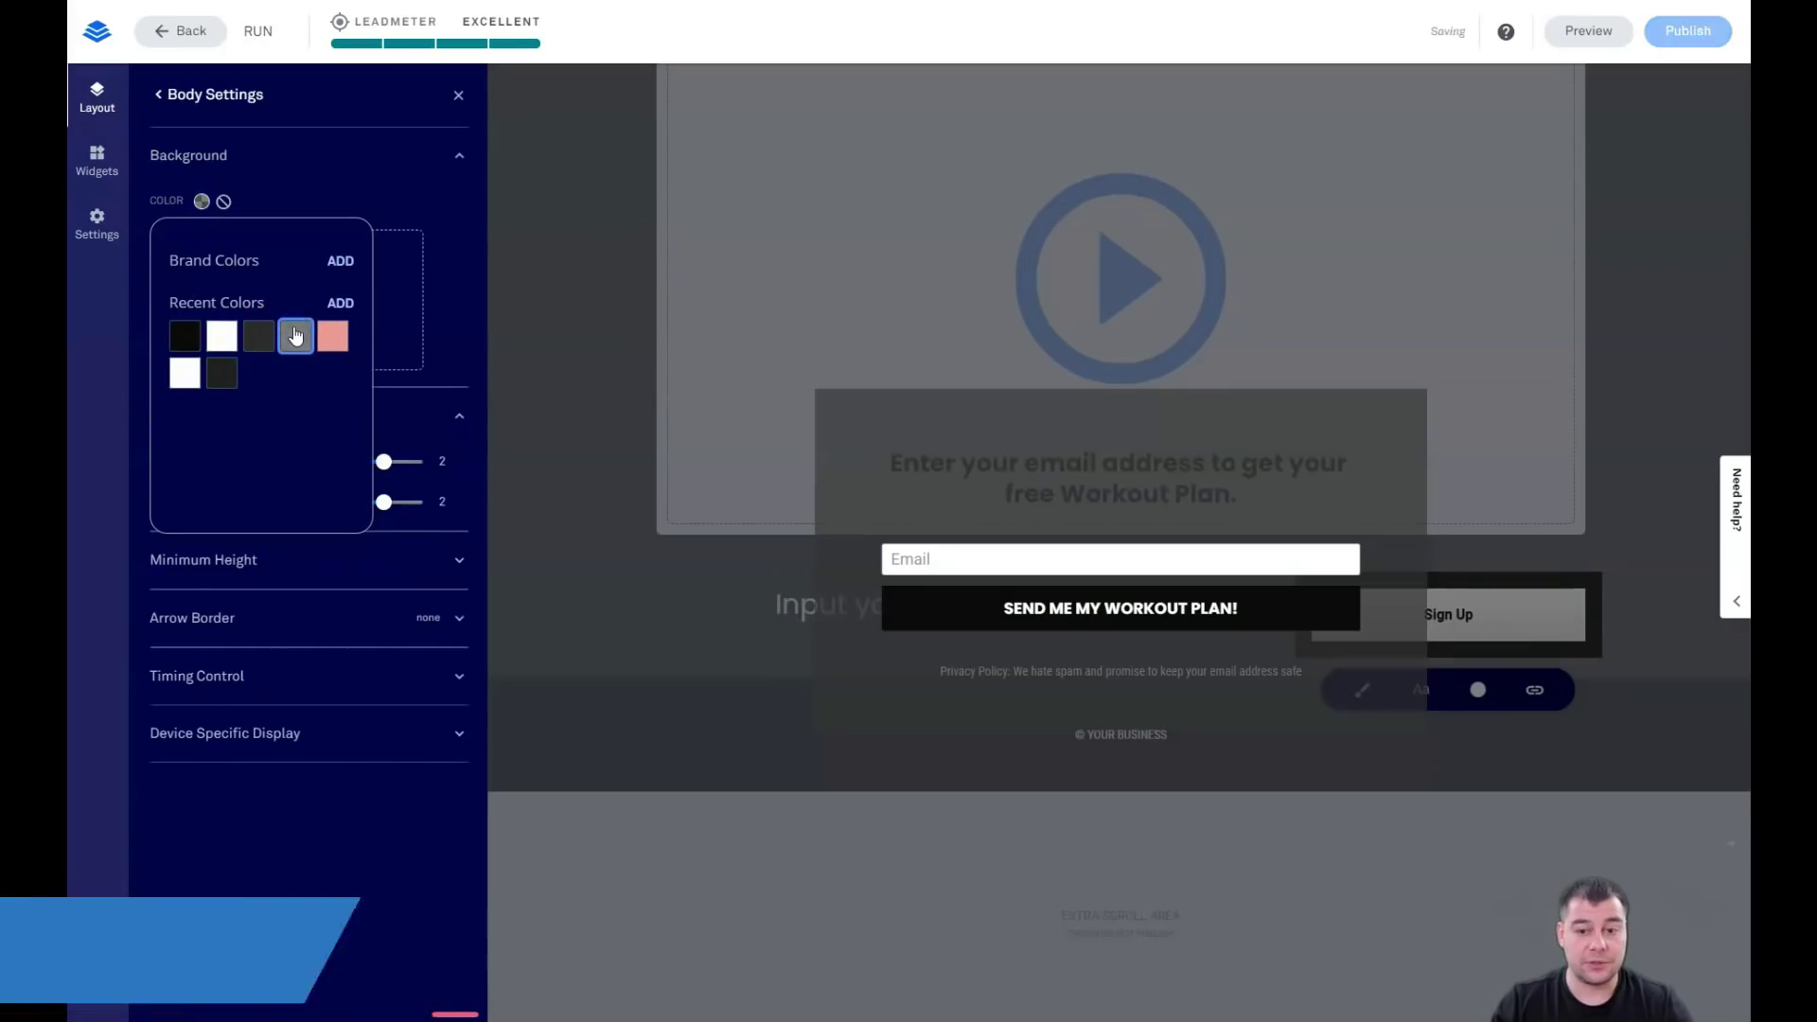
{"action": "left_click", "coordinate": [187, 337]}
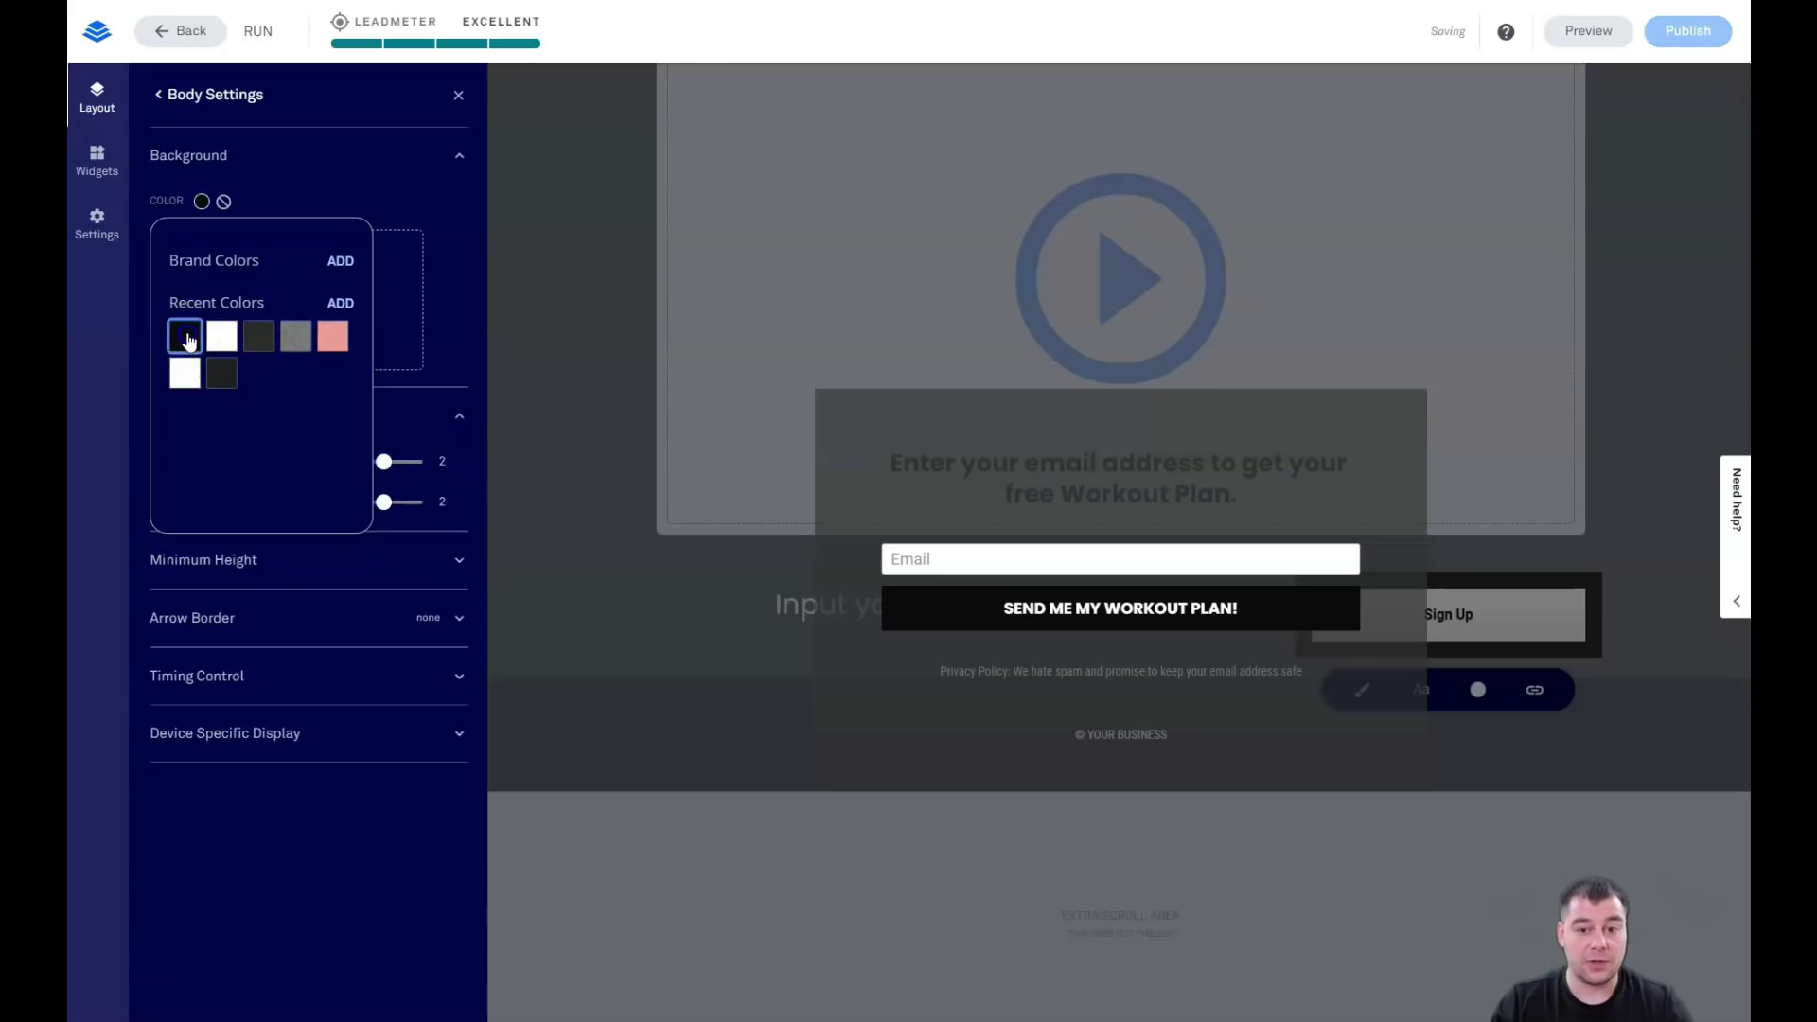
{"action": "left_click", "coordinate": [227, 343]}
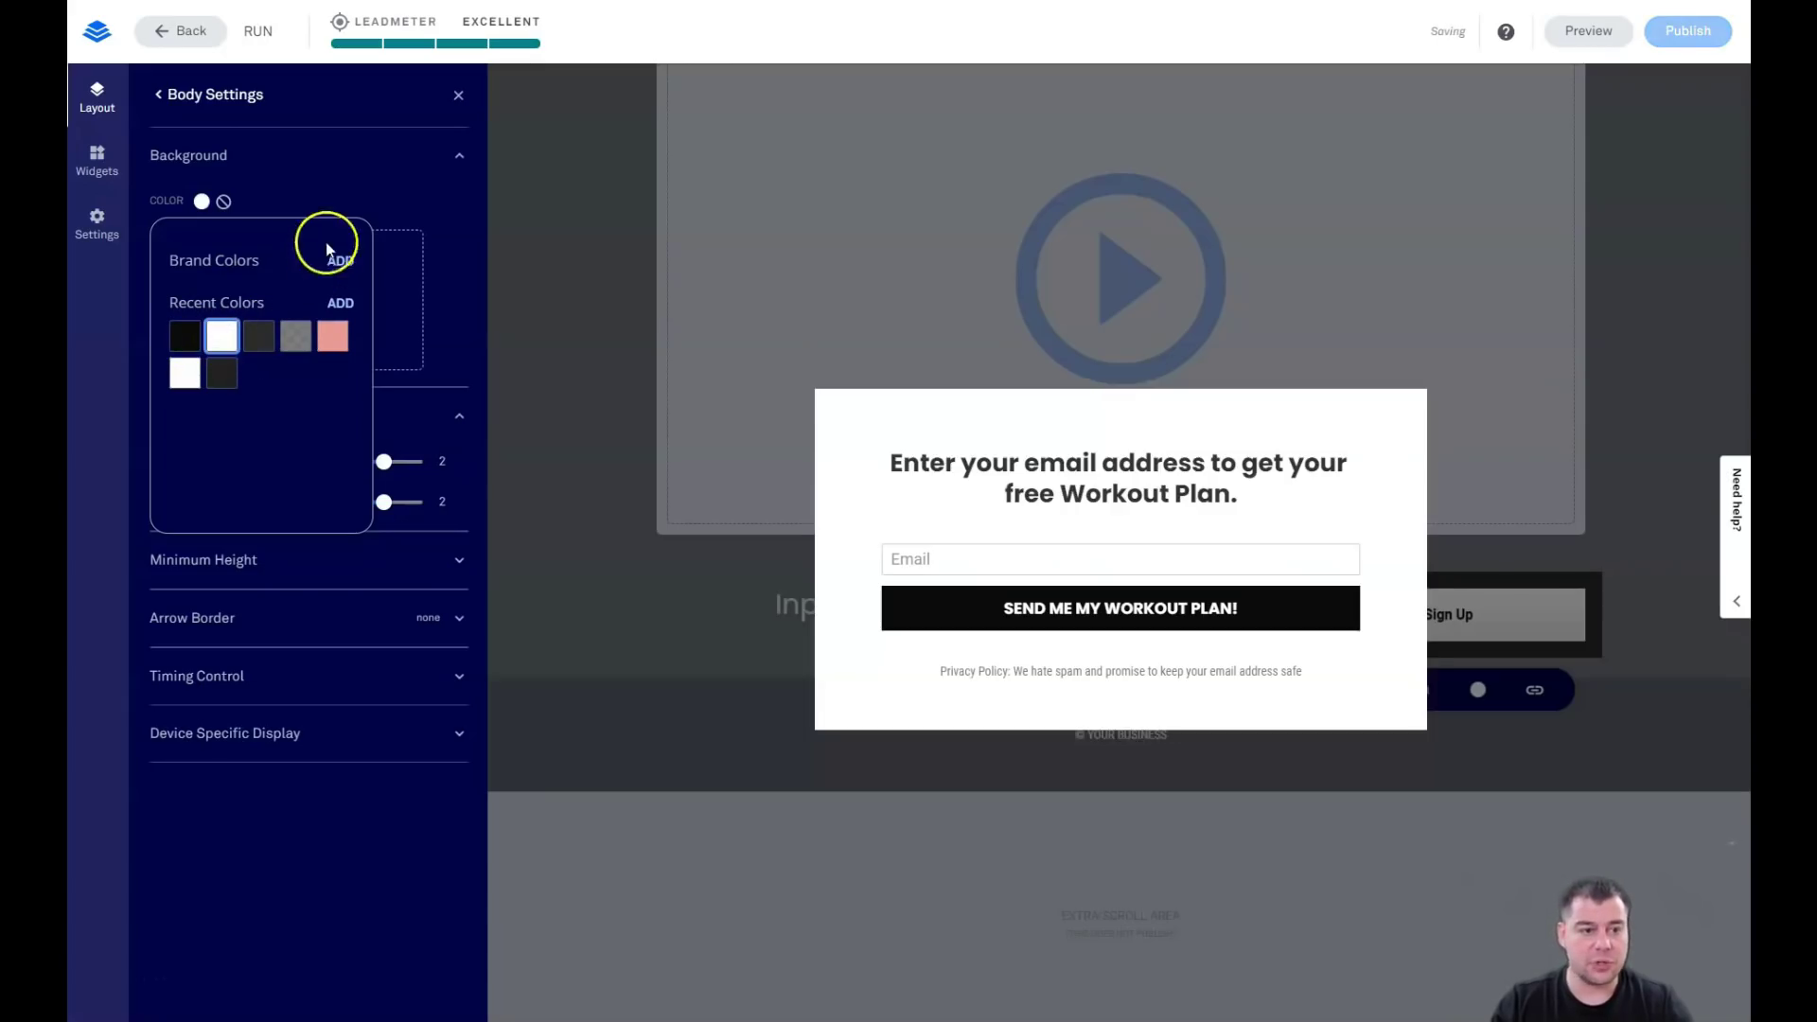
{"action": "left_click", "coordinate": [378, 157]}
{"action": "left_click", "coordinate": [459, 97]}
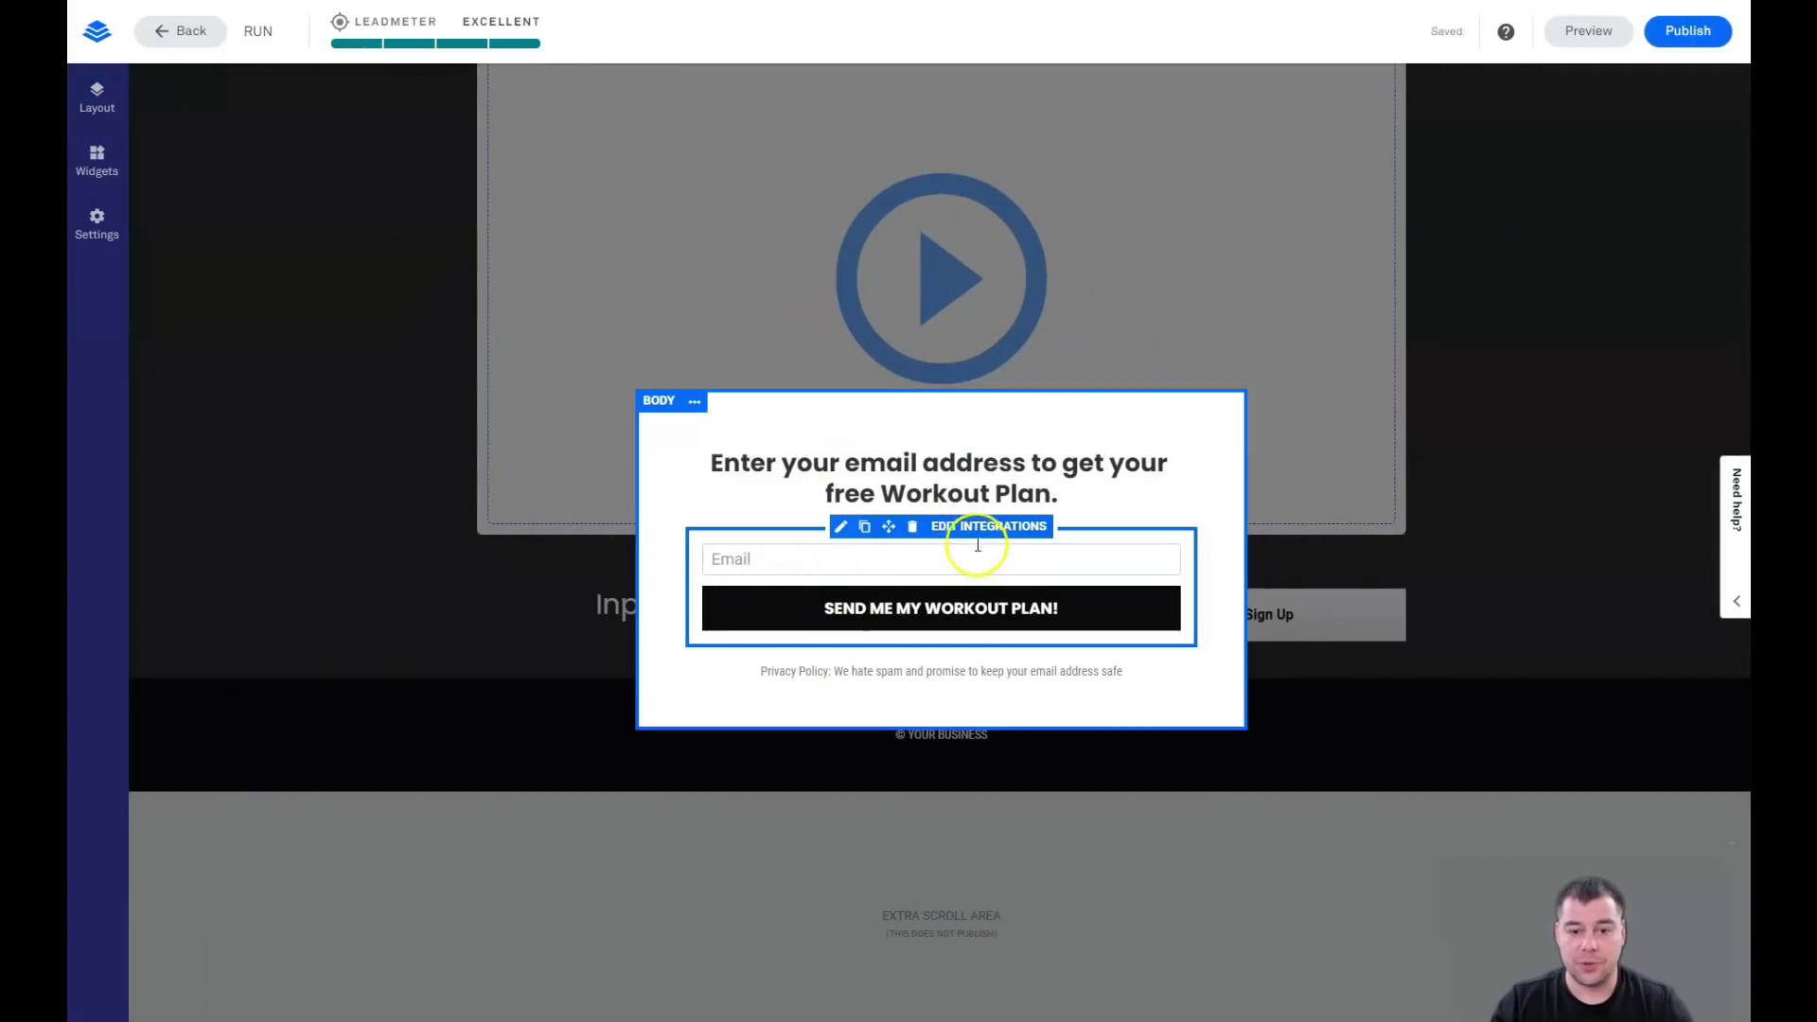
- Open the pop-up form's integration settings and browse the available native and Zapier-powered integrations
{"action": "left_click", "coordinate": [957, 525]}
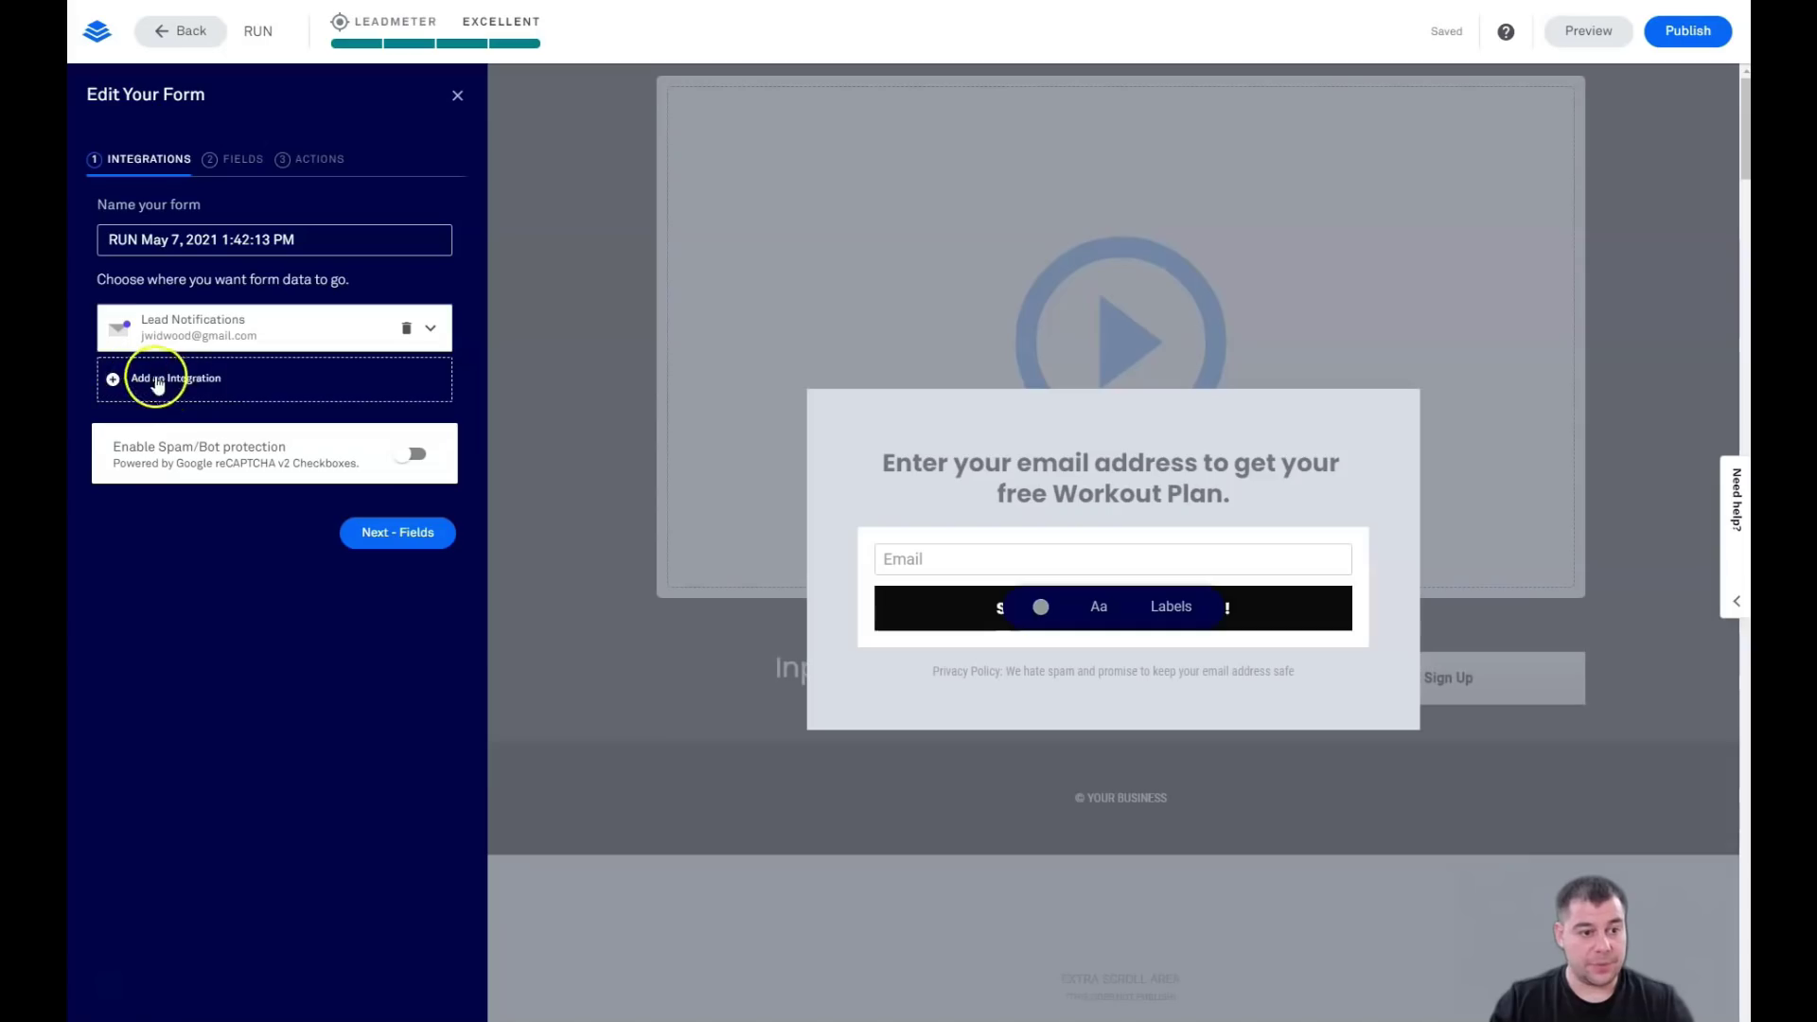
{"action": "left_click", "coordinate": [116, 379]}
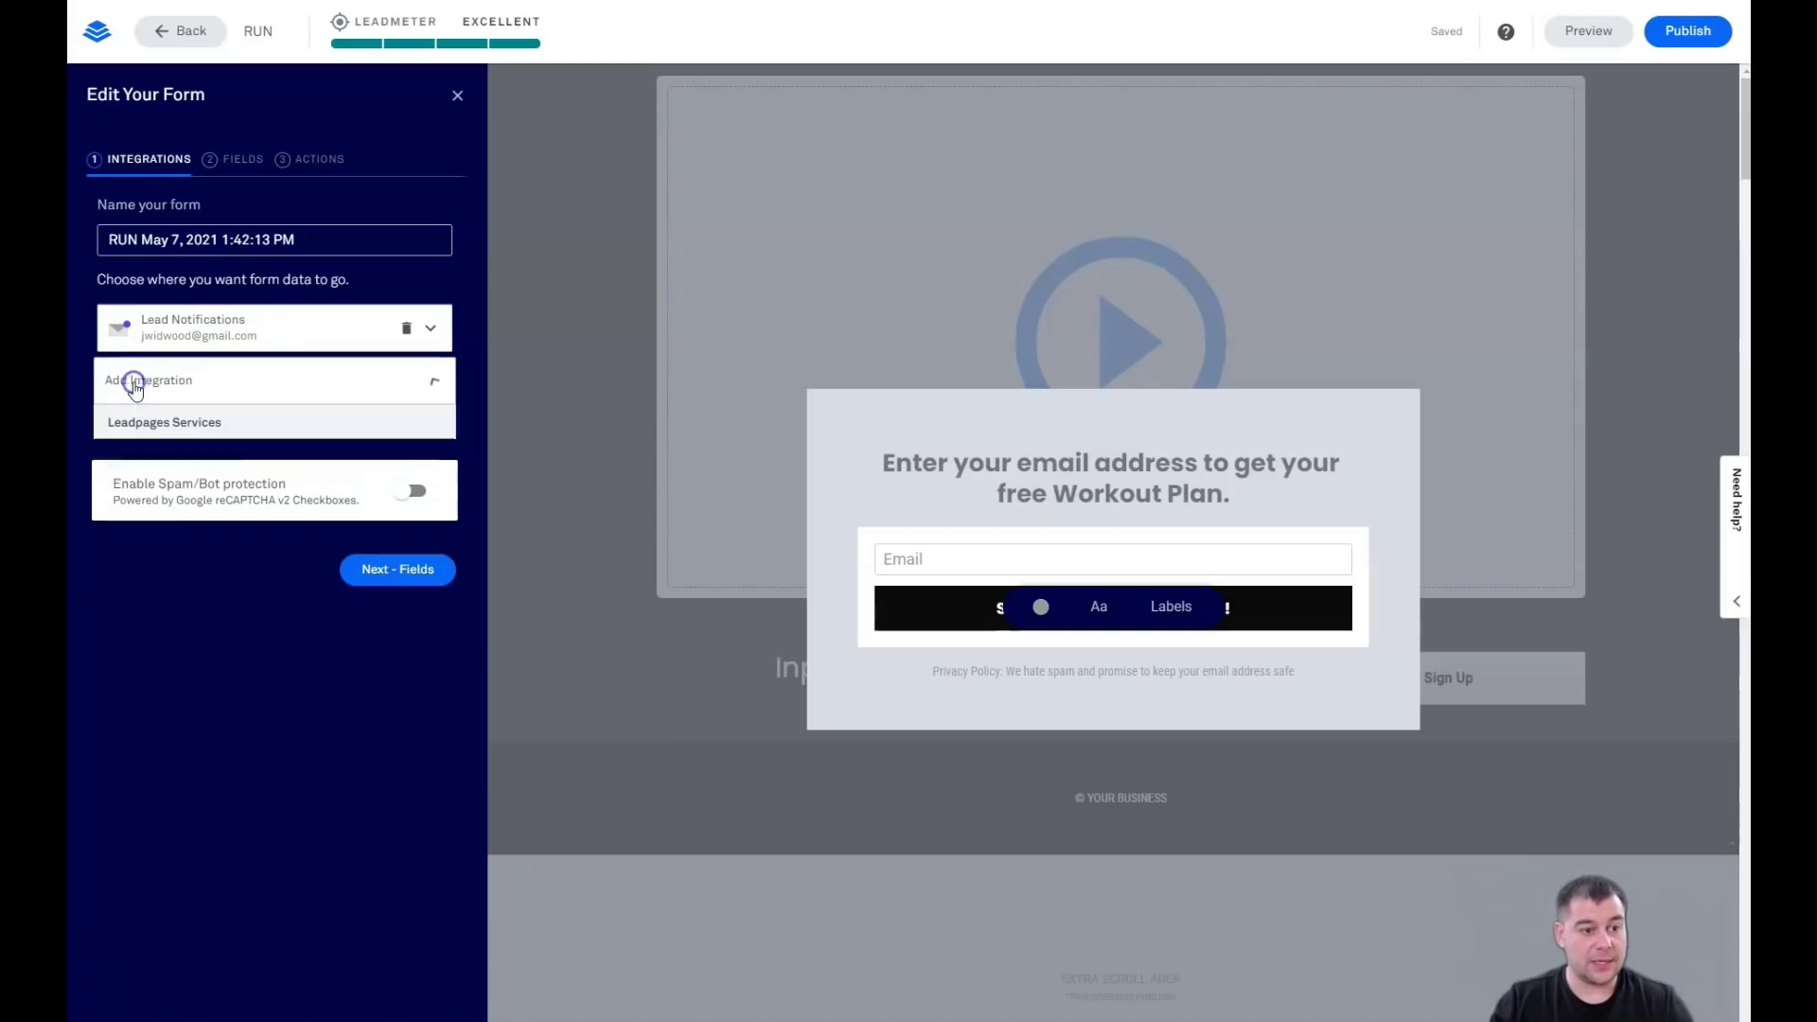
{"action": "left_click", "coordinate": [166, 528]}
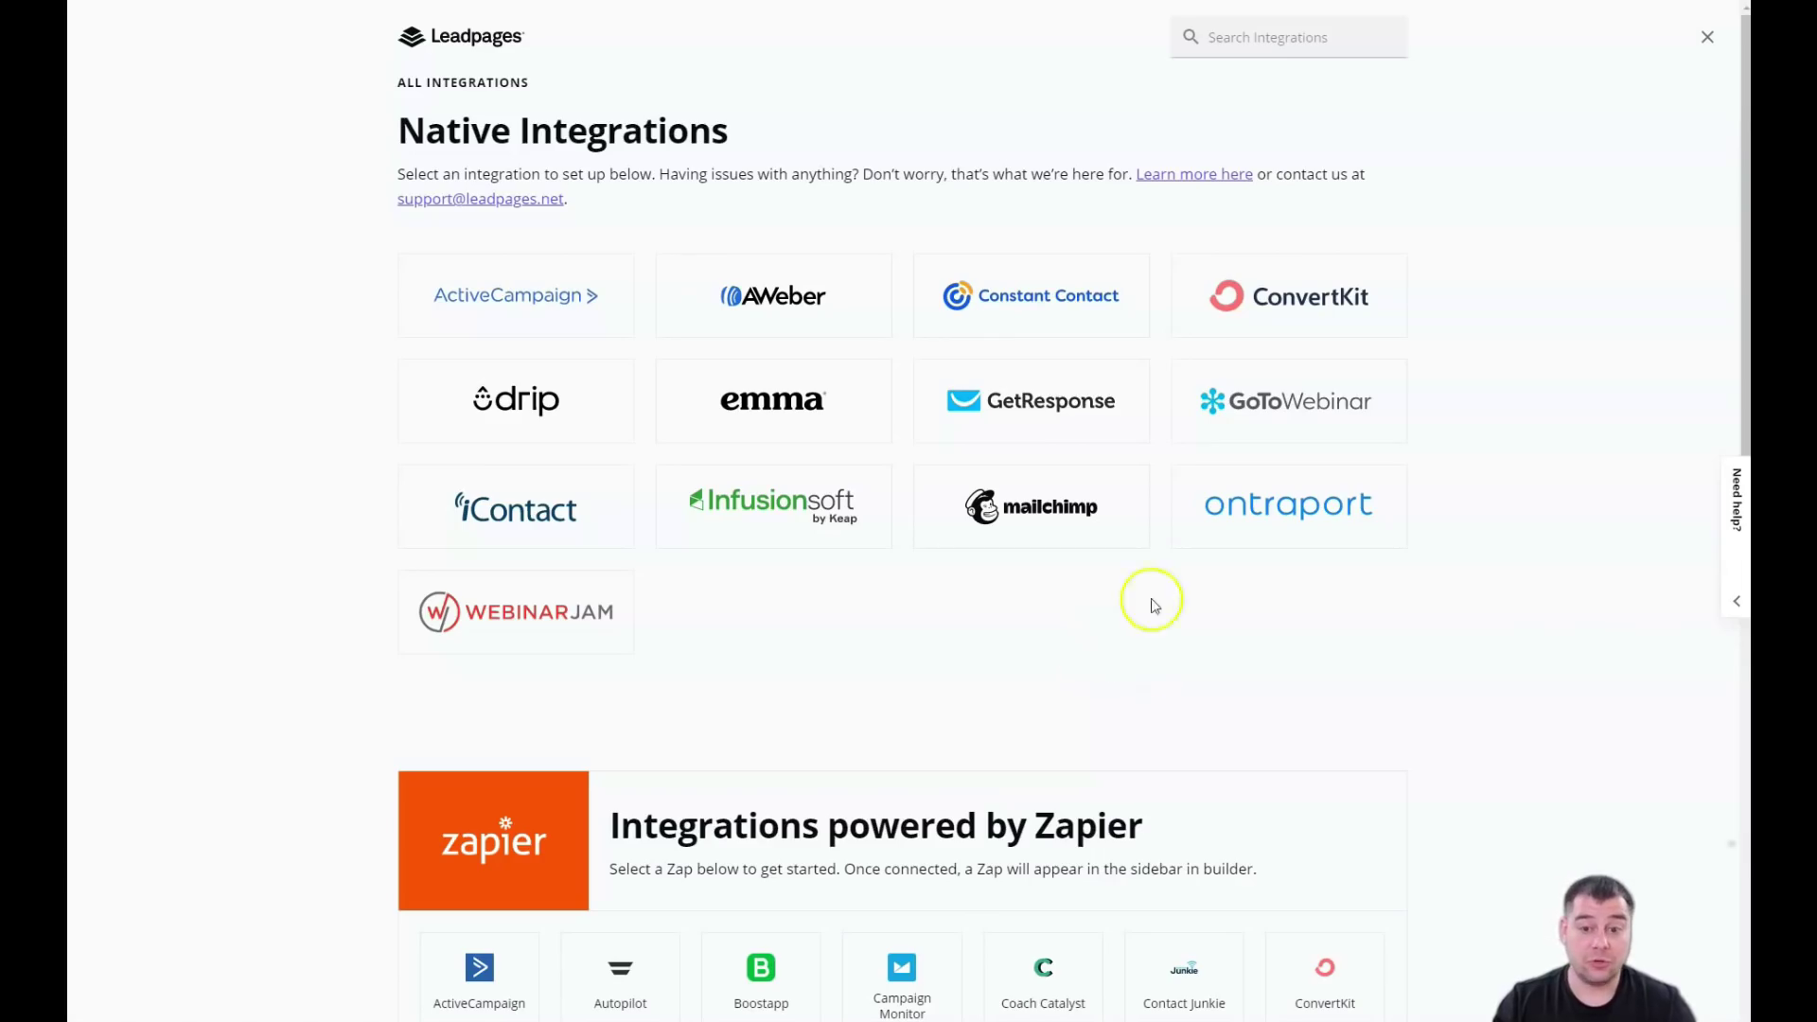
{"action": "scroll", "coordinate": [900, 575], "scroll_direction": "down", "scroll_amount": 3}
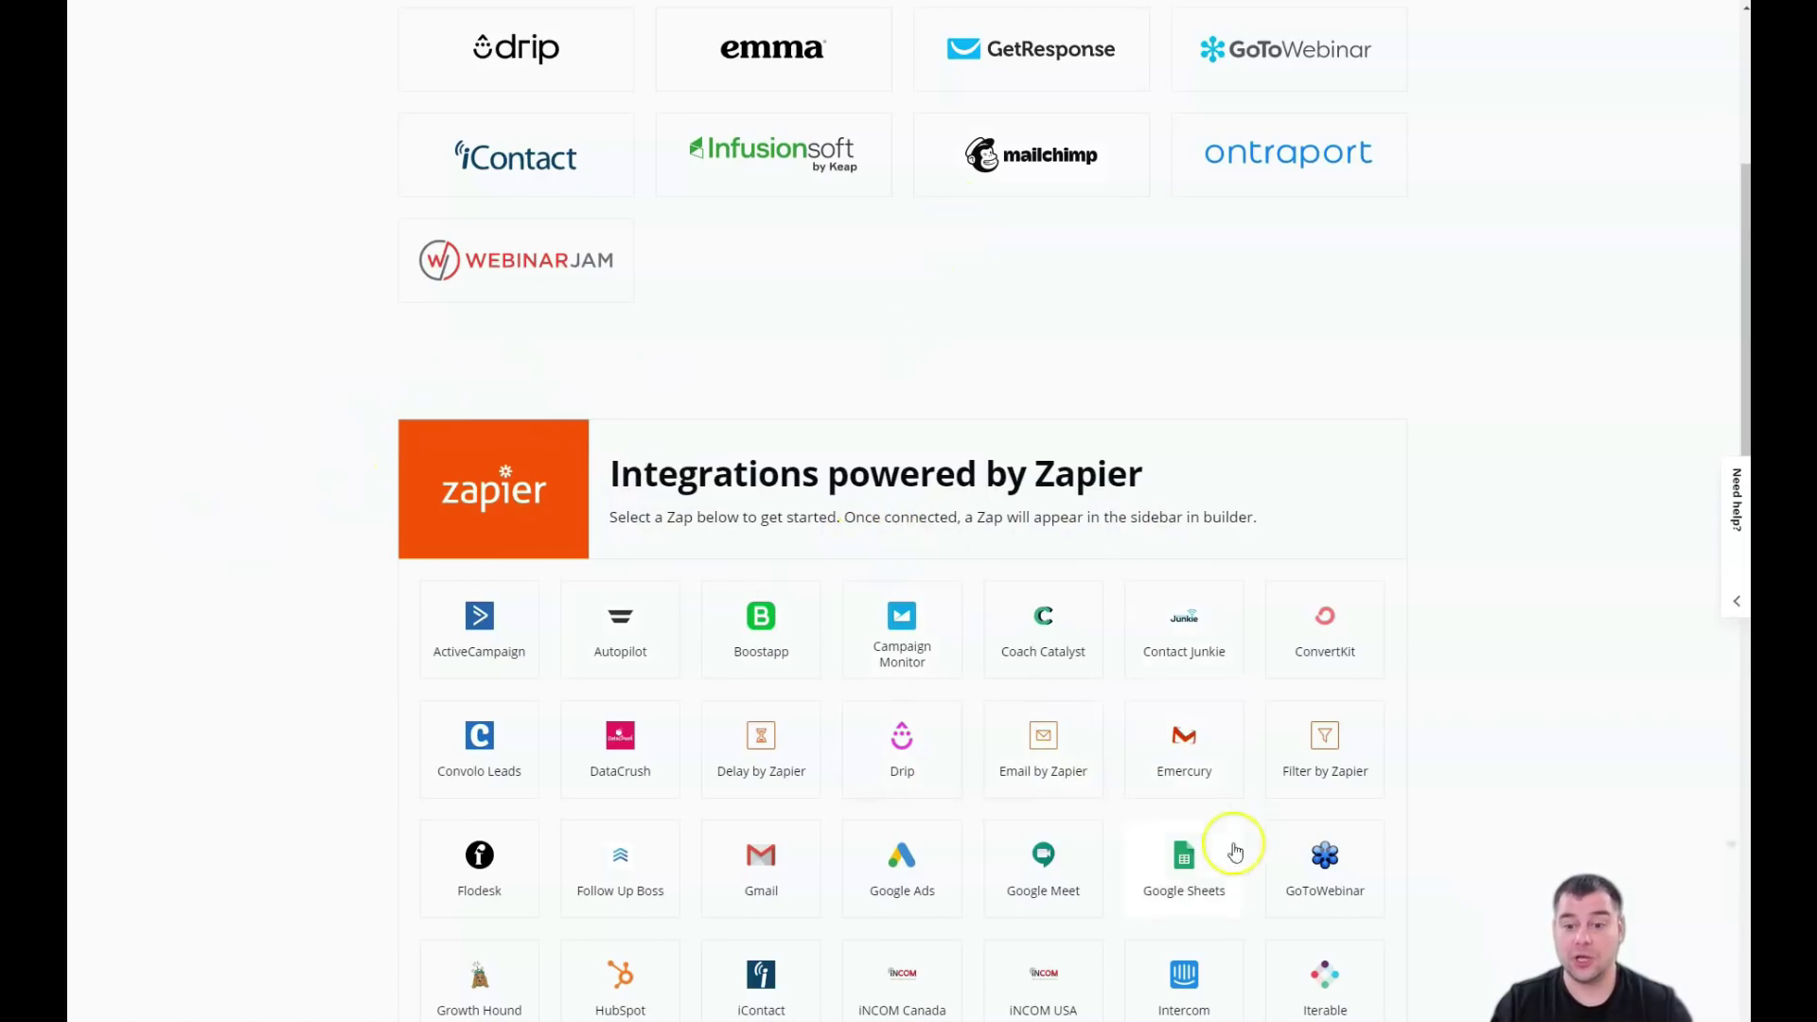
{"action": "scroll", "coordinate": [1183, 857], "scroll_direction": "down", "scroll_amount": 3}
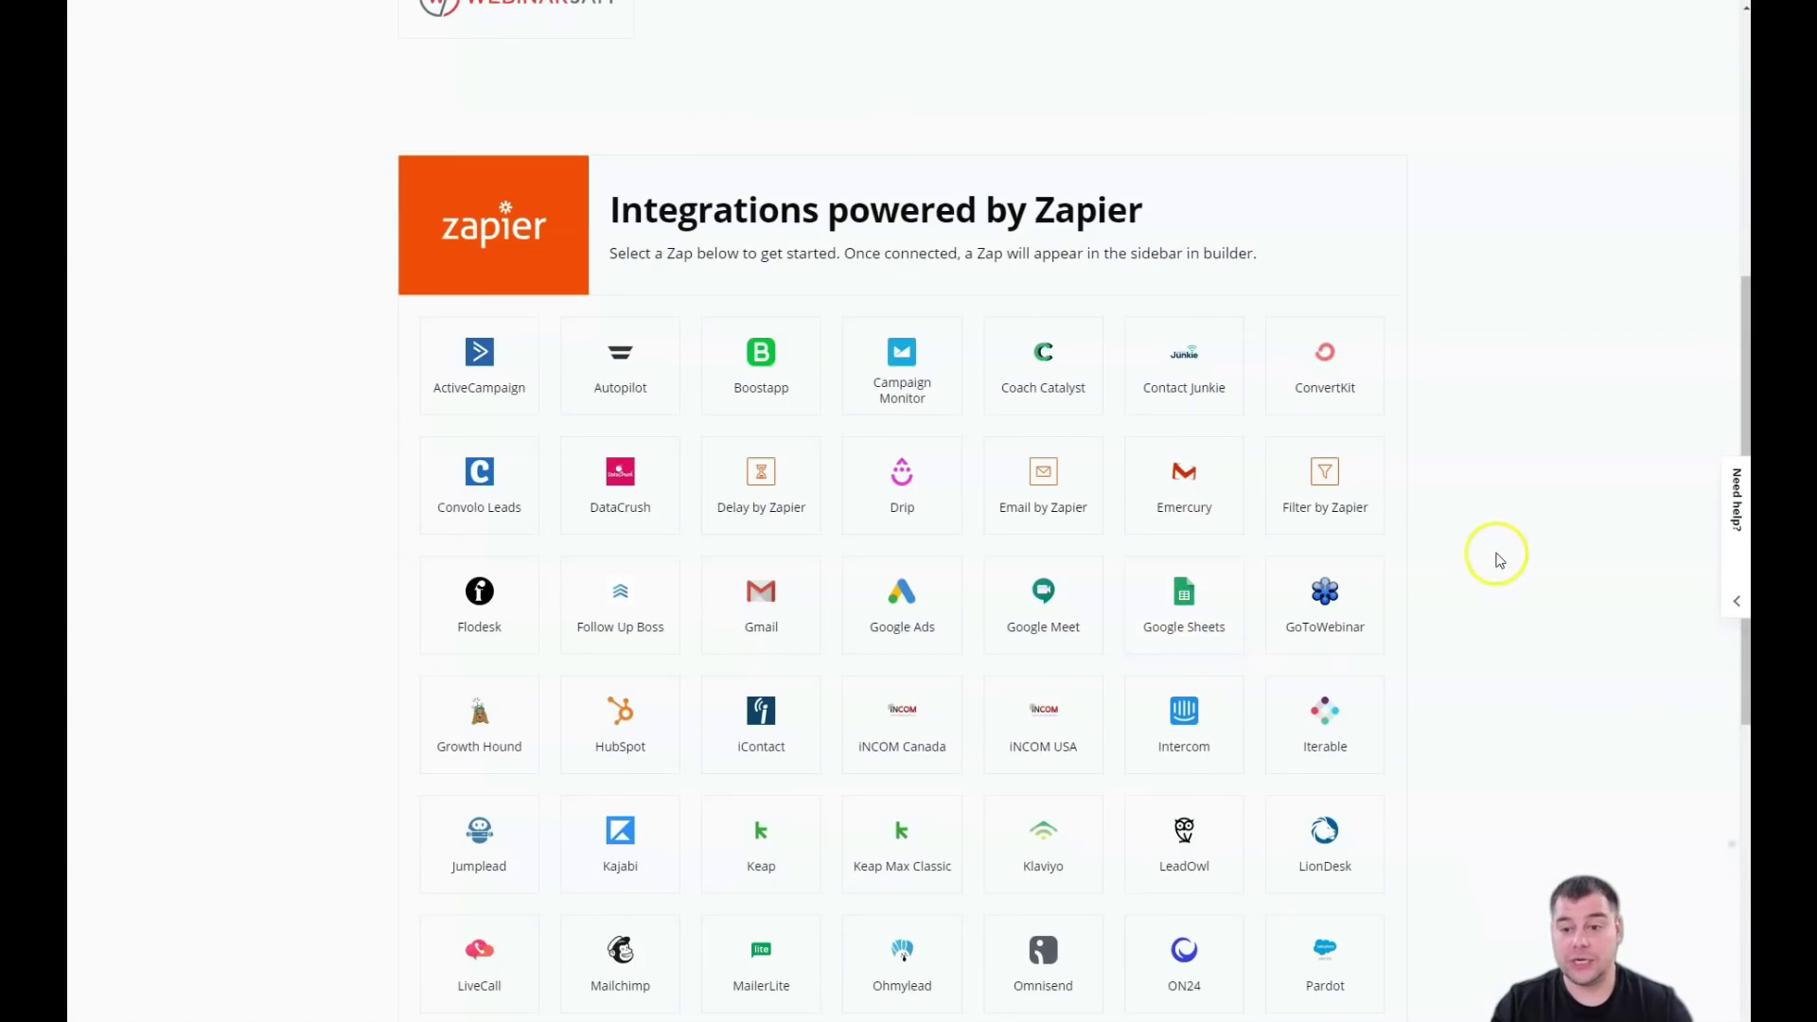
{"action": "scroll", "coordinate": [1498, 558], "scroll_direction": "up", "scroll_amount": 6}
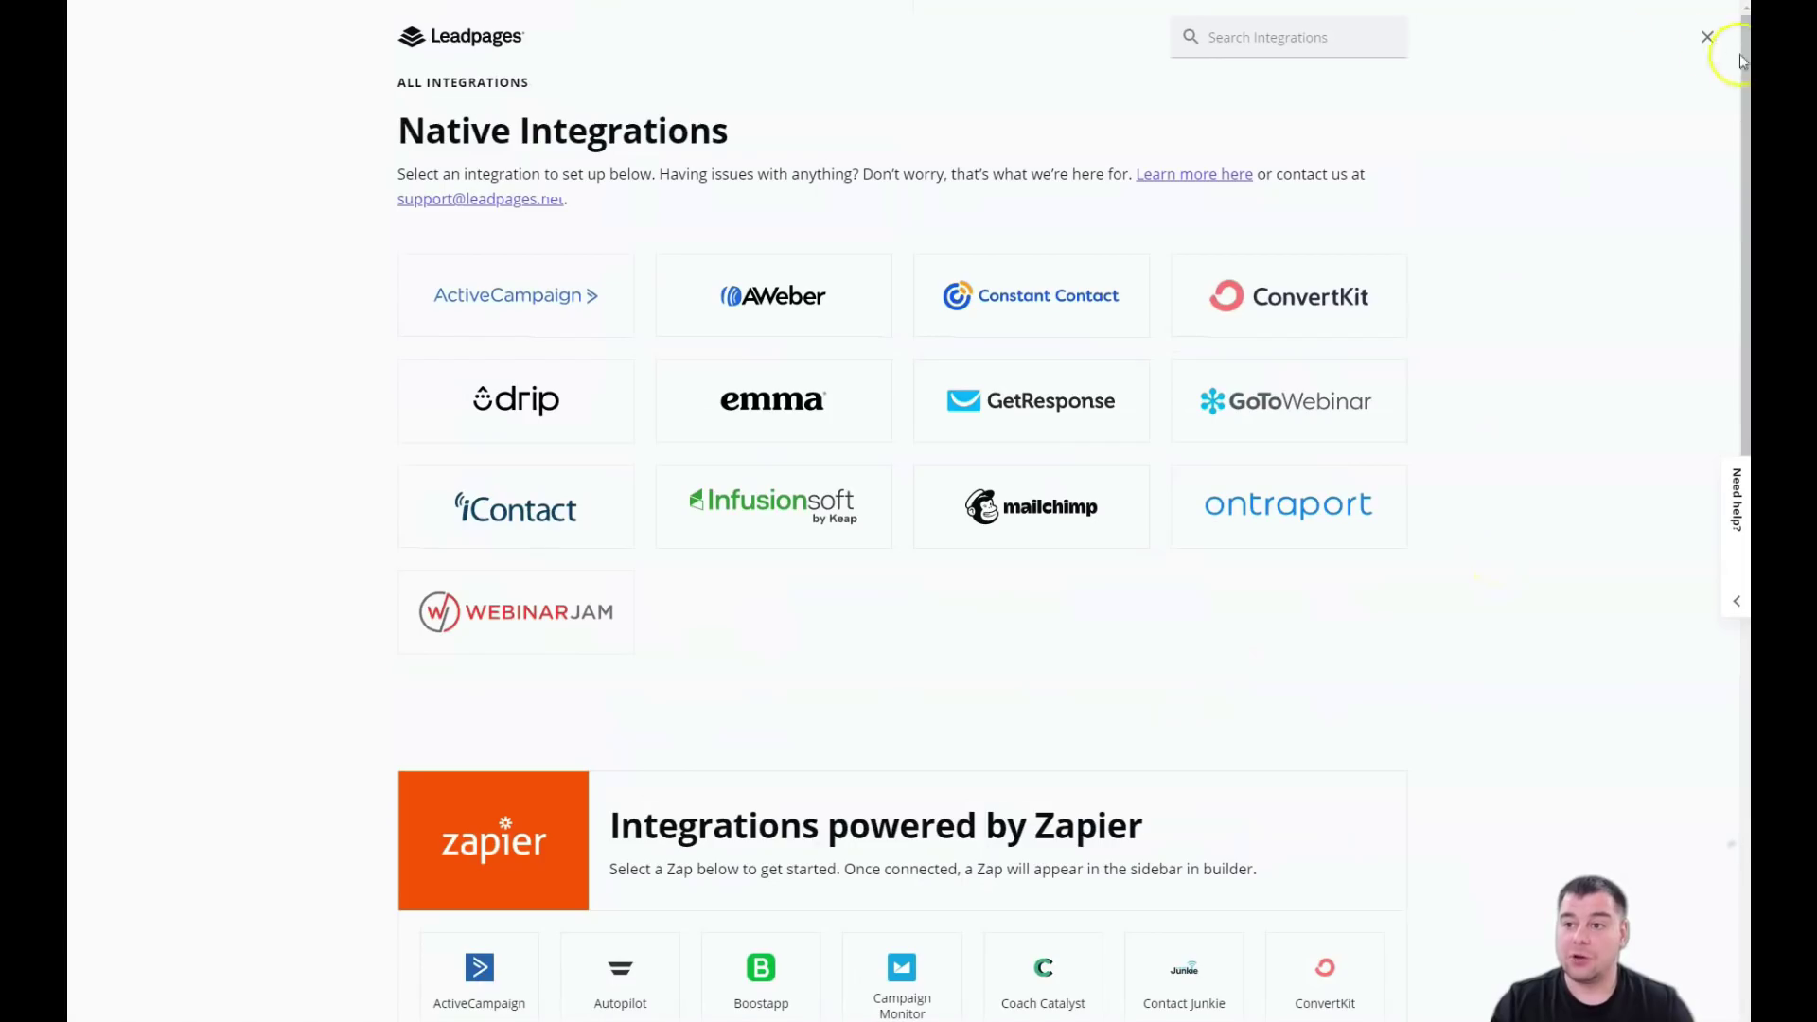
{"action": "left_click", "coordinate": [1703, 40]}
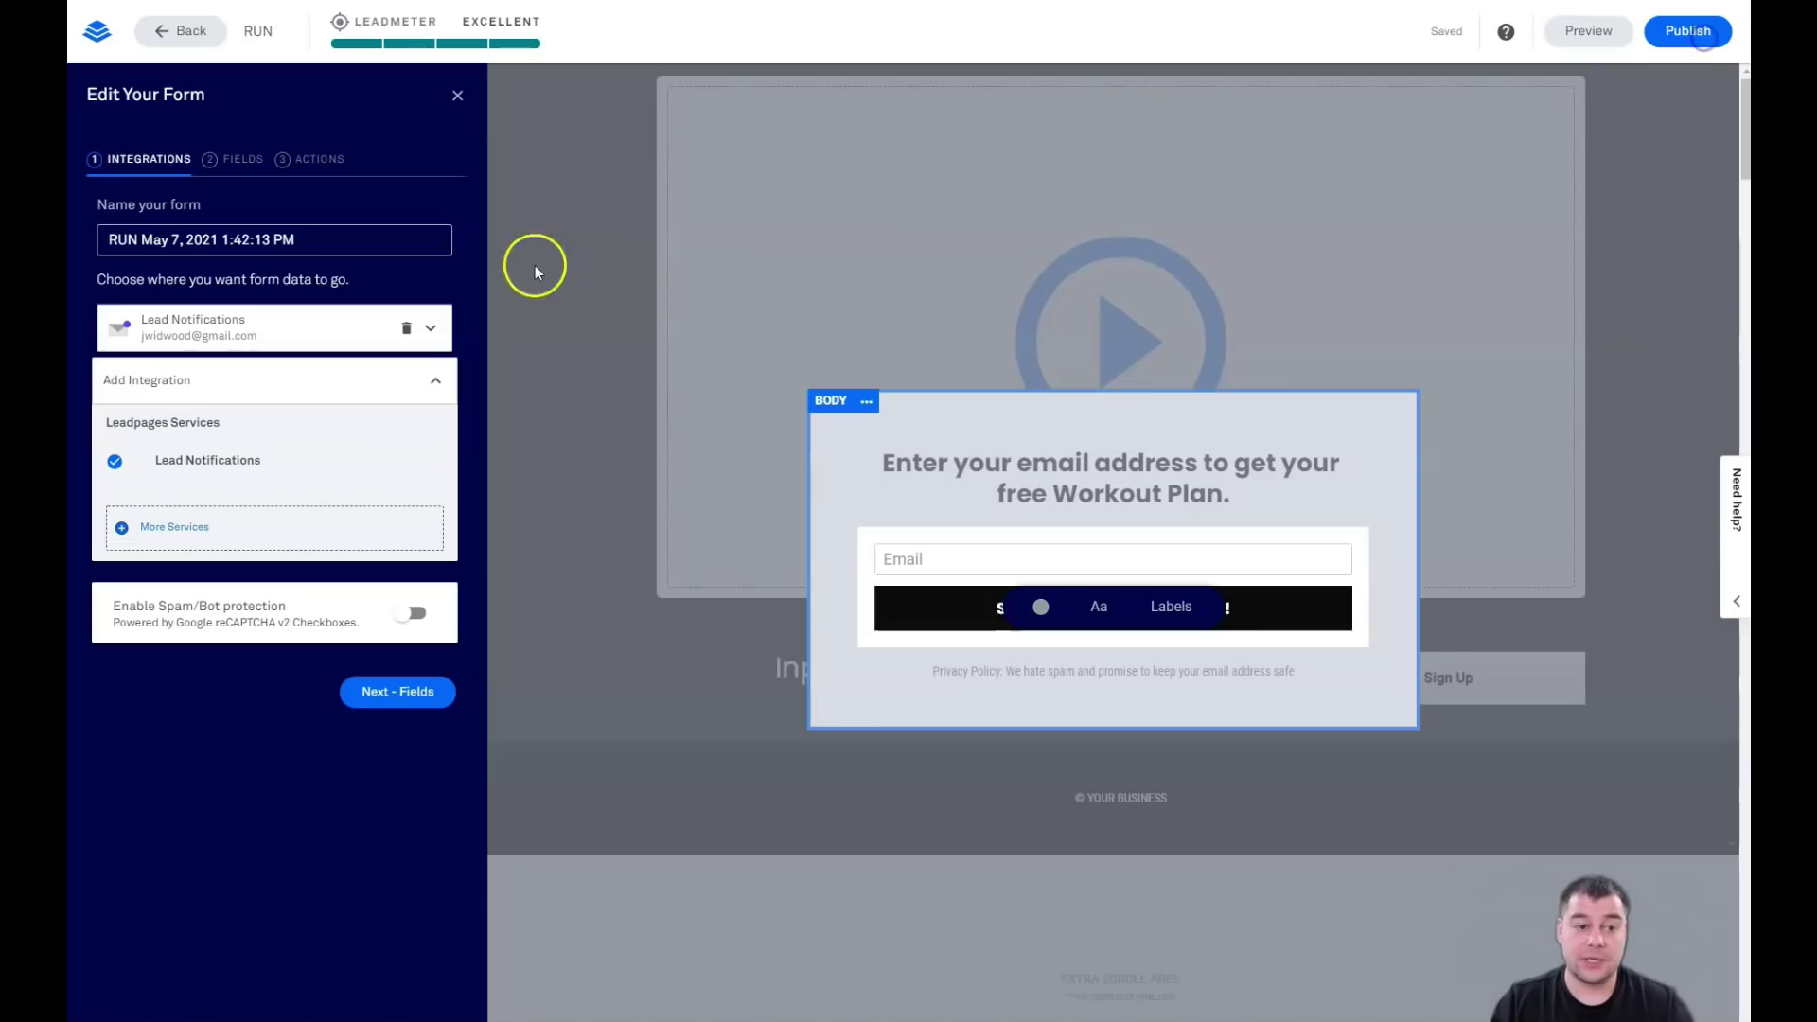
- Add a First Name field to the pop-up form and place it above the Email field
{"action": "left_click", "coordinate": [227, 163]}
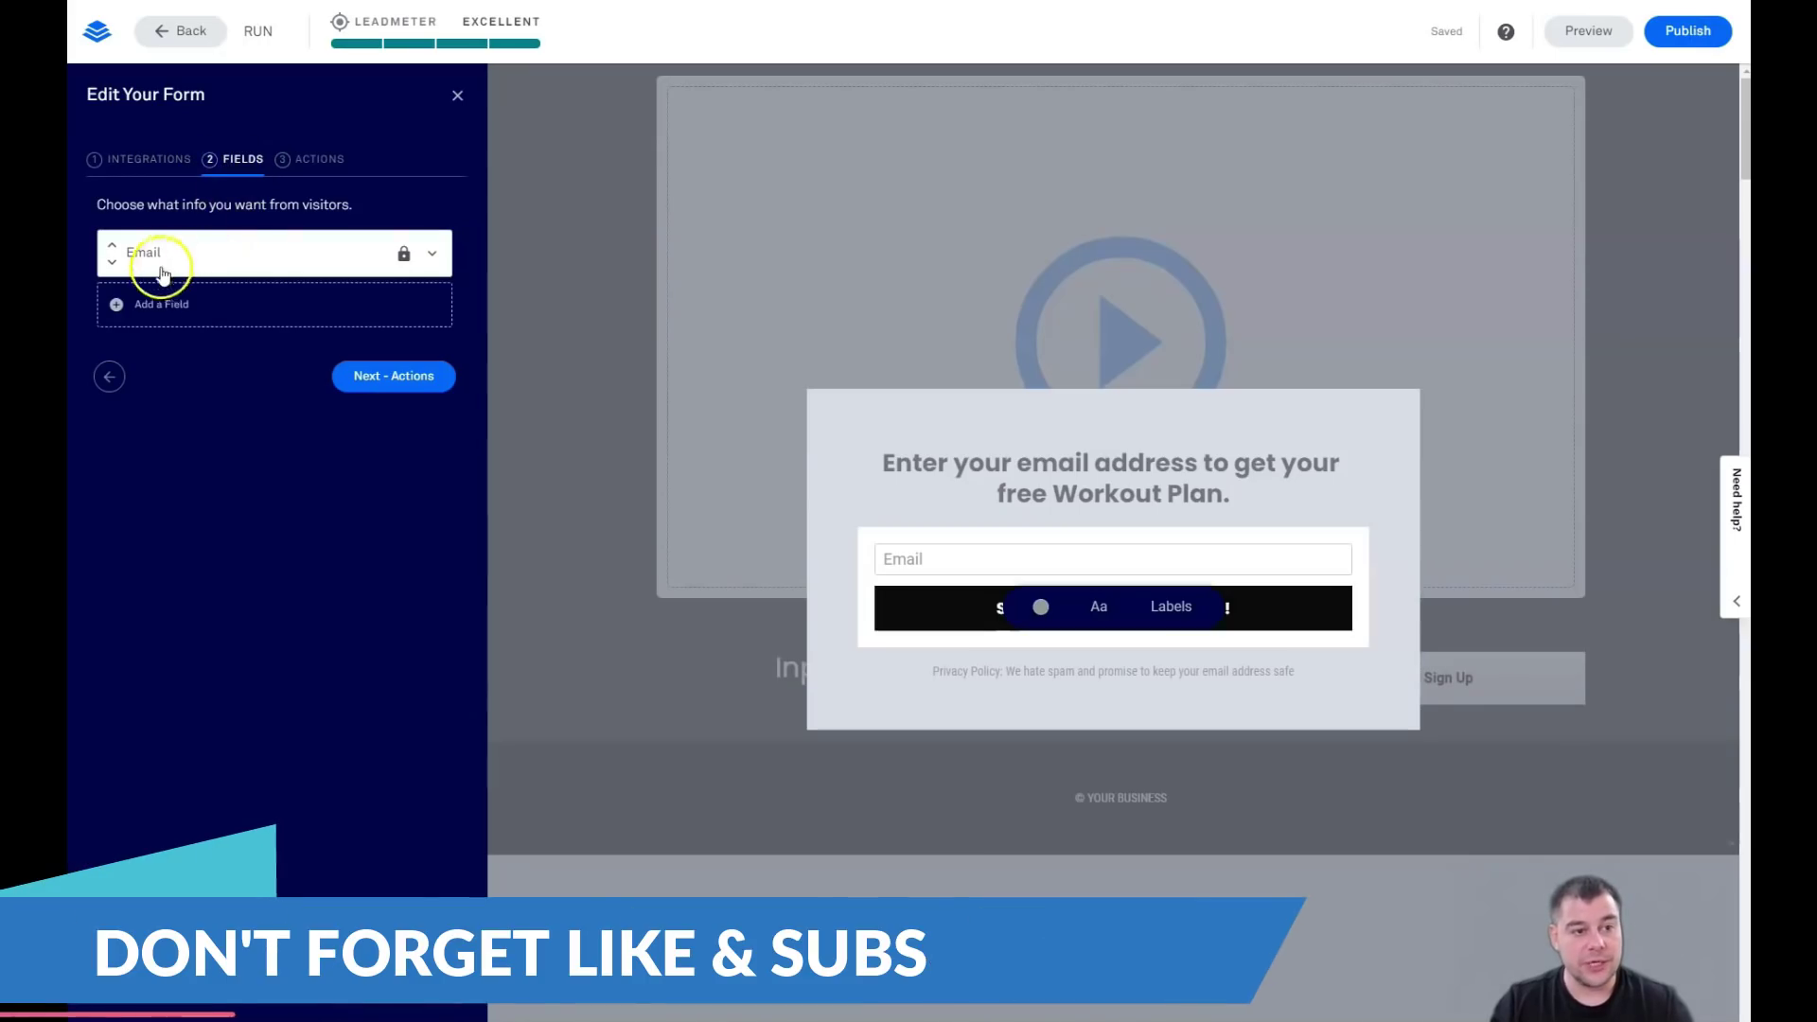
{"action": "left_click", "coordinate": [132, 303]}
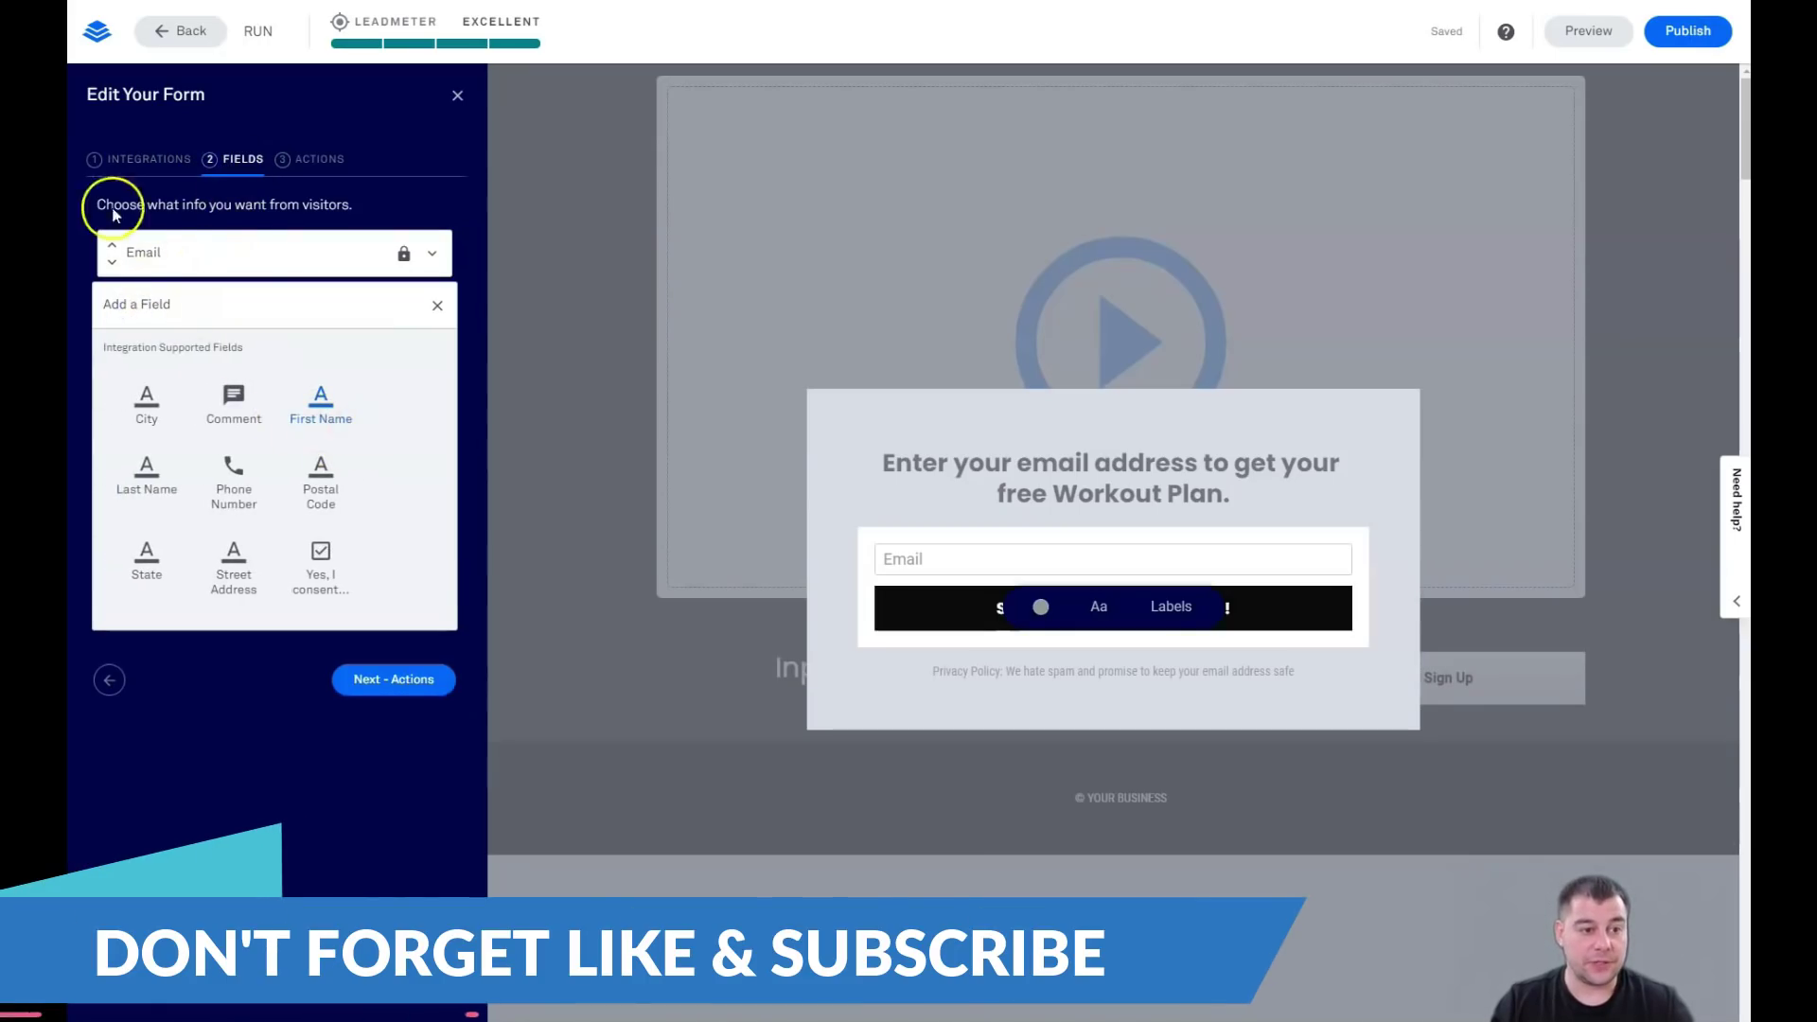
{"action": "left_click", "coordinate": [331, 420]}
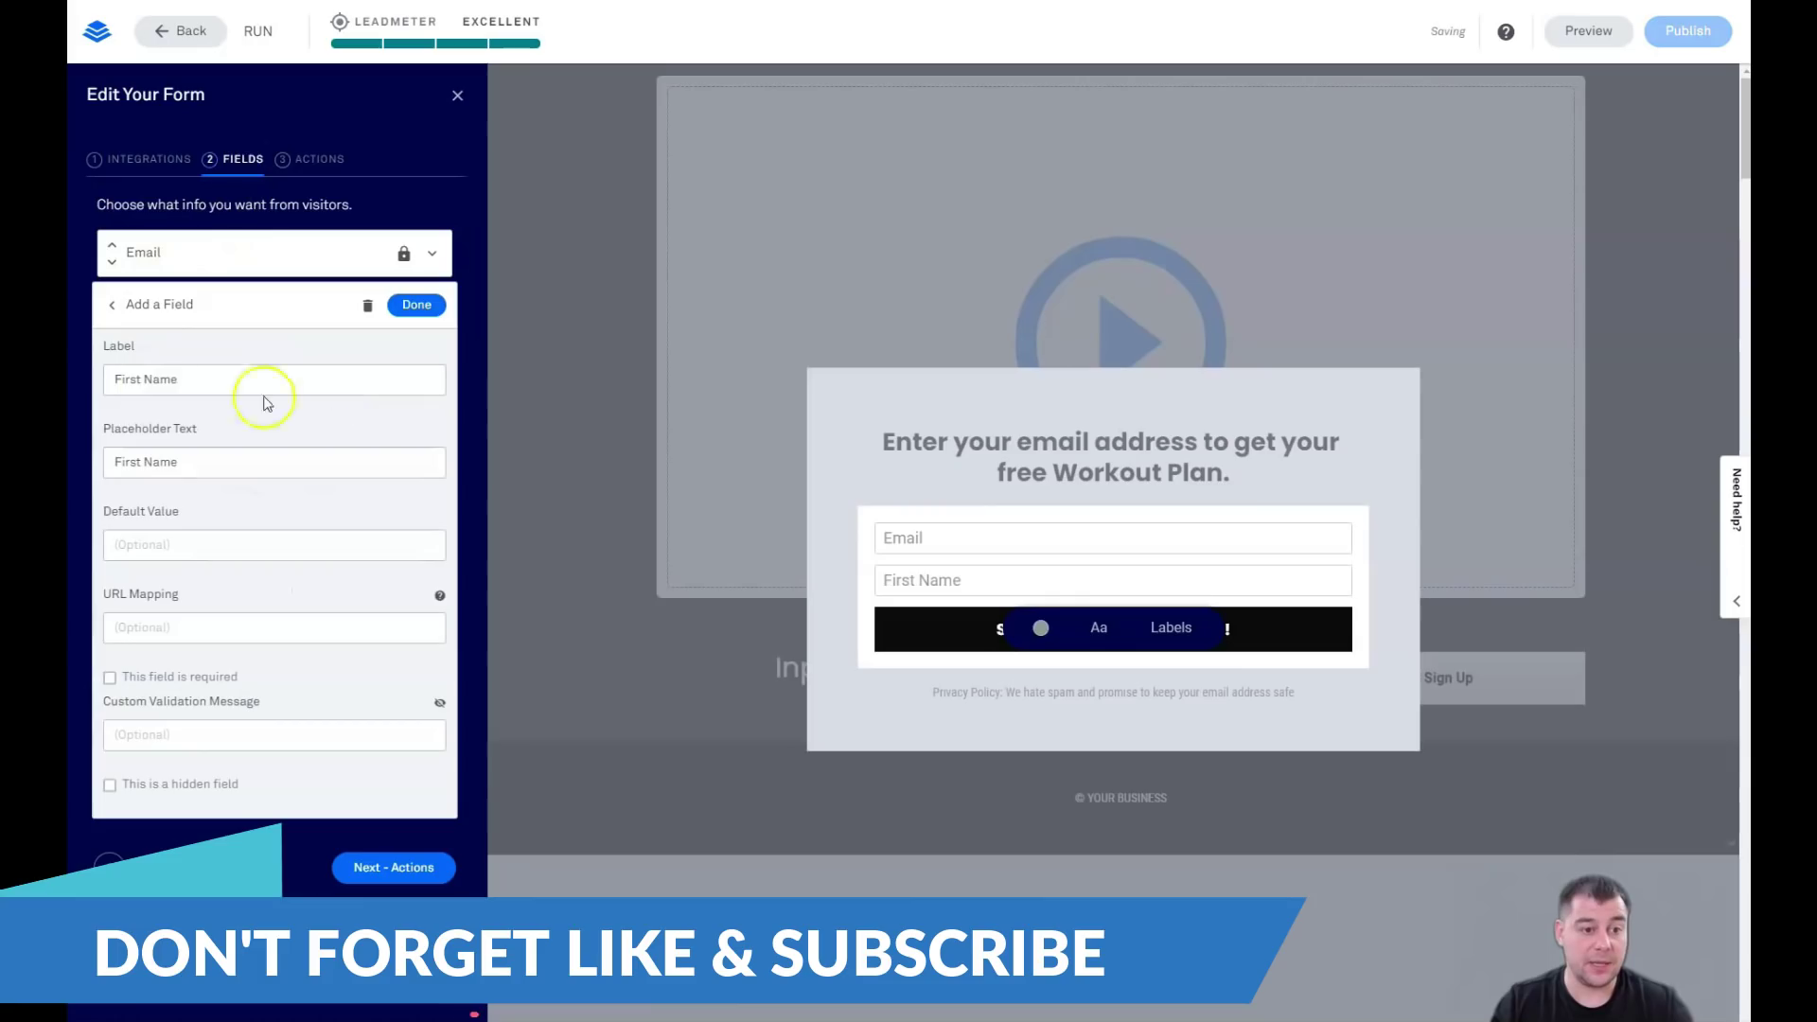
{"action": "left_click", "coordinate": [417, 304]}
{"action": "left_click", "coordinate": [112, 296]}
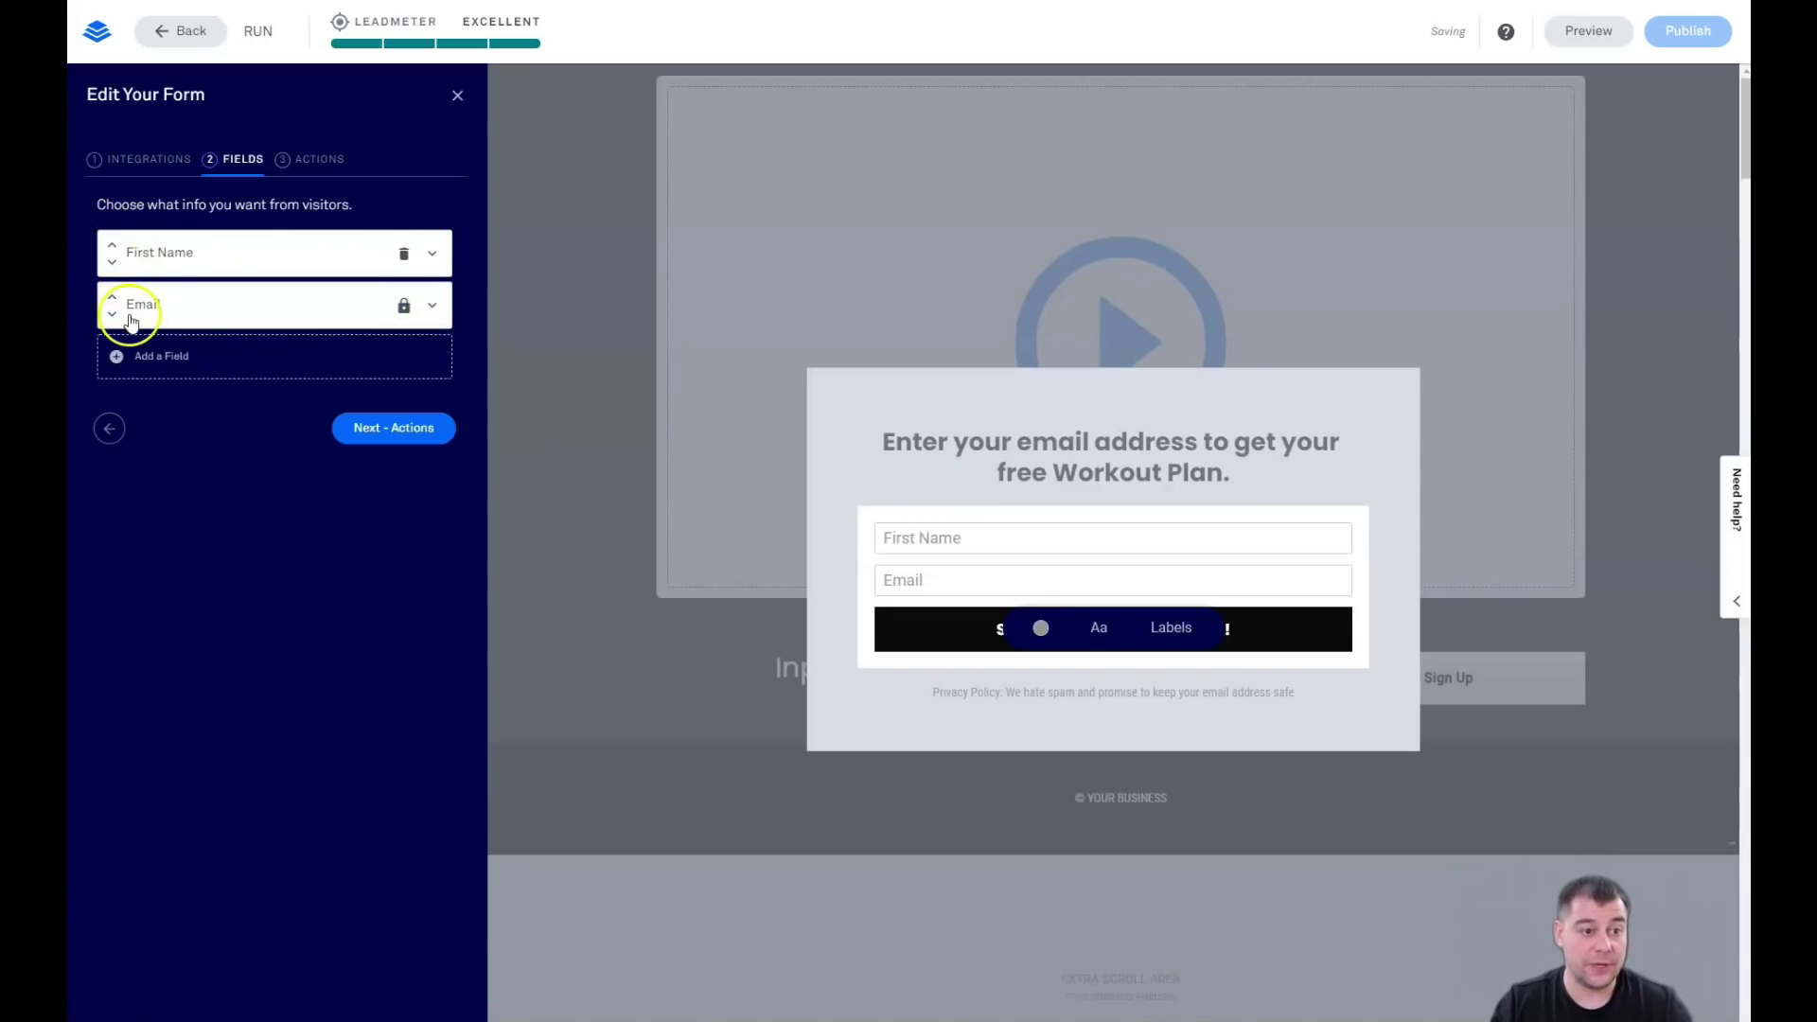
- Add Phone Number and Street Address fields below the Email field in the pop-up form
{"action": "left_click", "coordinate": [142, 363]}
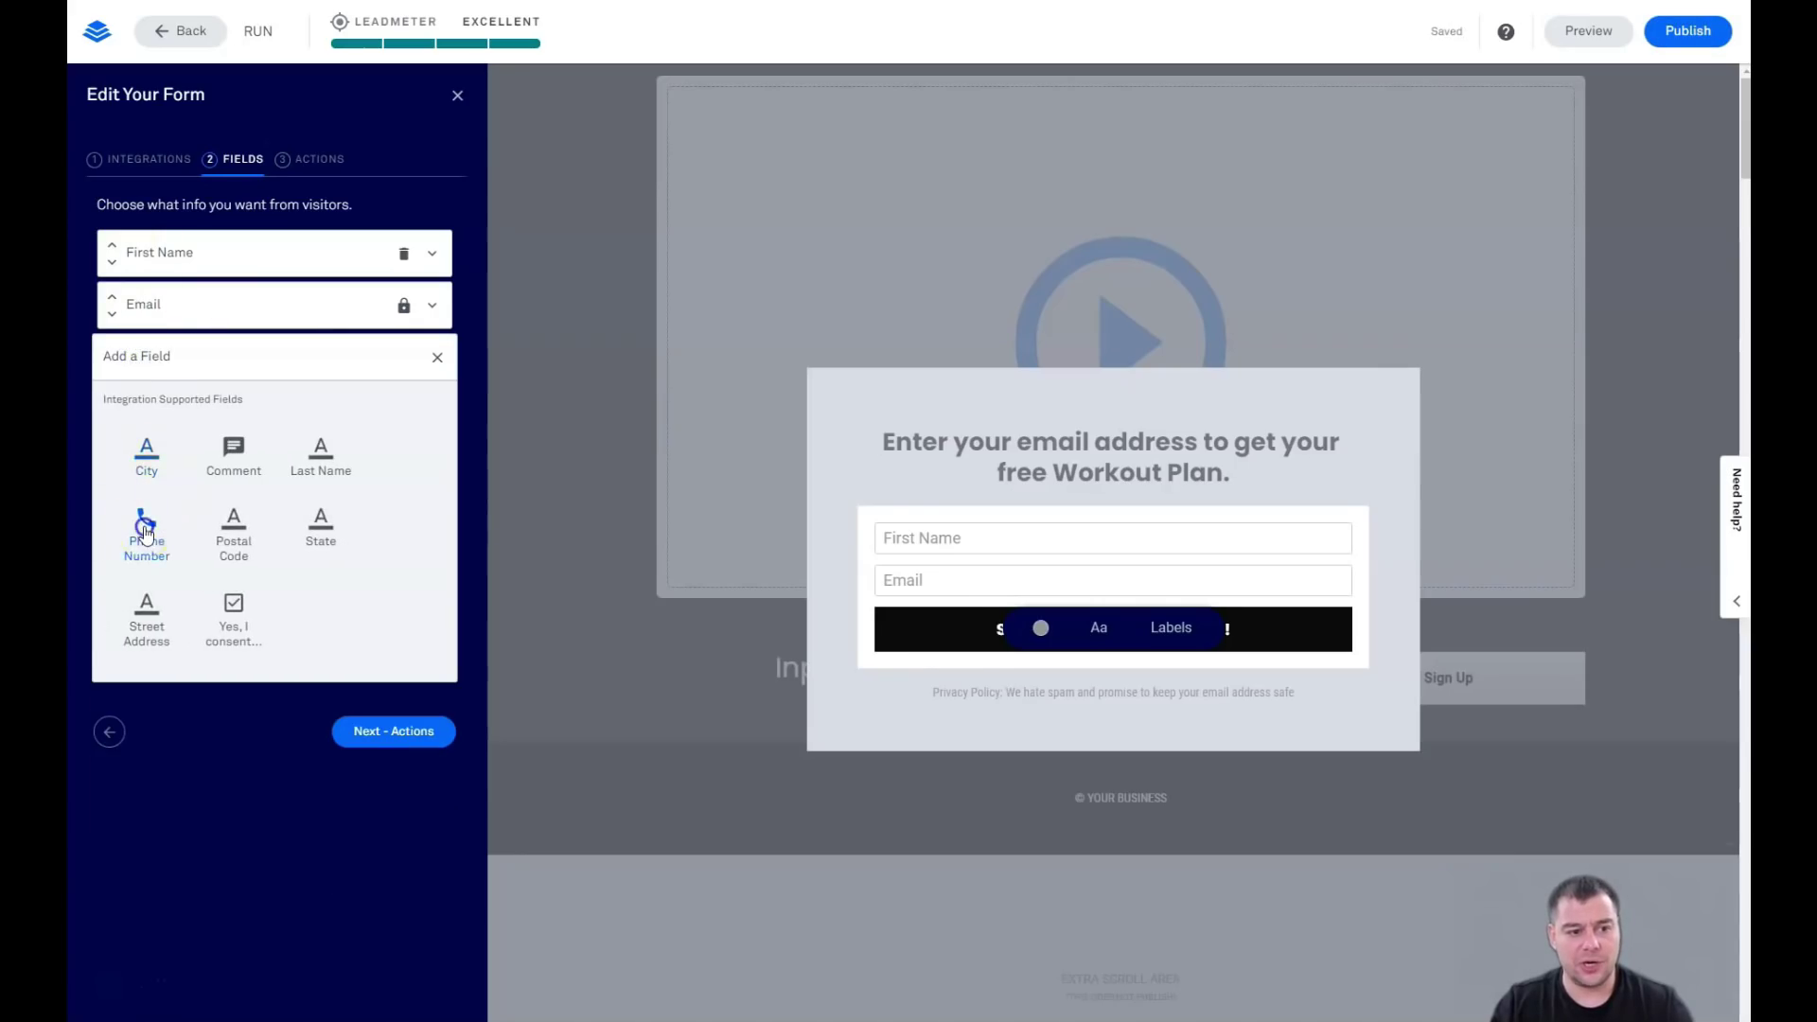
{"action": "left_click", "coordinate": [145, 532]}
{"action": "left_click", "coordinate": [398, 355]}
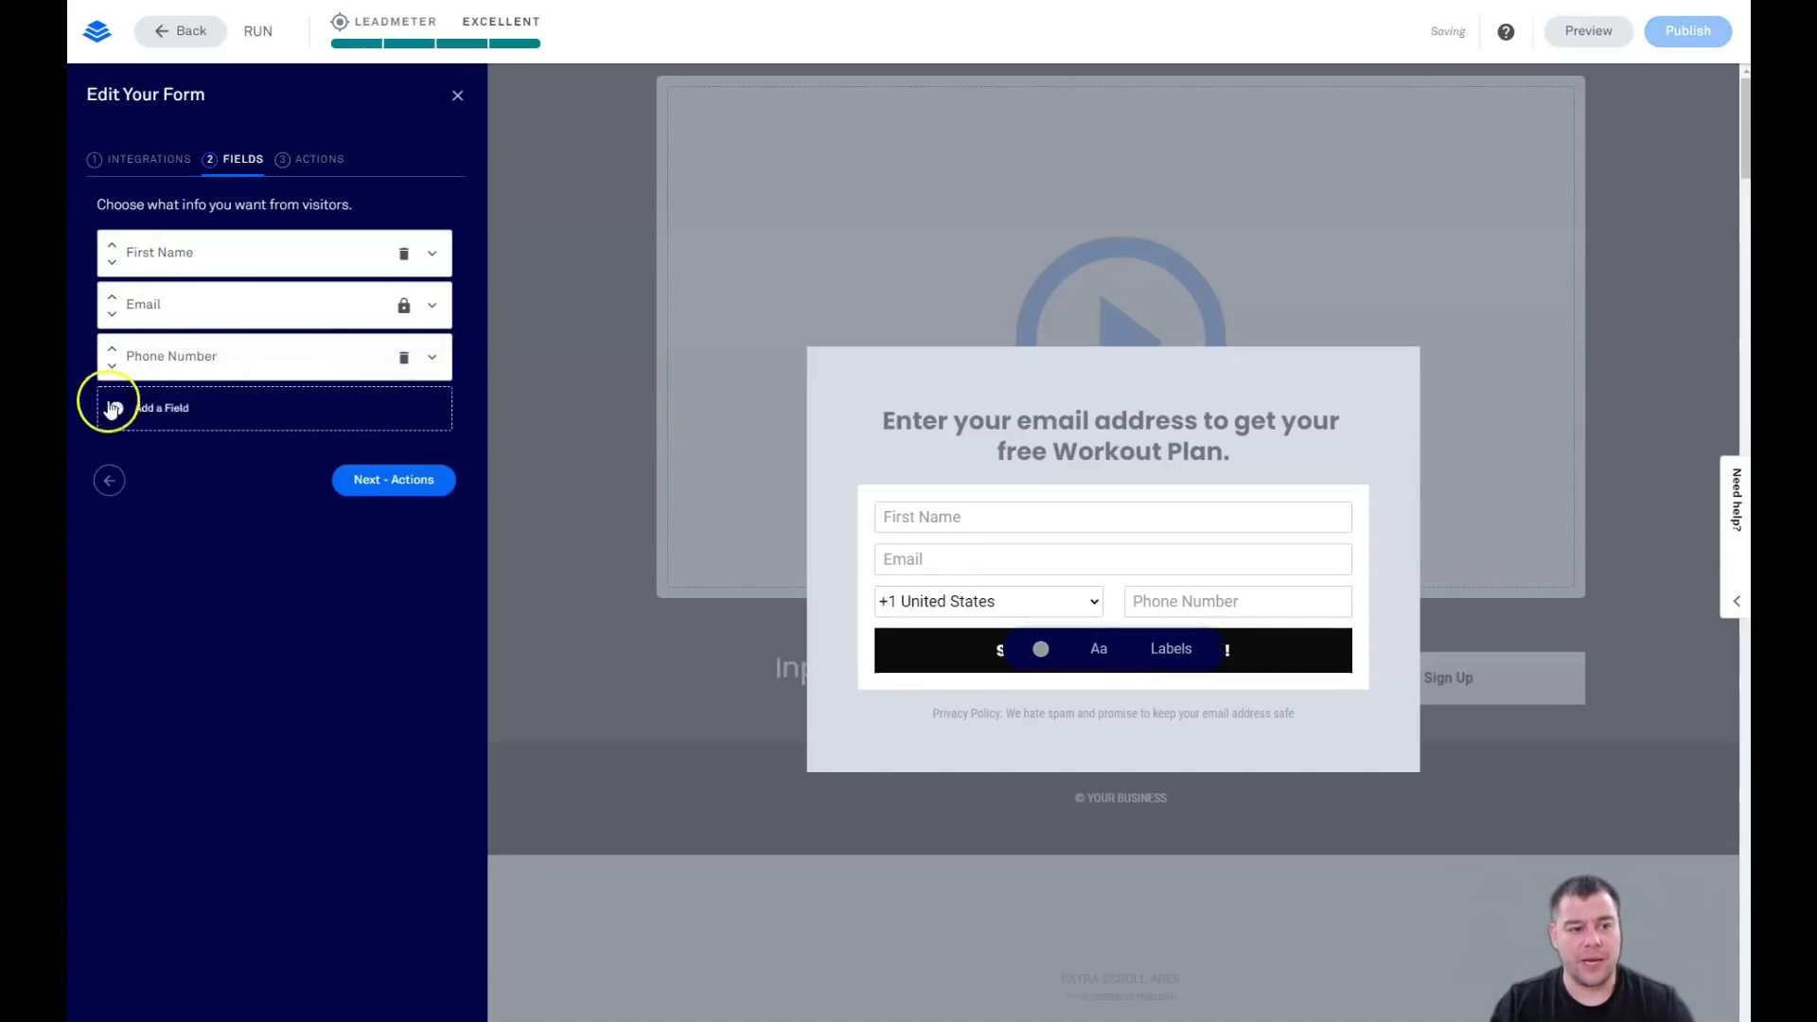
{"action": "left_click", "coordinate": [113, 407]}
{"action": "left_click", "coordinate": [312, 593]}
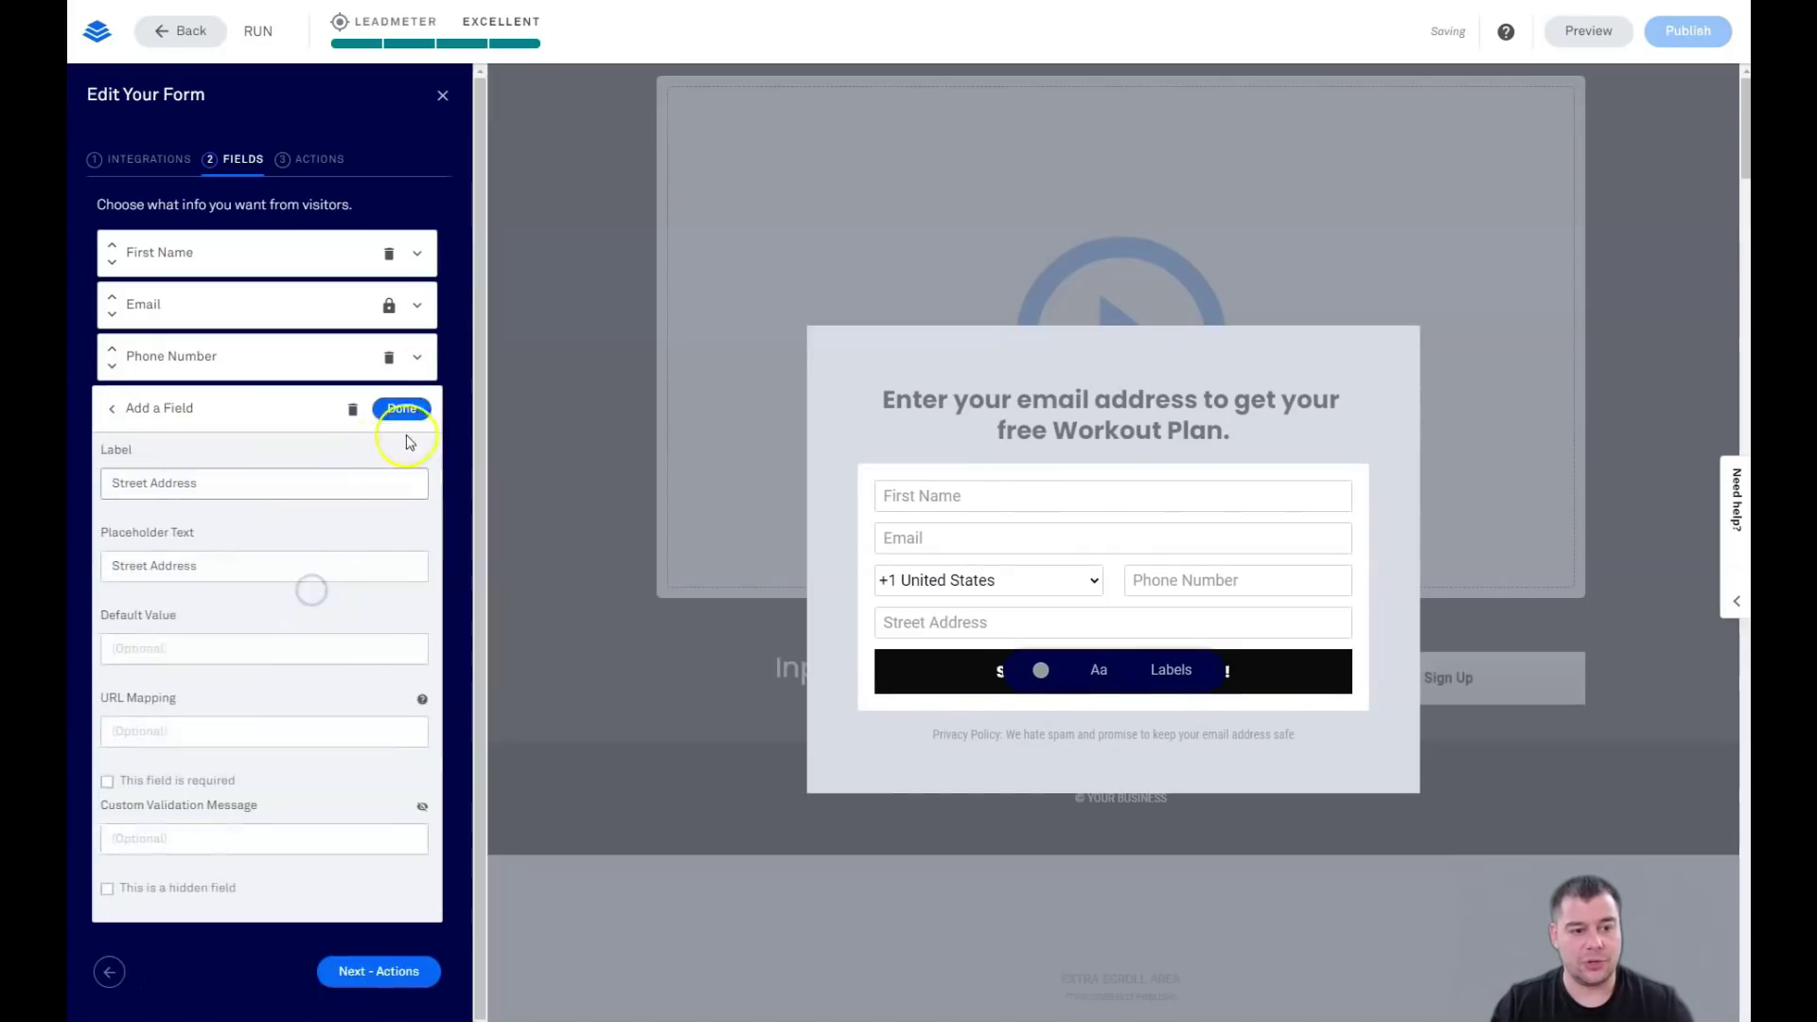
{"action": "left_click", "coordinate": [403, 410]}
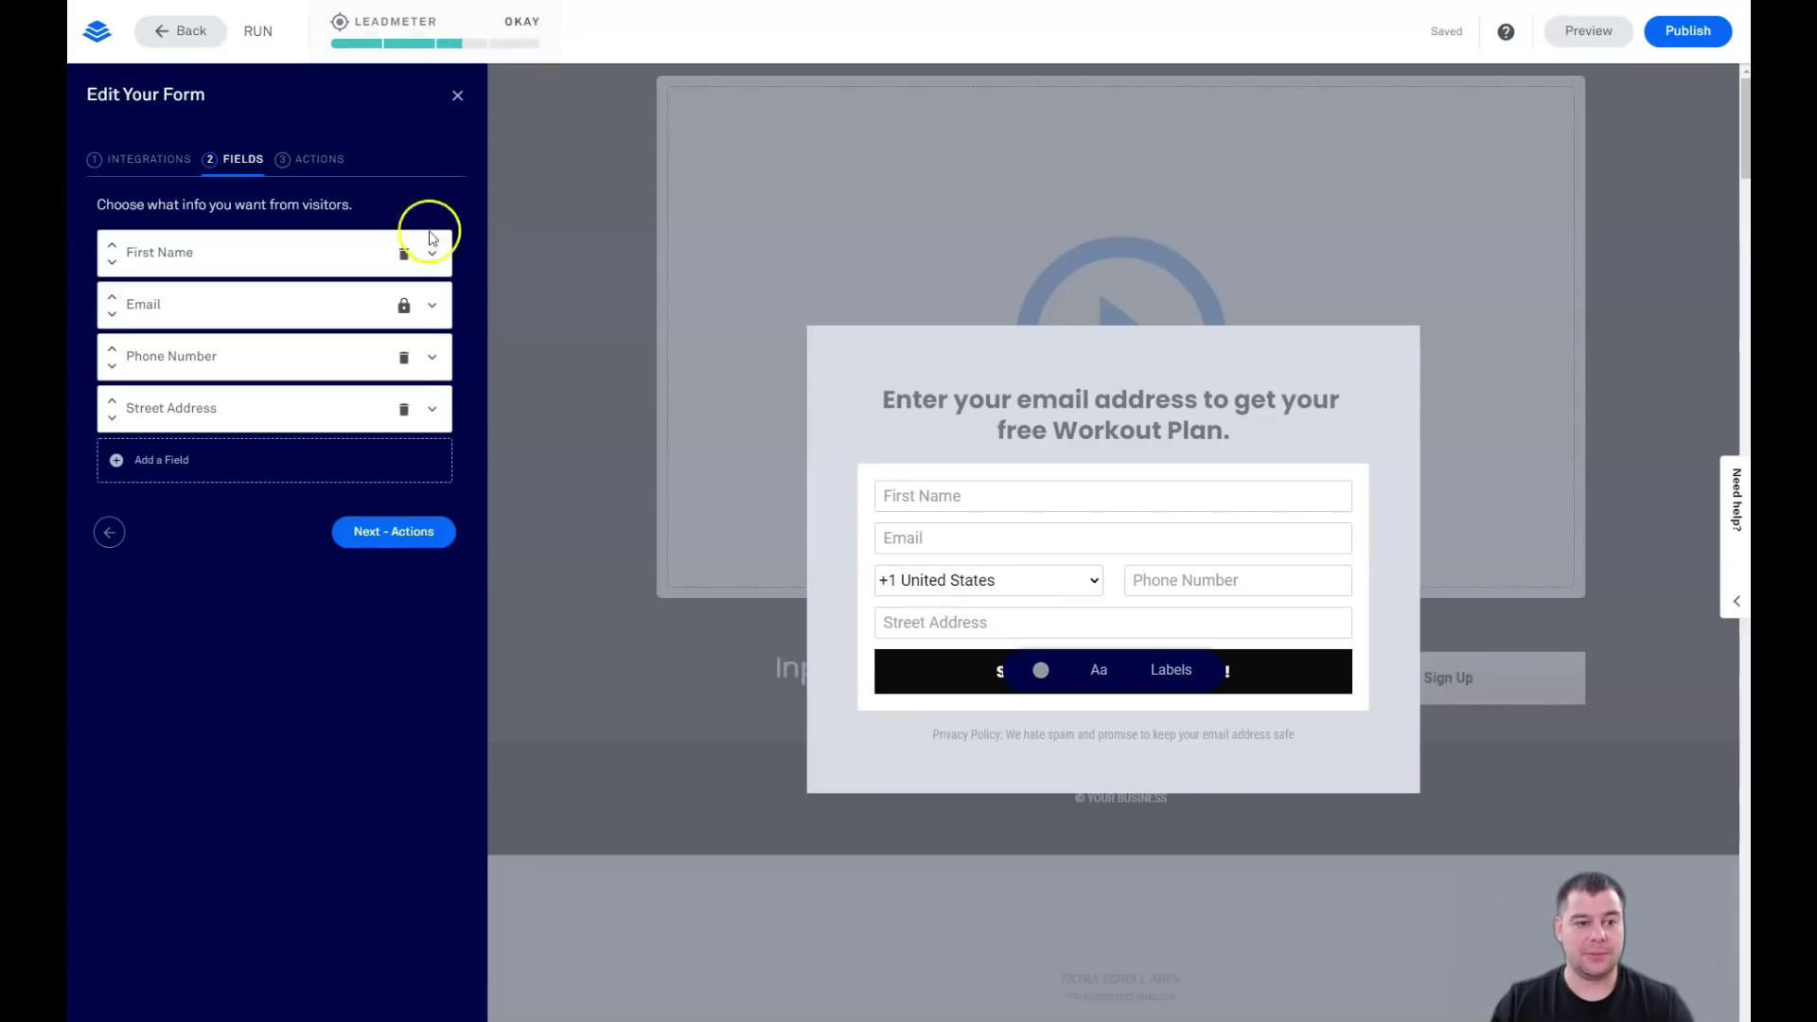
- Delete the Phone Number and Street Address fields from the pop-up form
{"action": "left_click", "coordinate": [403, 356]}
{"action": "left_click", "coordinate": [402, 315]}
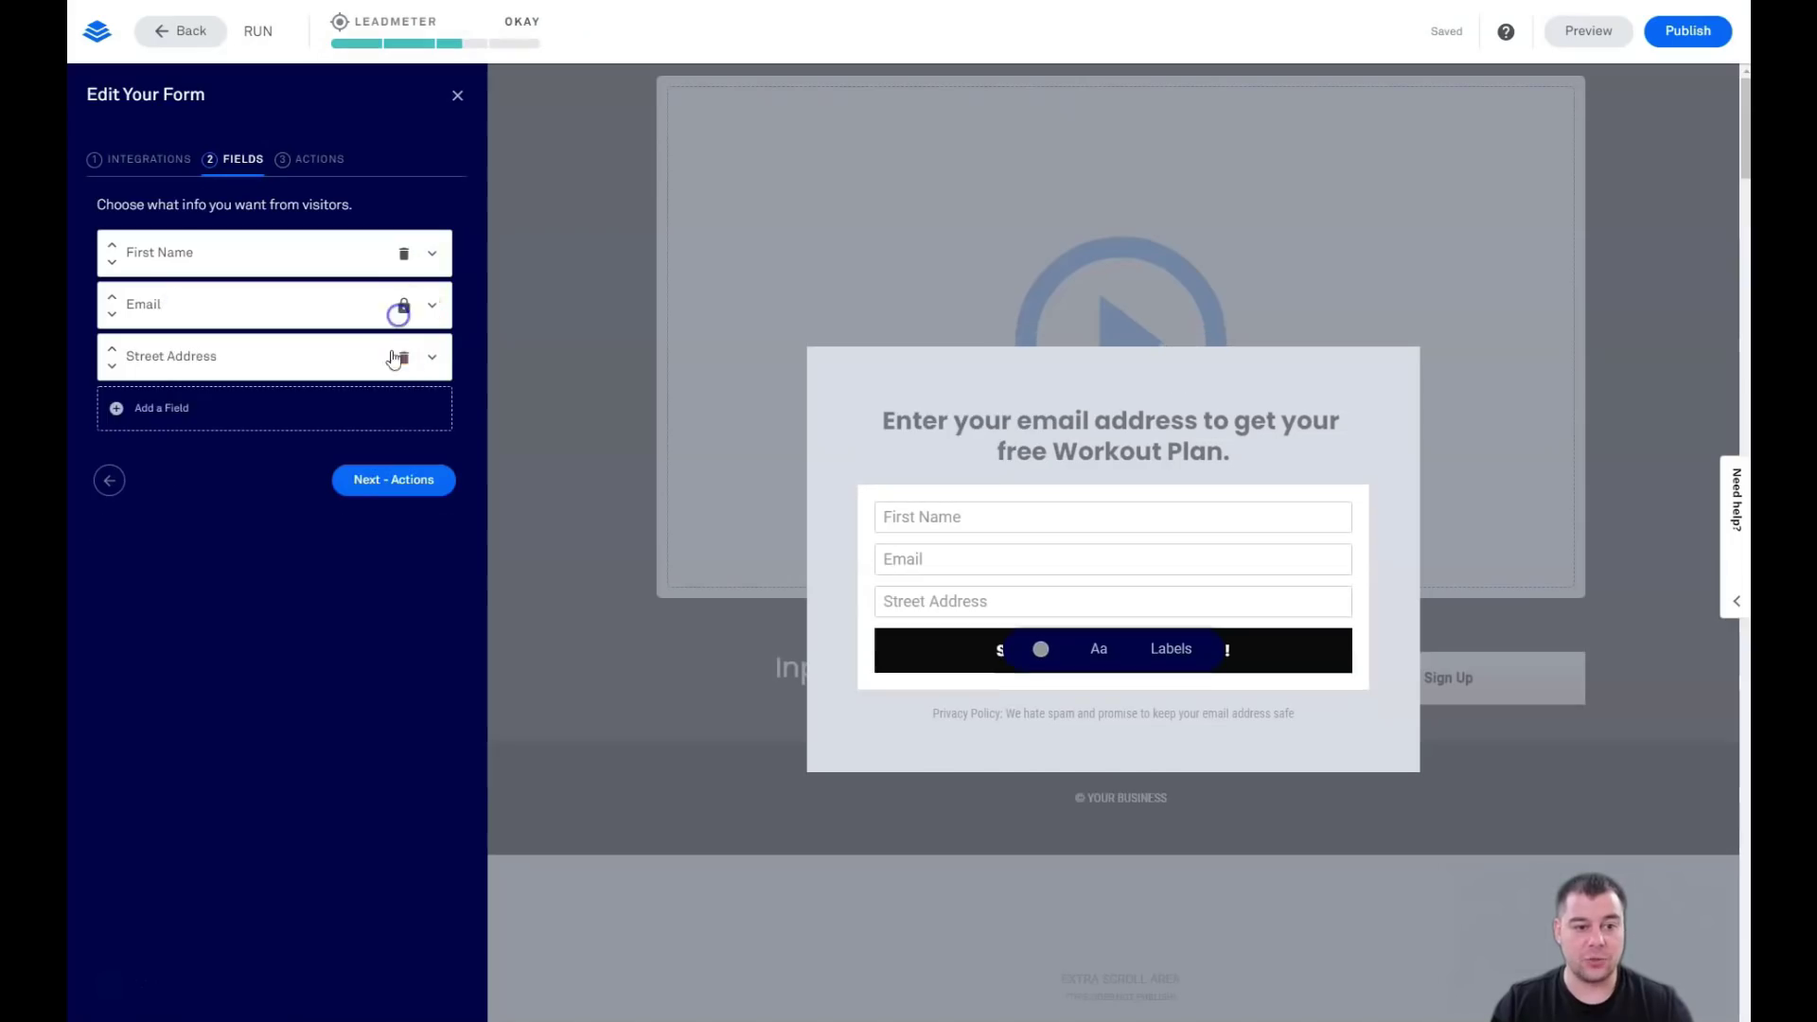
{"action": "left_click", "coordinate": [403, 357]}
{"action": "left_click", "coordinate": [393, 322]}
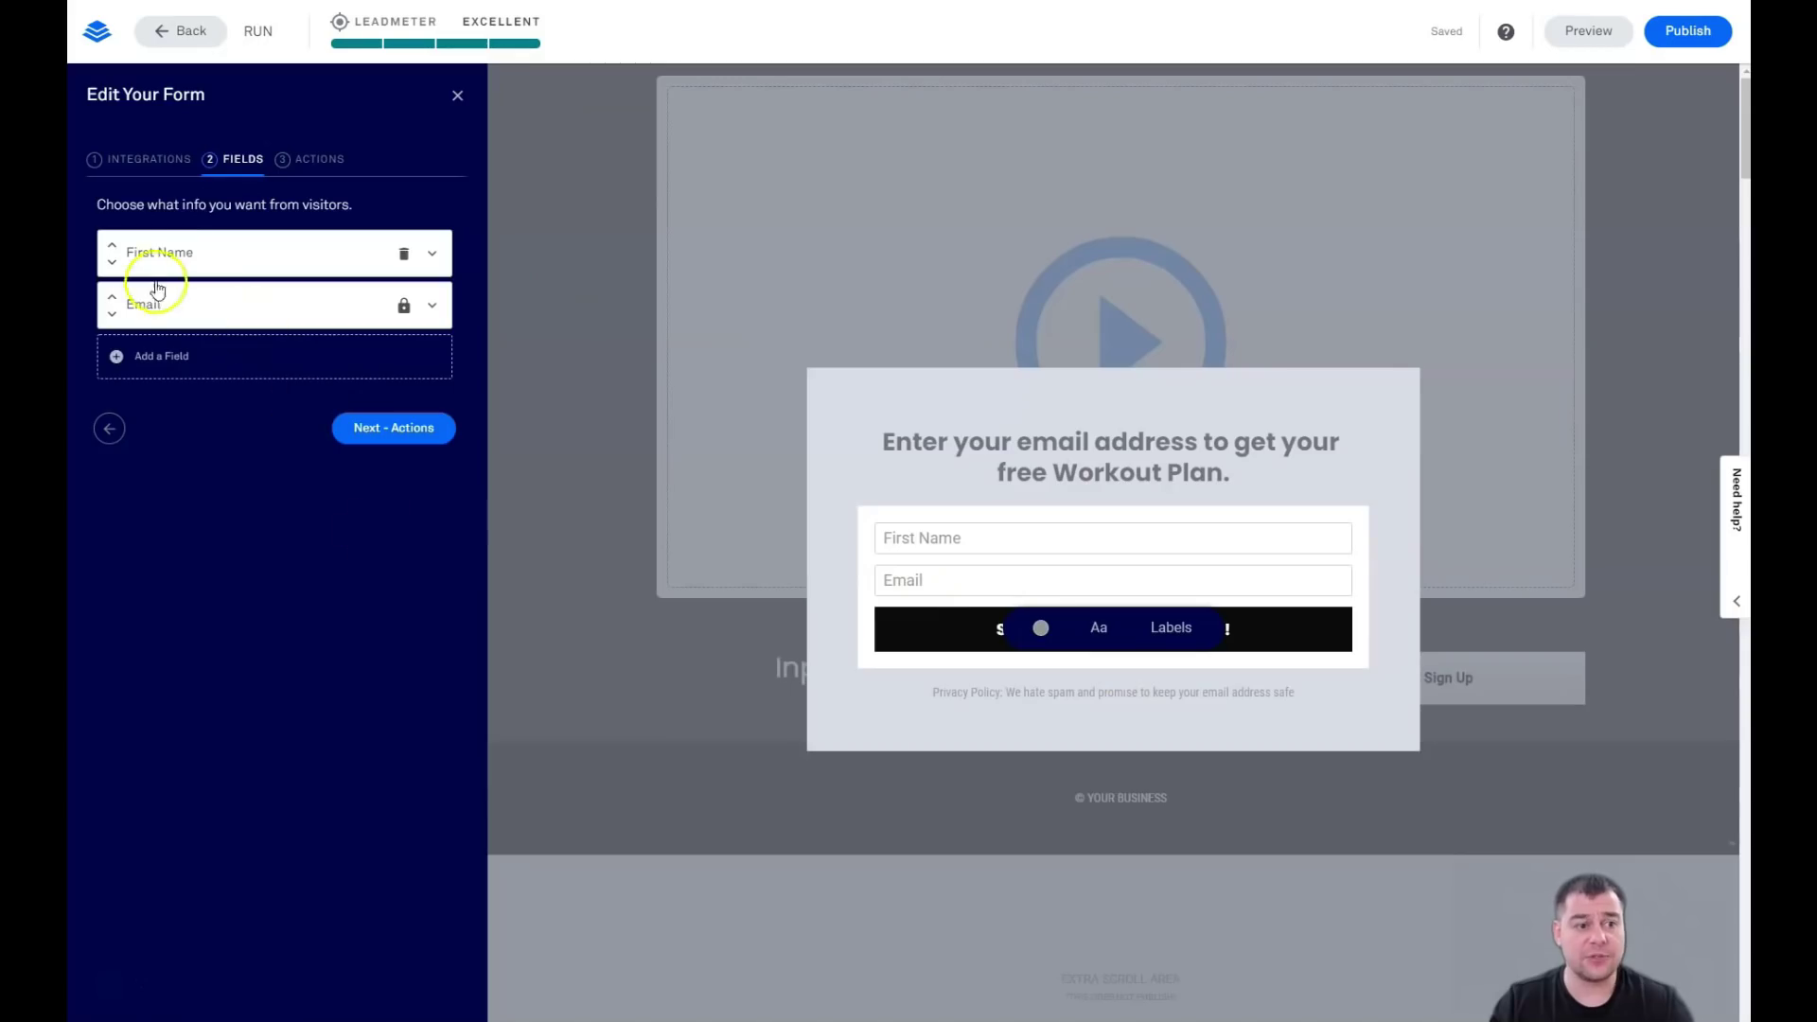
- Check the form's visitor redirect and lead magnet options, and leave the pop-up editor for the landing page
{"action": "left_click", "coordinate": [317, 166]}
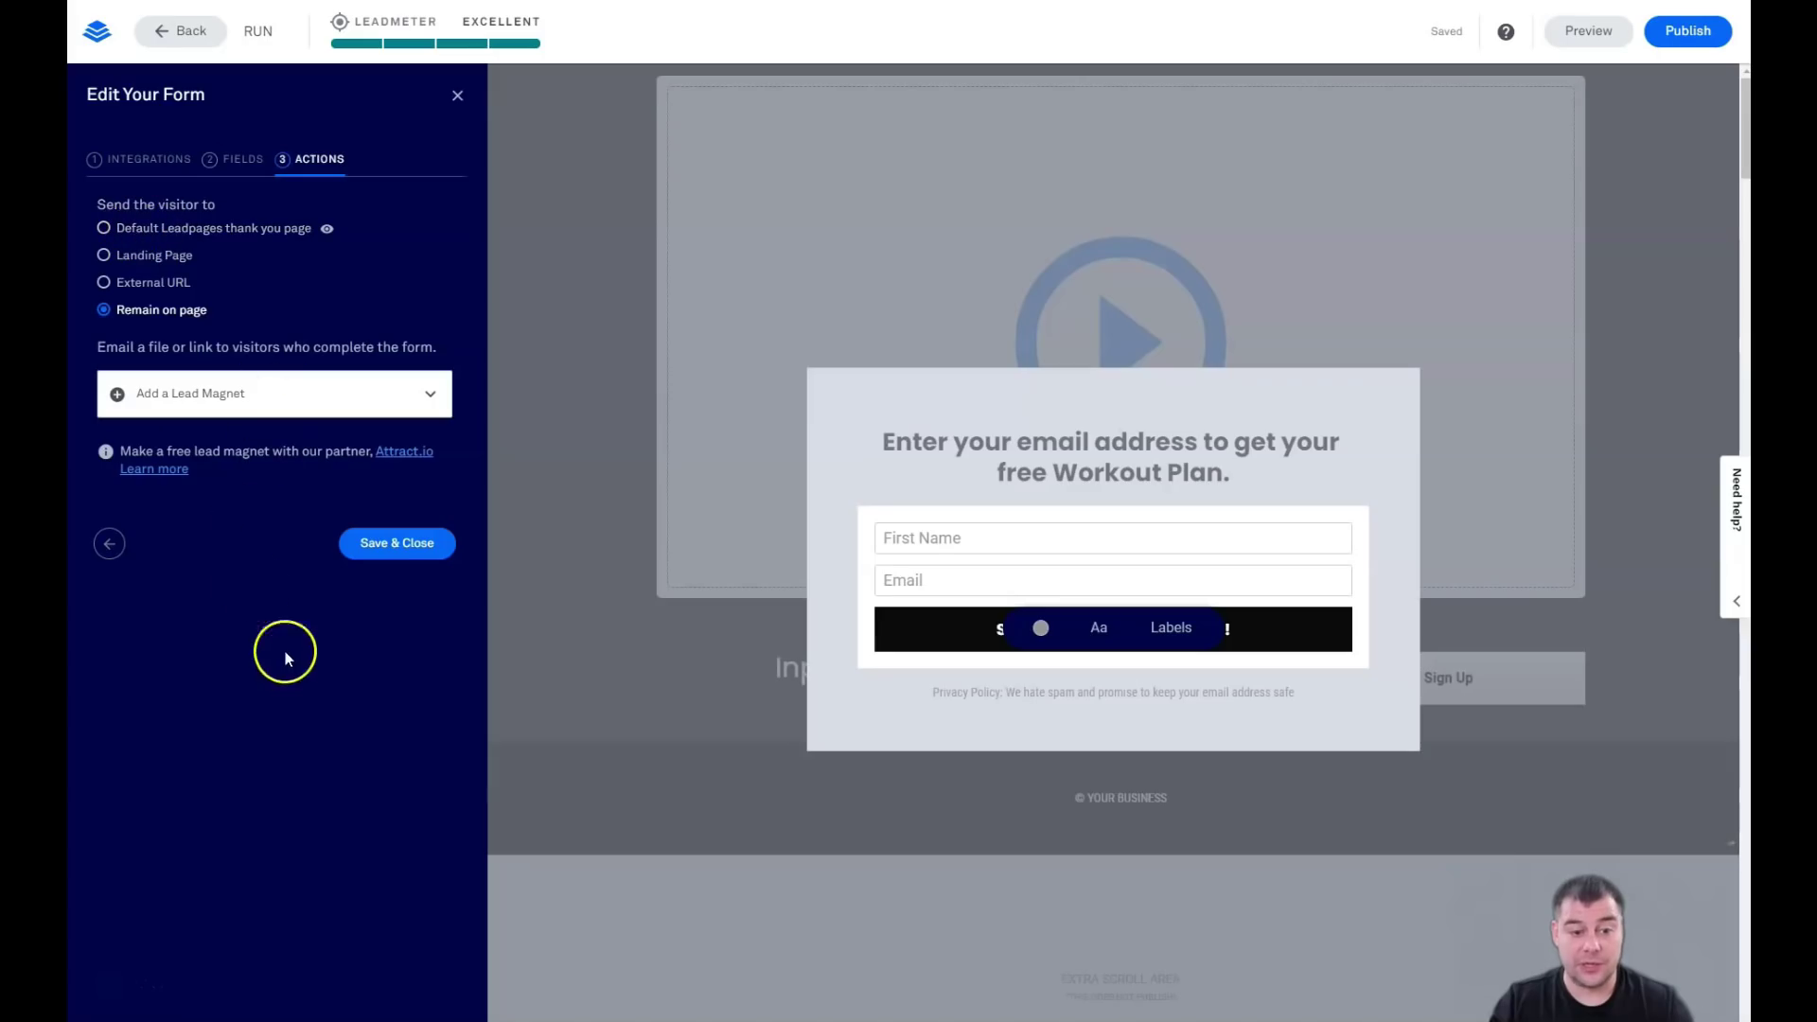
{"action": "left_click", "coordinate": [458, 98]}
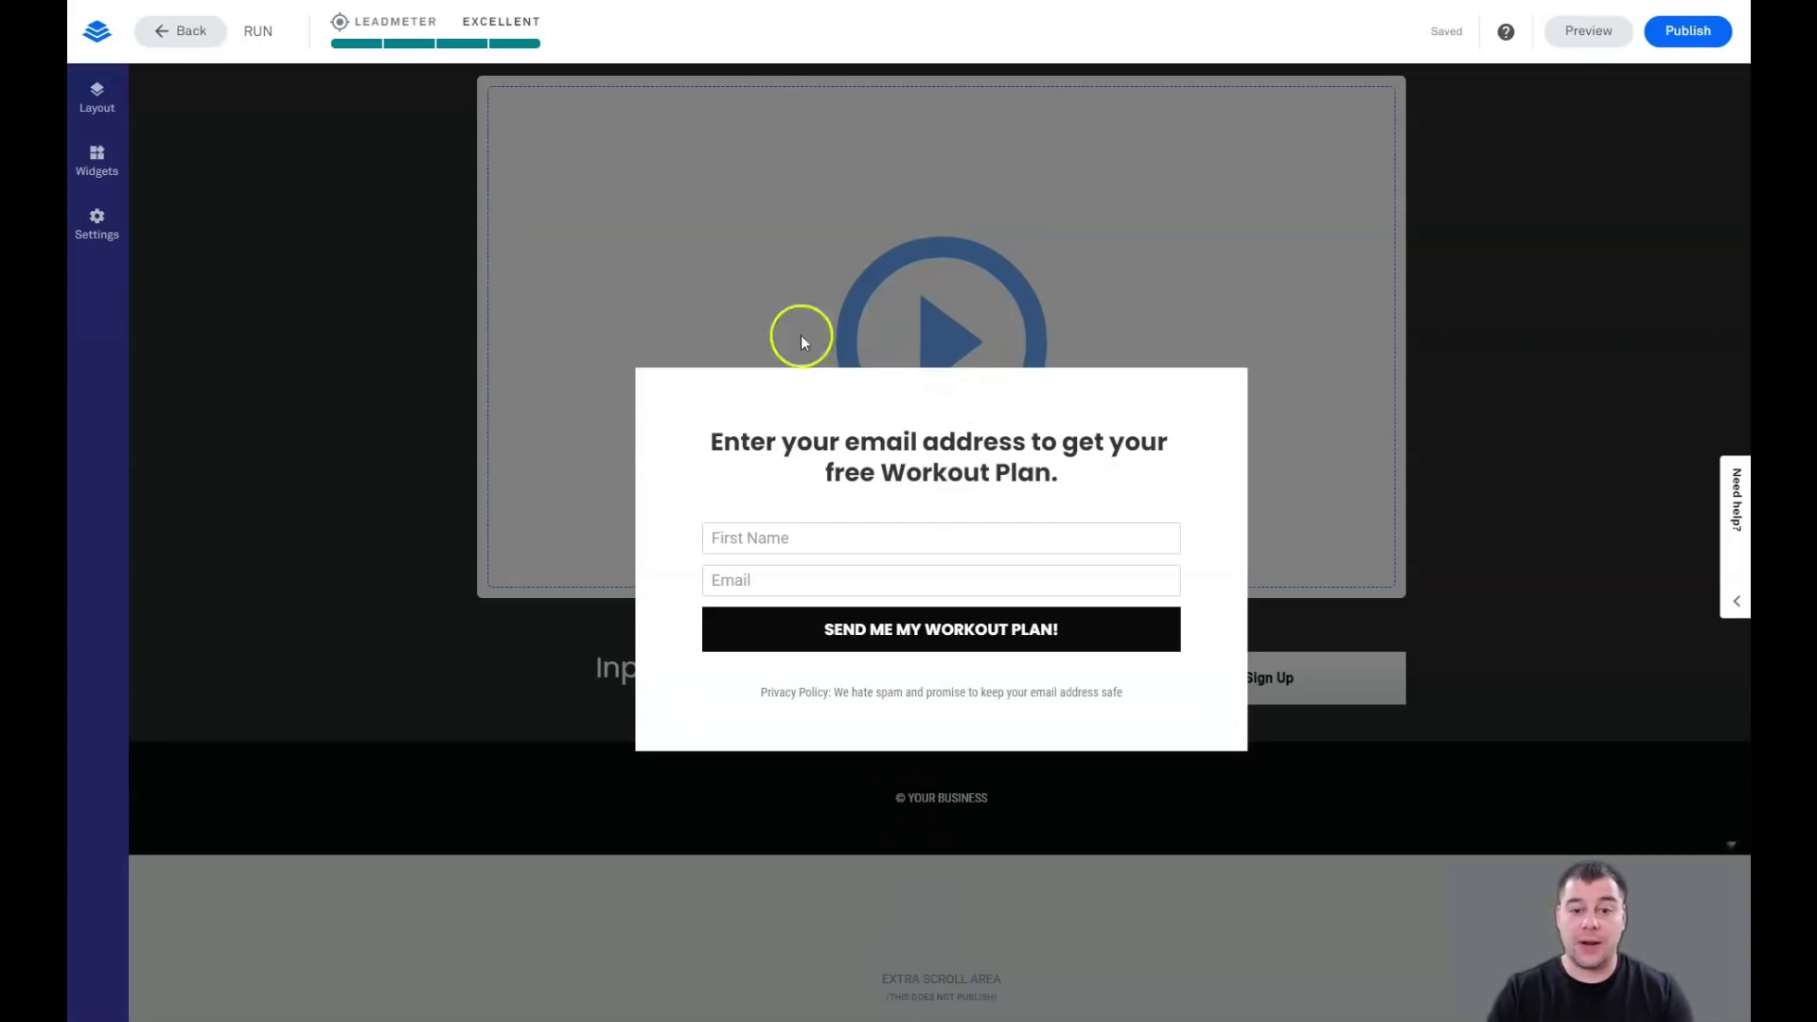
{"action": "left_click", "coordinate": [407, 313]}
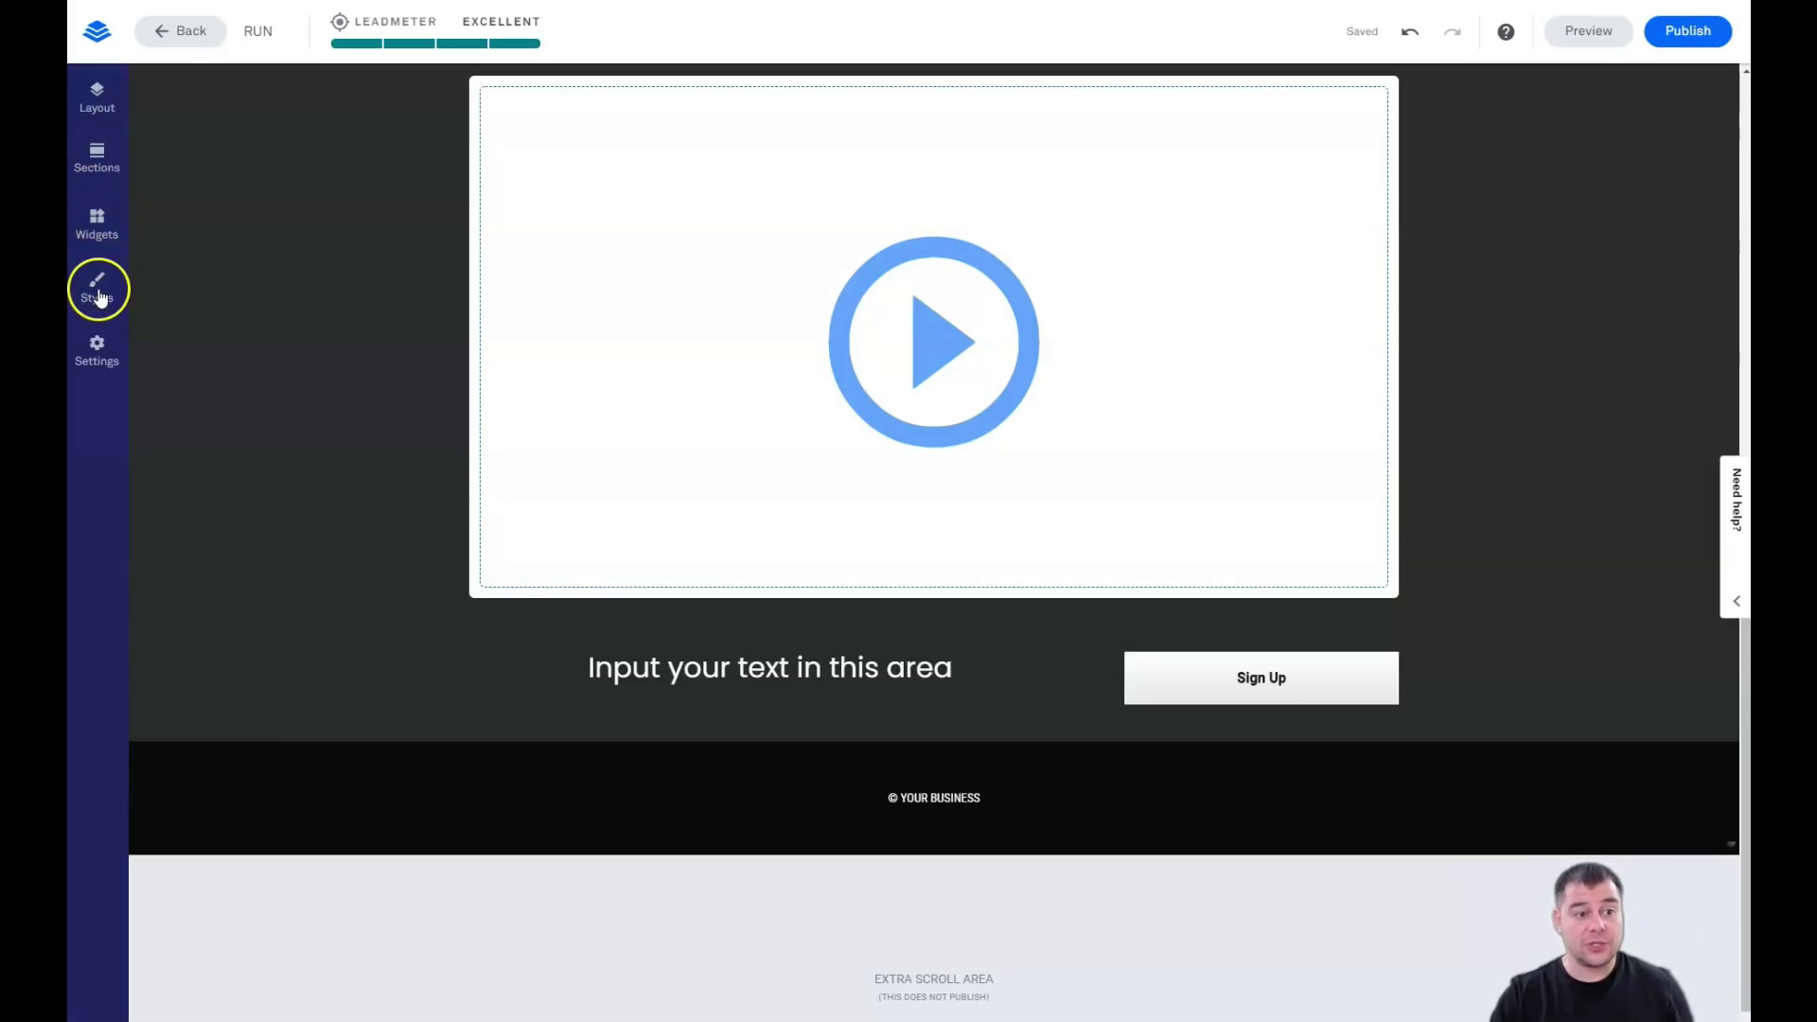
- Examine the page's SEO settings, including the title, description, keywords and the option to block search engine indexing
{"action": "left_click", "coordinate": [98, 356]}
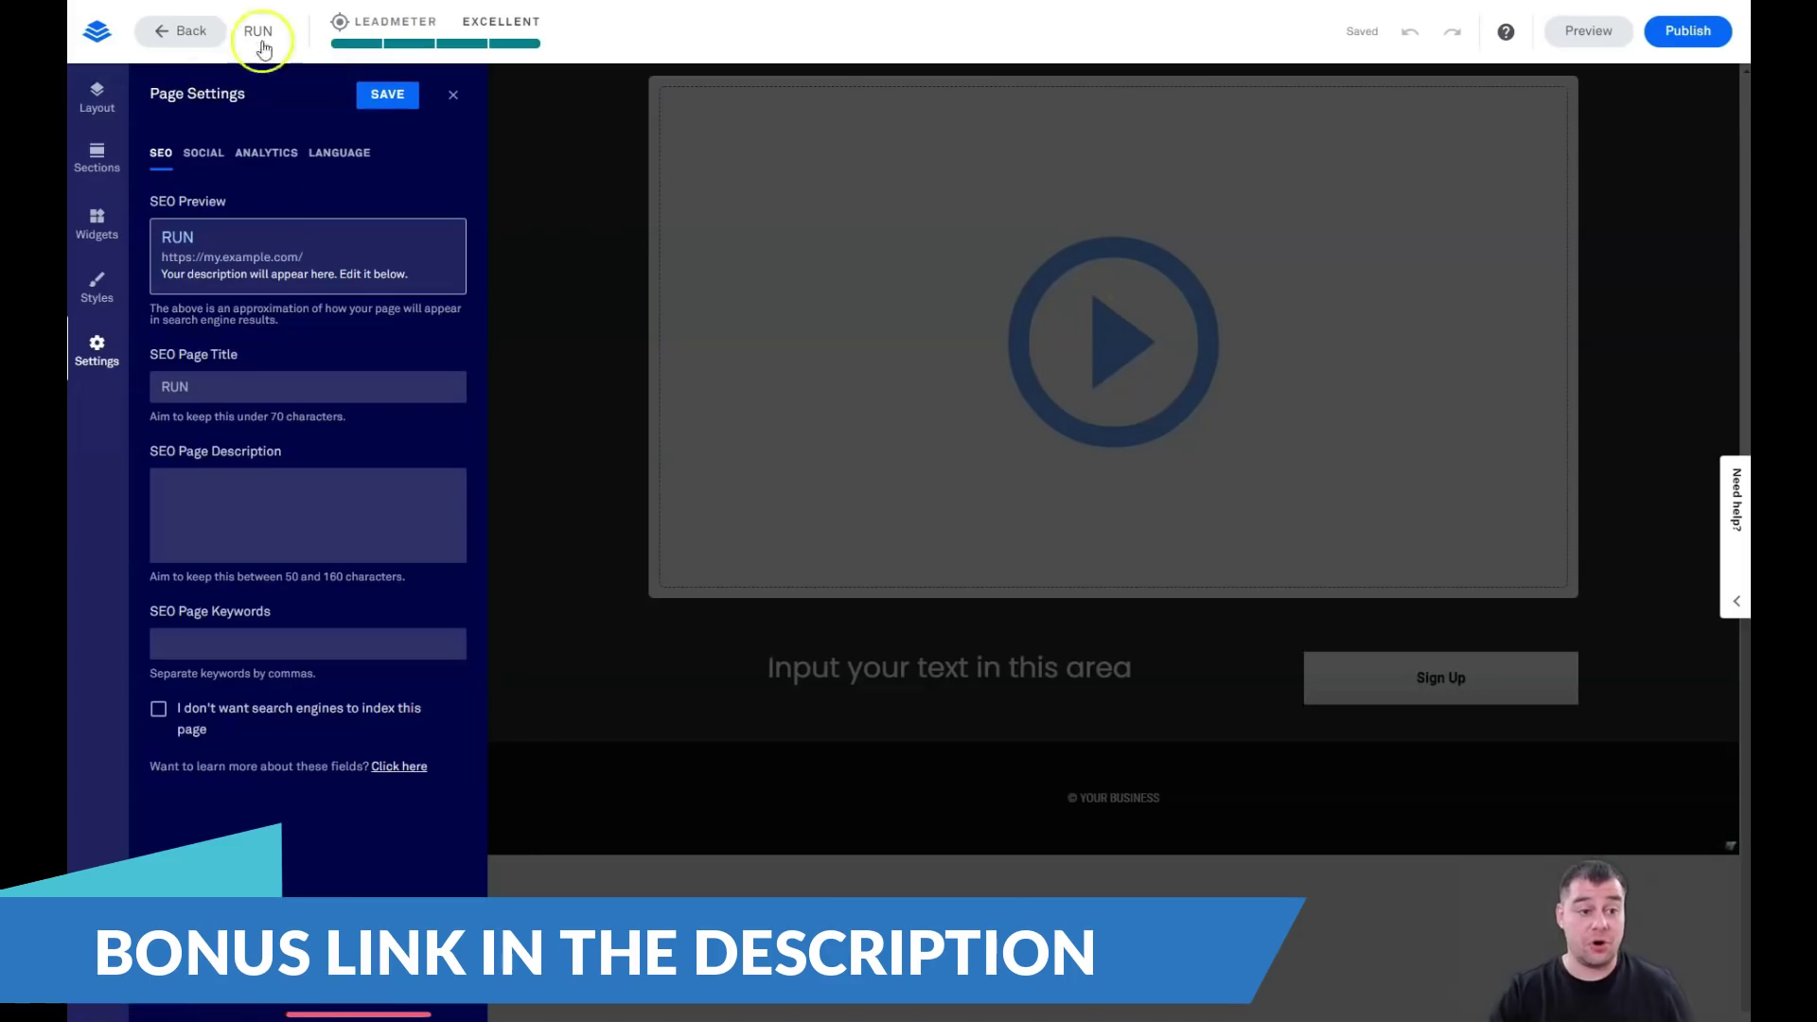
{"action": "left_click", "coordinate": [194, 495]}
{"action": "left_click", "coordinate": [219, 644]}
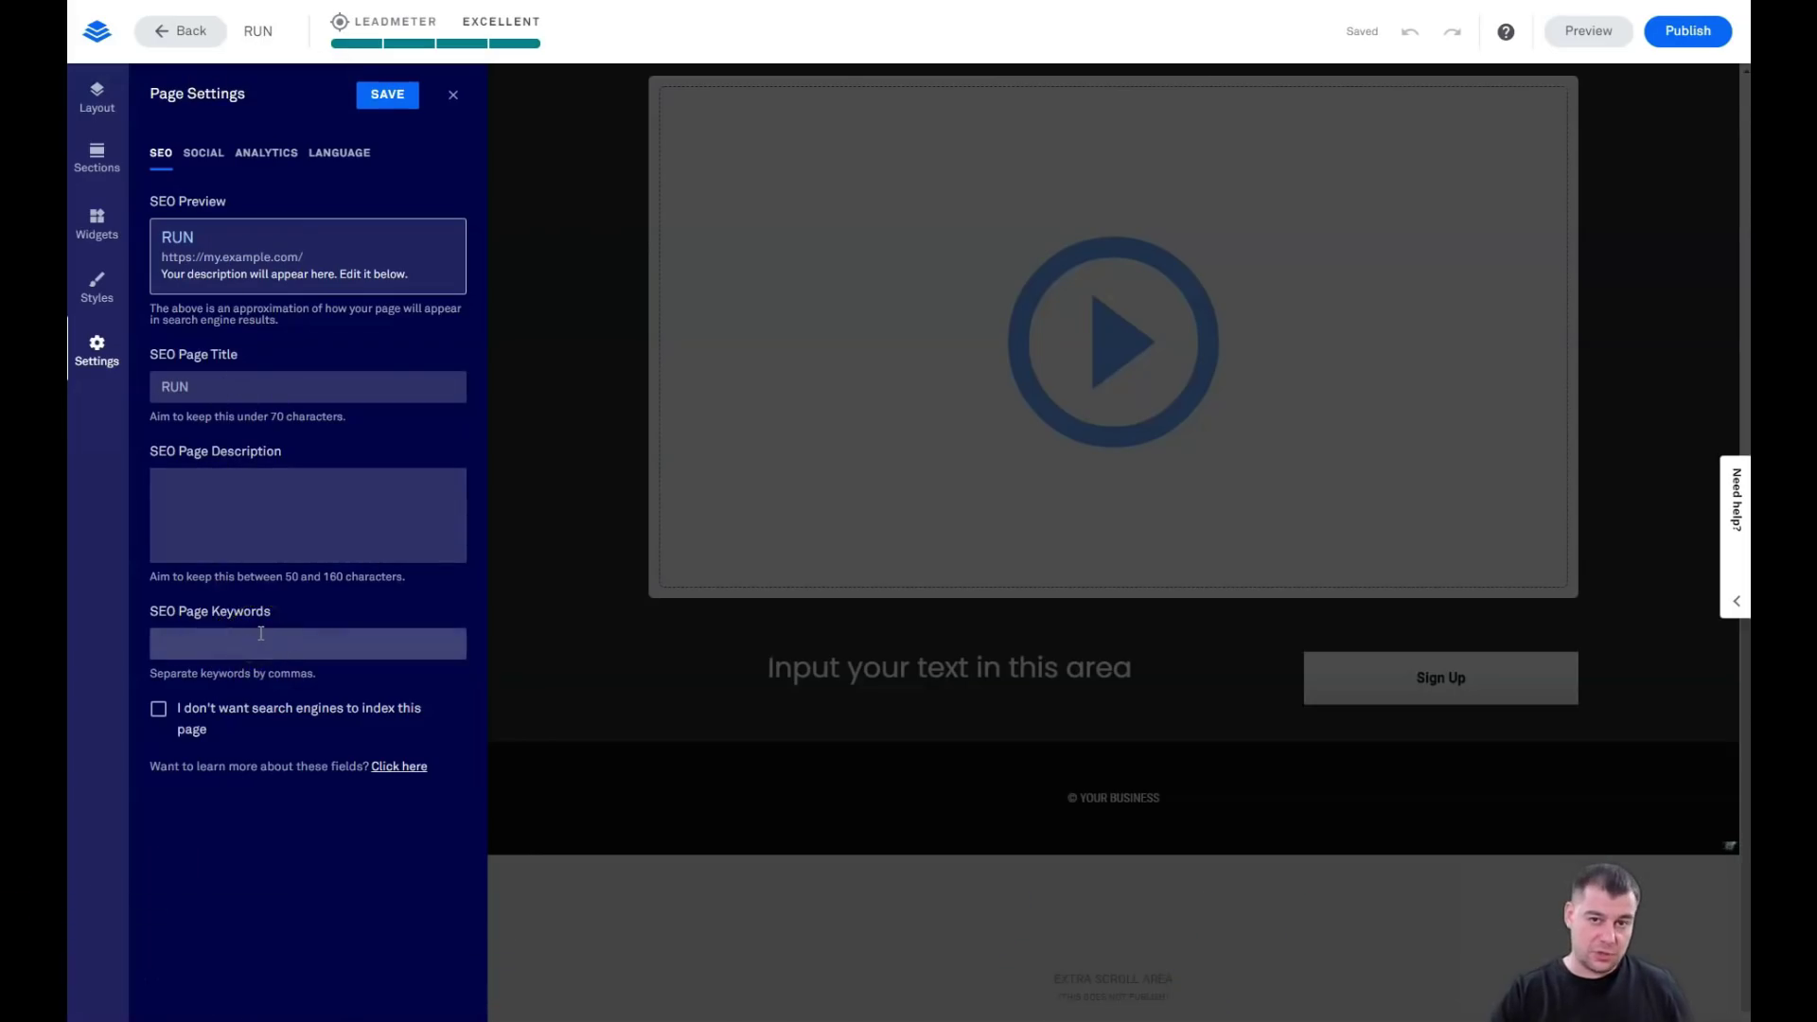
{"action": "left_click", "coordinate": [158, 711]}
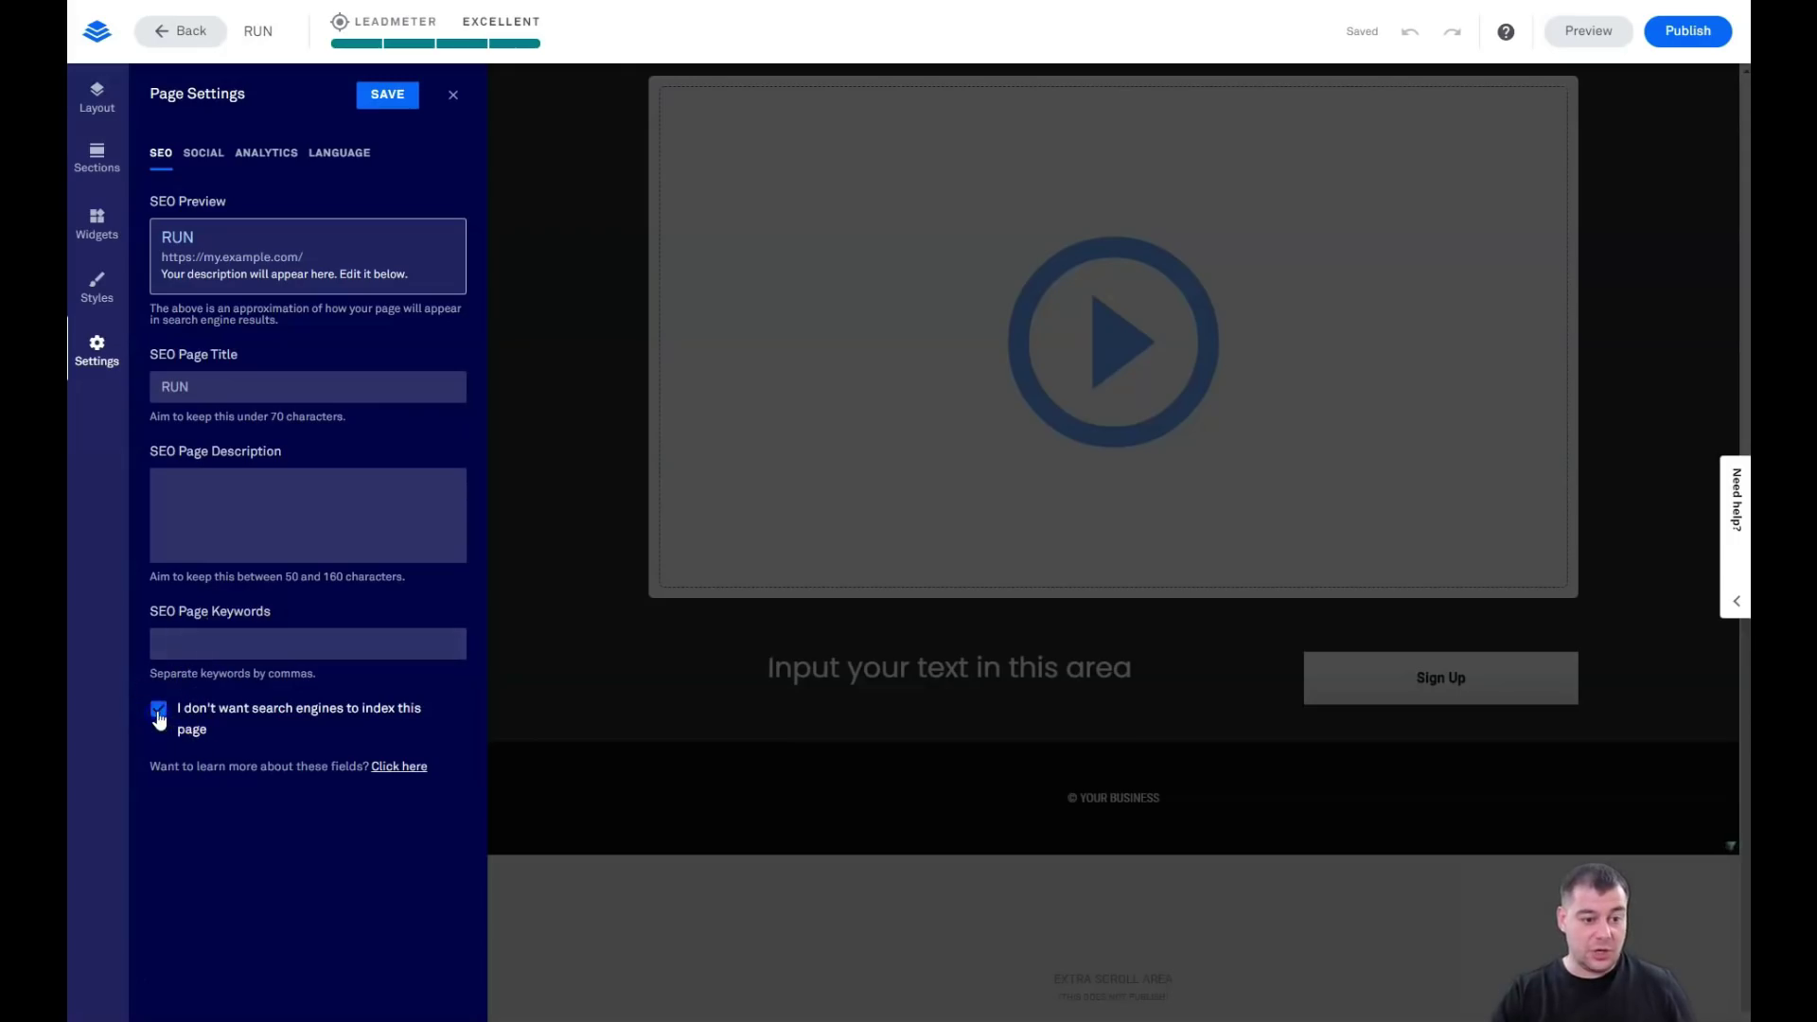
{"action": "left_click", "coordinate": [158, 711]}
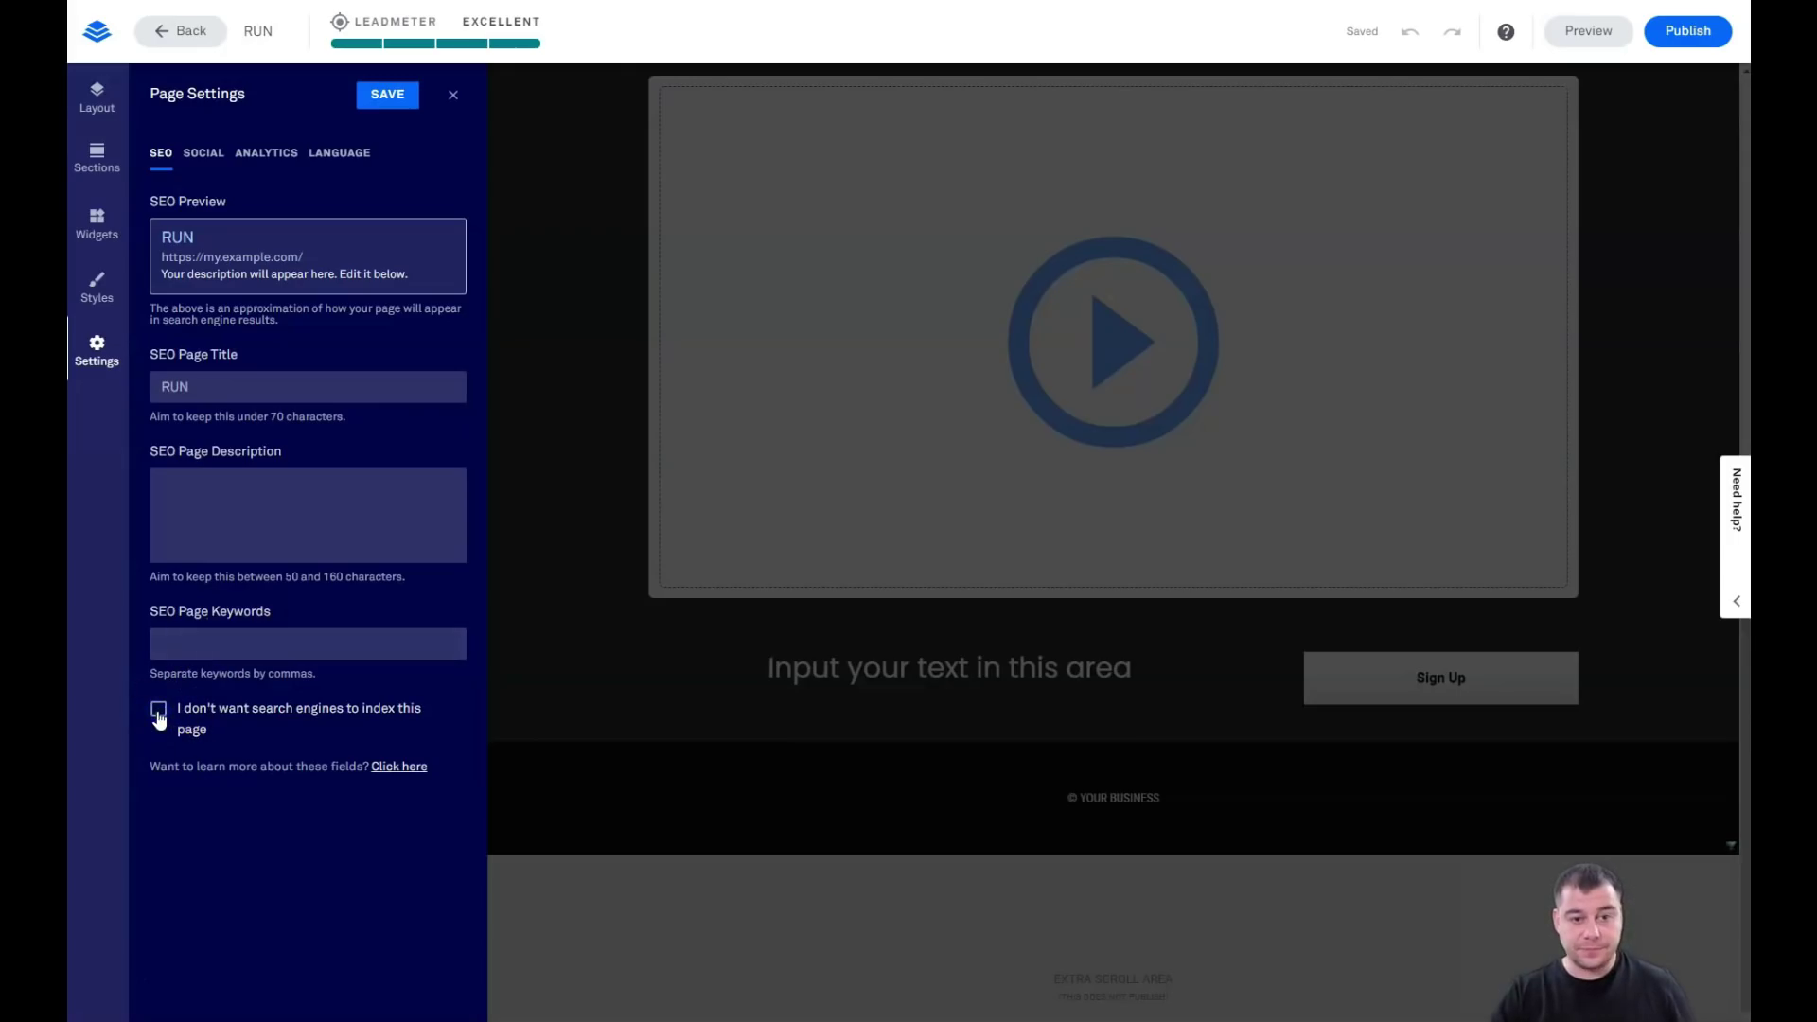
- Examine the page's social sharing settings and its analytics tracking code settings
{"action": "left_click", "coordinate": [198, 160]}
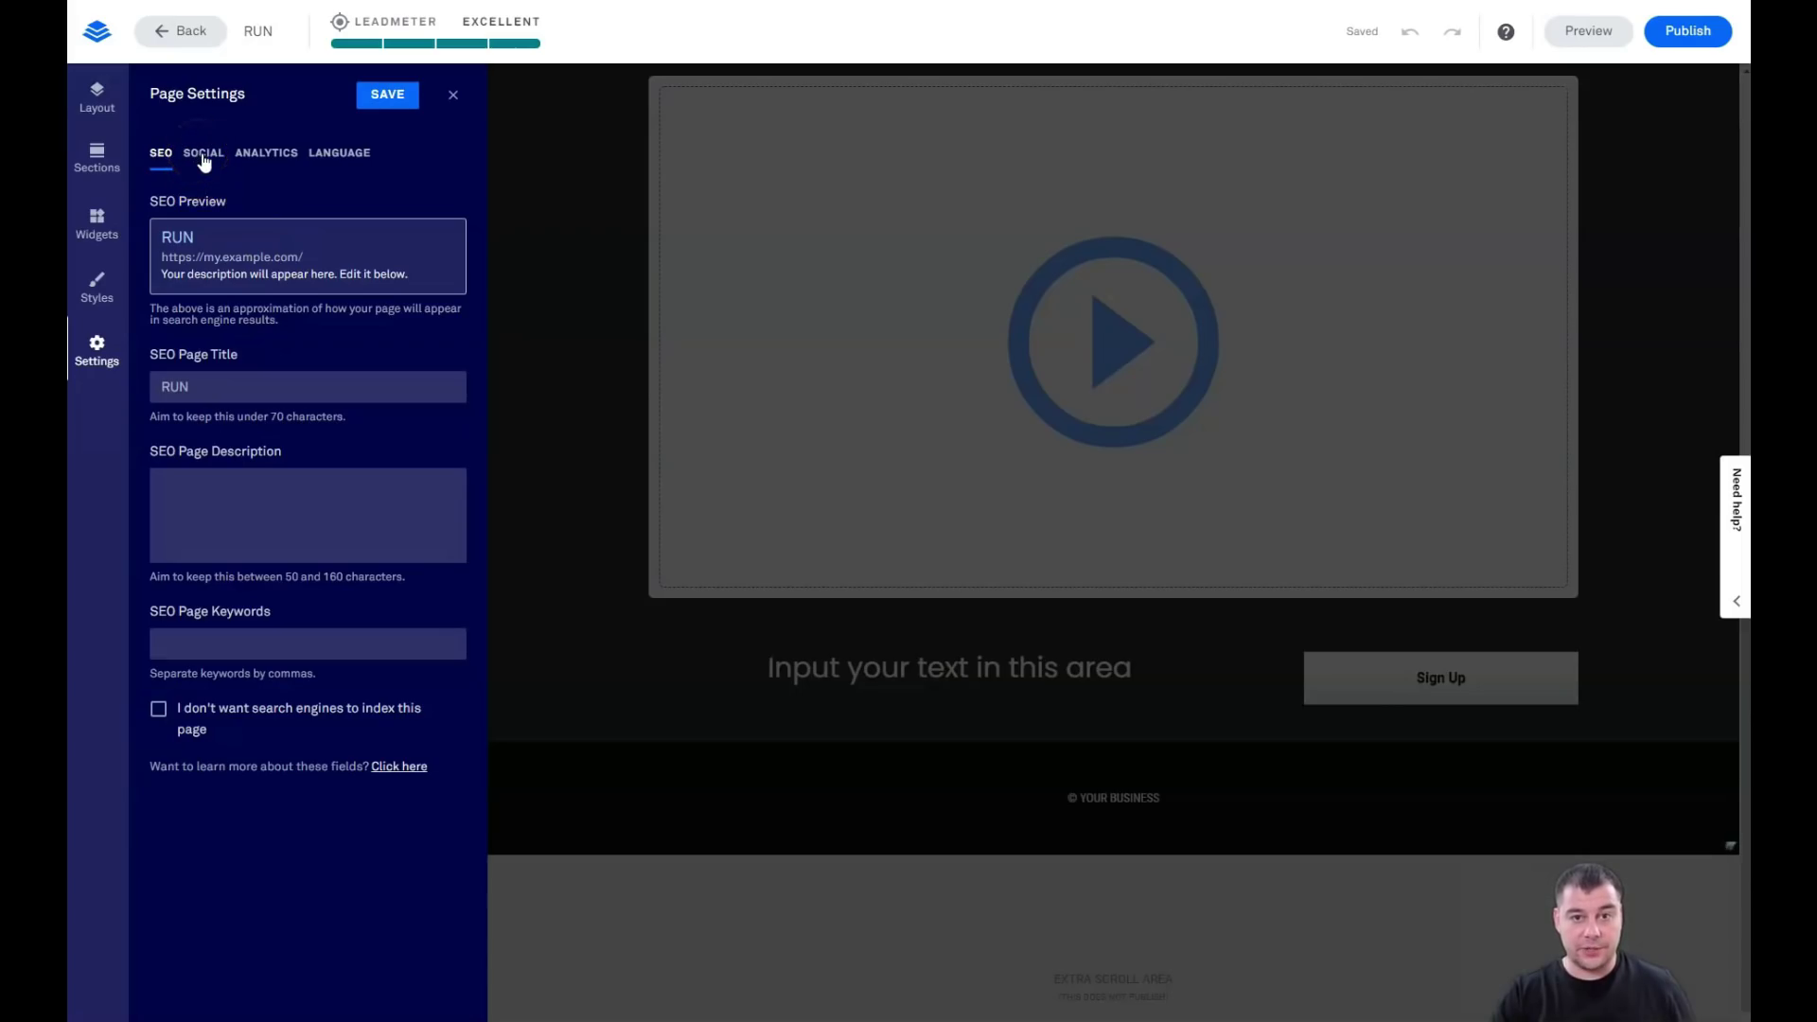
{"action": "left_click", "coordinate": [202, 159]}
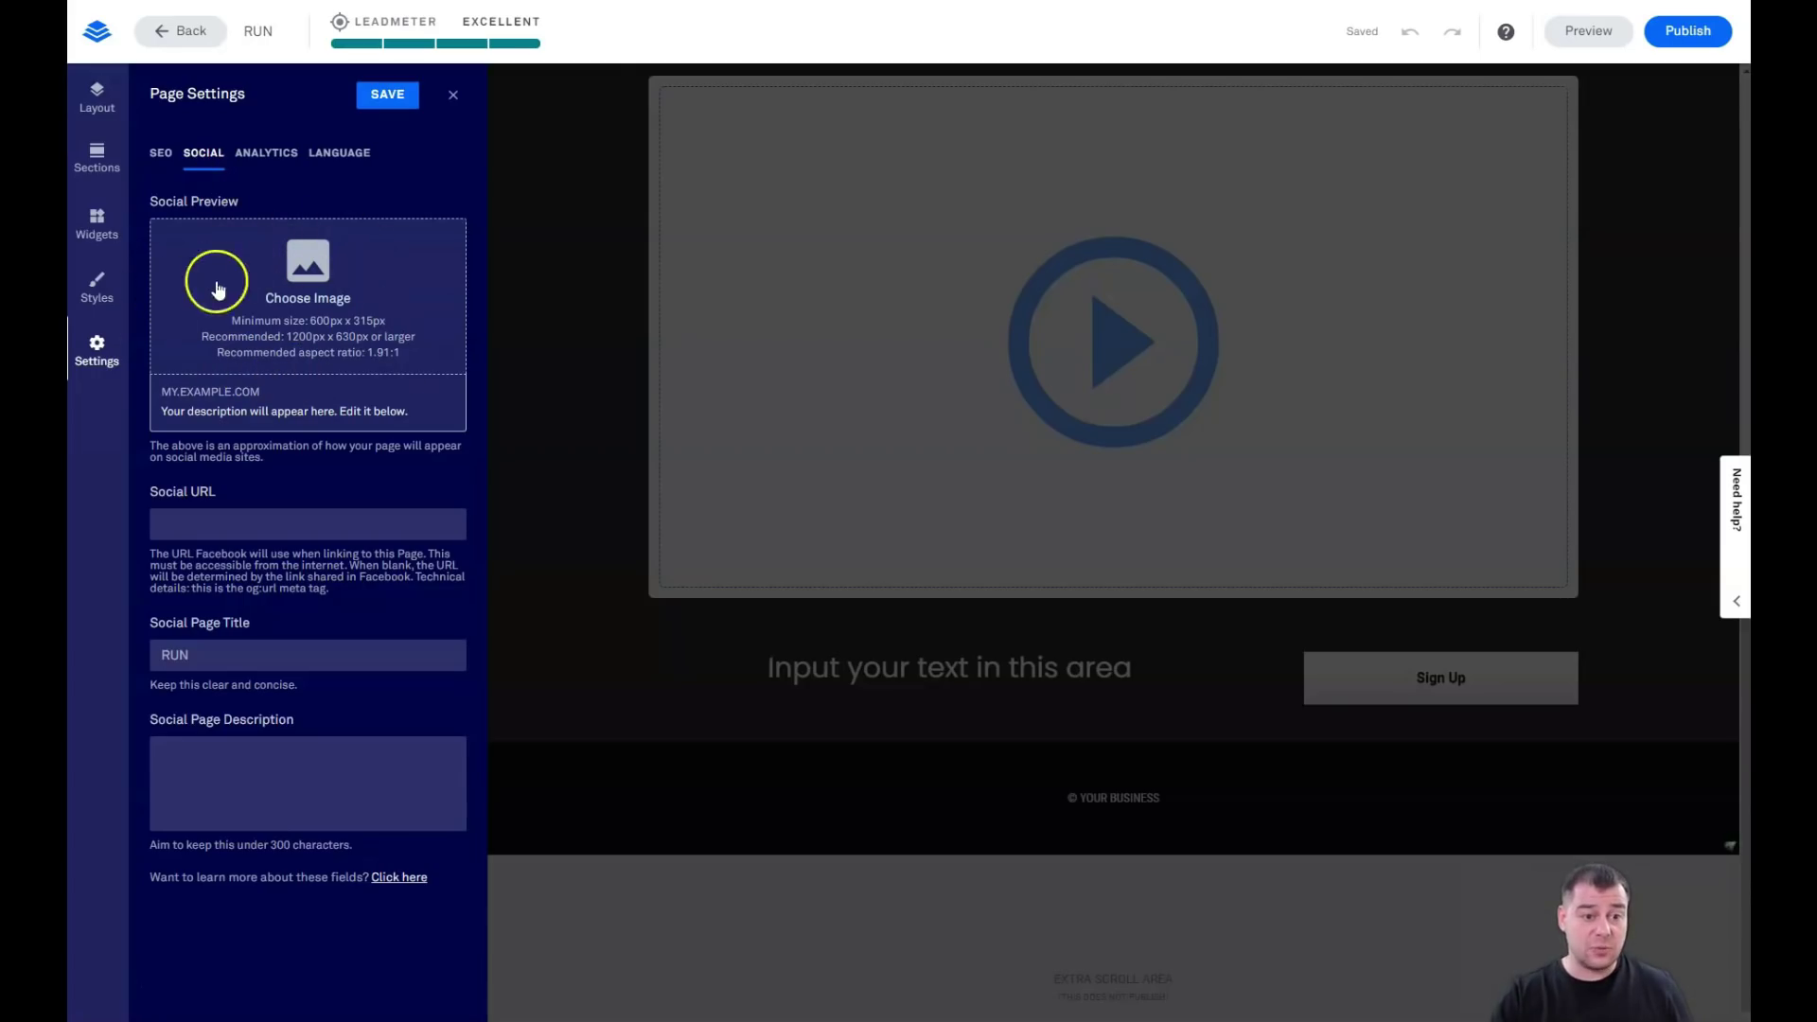
{"action": "left_click", "coordinate": [254, 159]}
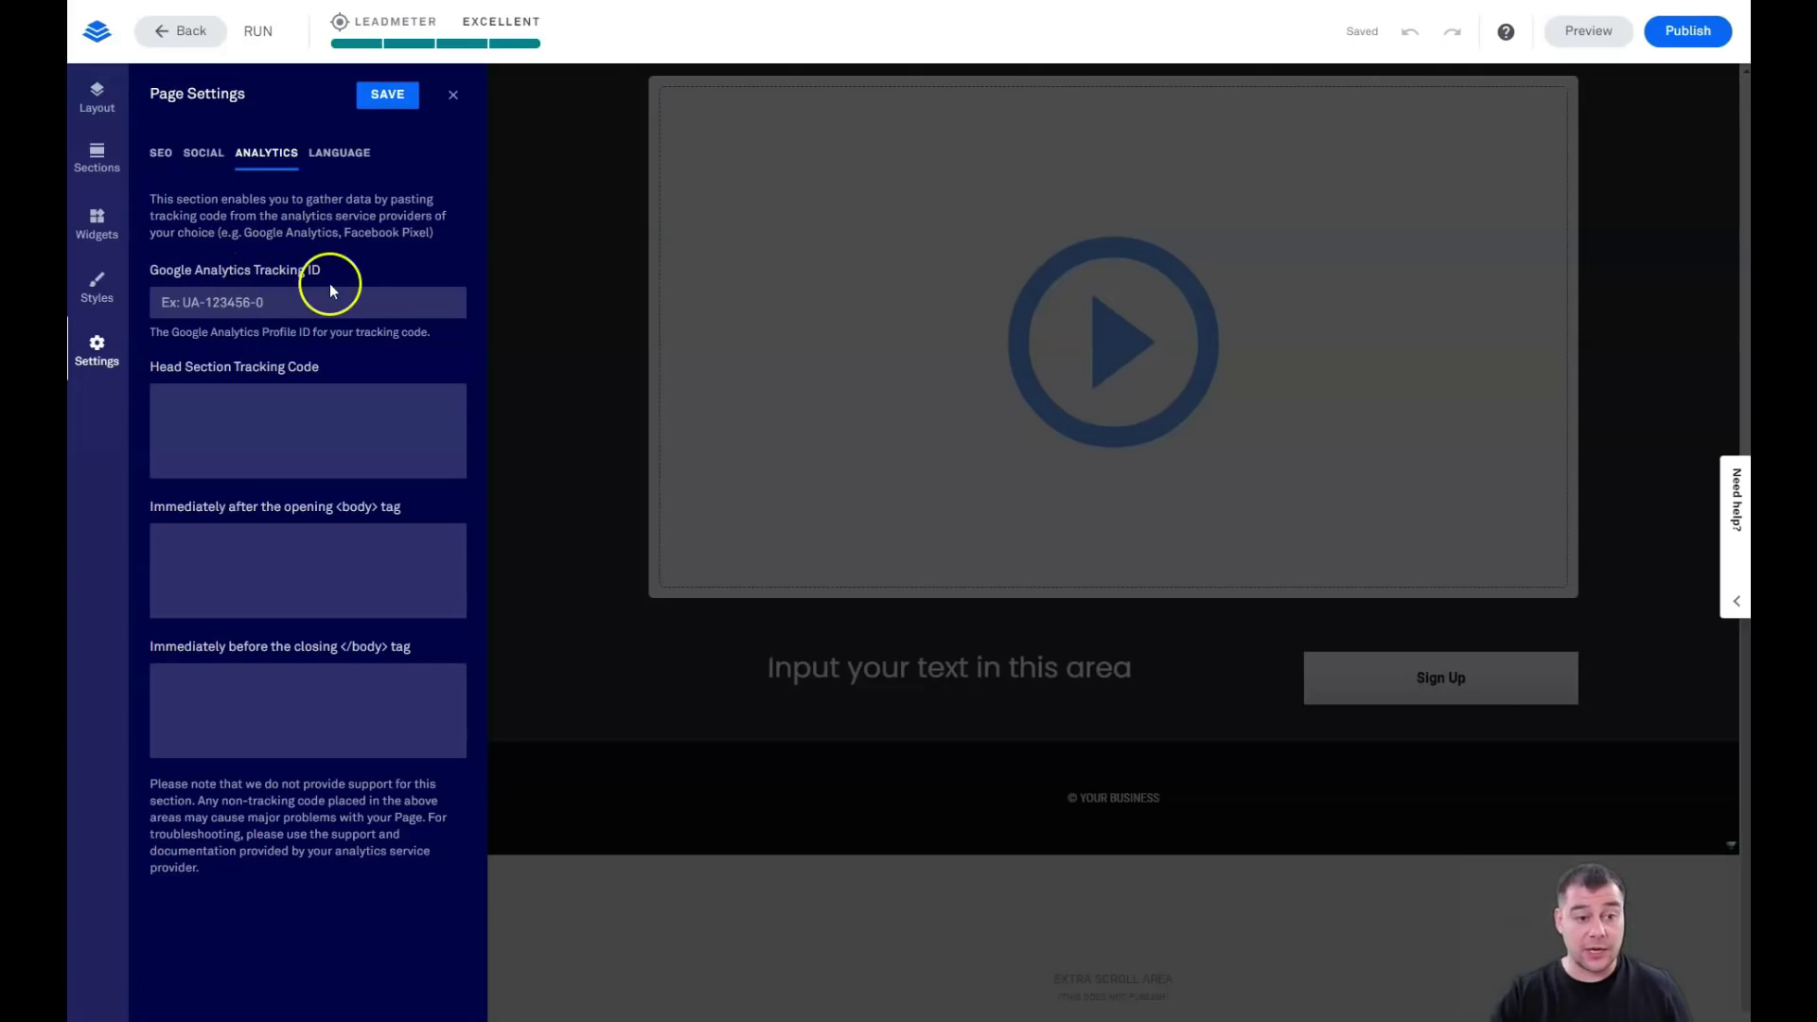
- Keep the page's display language at English (Default), and save and close the page settings
{"action": "left_click", "coordinate": [331, 153]}
{"action": "left_click", "coordinate": [439, 344]}
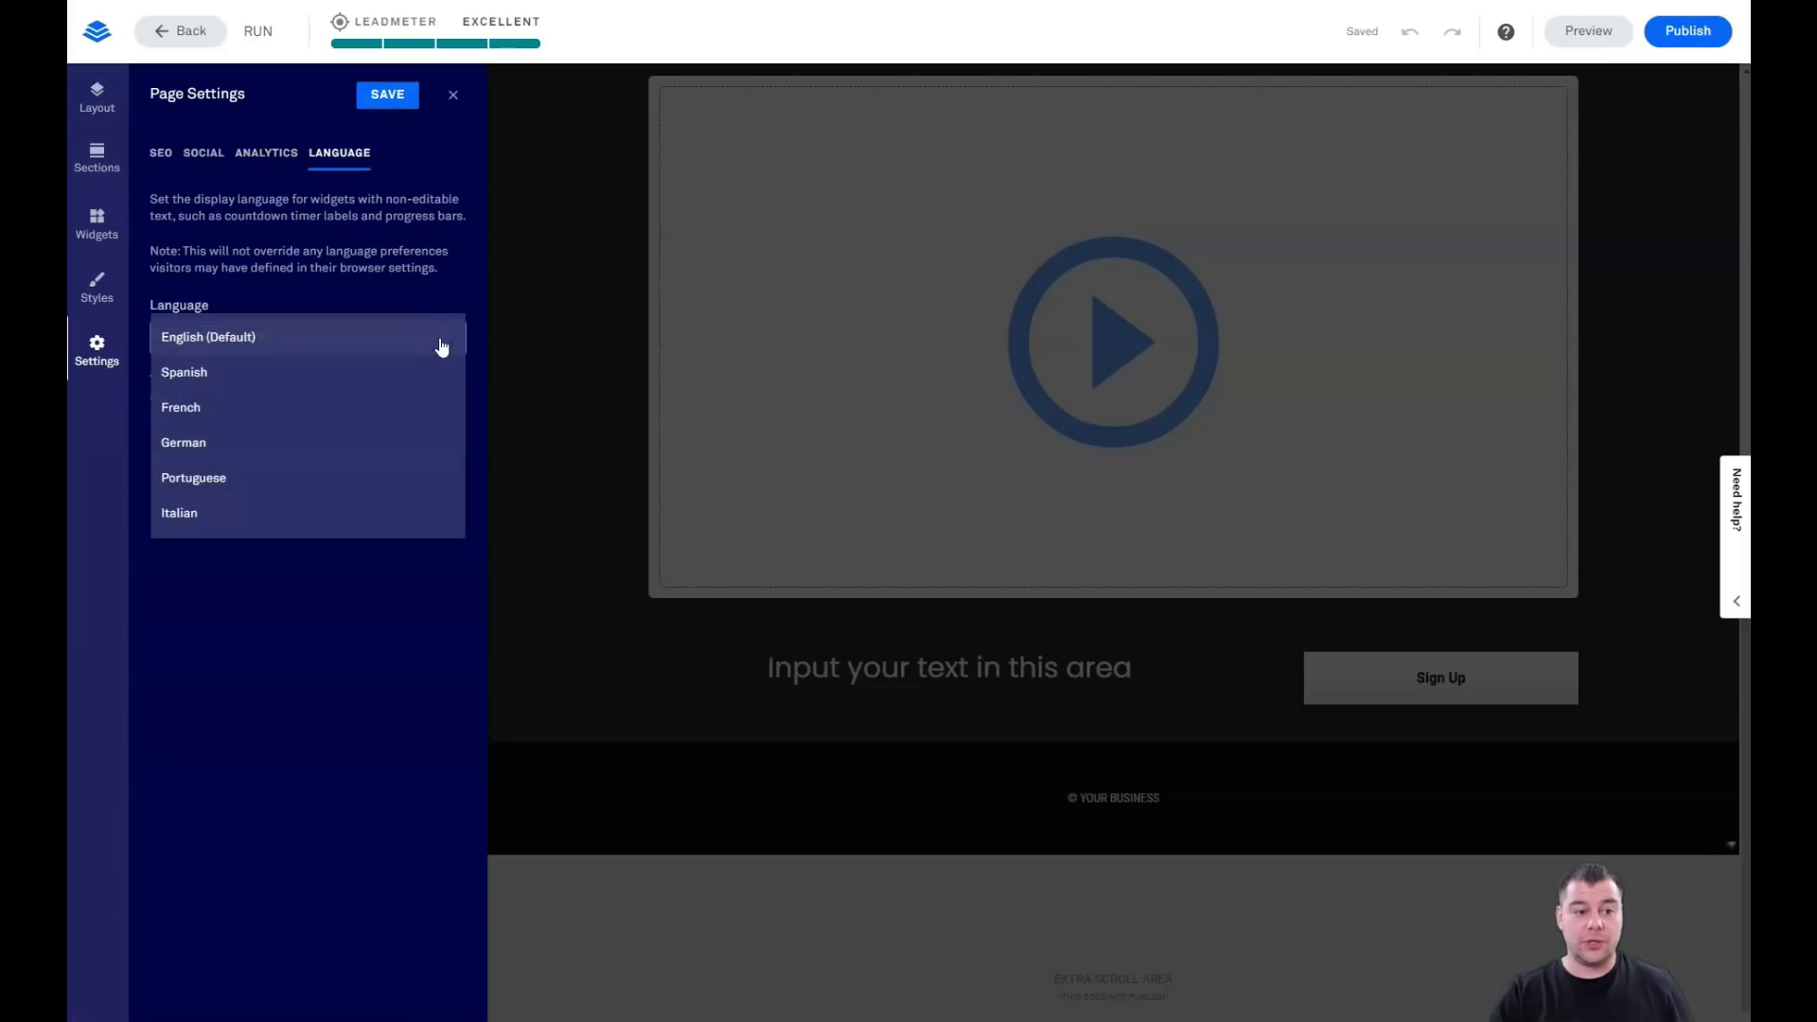
{"action": "left_click", "coordinate": [441, 342]}
{"action": "left_click", "coordinate": [451, 99]}
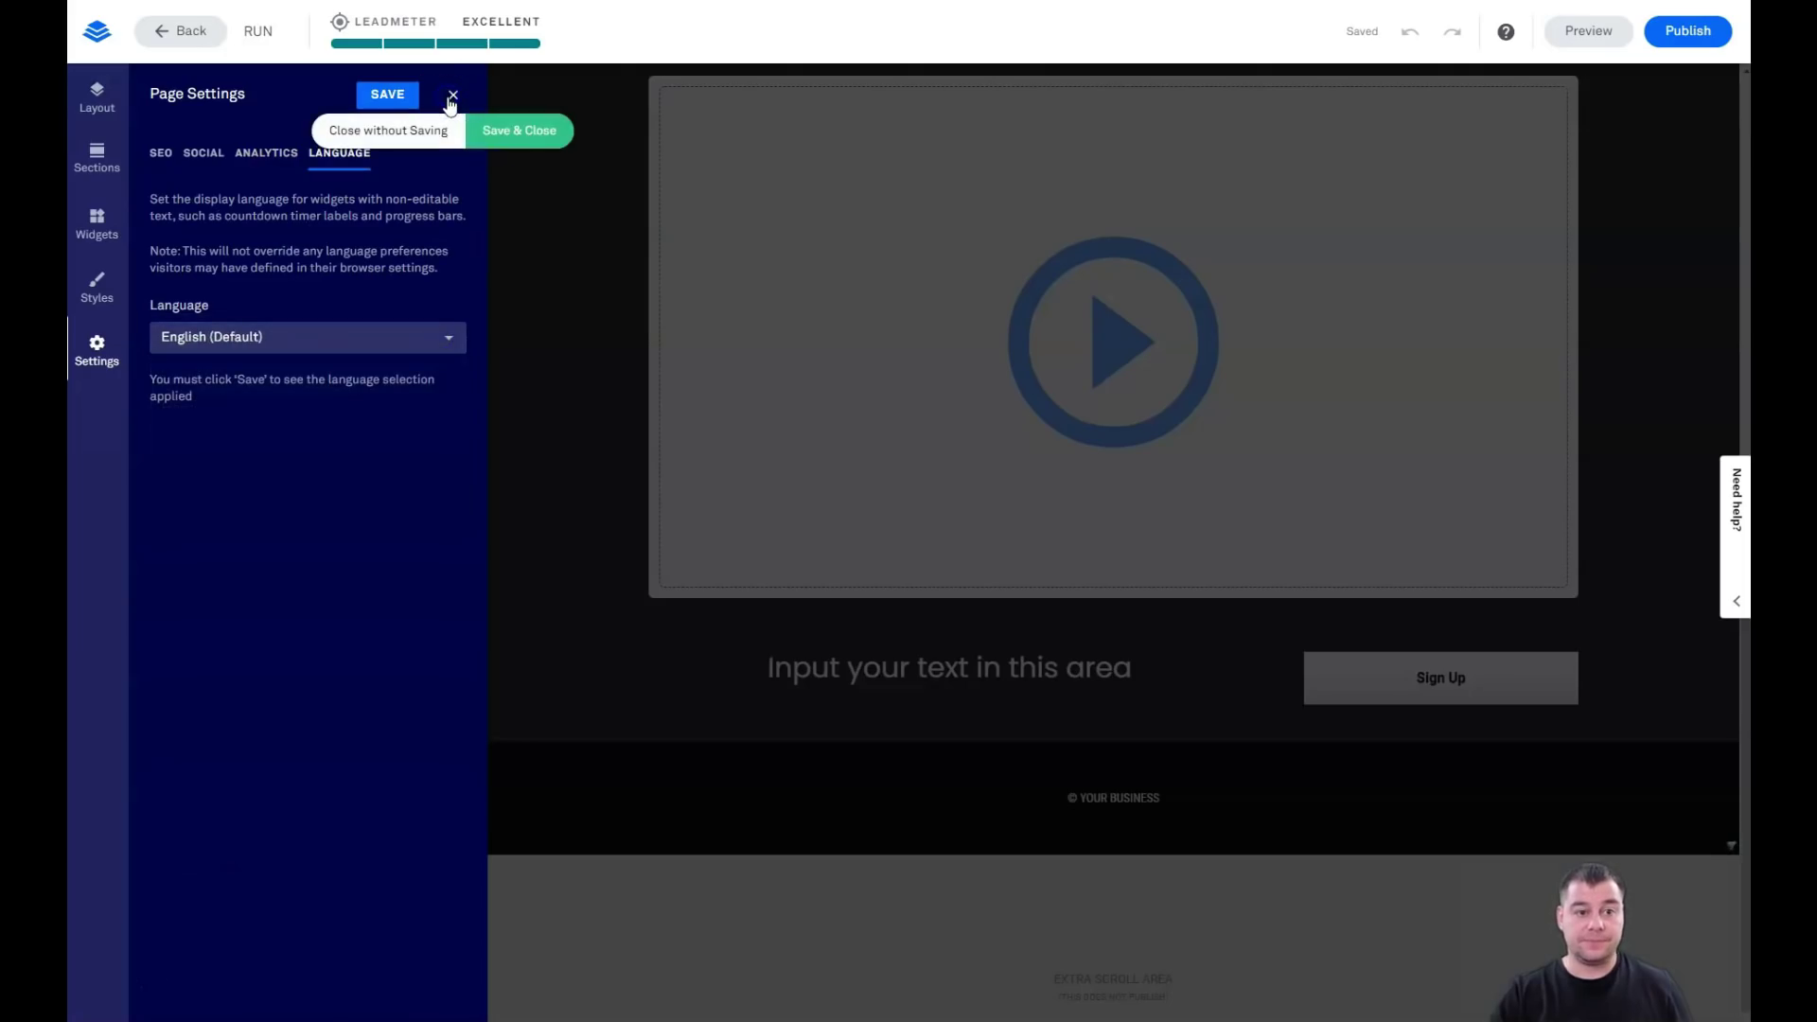
{"action": "left_click", "coordinate": [508, 131]}
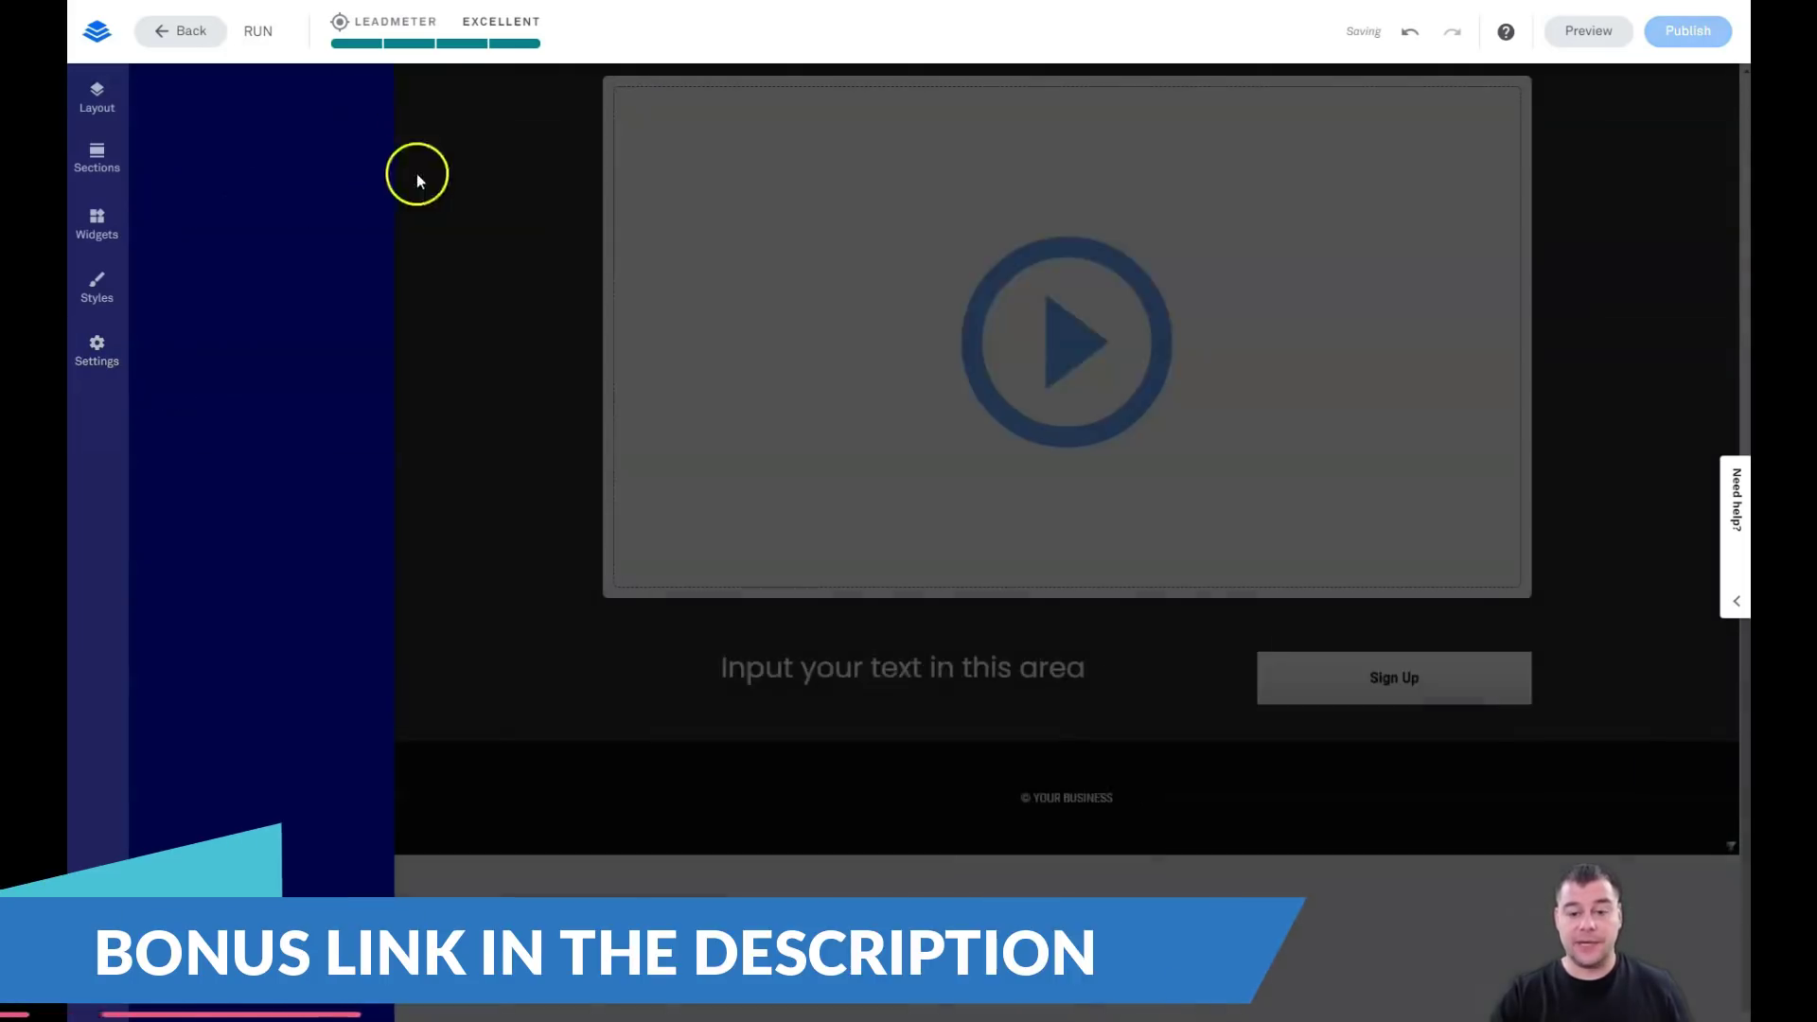
{"action": "scroll", "coordinate": [944, 623], "scroll_direction": "up", "scroll_amount": 10}
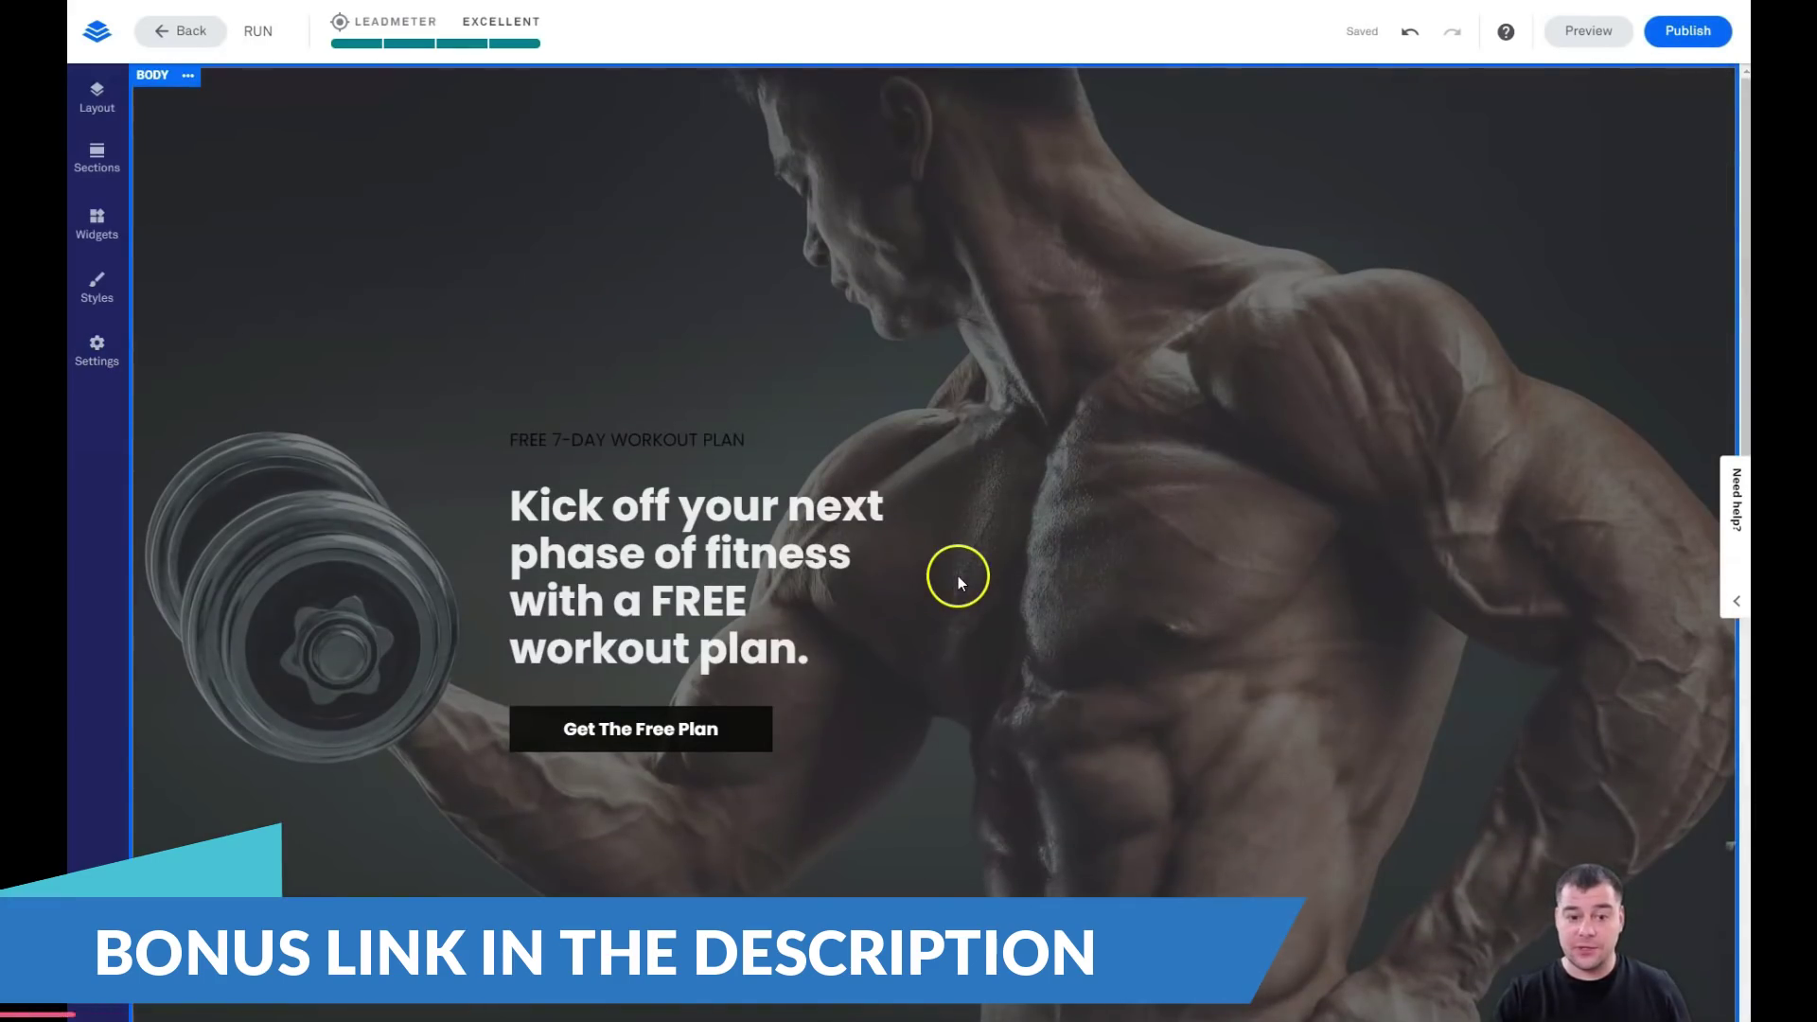
{"action": "scroll", "coordinate": [956, 565], "scroll_direction": "down", "scroll_amount": 10}
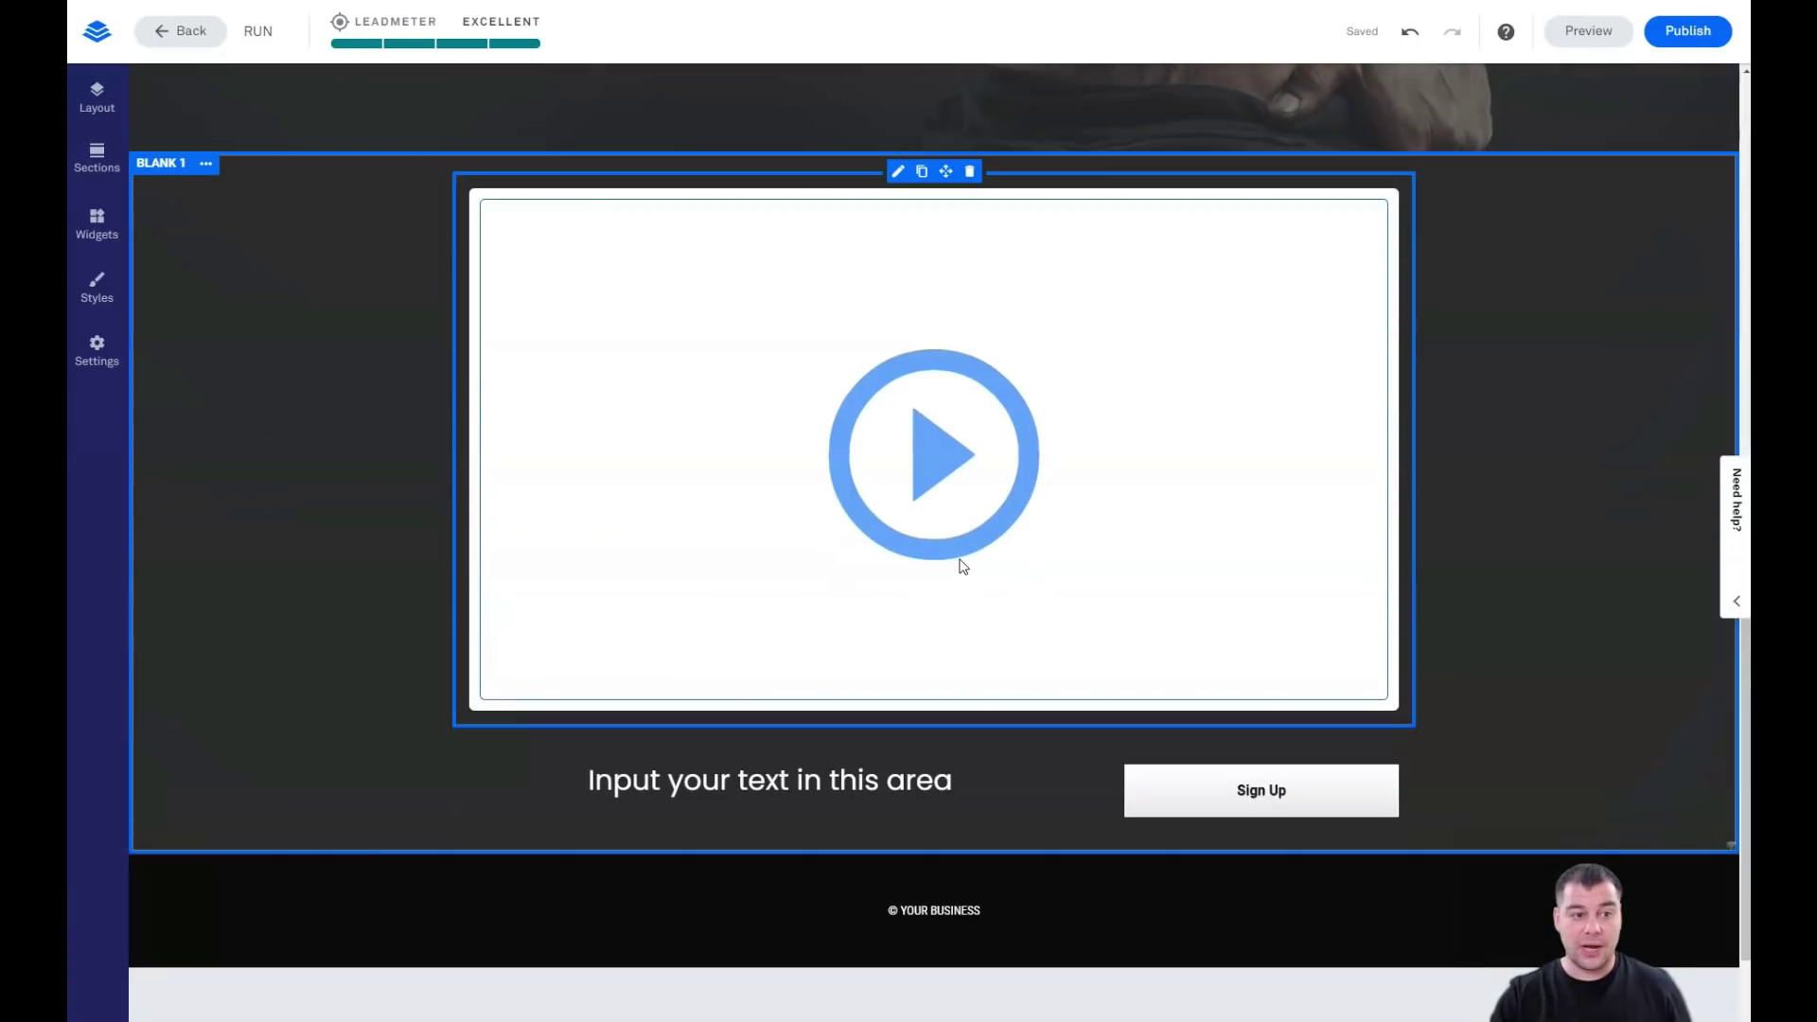
{"action": "left_click", "coordinate": [1075, 578]}
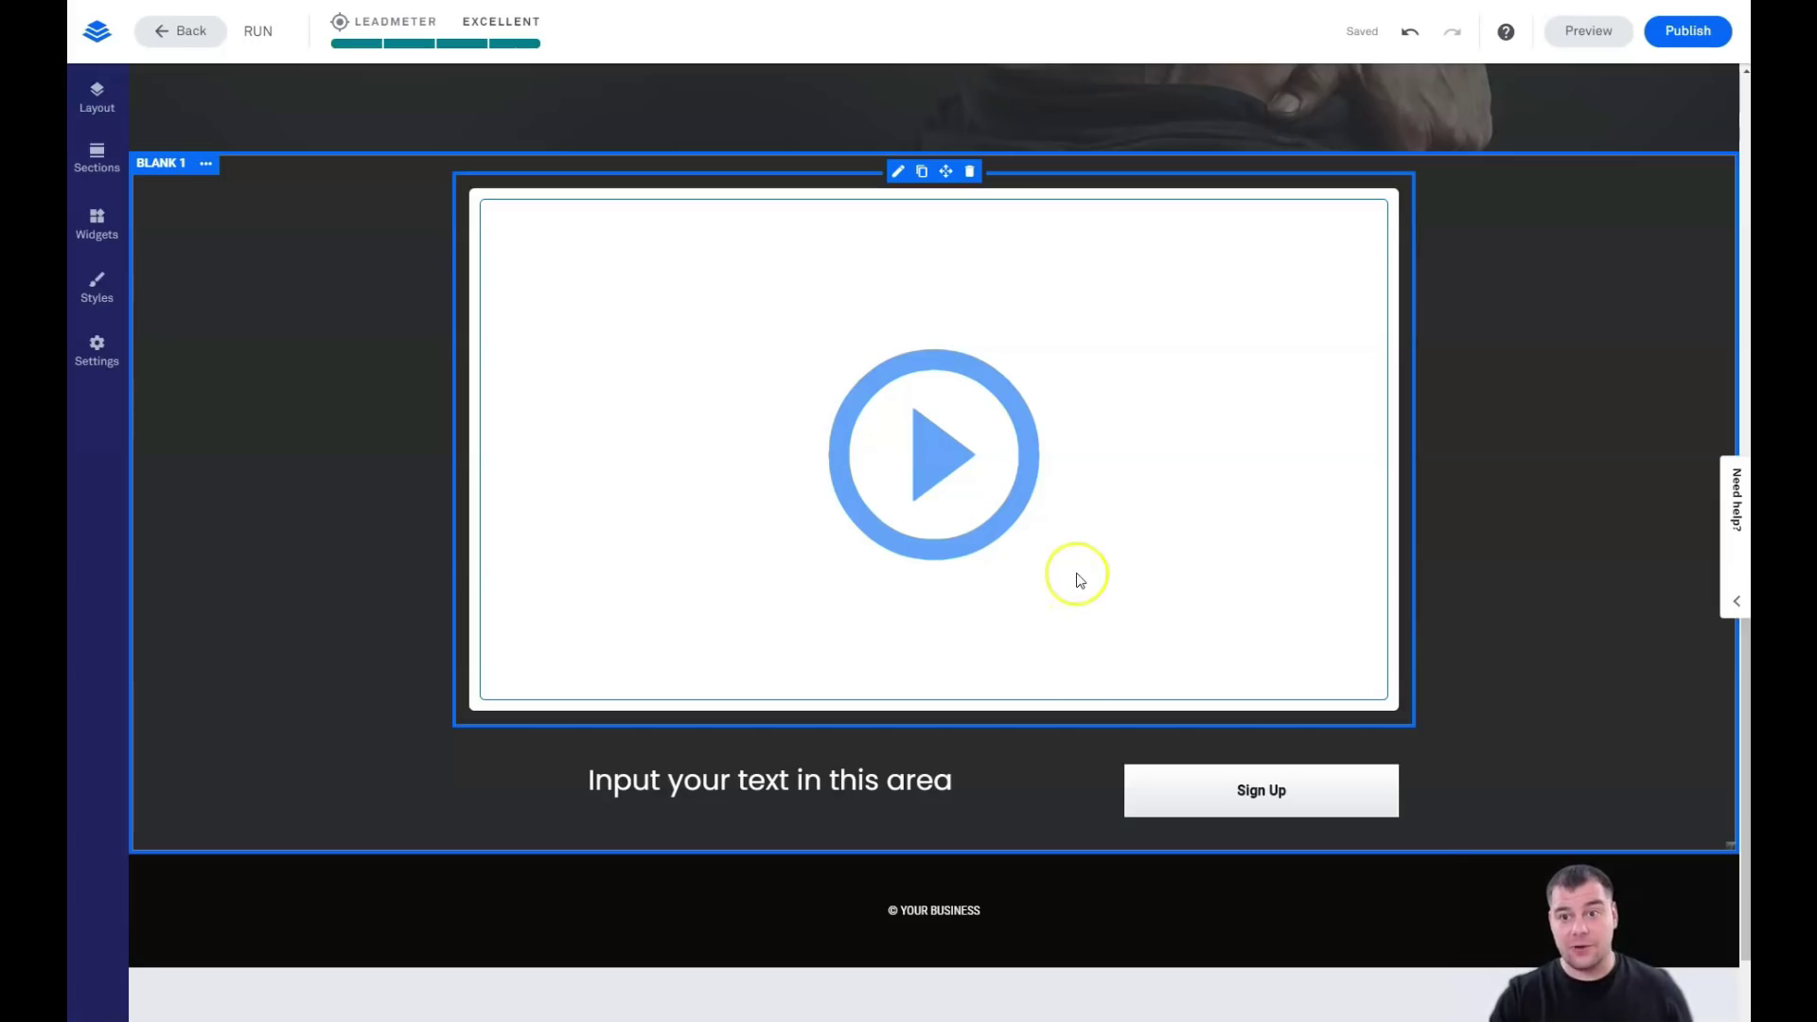
{"action": "left_click", "coordinate": [998, 563]}
{"action": "left_click", "coordinate": [1013, 569]}
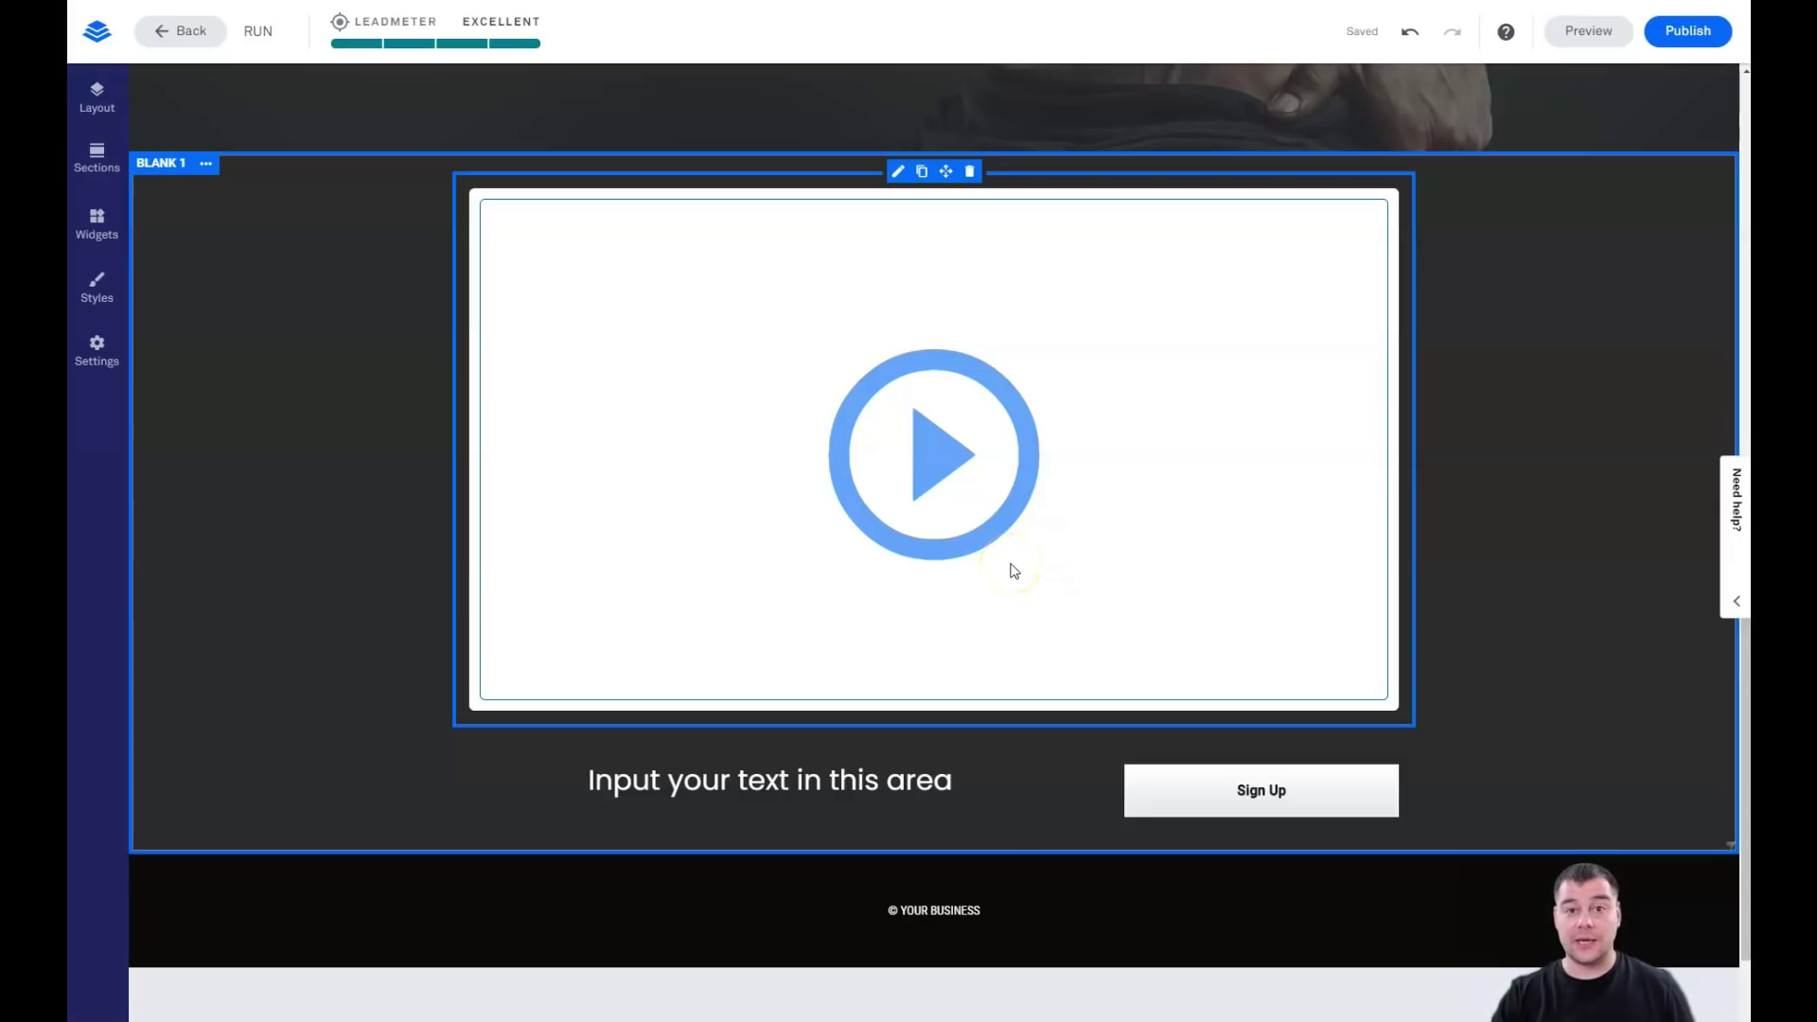
{"action": "left_click", "coordinate": [1014, 547]}
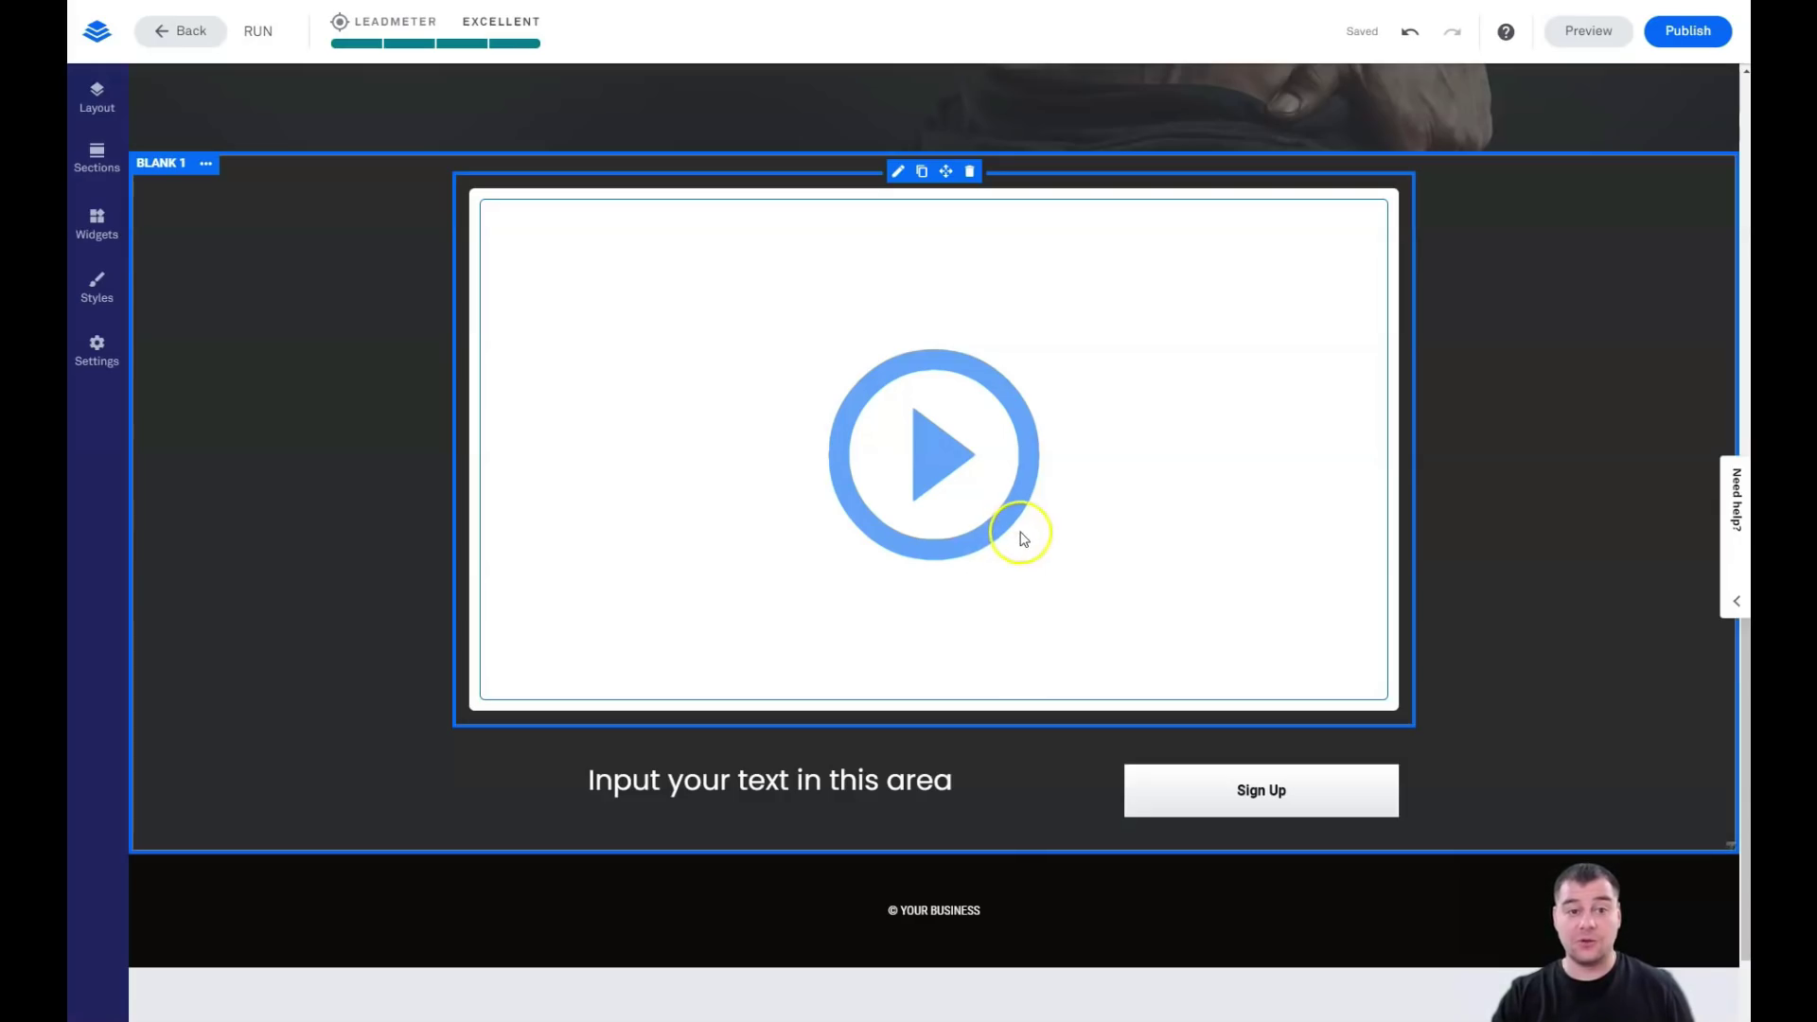
{"action": "left_click", "coordinate": [1025, 527]}
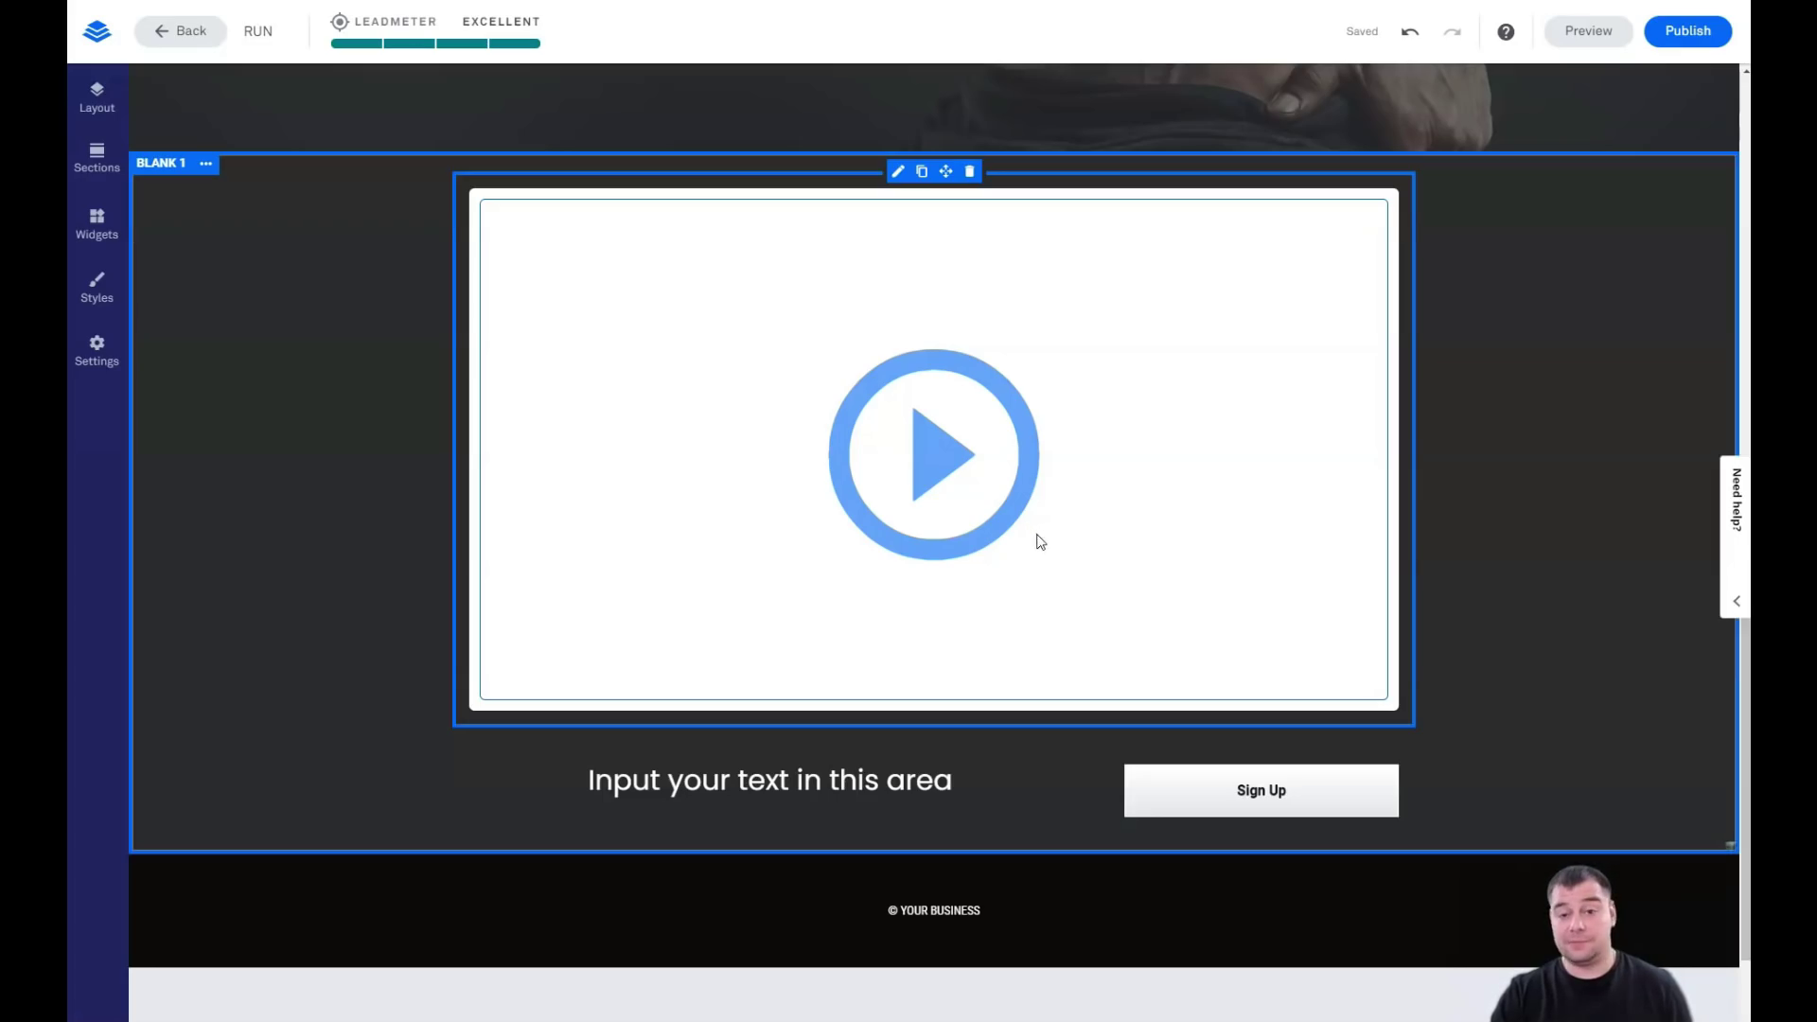
{"action": "scroll", "coordinate": [1032, 530], "scroll_direction": "up", "scroll_amount": 10}
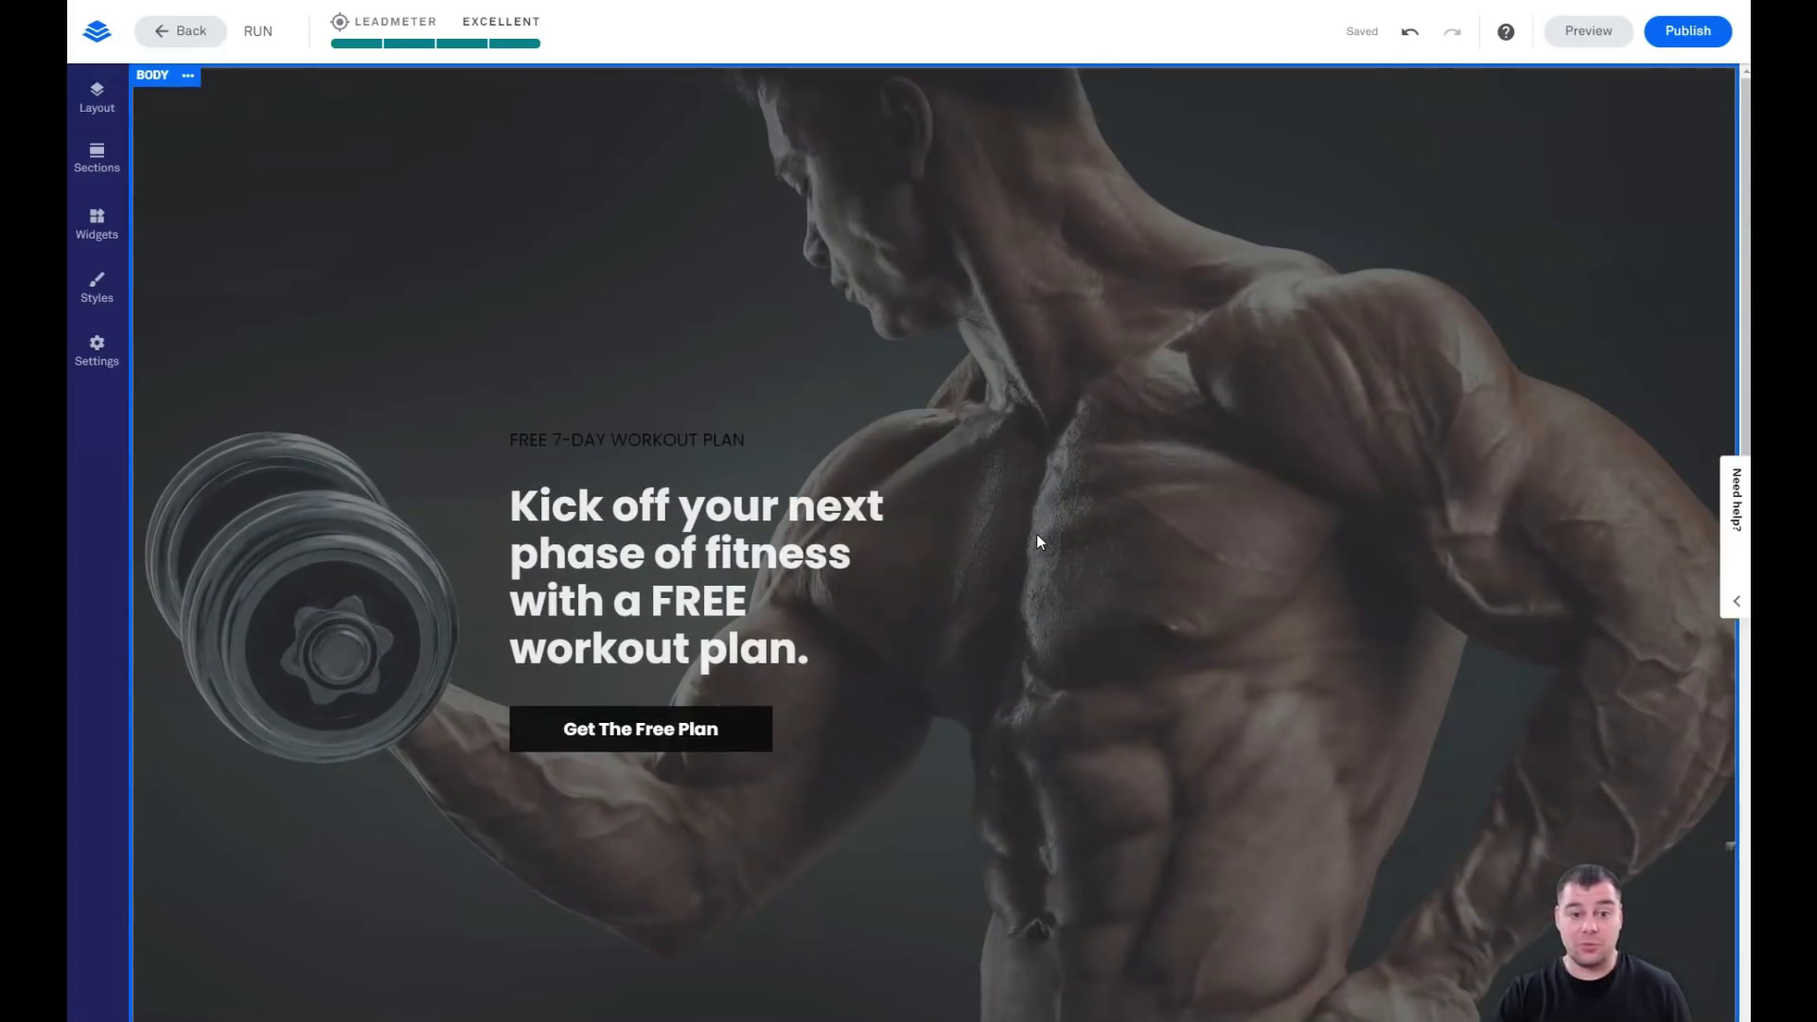